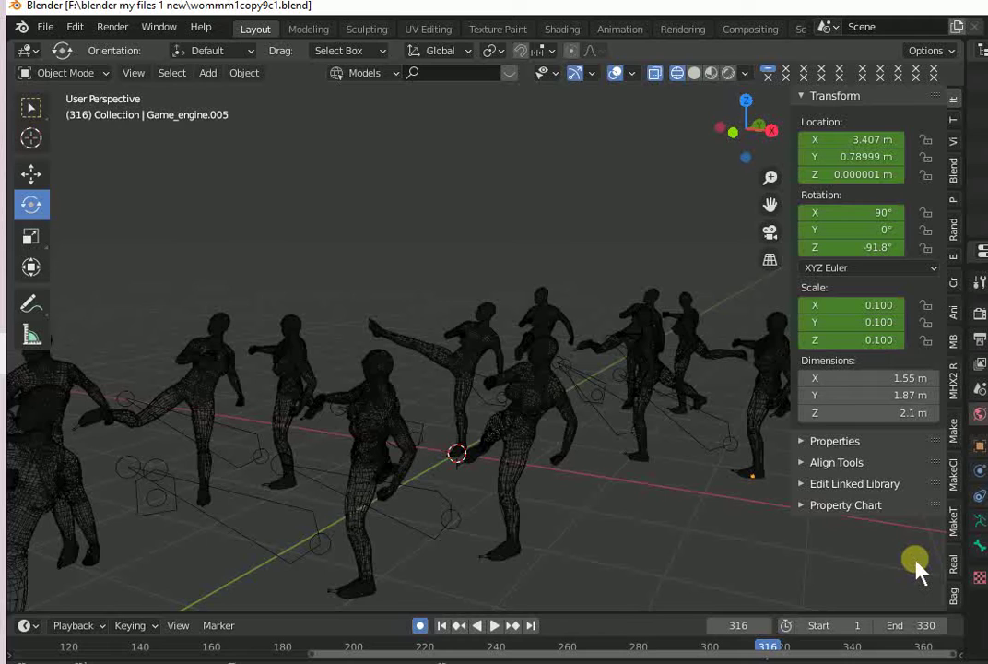
- Play the crowd's kick animation, stop it with Esc, and jump back to frame 1
left_click(494, 625)
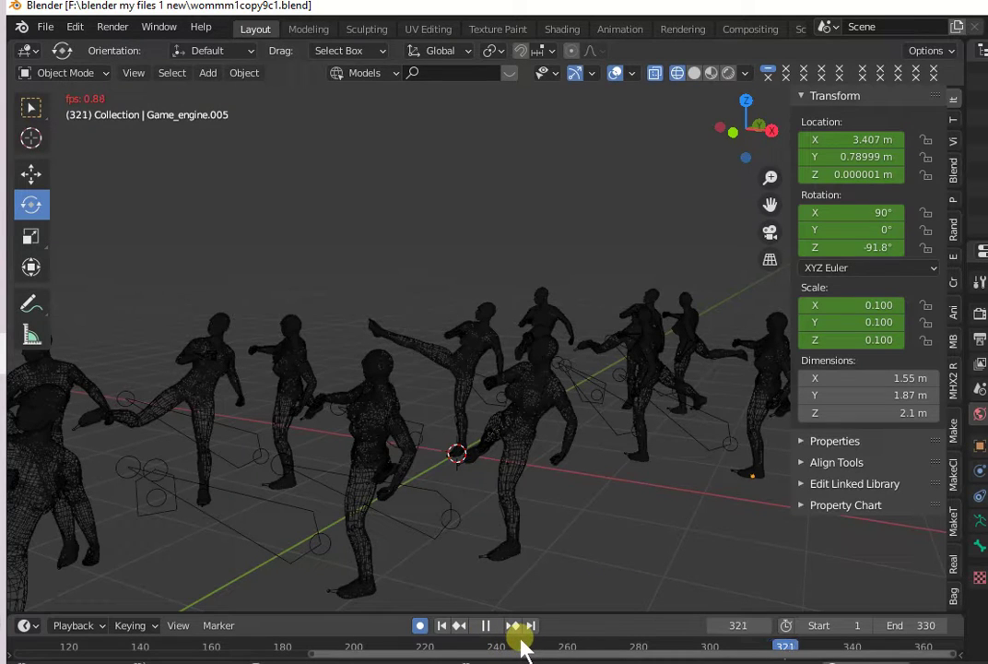
key("Escape")
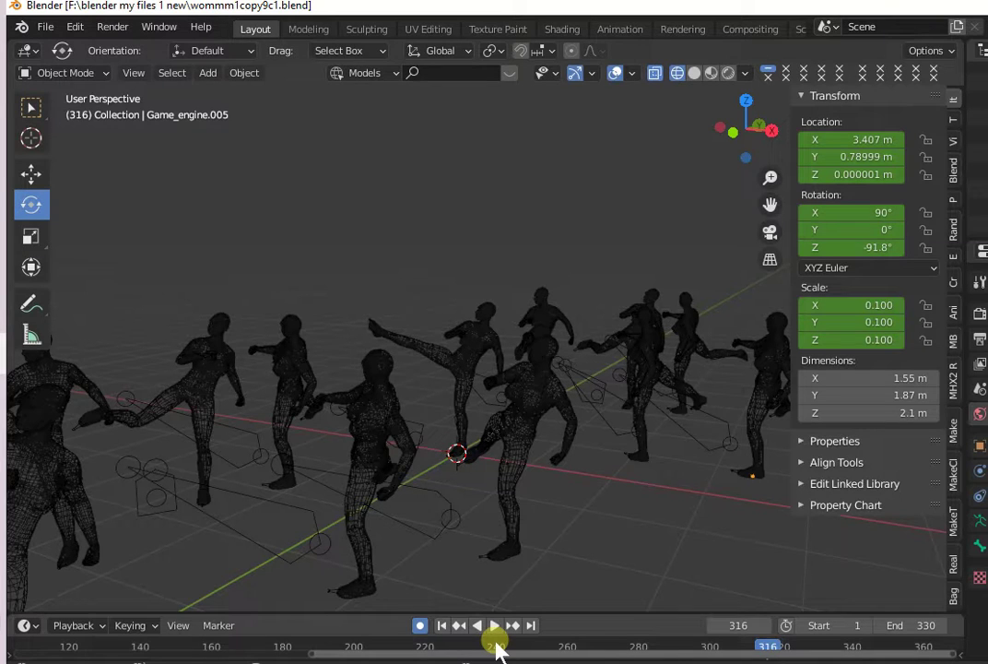
left_click(443, 627)
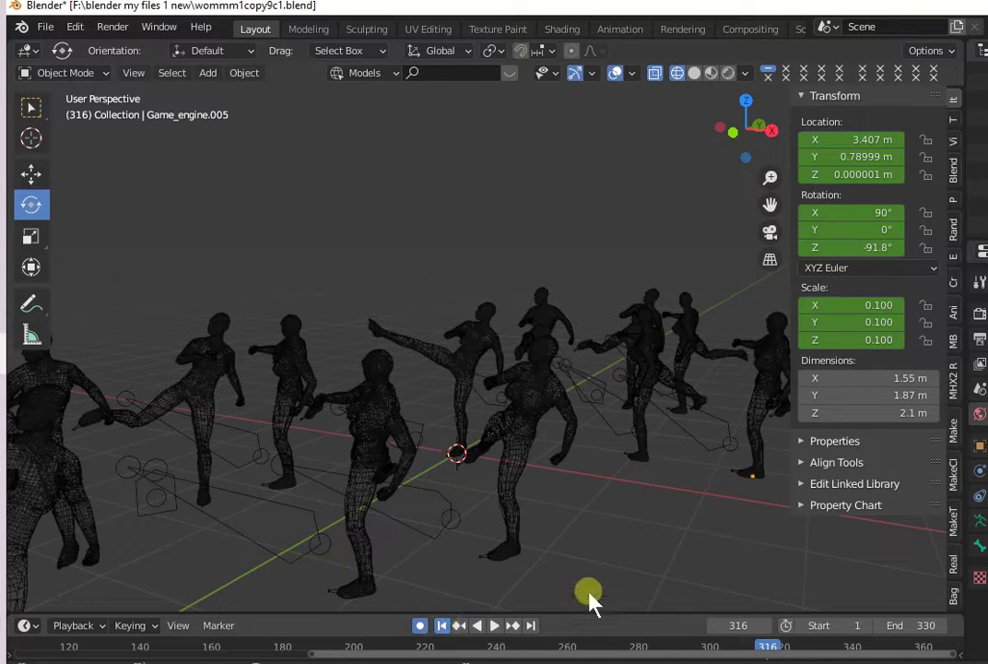
- Replay the kick animation, zoom in on the dancers, and switch to Solid shading
left_click(495, 626)
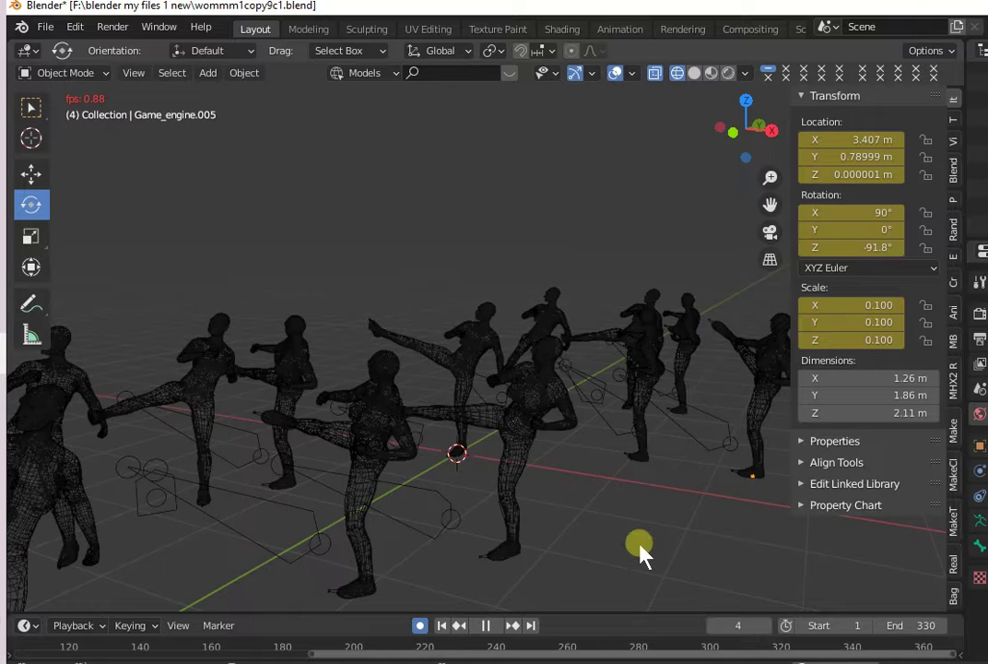
scroll(642, 551, "up", 2)
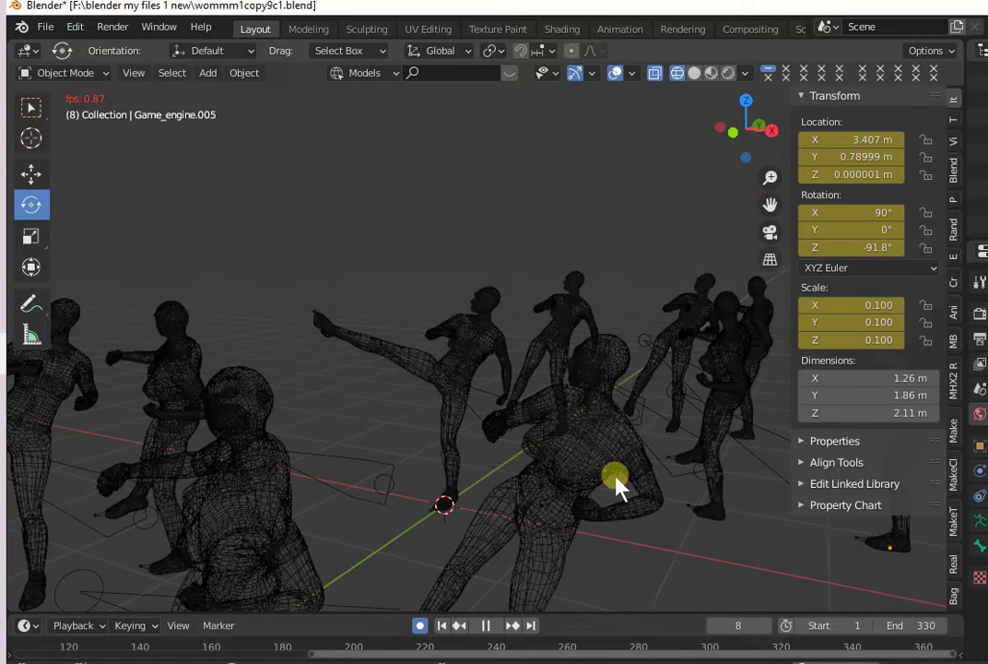
scroll(634, 395, "up", 3)
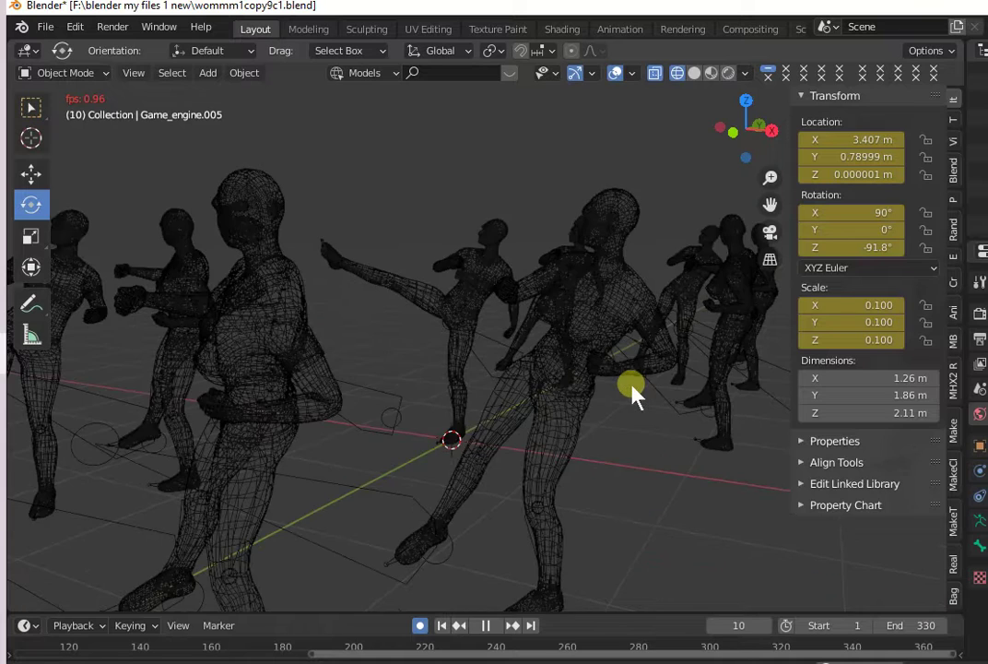
scroll(655, 408, "up", 1)
scroll(673, 429, "up", 1)
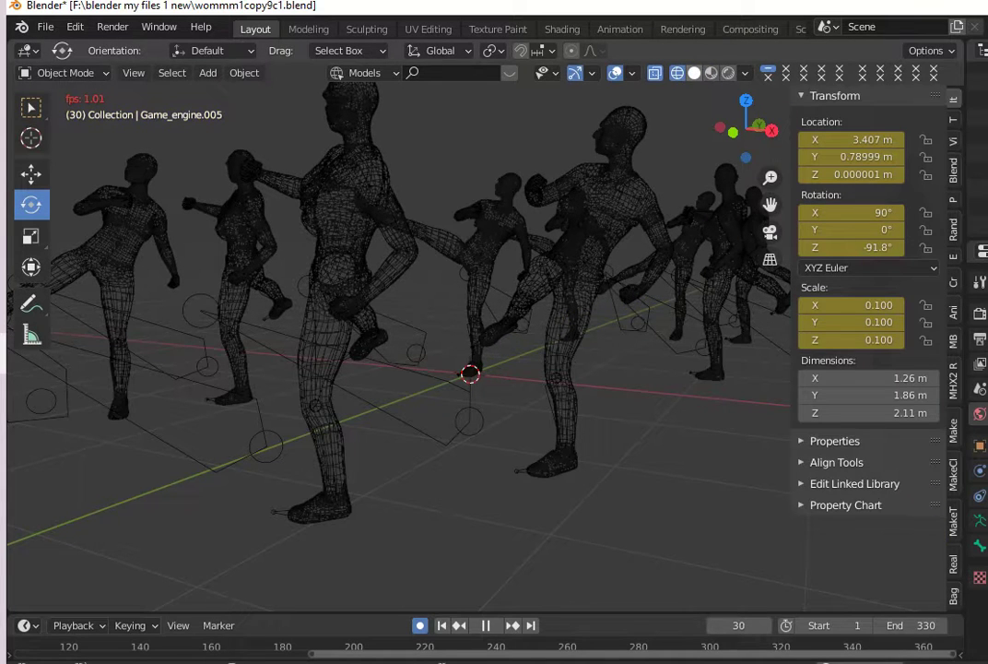
key("shift+z")
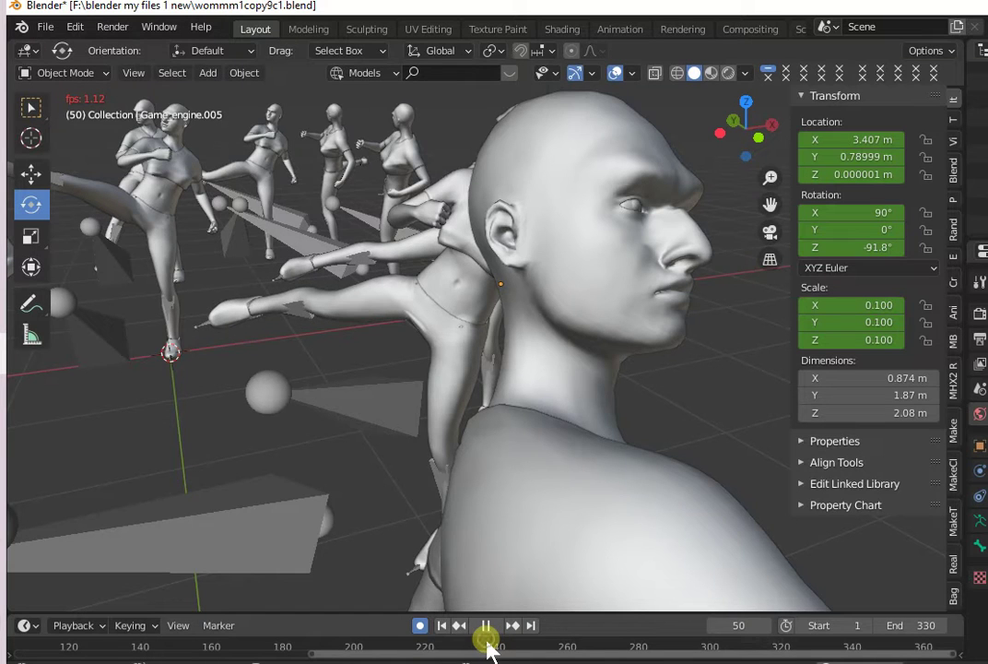
- Scrub the timeline to frame 237, then jump back to frame 1
left_click(486, 648)
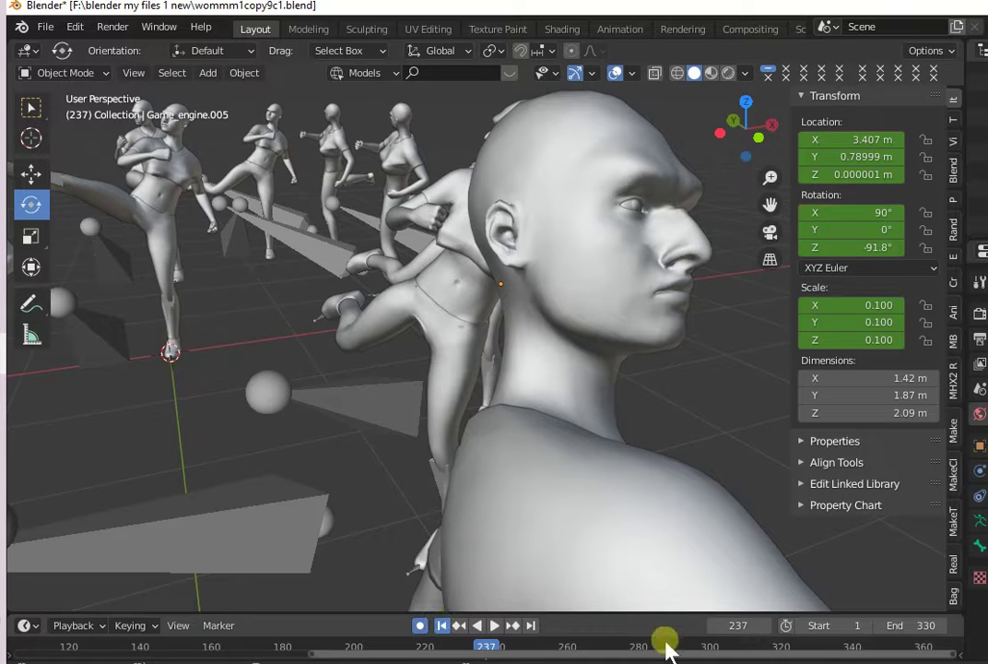
key("shift+Left")
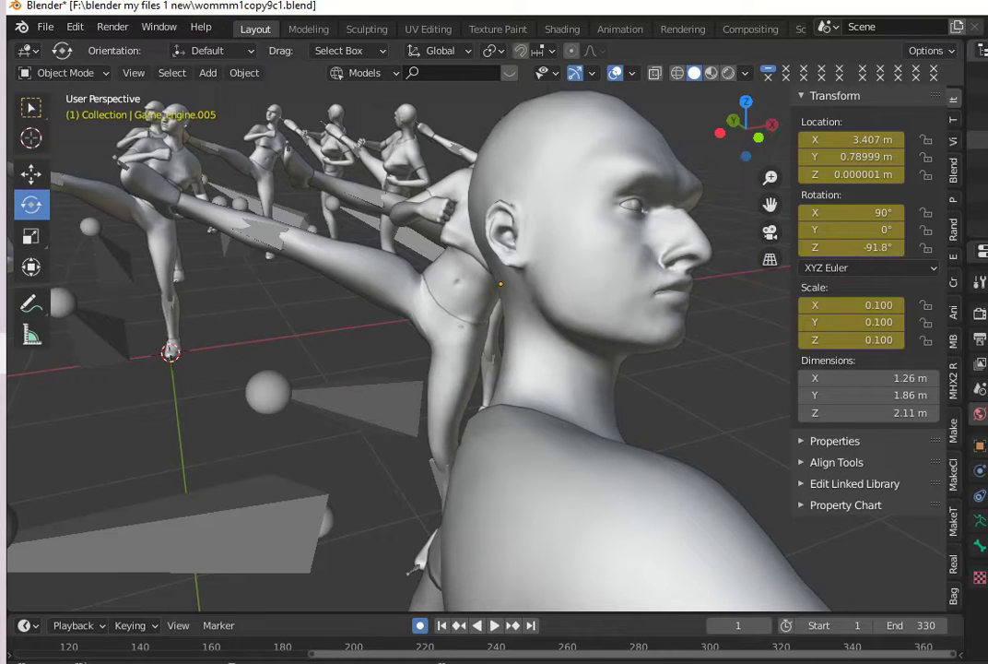
- Select the left figure, switch to the Select Box tool, and deselect everything
left_click(166, 276)
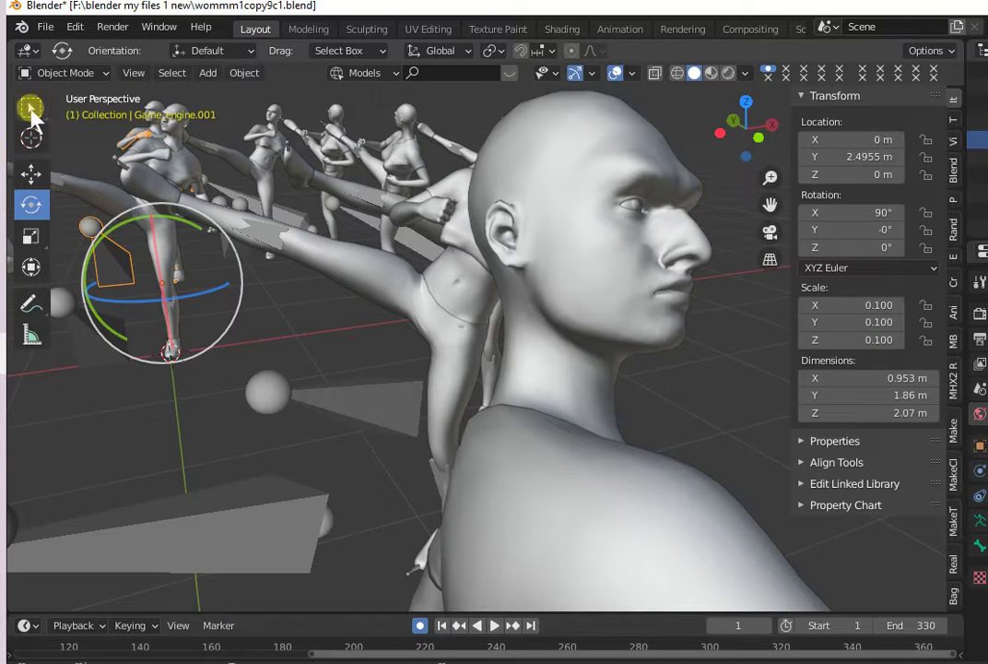
left_click(30, 108)
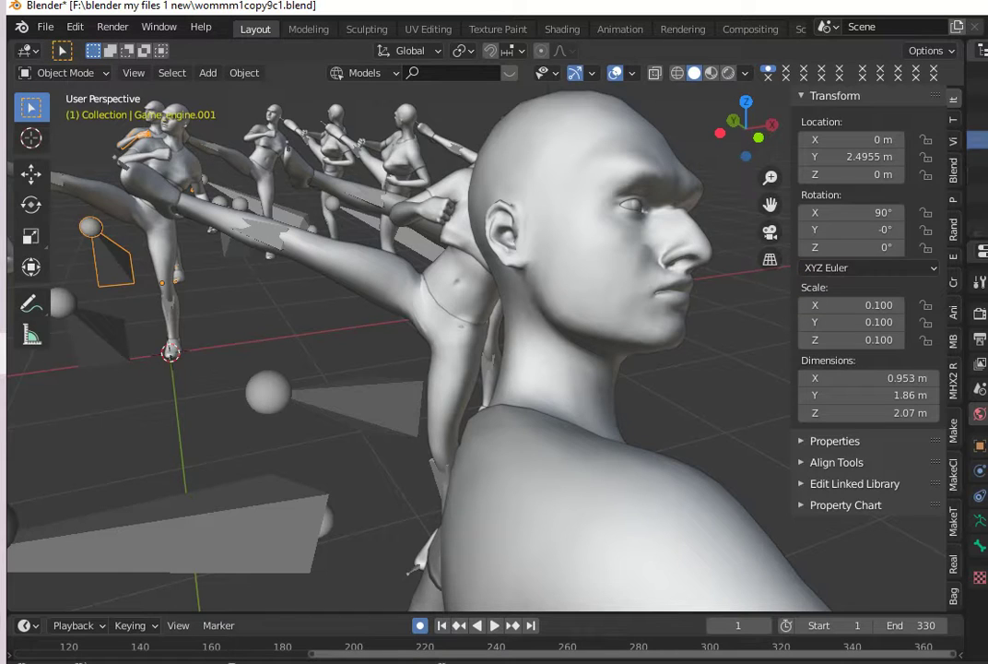
key("alt+a")
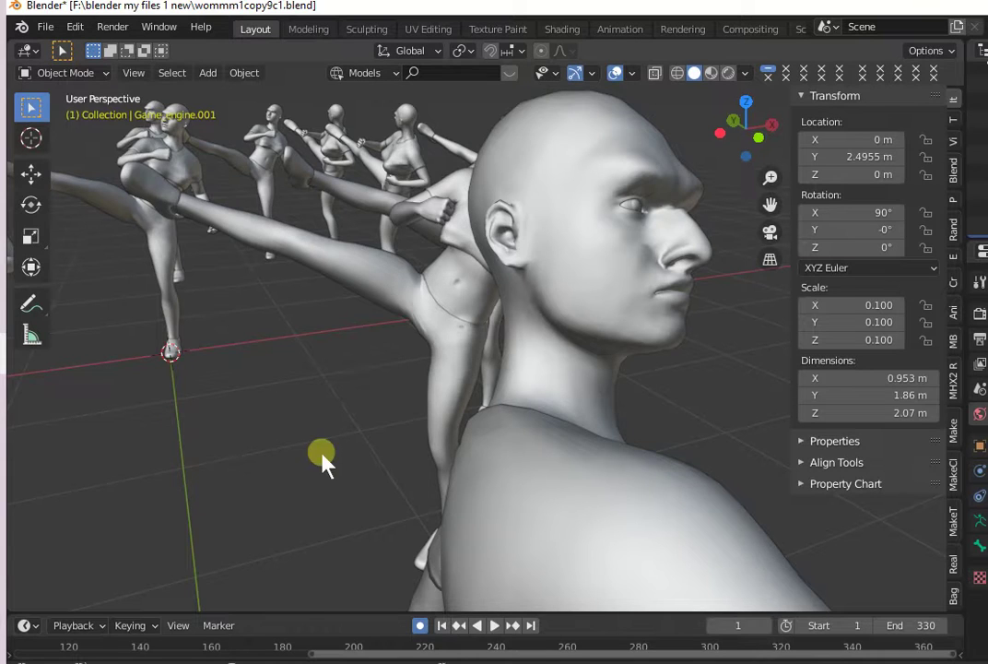
scroll(323, 461, "down", 5)
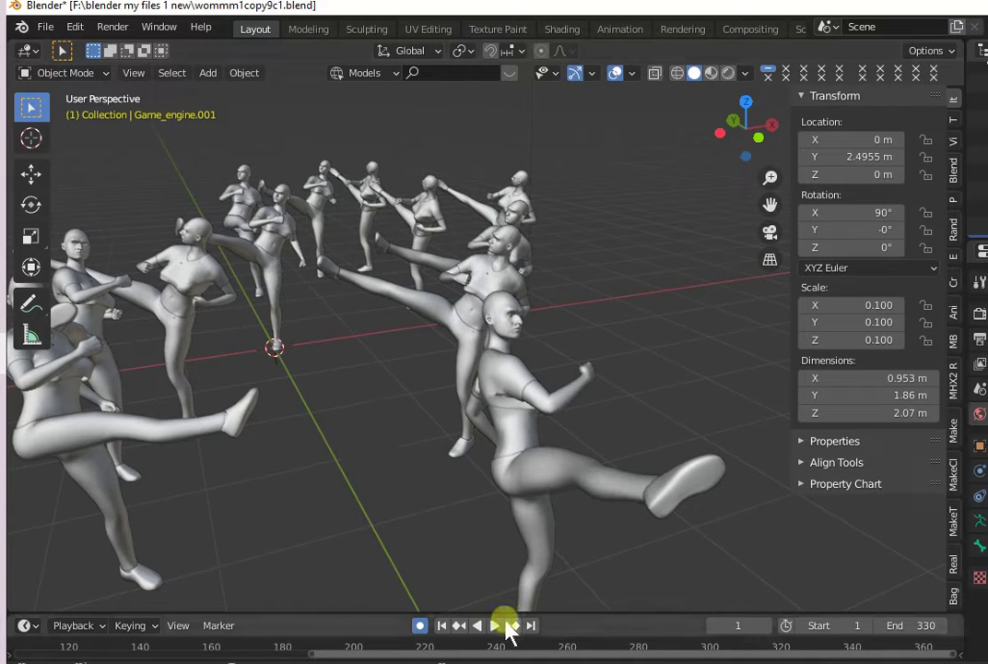
- Play the kick animation while orbiting and zooming around the crowd
left_click(494, 625)
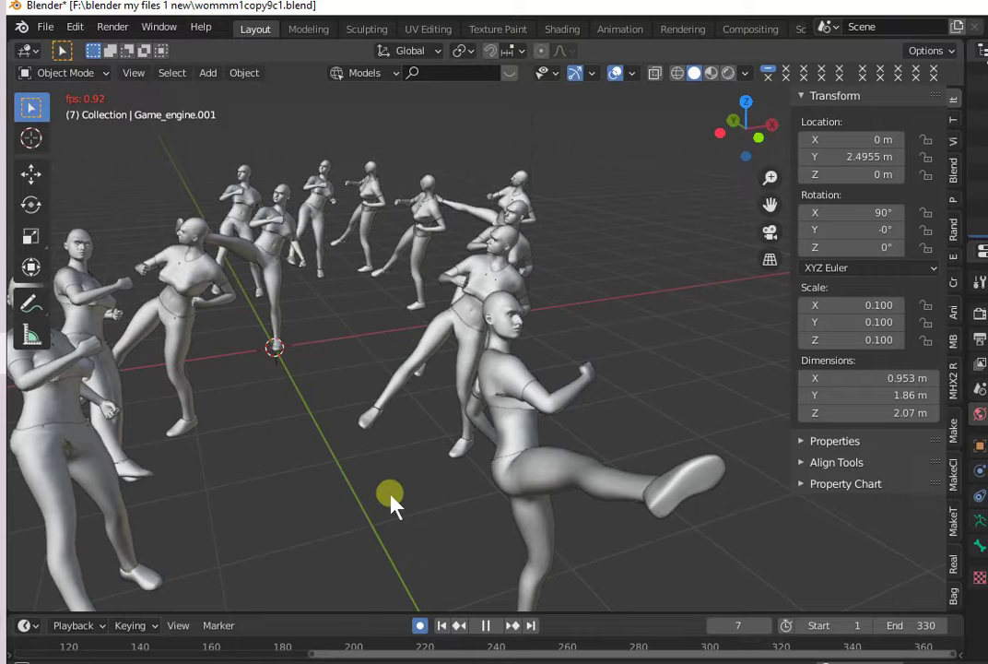
middle_click_drag(390, 500, 441, 500)
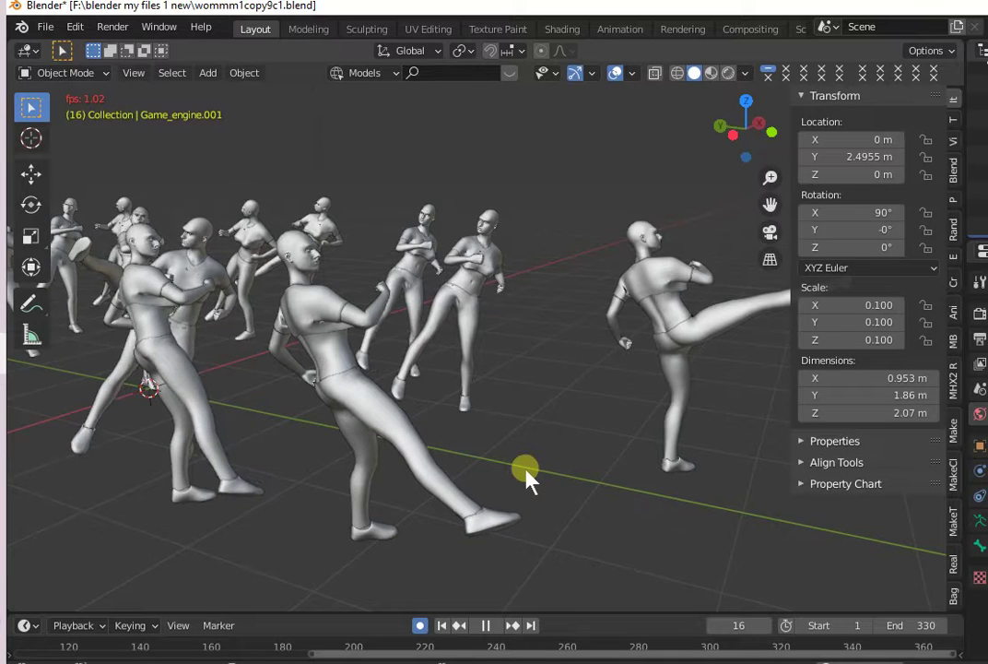
scroll(525, 475, "up", 3)
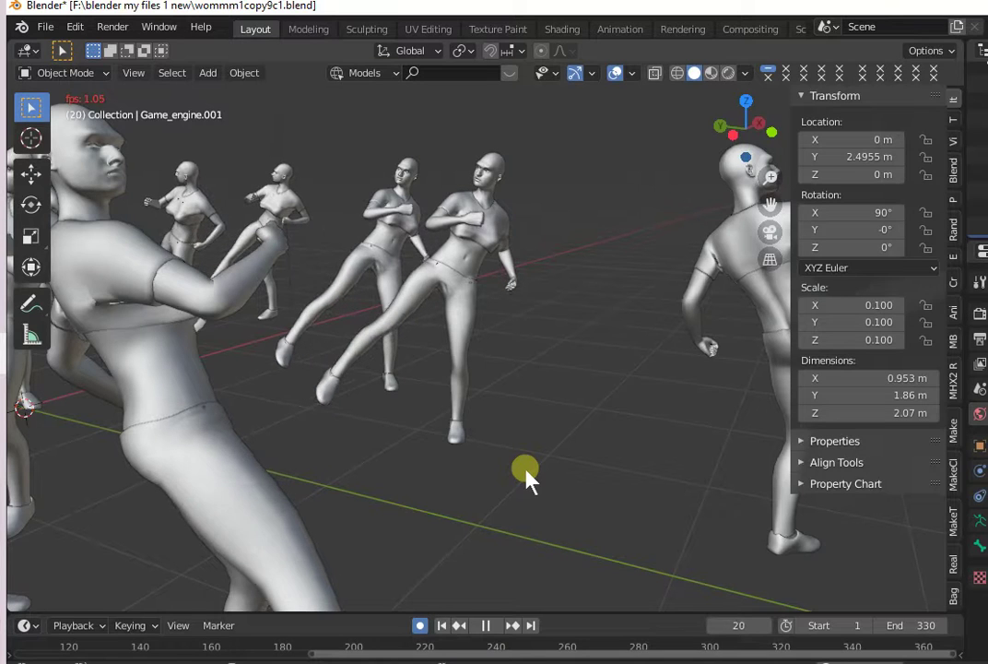
scroll(527, 475, "up", 2)
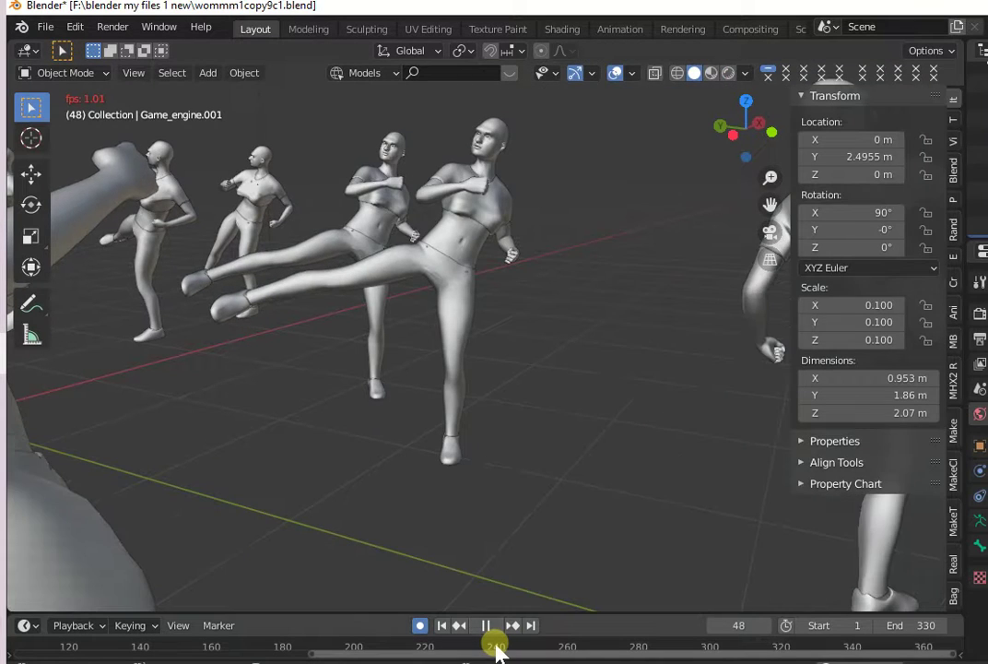
- Stop playback, rewind to frame 1, and switch off Auto Keying
key("Escape")
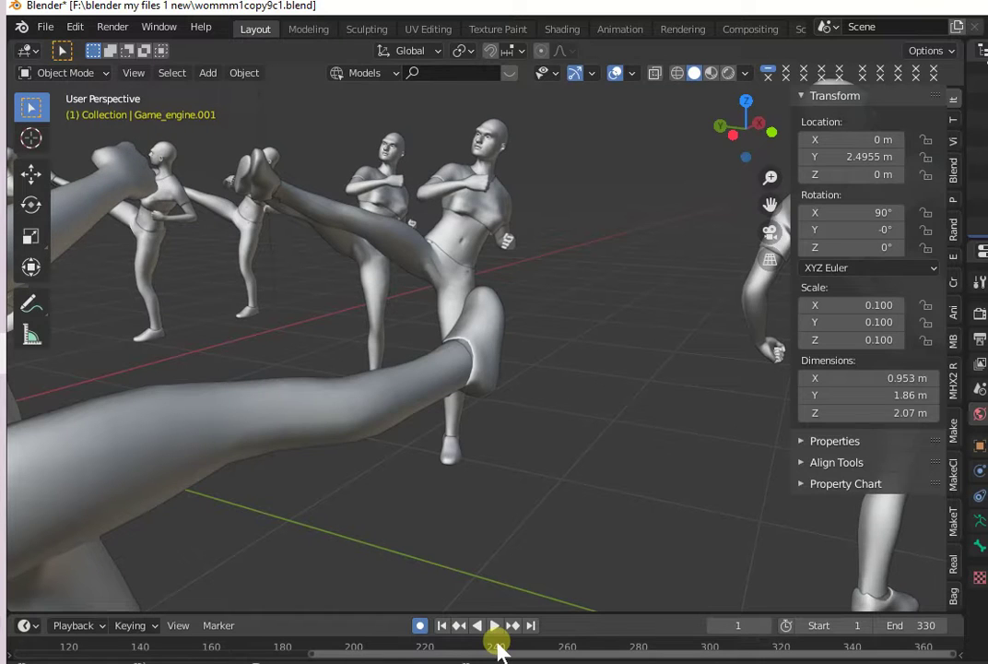
left_click(443, 626)
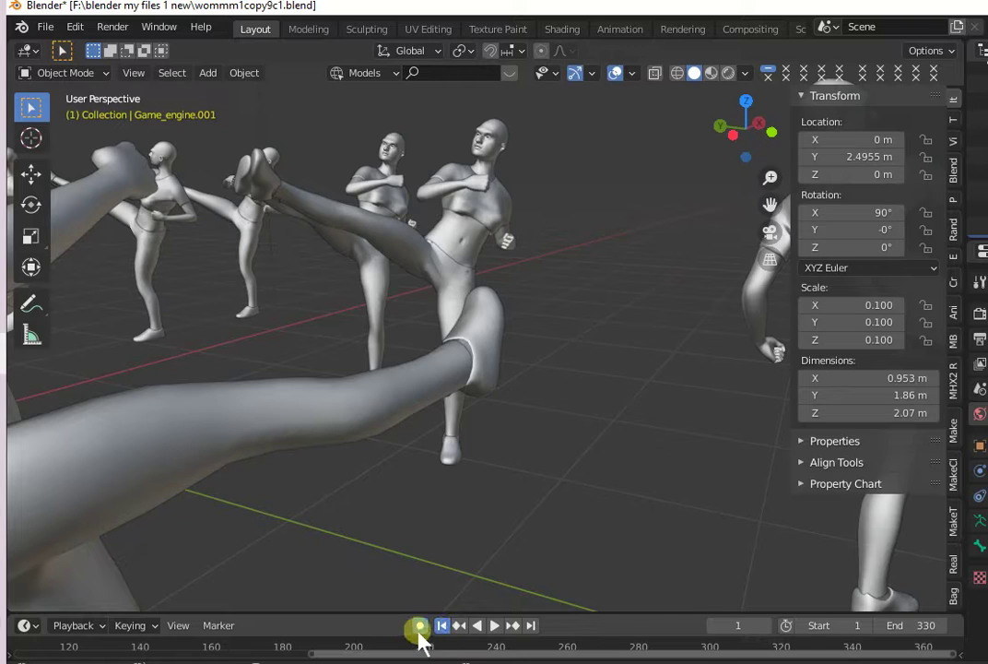
left_click(419, 625)
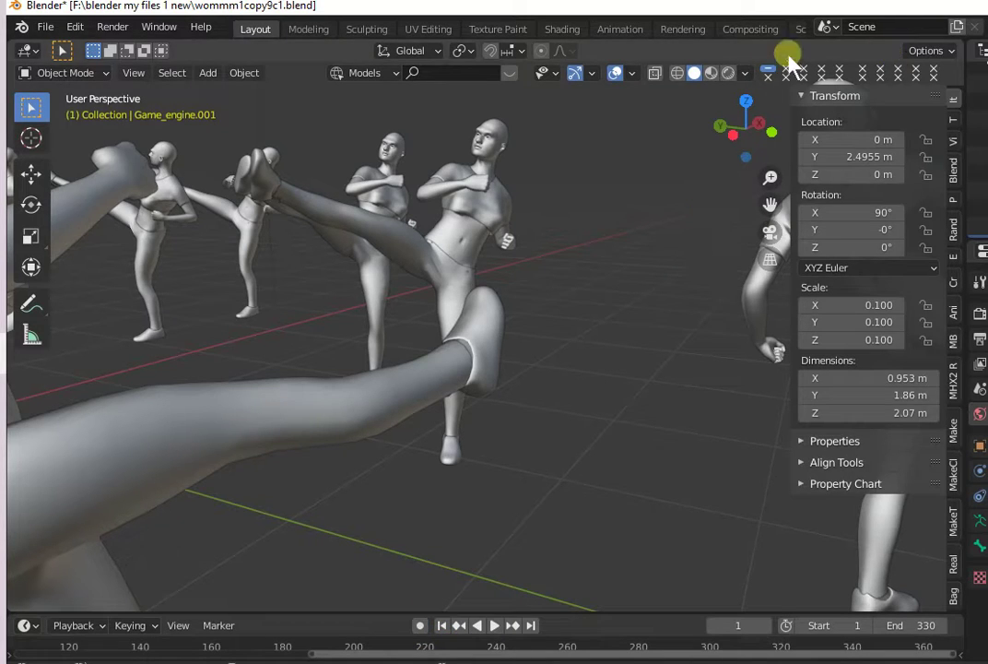
- Switch to Material Preview shading and orbit and zoom around the textured figures
left_click(709, 74)
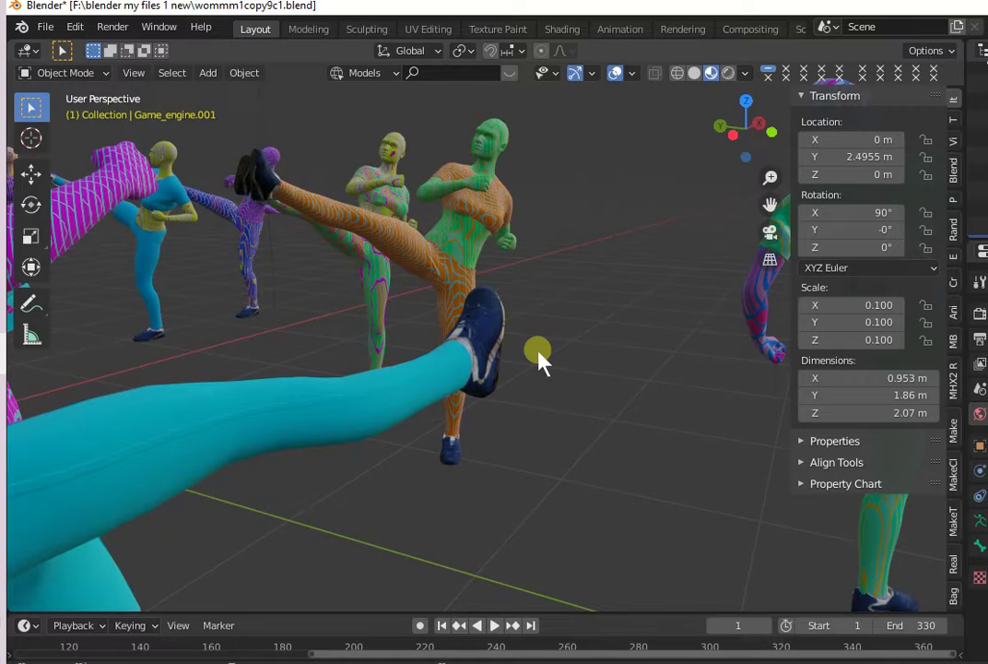
scroll(539, 359, "down", 2)
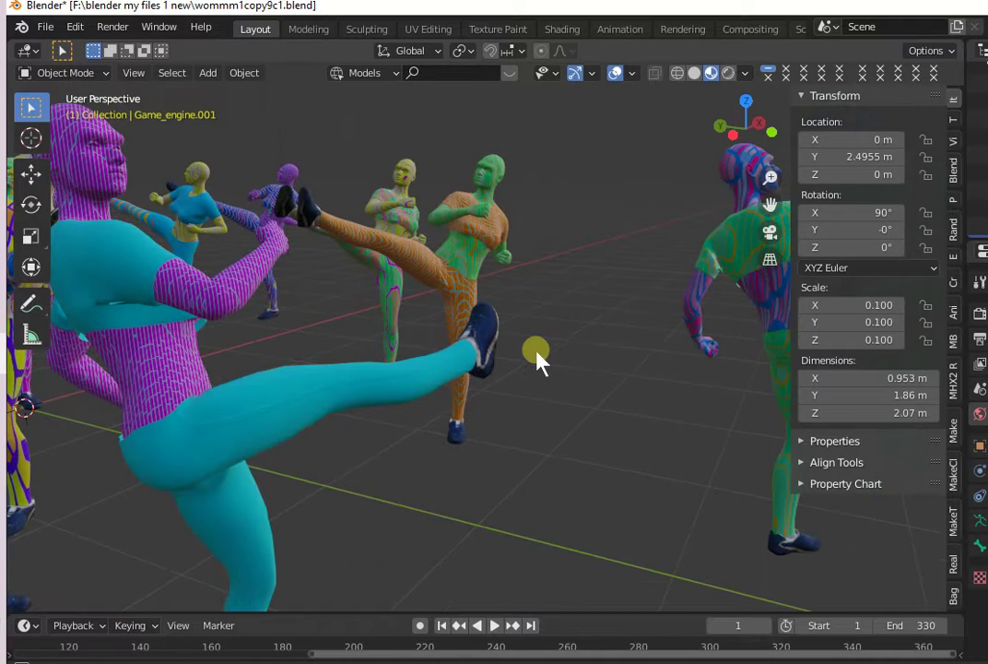
middle_click_drag(548, 356, 651, 348)
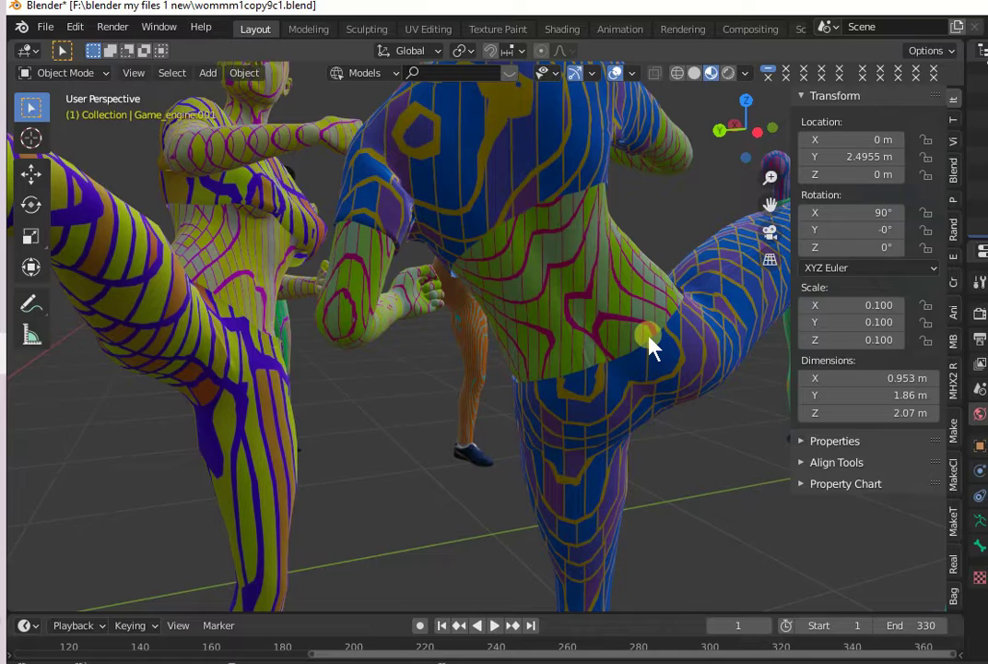
mouse_move(651, 348)
middle_mouse_down()
mouse_move(634, 388)
mouse_move(701, 342)
mouse_move(823, 358)
mouse_move(616, 398)
middle_mouse_up()
scroll(615, 396, "down", 1)
scroll(614, 398, "down", 3)
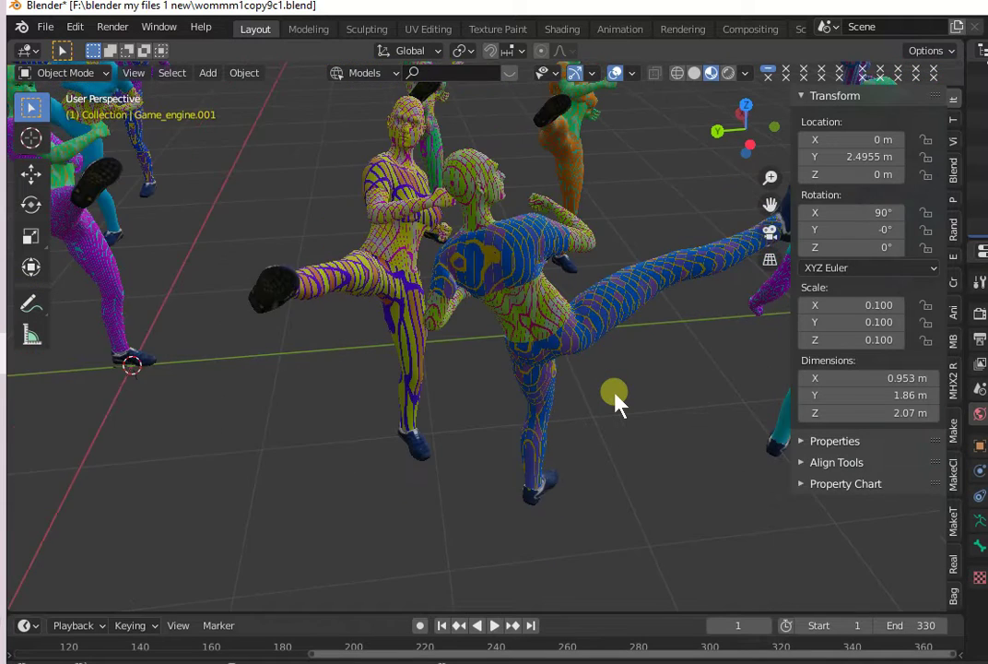
scroll(614, 398, "down", 2)
scroll(613, 397, "down", 1)
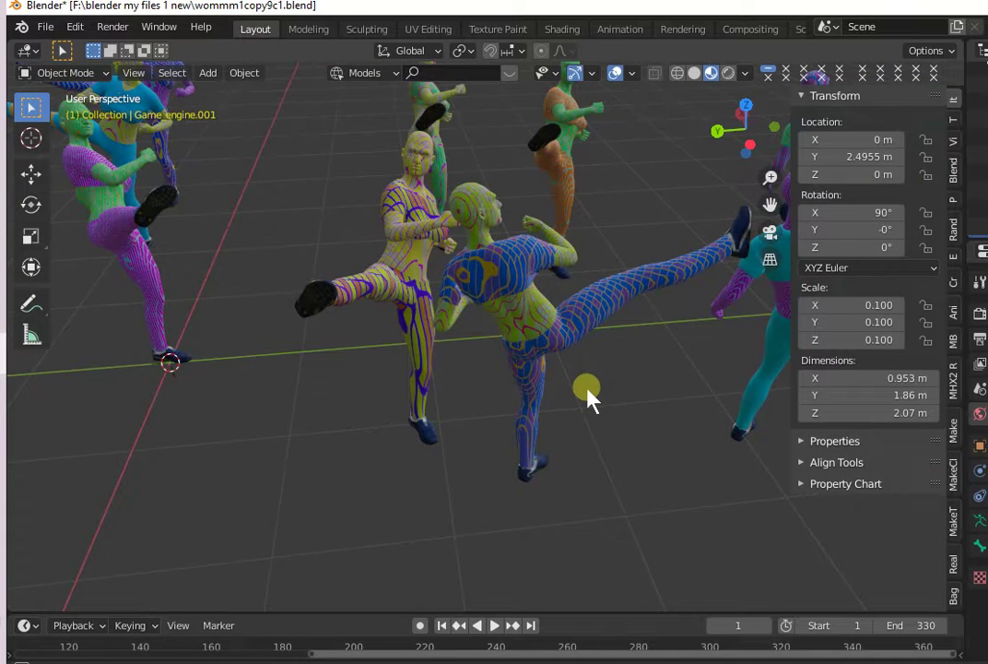
- Orbit, pan and zoom out over the whole crowd, then hide the N sidebar
mouse_move(586, 389)
middle_mouse_down()
mouse_move(639, 346)
mouse_move(723, 366)
mouse_move(757, 353)
mouse_move(785, 358)
mouse_move(556, 381)
mouse_move(578, 348)
mouse_move(602, 353)
middle_mouse_up()
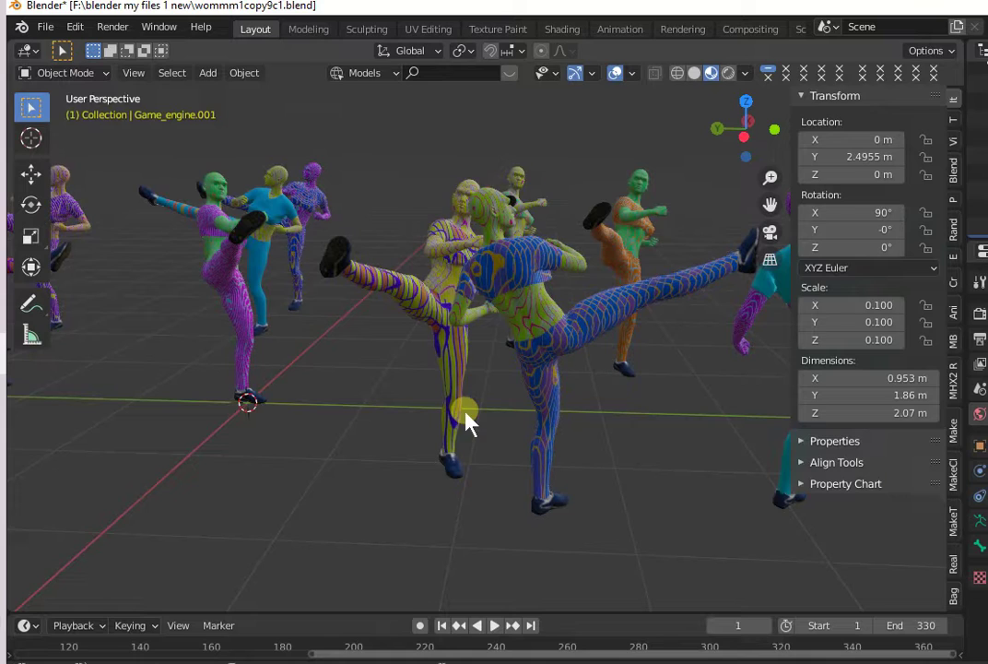
scroll(465, 419, "up", 2)
scroll(287, 379, "up", 2)
scroll(288, 392, "up", 2)
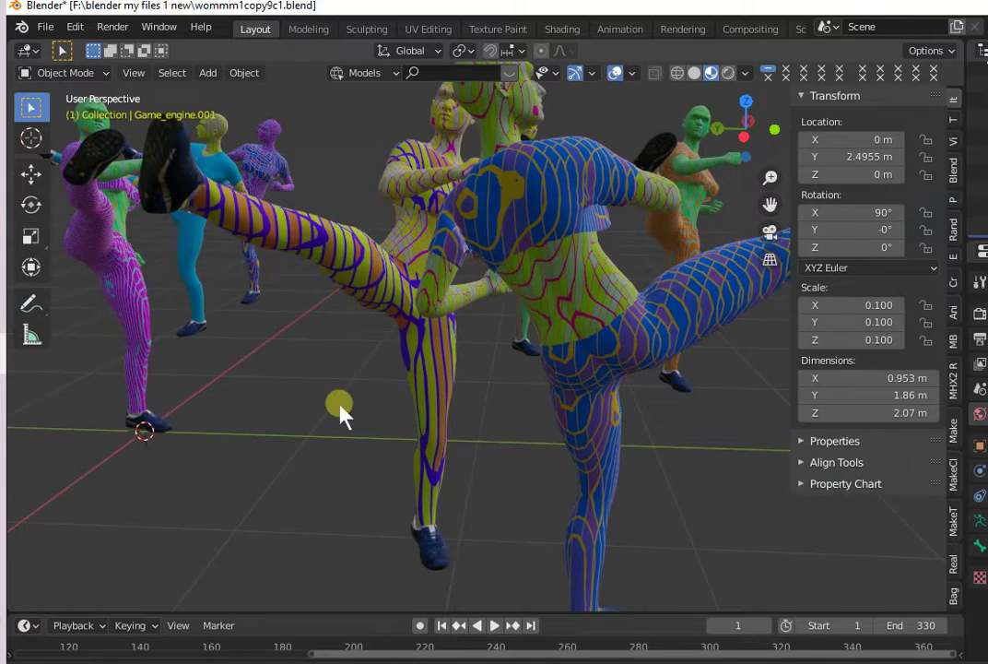
mouse_move(337, 412)
middle_mouse_down("shift")
mouse_move(573, 463)
mouse_move(848, 429)
mouse_move(202, 426)
mouse_move(355, 393)
mouse_move(454, 464)
mouse_move(211, 475)
middle_mouse_up("shift")
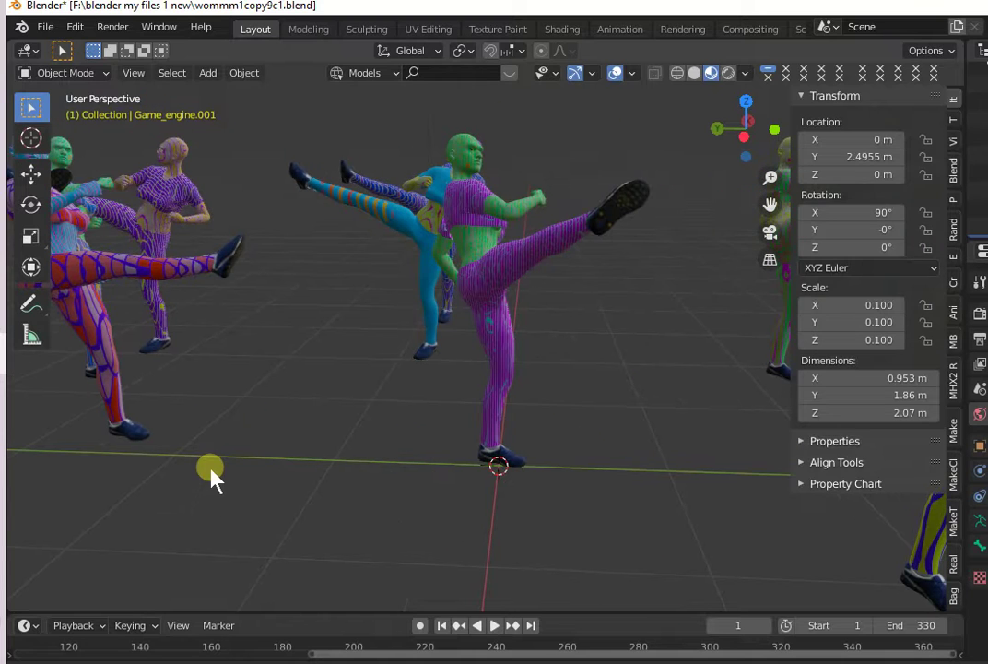
middle_click_drag(279, 398, 744, 546, "ctrl")
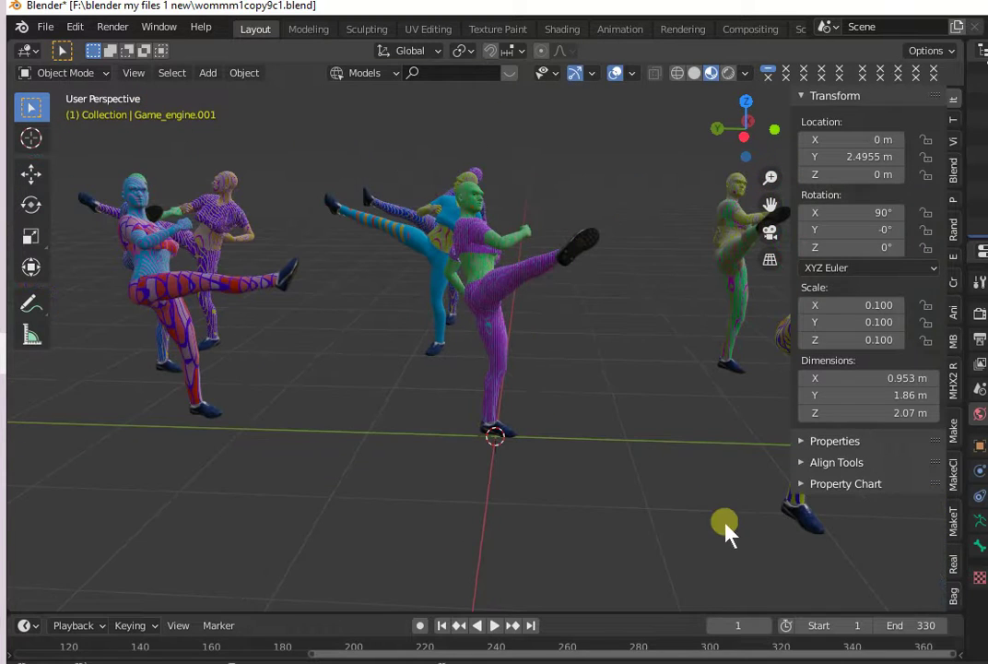
mouse_move(637, 503)
middle_mouse_down()
mouse_move(496, 501)
mouse_move(707, 528)
mouse_move(754, 500)
mouse_move(825, 504)
mouse_move(833, 493)
middle_mouse_up()
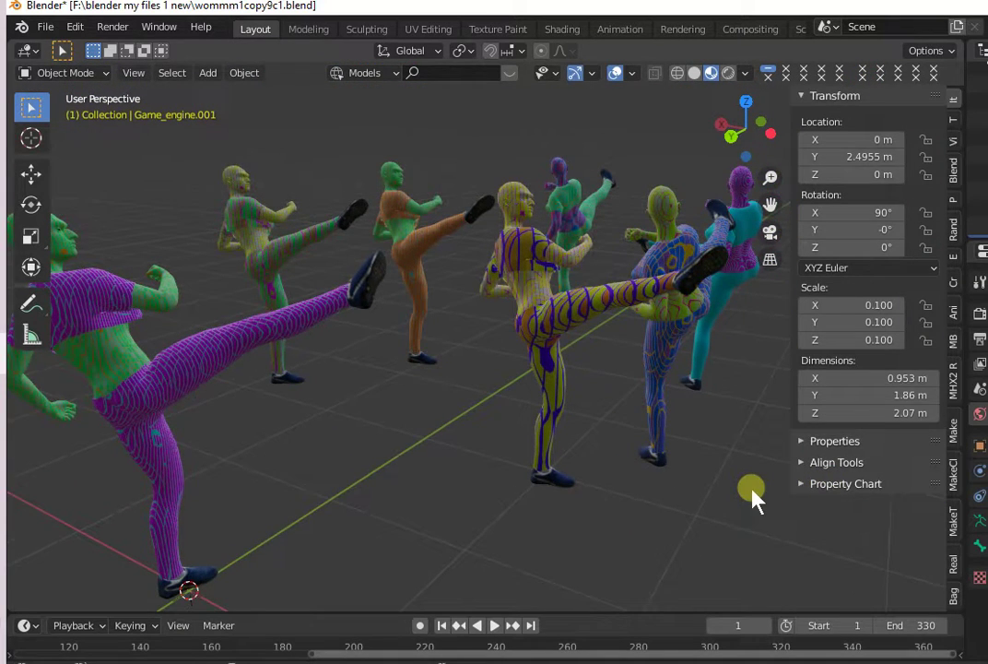
scroll(752, 498, "up", 2)
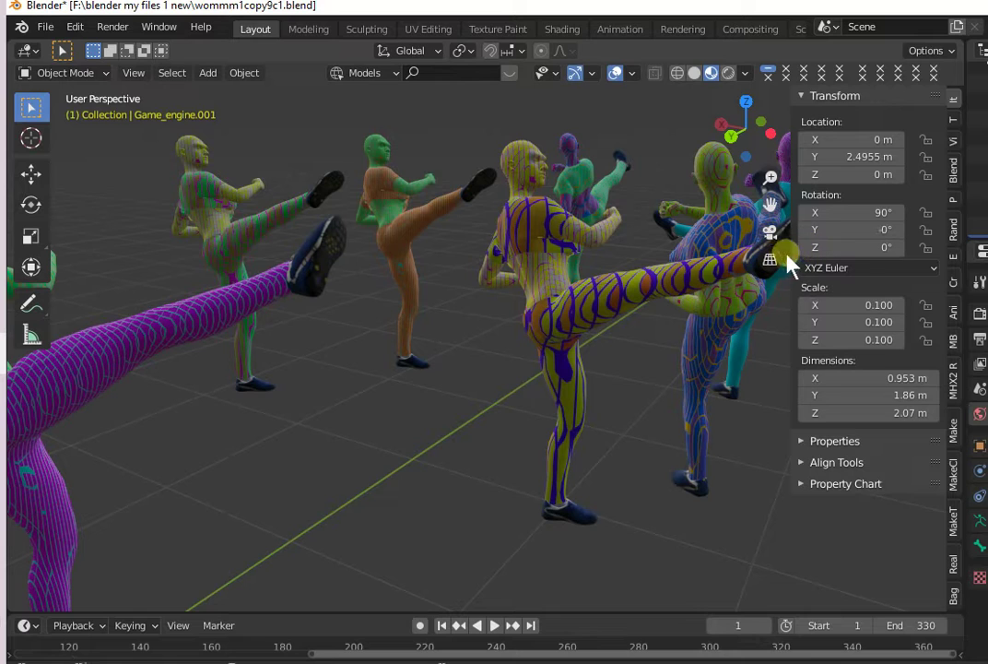
key("n")
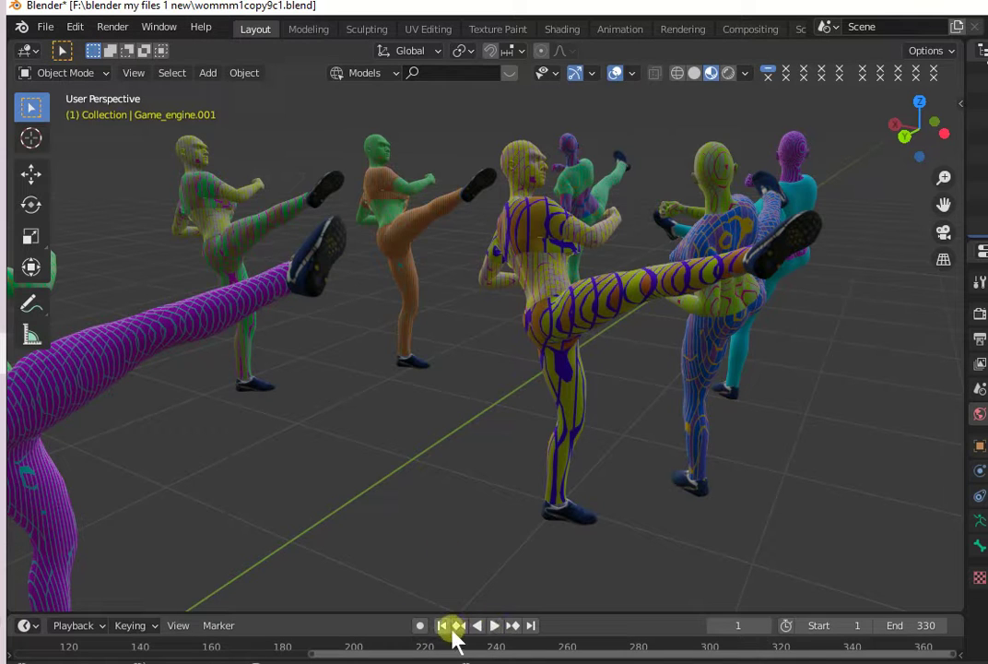
- Scroll the timeline back to frame 1, then briefly play and stop the animation
left_click(358, 651)
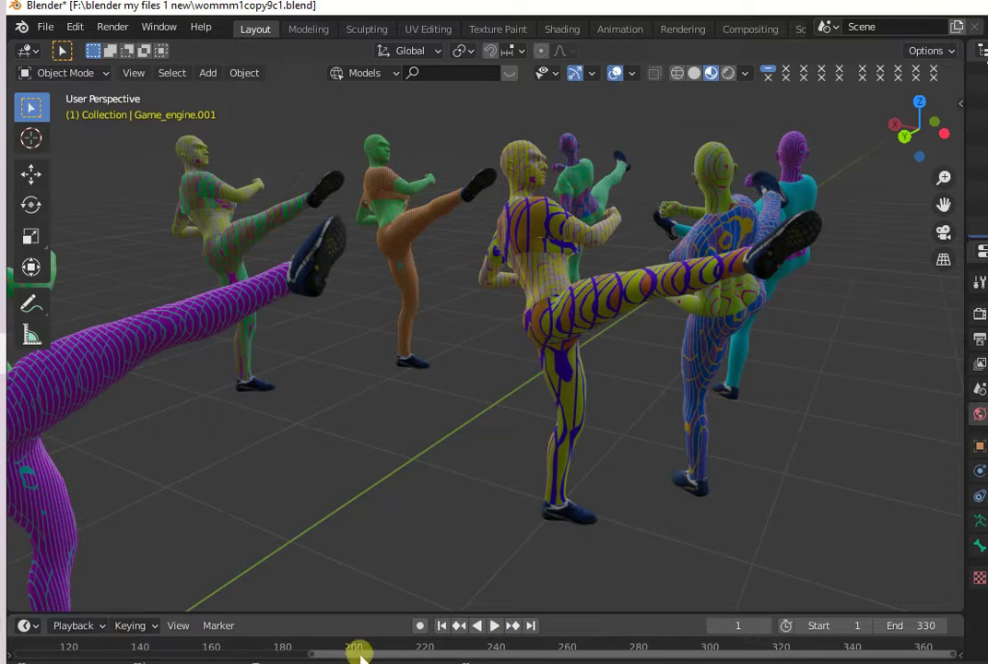
left_click_drag(358, 651, 45, 651)
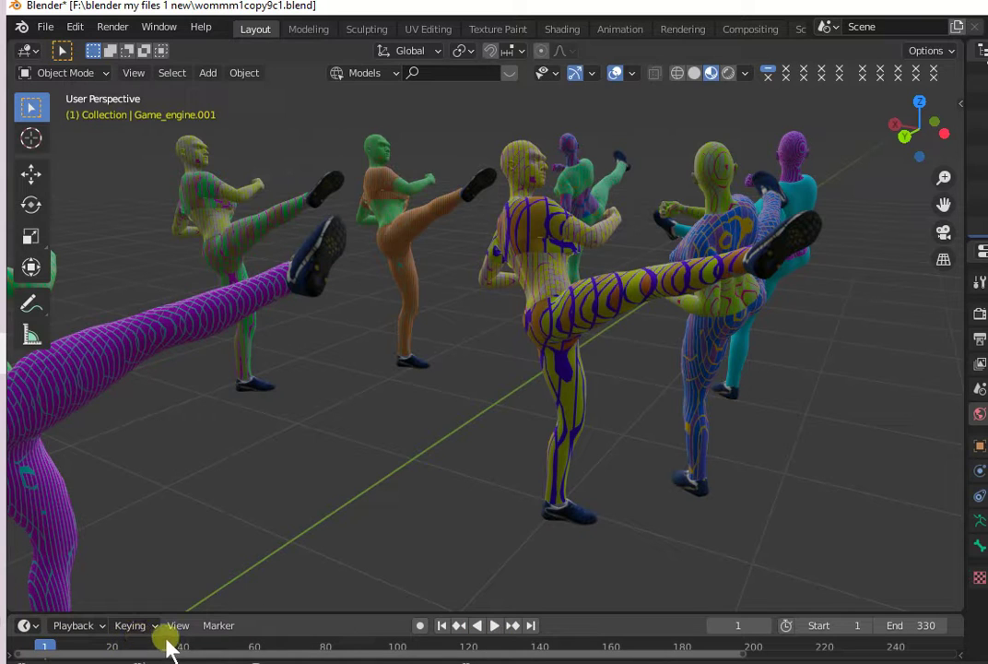
key("space")
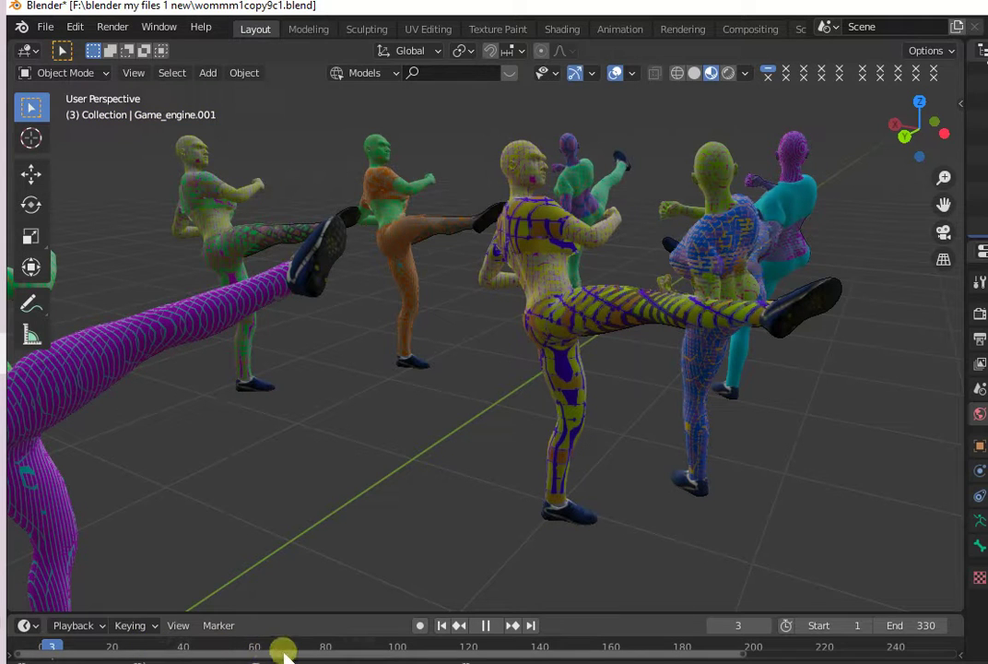
key("space")
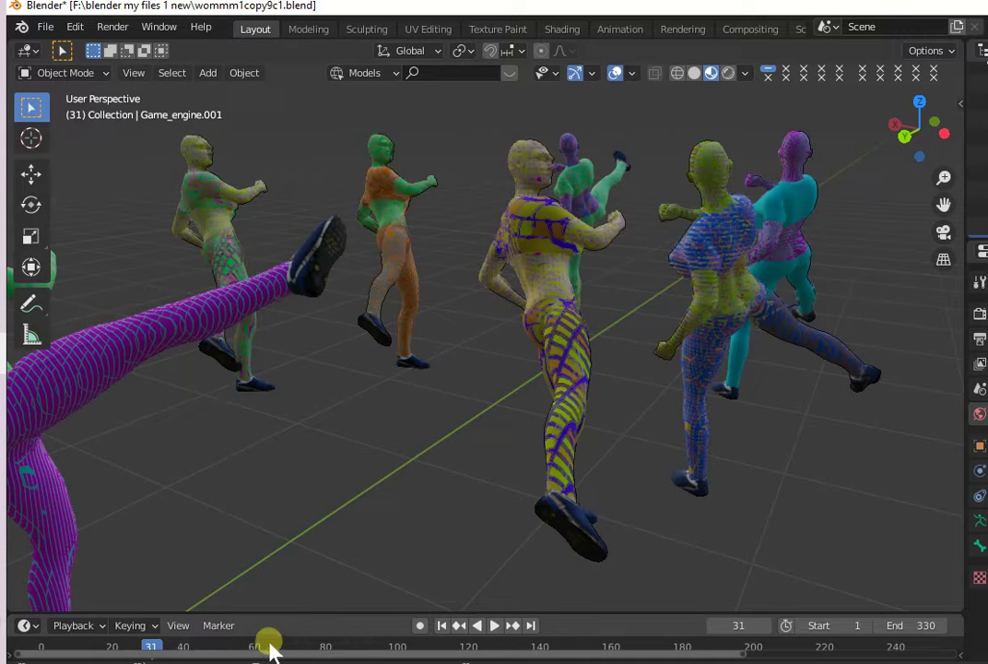
- Step the animation from frame 60 through 64, 99, 116, 154 to 157, then resume playback
left_click(254, 646)
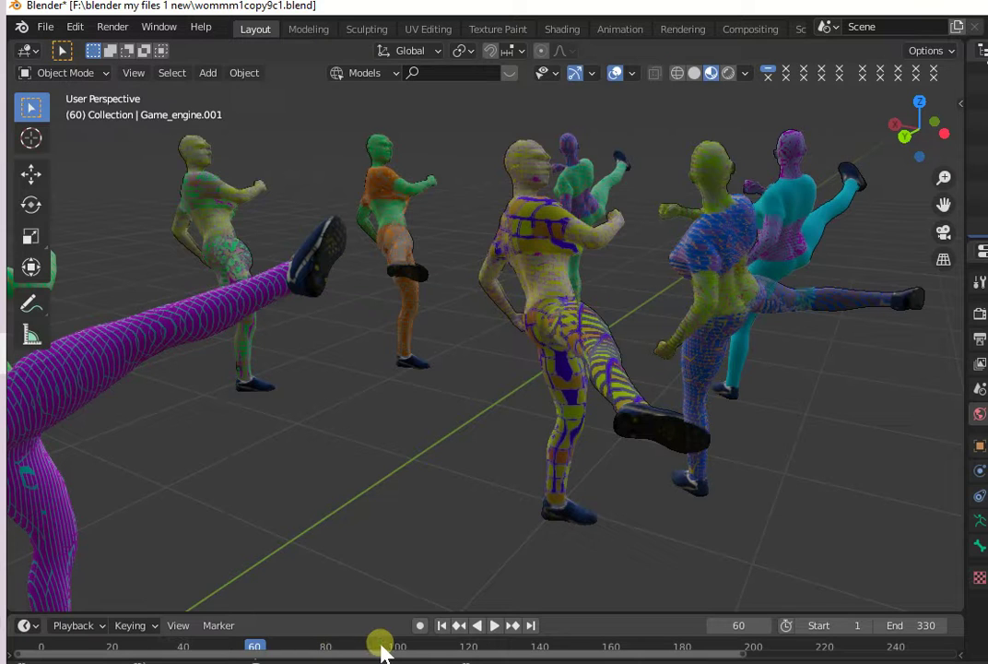
key("Right")
key("Right")
key("Right")
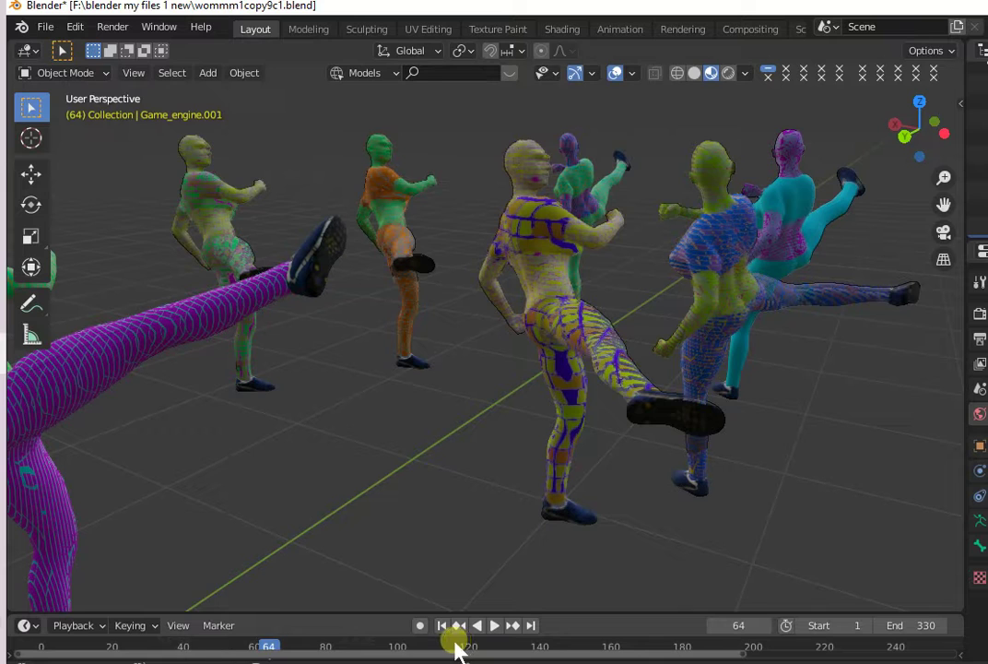
key("Up")
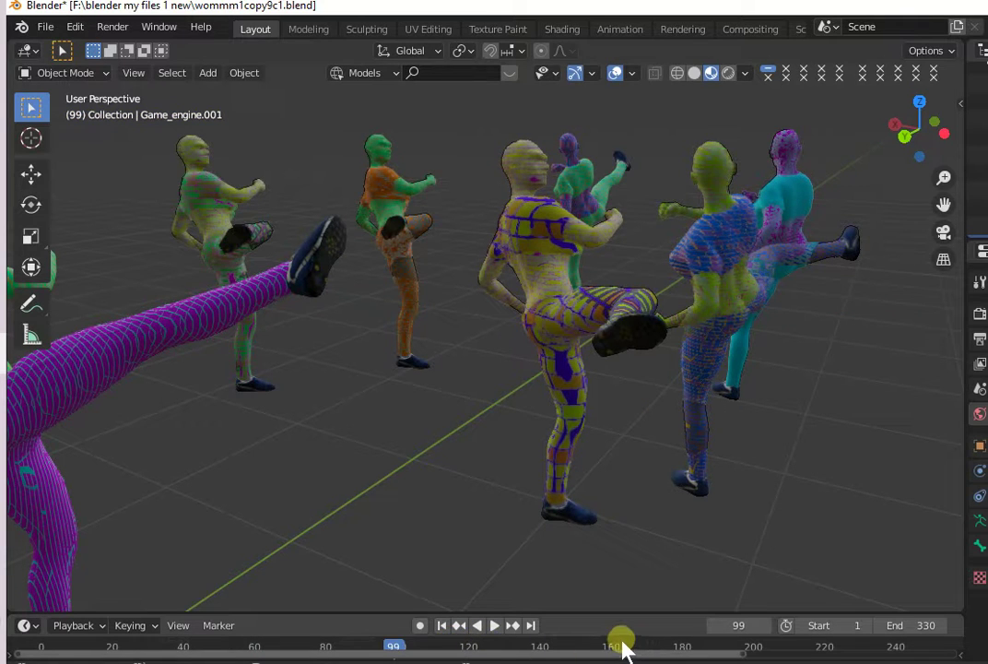
key("Up")
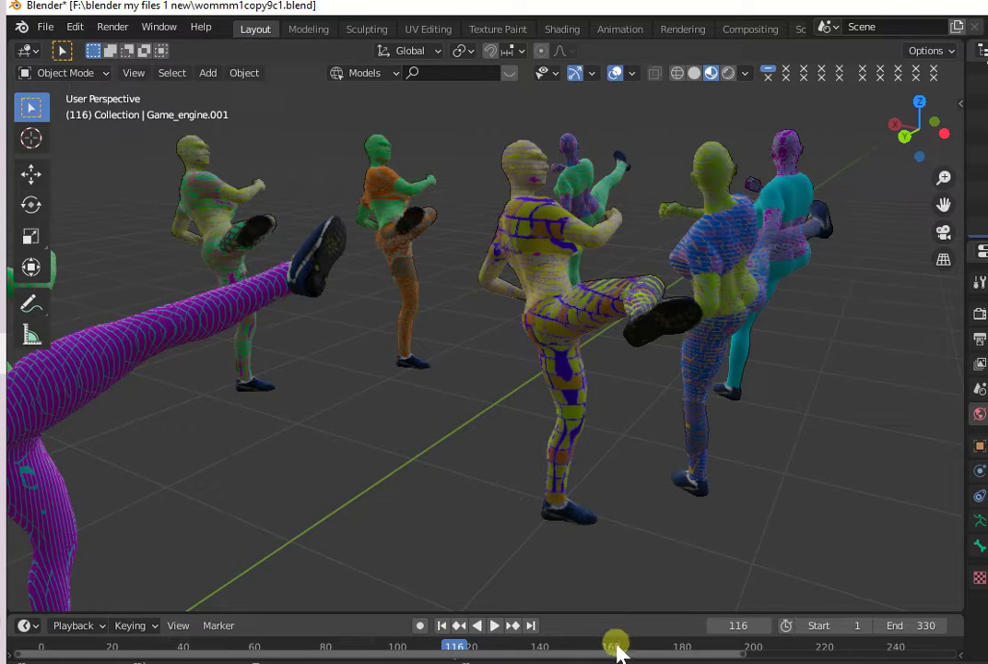
key("Up")
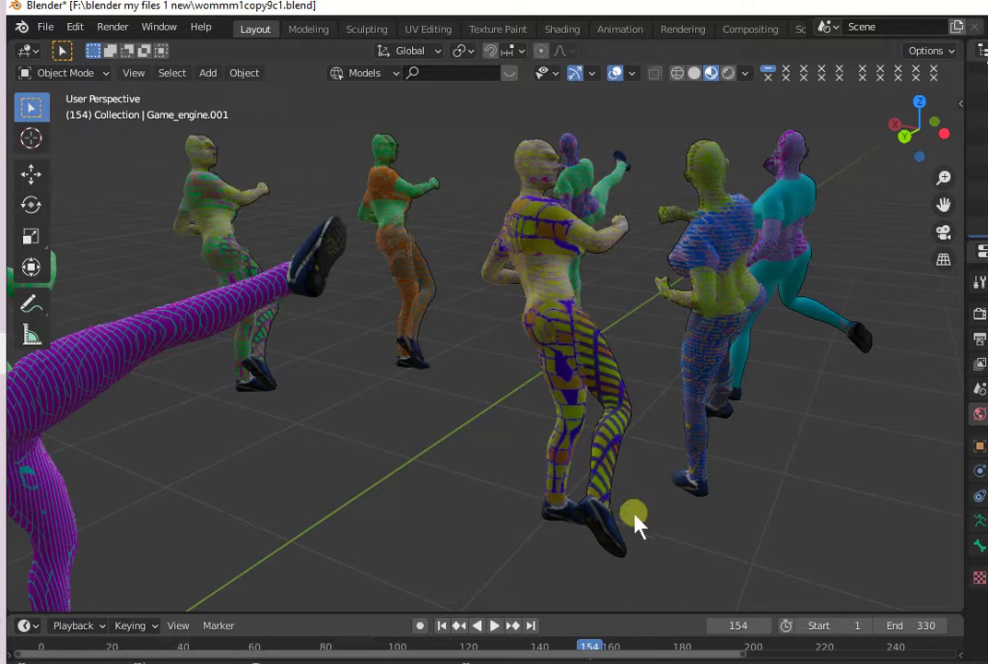
key("Up")
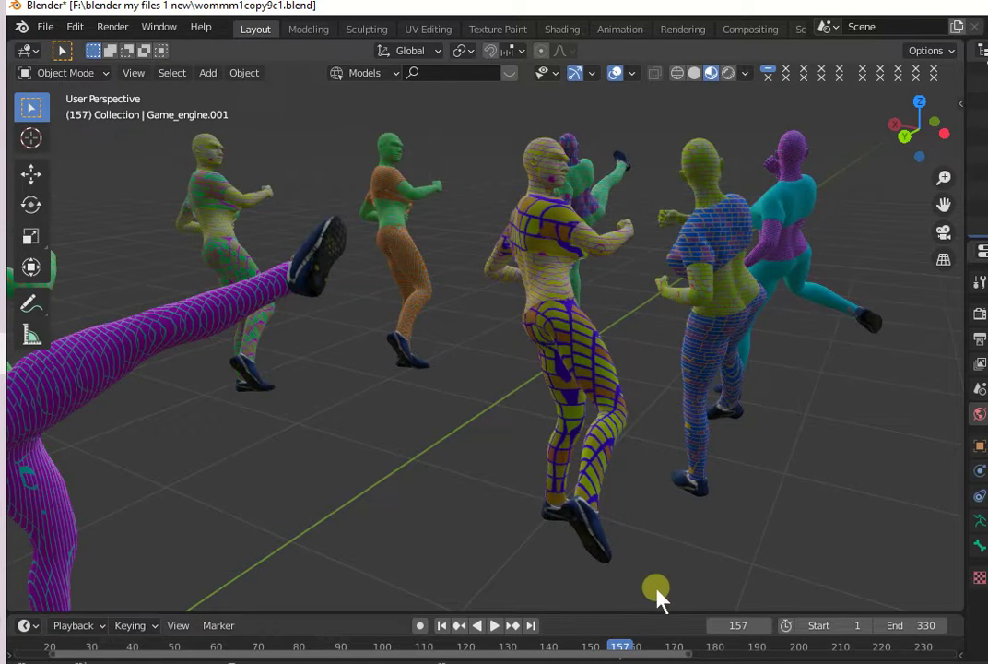
scroll(671, 552, "up", 1)
scroll(671, 551, "up", 1)
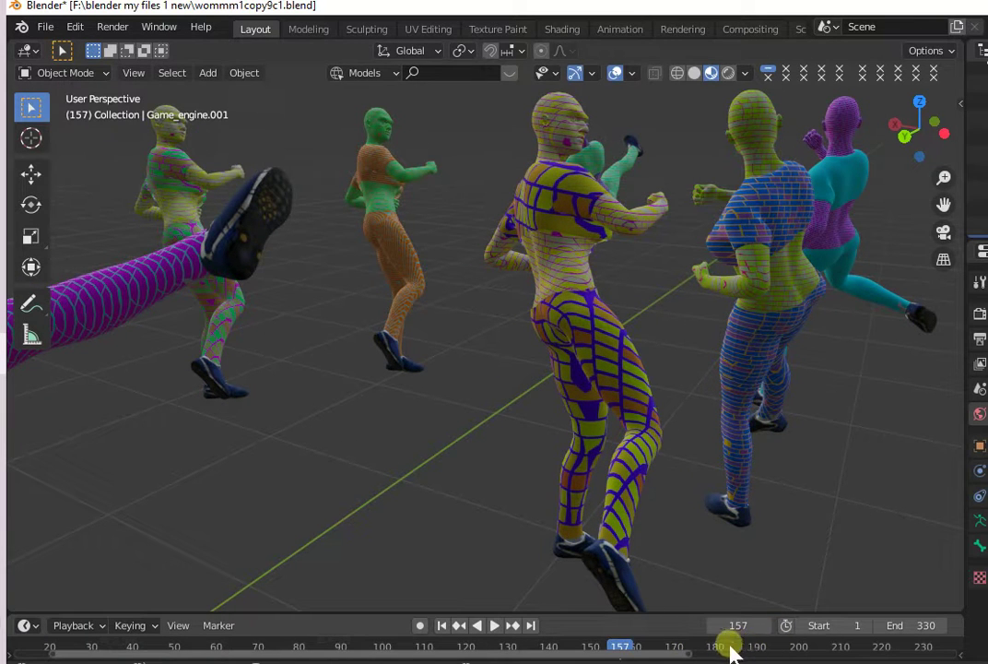
key("space")
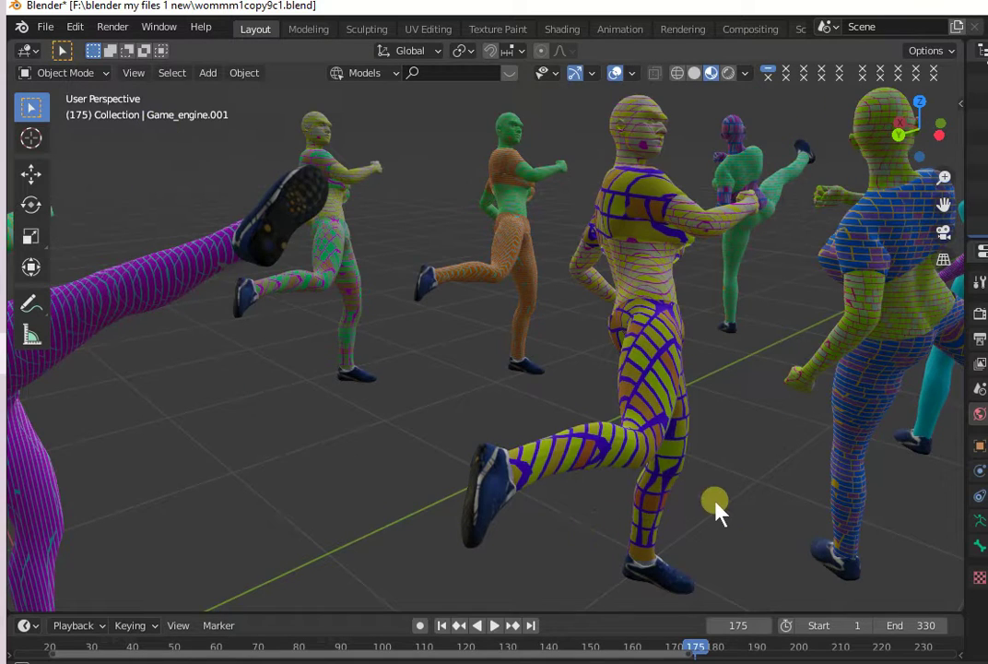
mouse_move(718, 512)
middle_mouse_down()
mouse_move(529, 506)
mouse_move(562, 499)
mouse_move(585, 510)
mouse_move(583, 500)
middle_mouse_up()
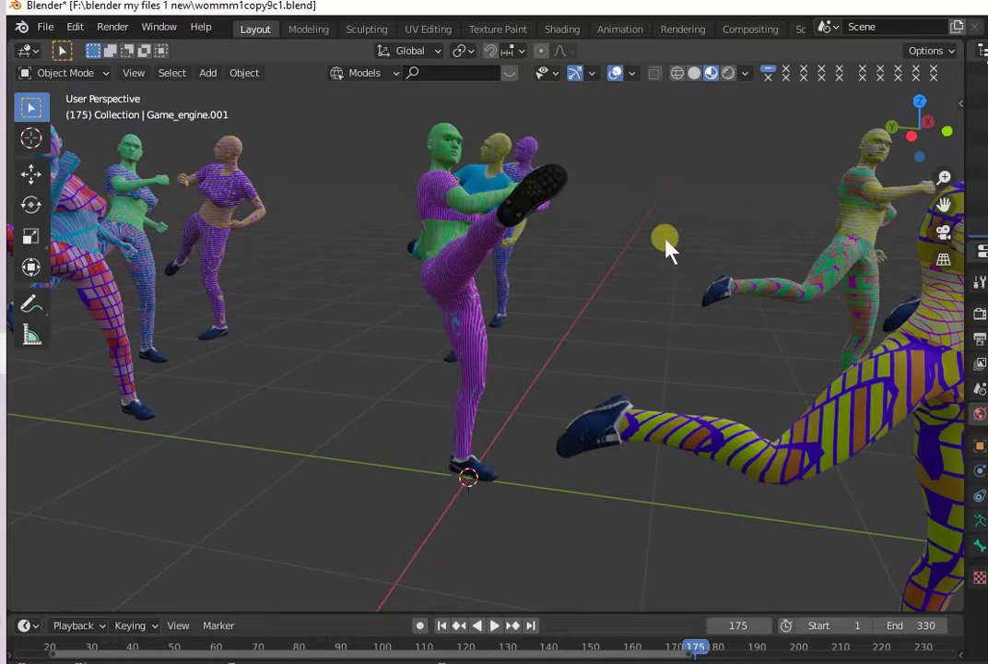
mouse_move(667, 256)
middle_mouse_down()
mouse_move(690, 258)
mouse_move(701, 234)
middle_mouse_up()
scroll(616, 355, "up", 2)
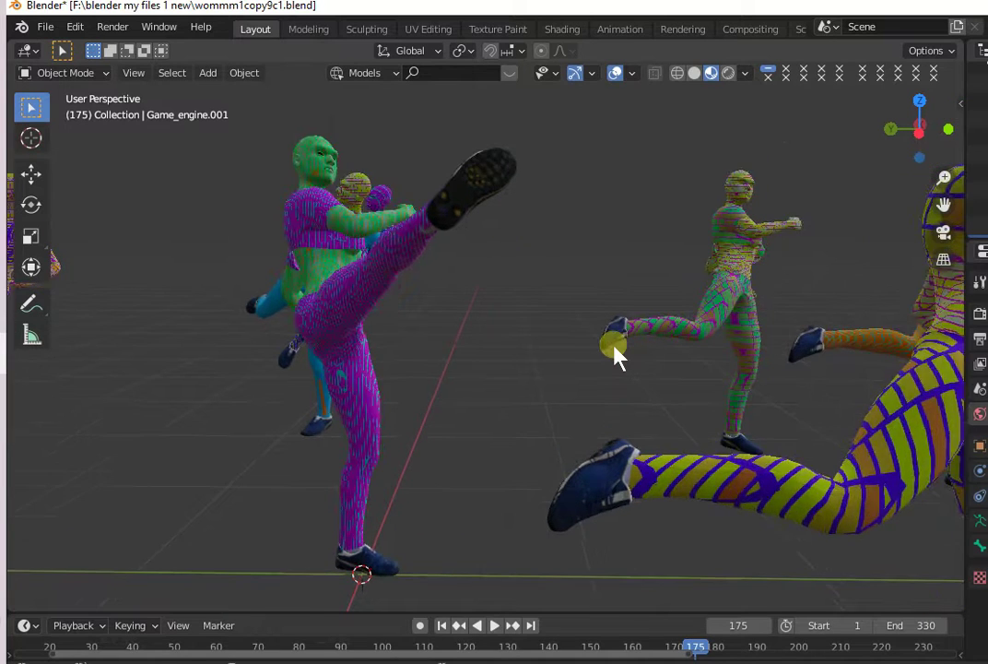
scroll(615, 355, "up", 3)
scroll(615, 355, "up", 2)
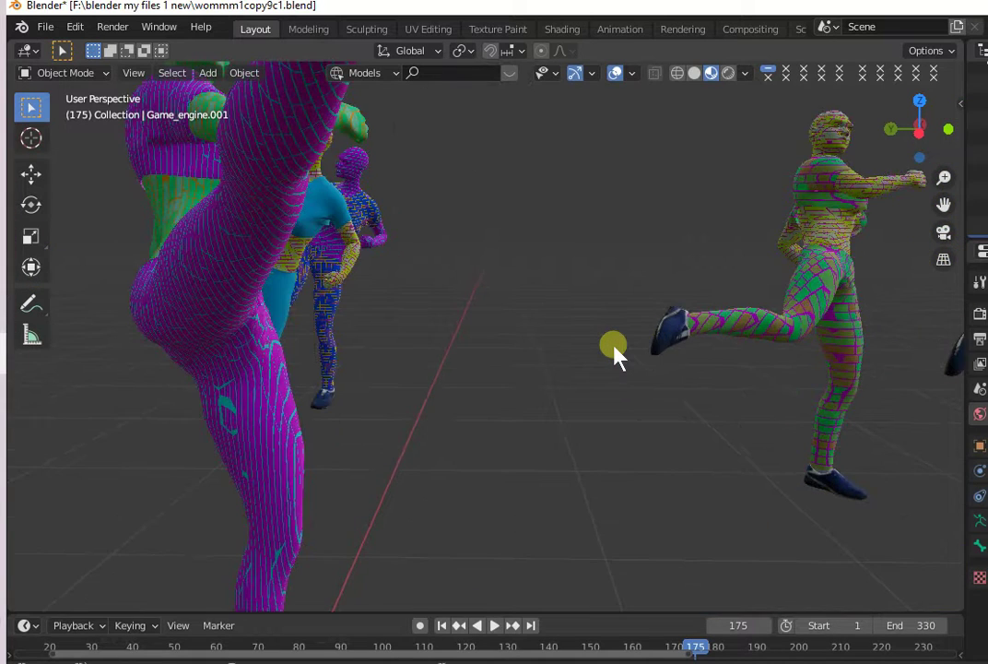
scroll(616, 355, "up", 2)
middle_click_drag(616, 355, 616, 355)
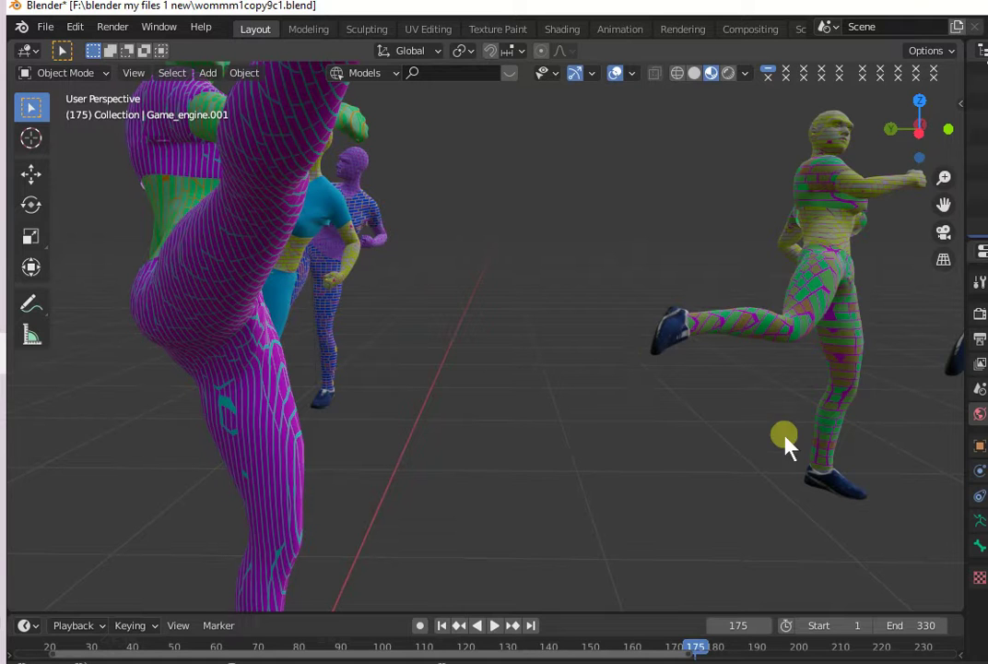
mouse_move(724, 452)
middle_mouse_down("shift")
mouse_move(594, 464)
mouse_move(705, 498)
mouse_move(722, 433)
middle_mouse_up("shift")
scroll(706, 498, "up", 2)
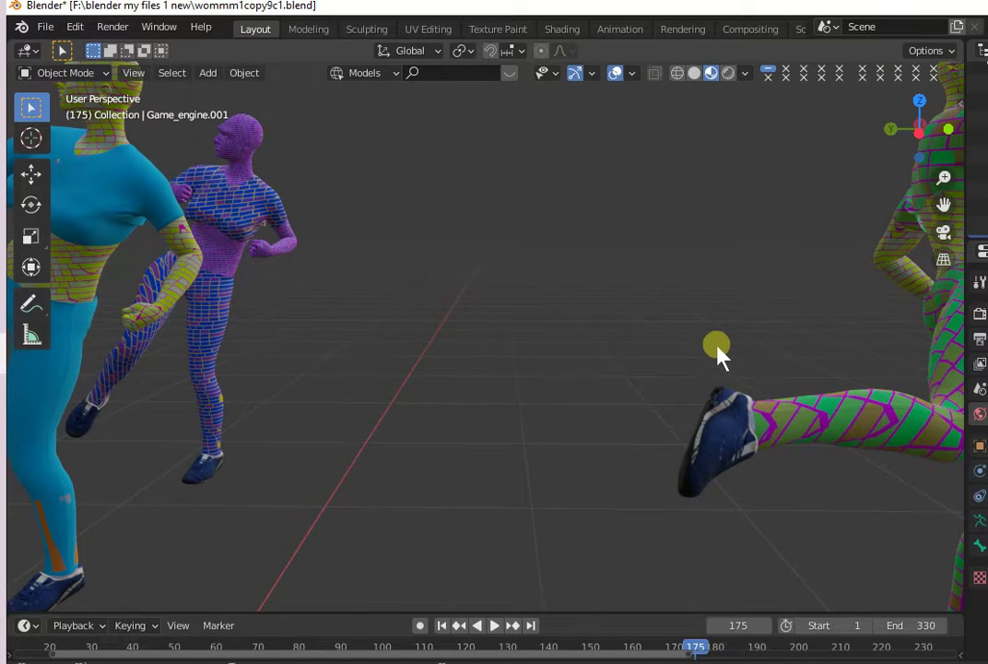
mouse_move(720, 353)
middle_mouse_down("ctrl")
mouse_move(656, 353)
mouse_move(741, 350)
middle_mouse_up("ctrl")
mouse_move(862, 353)
middle_mouse_down()
mouse_move(633, 353)
mouse_move(431, 394)
mouse_move(288, 401)
middle_mouse_up()
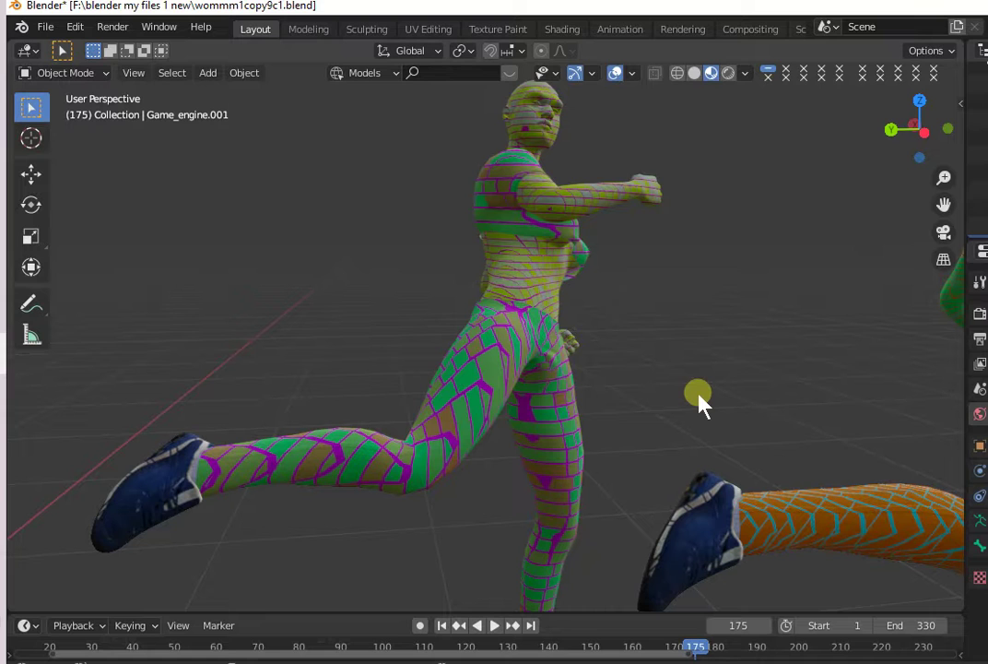
mouse_move(669, 412)
middle_mouse_down()
mouse_move(601, 420)
mouse_move(615, 426)
middle_mouse_up()
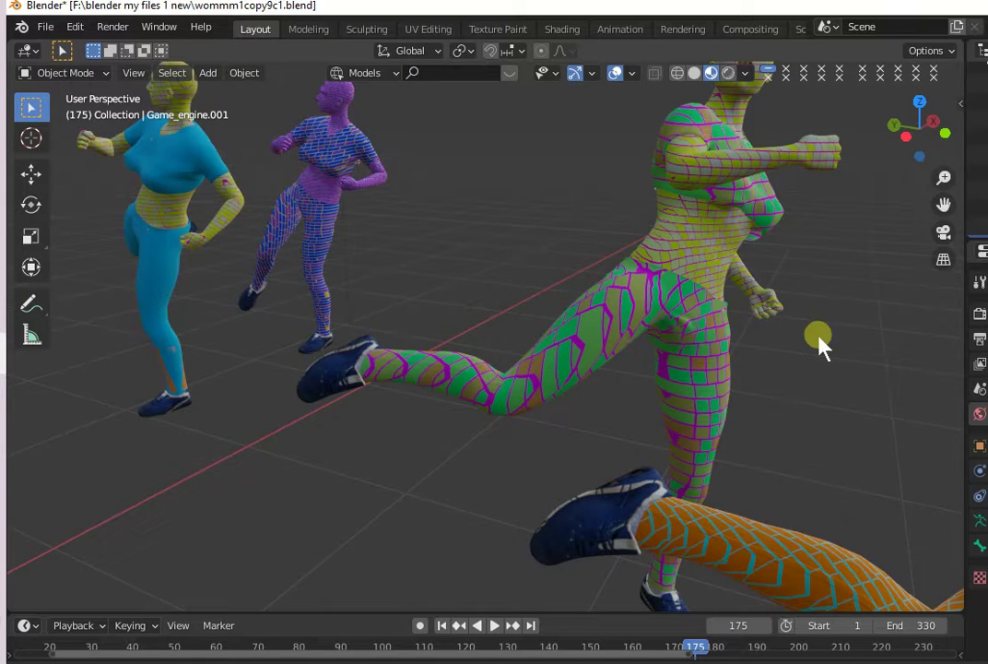
middle_click_drag(820, 344, 782, 456, "shift")
scroll(782, 457, "up", 1)
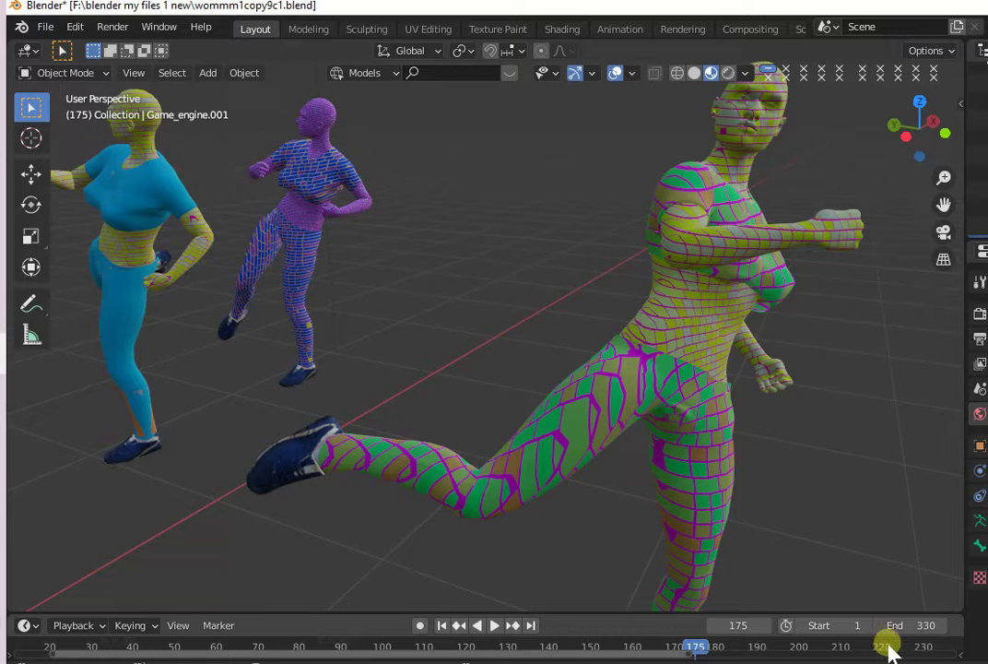
- Play from frame 175 to 206, pan the timeline, play on to 256, and orbit the view
key("space")
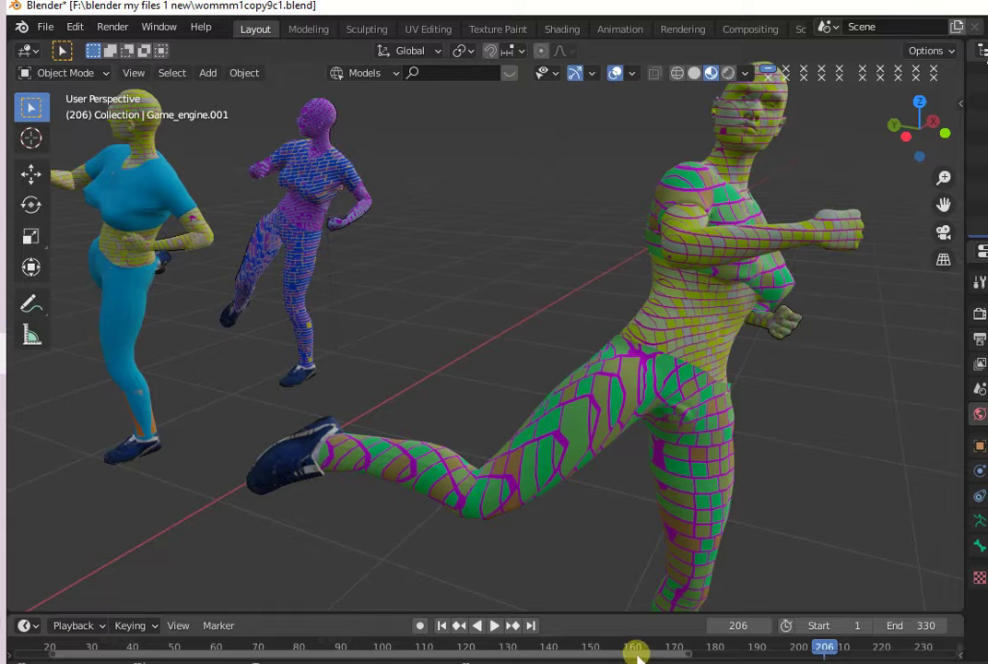
key("space")
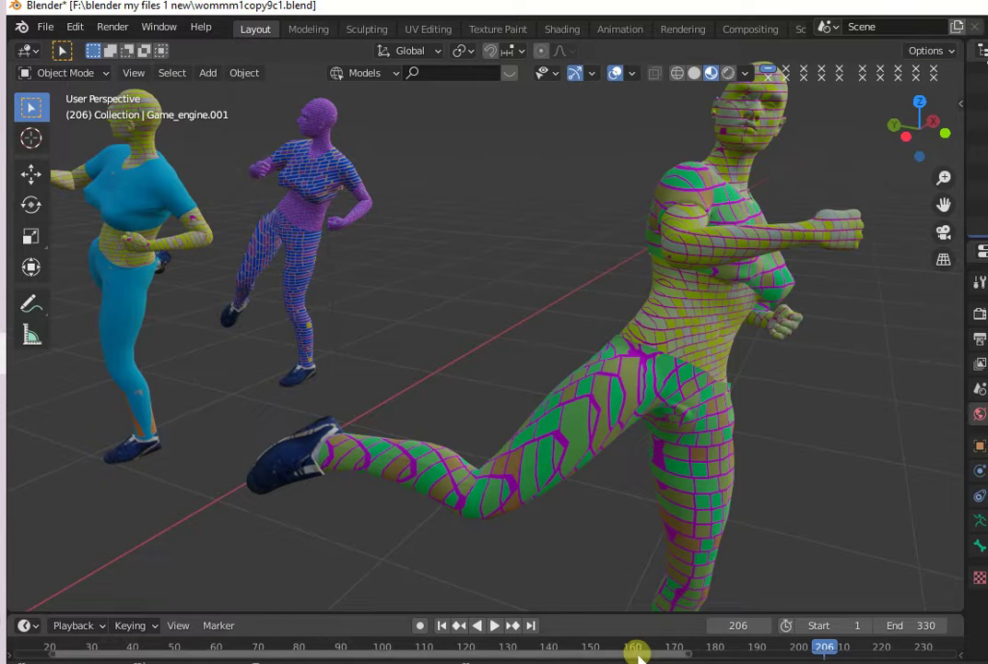
left_click_drag(636, 652, 899, 659)
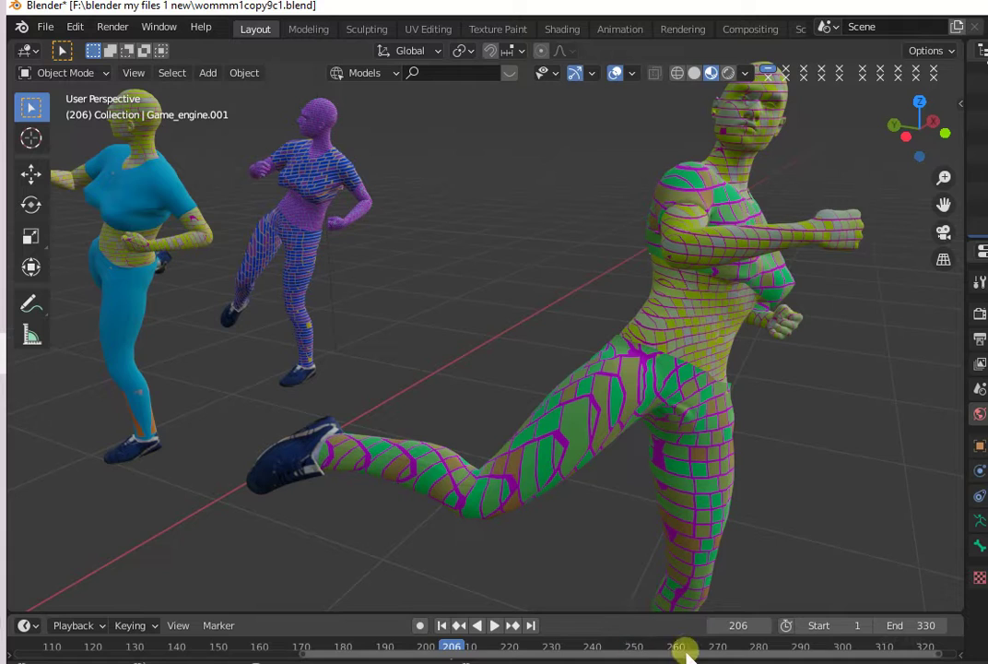
key("space")
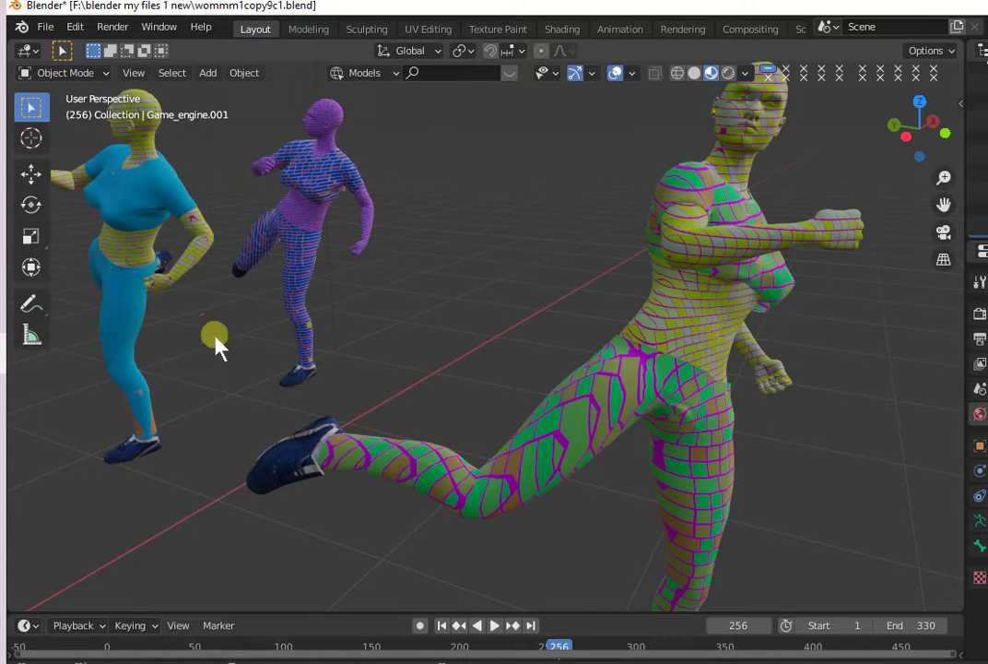
middle_click_drag(314, 377, 544, 383)
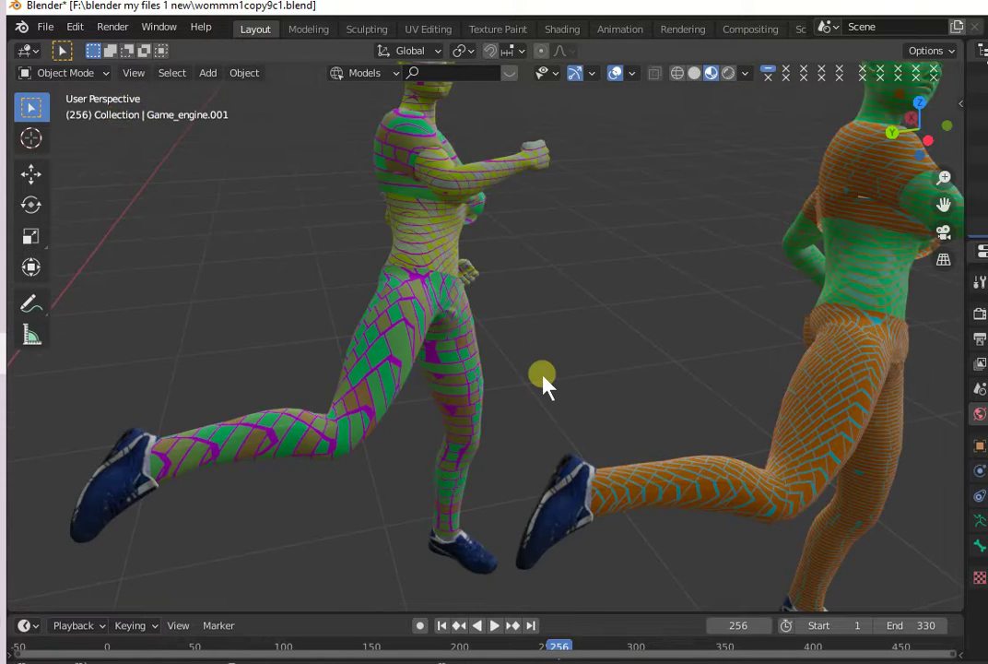
mouse_move(668, 326)
middle_mouse_down()
mouse_move(757, 358)
mouse_move(712, 371)
mouse_move(710, 359)
mouse_move(580, 347)
mouse_move(831, 334)
mouse_move(829, 350)
middle_mouse_up()
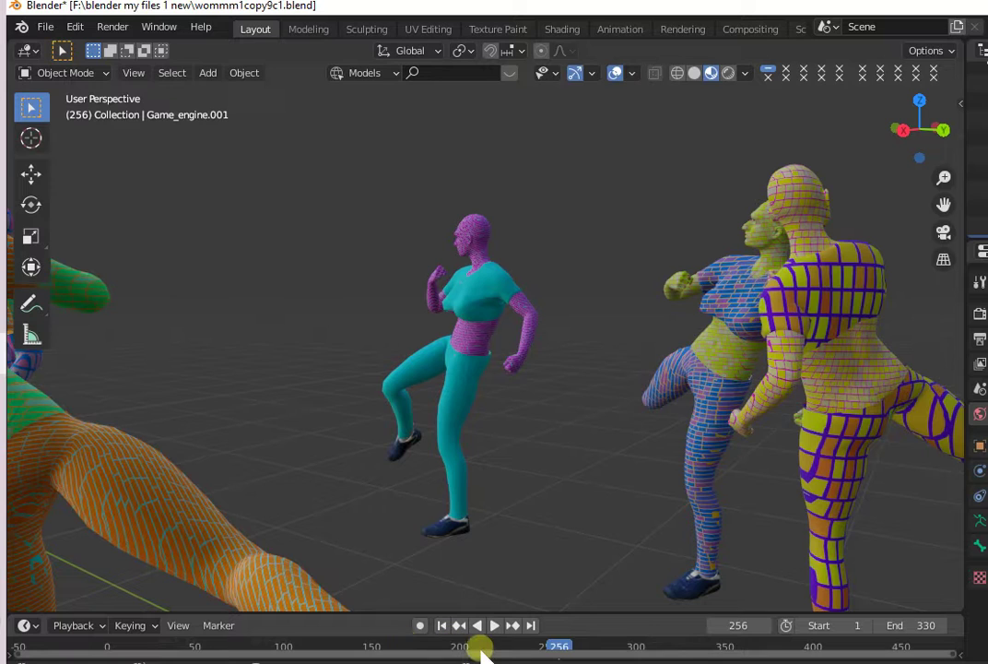
- Restart and pause the kick animation, then zoom in close on the dancers
left_click(434, 646)
key("space")
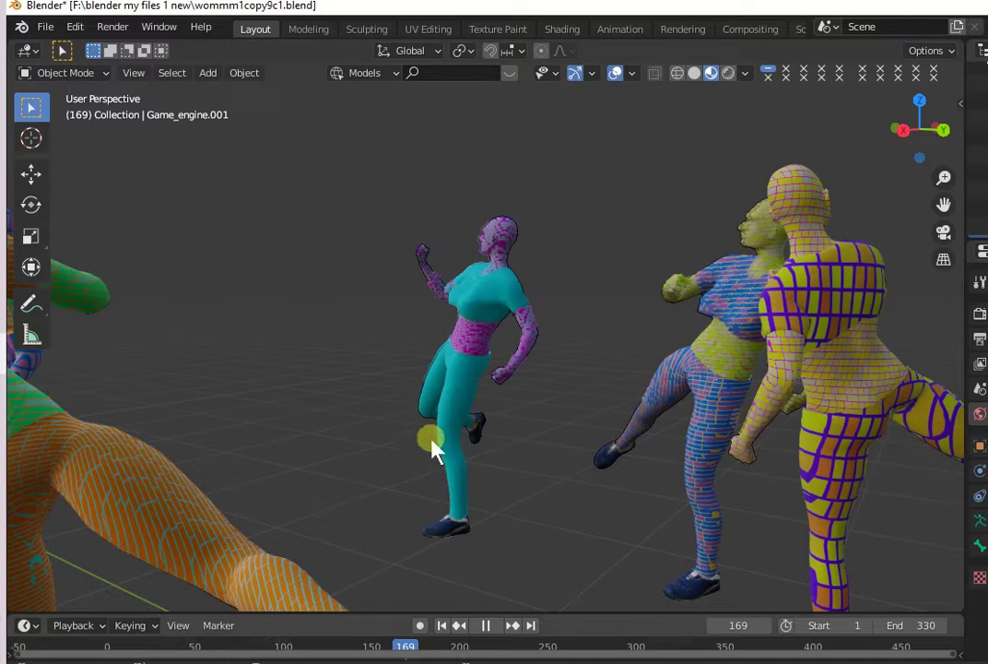
key("space")
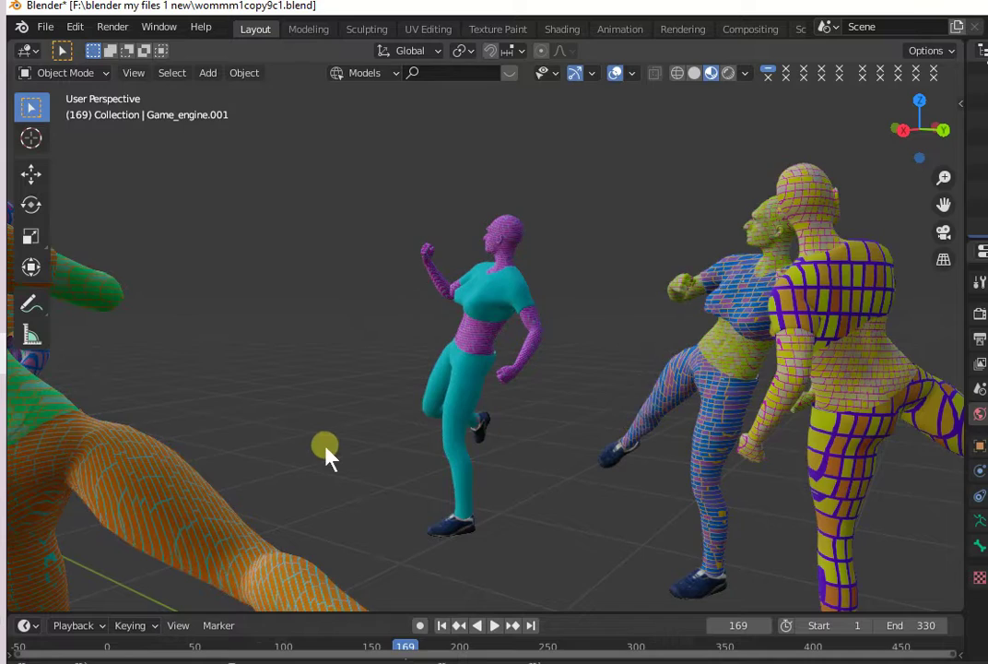
scroll(627, 439, "up", 1)
scroll(626, 438, "up", 4)
scroll(629, 434, "up", 1)
scroll(633, 437, "up", 2)
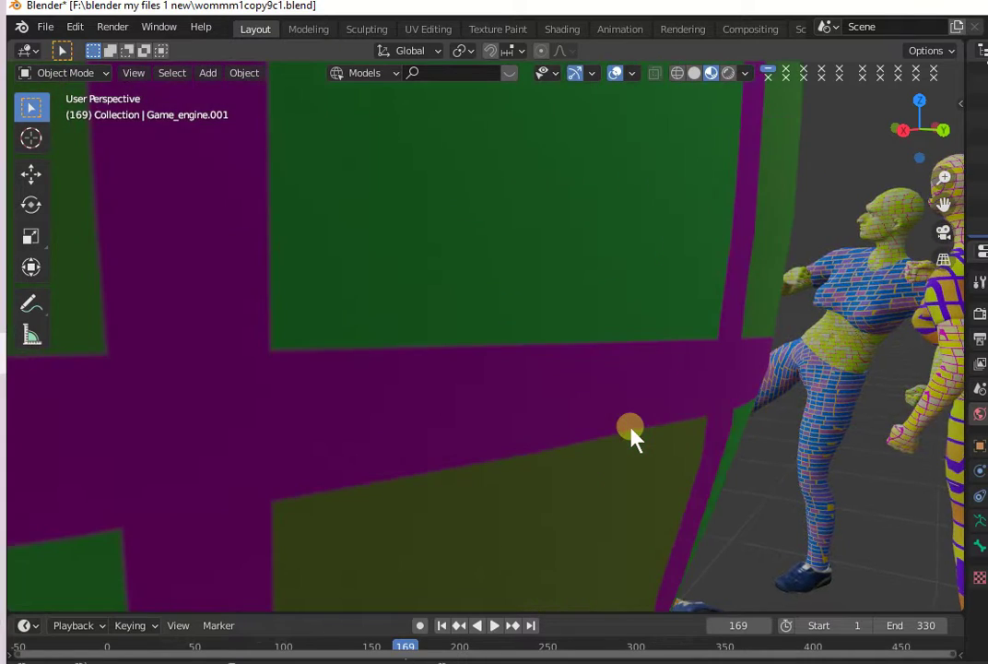
scroll(632, 437, "down", 1)
scroll(633, 437, "down", 1)
scroll(633, 437, "down", 2)
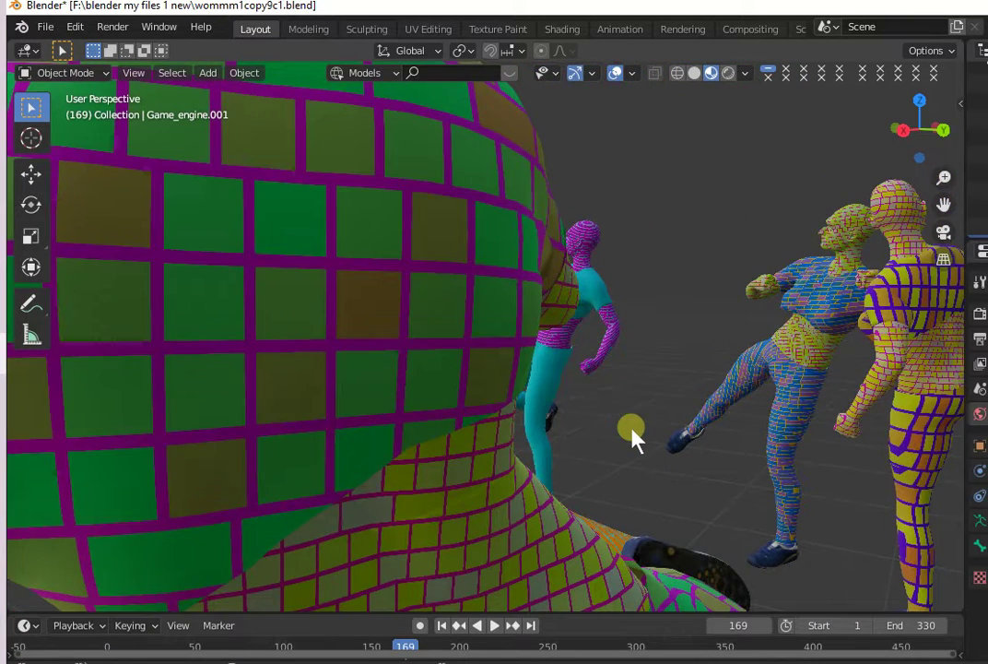
scroll(632, 439, "down", 1)
scroll(632, 439, "down", 3)
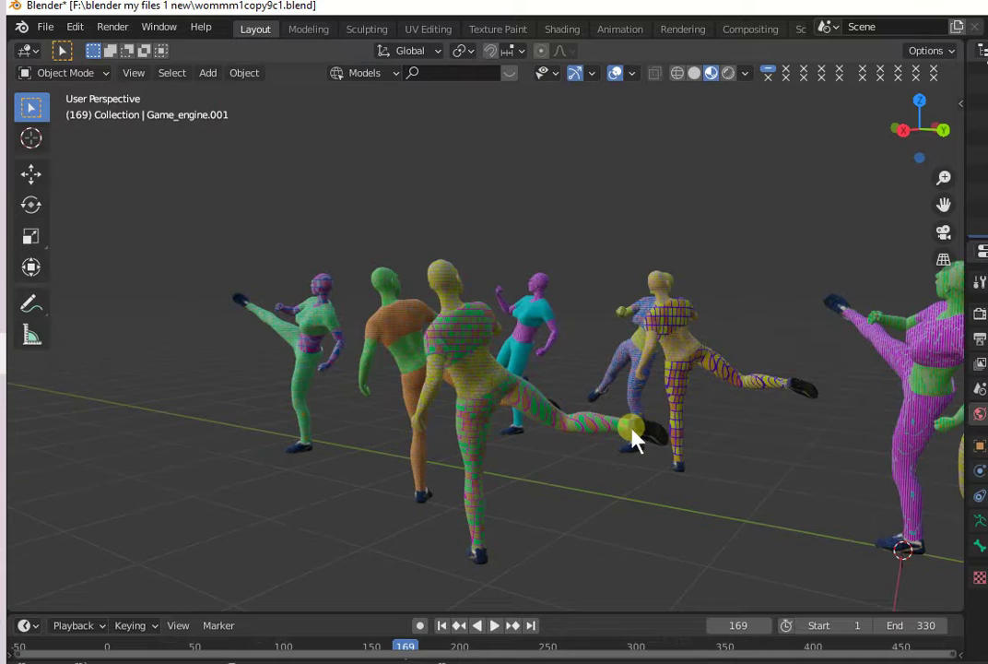
scroll(633, 439, "up", 2)
scroll(636, 439, "up", 2)
scroll(645, 439, "up", 1)
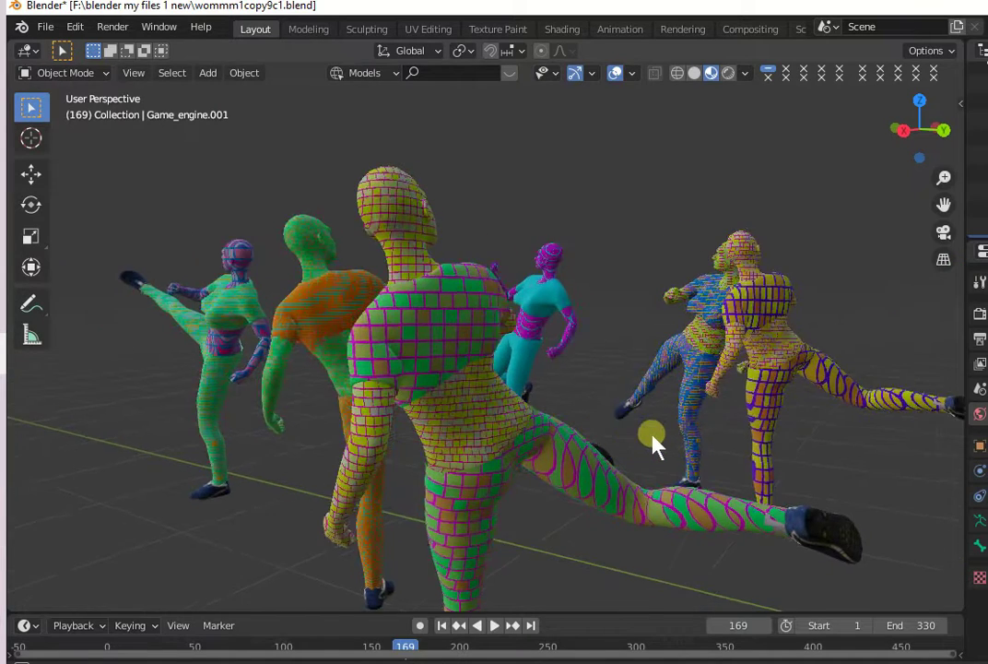
- Orbit around the dancers, play again, then jump to frame 30
mouse_move(652, 440)
middle_mouse_down()
mouse_move(707, 459)
mouse_move(740, 443)
mouse_move(727, 456)
mouse_move(706, 444)
middle_mouse_up()
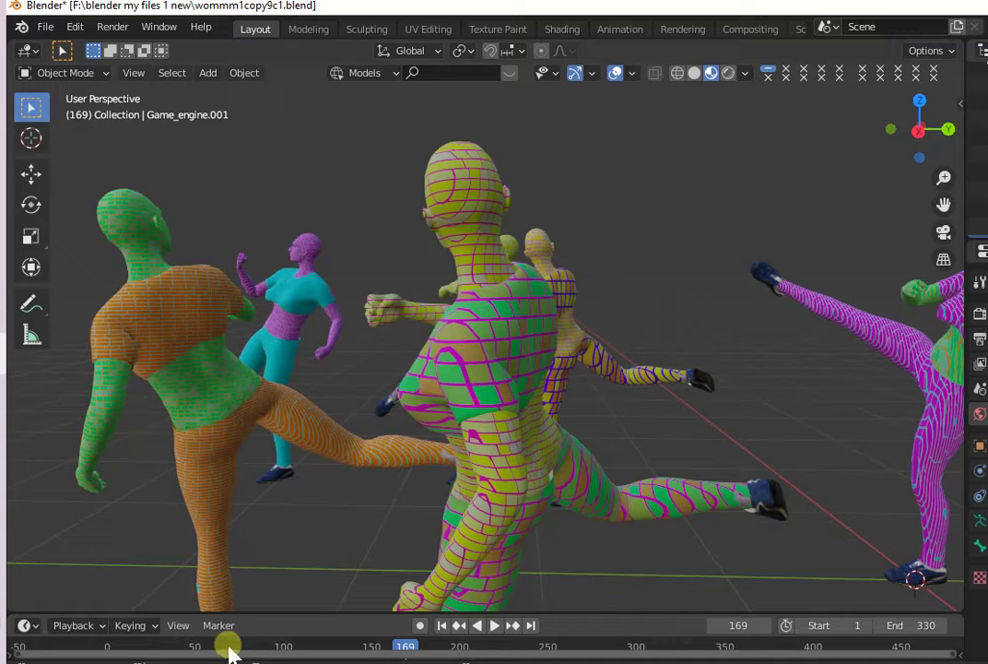
key("space")
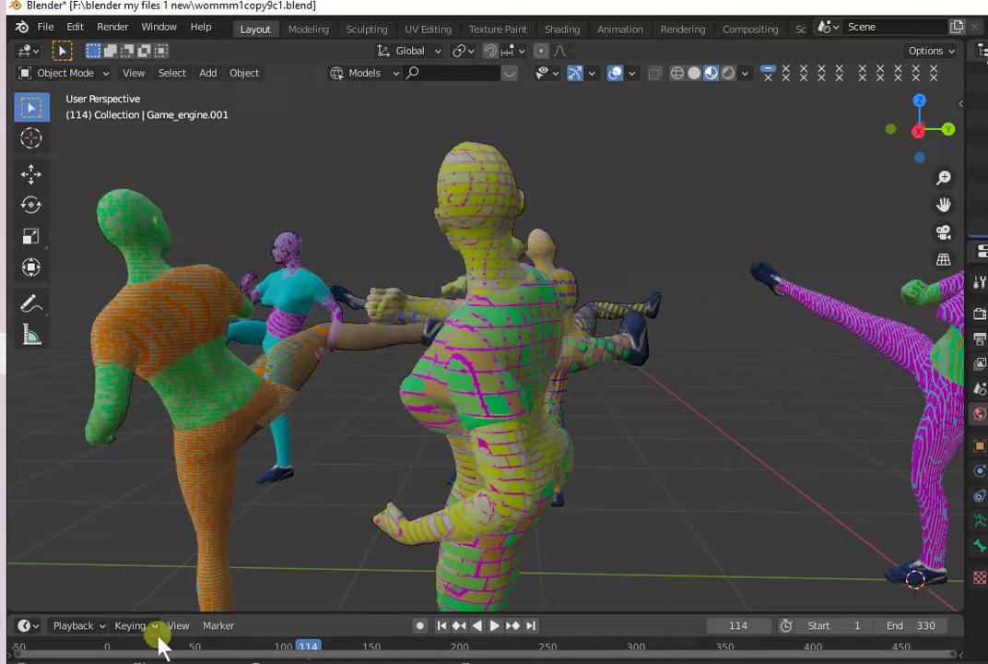
left_click(159, 646)
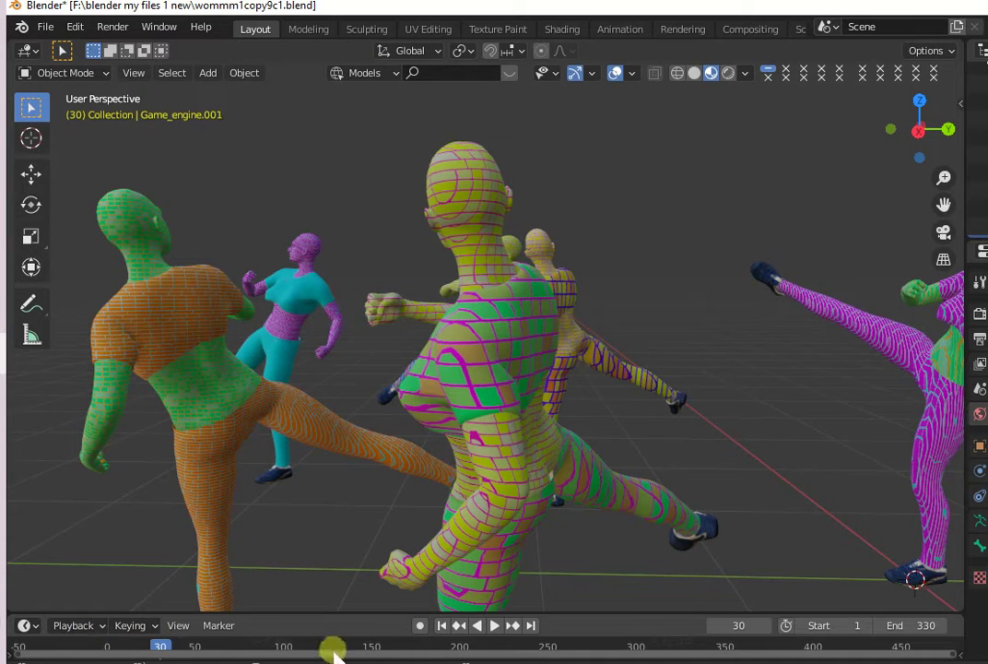
- Switch to Wireframe shading and play the animation, orbiting and zooming around the dancers
left_click(676, 73)
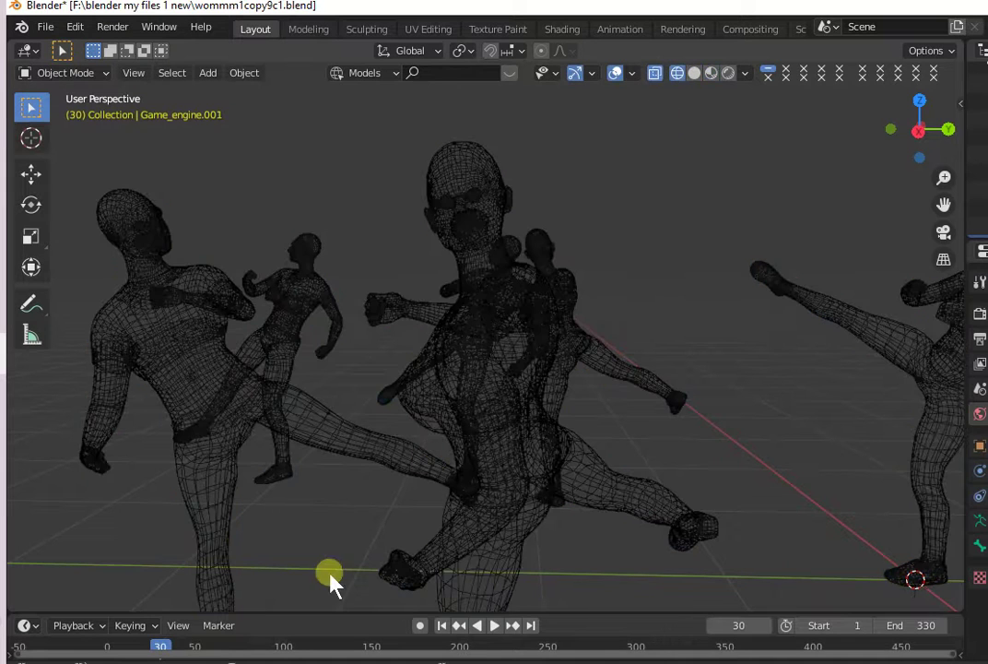
left_click(494, 627)
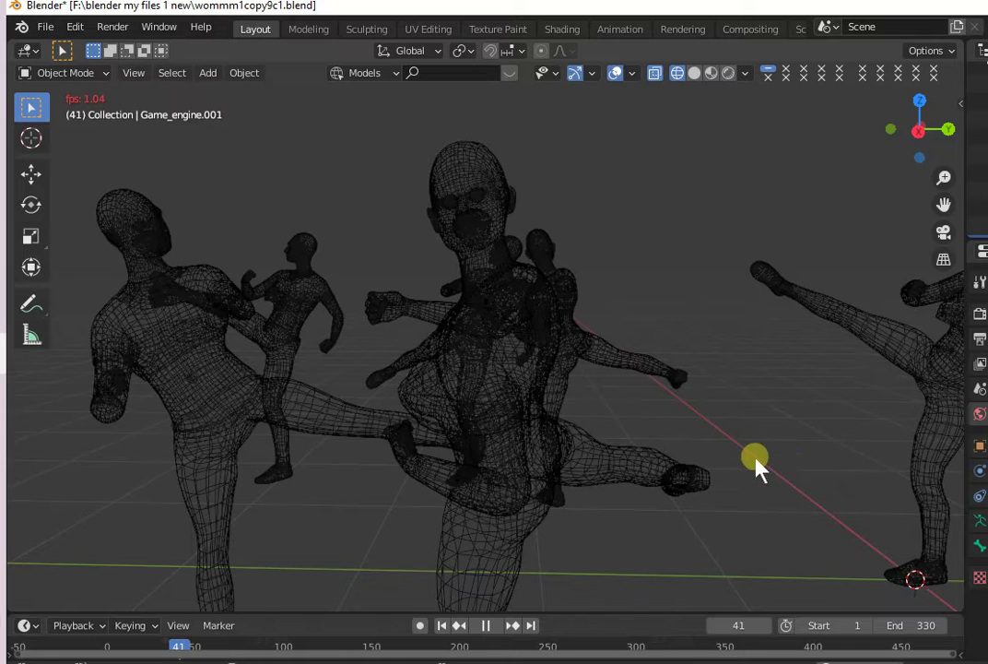
scroll(732, 465, "down", 1)
middle_click_drag(694, 467, 757, 456)
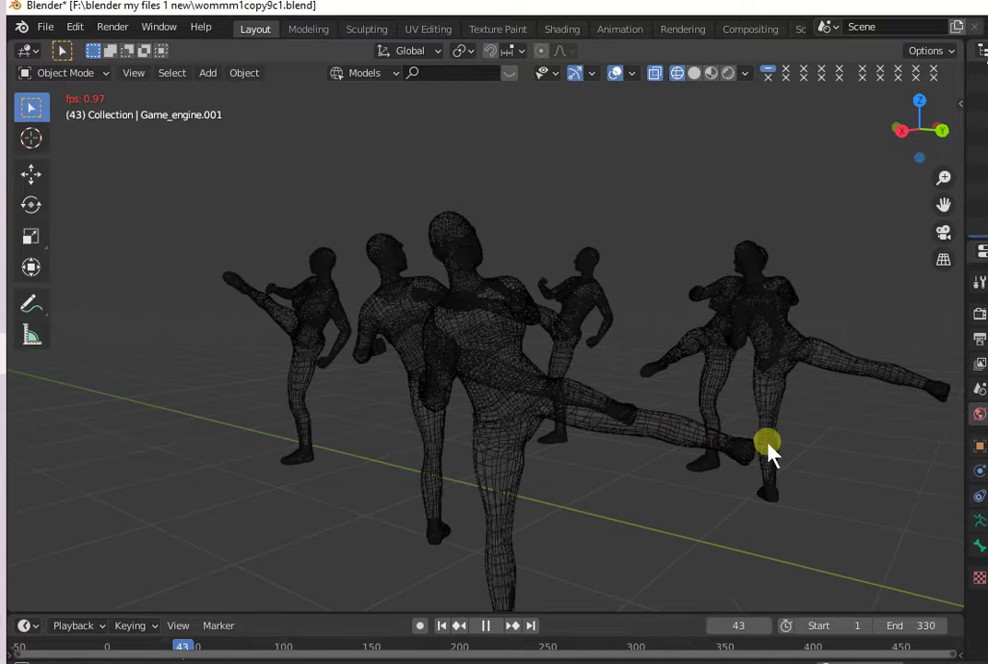
mouse_move(670, 521)
middle_mouse_down()
mouse_move(650, 529)
mouse_move(767, 461)
middle_mouse_up()
scroll(651, 529, "up", 2)
scroll(768, 464, "down", 3)
scroll(766, 461, "up", 2)
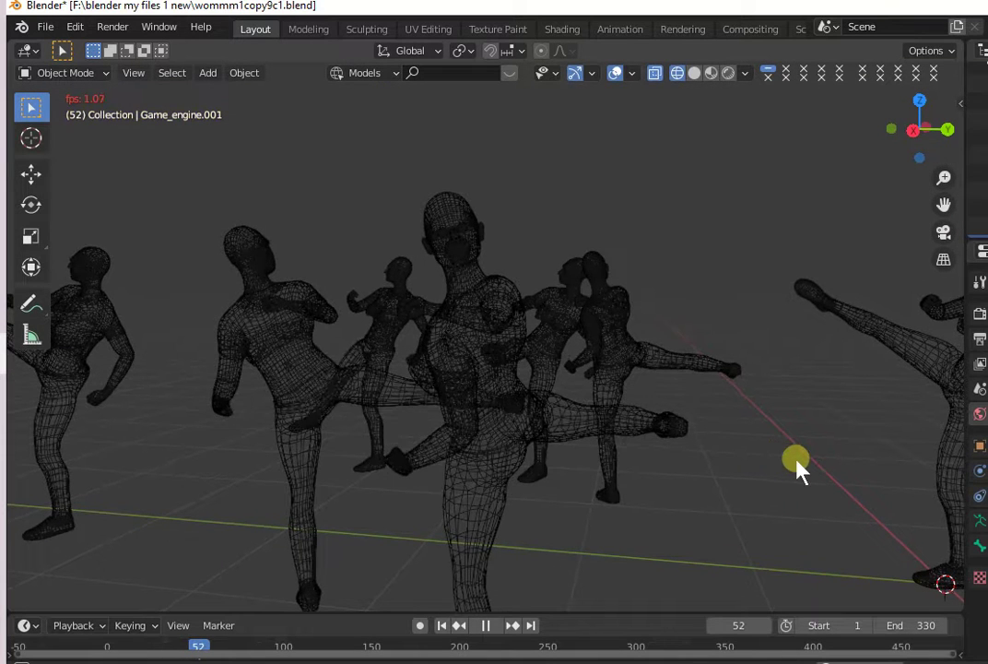
middle_click_drag(793, 463, 834, 479)
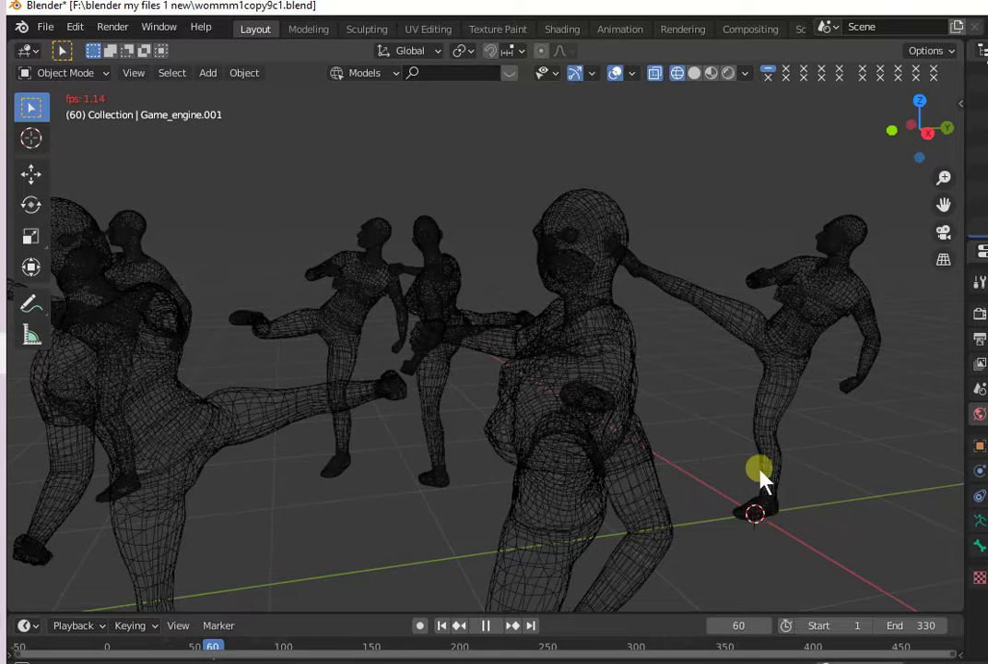
middle_click_drag(760, 480, 729, 477)
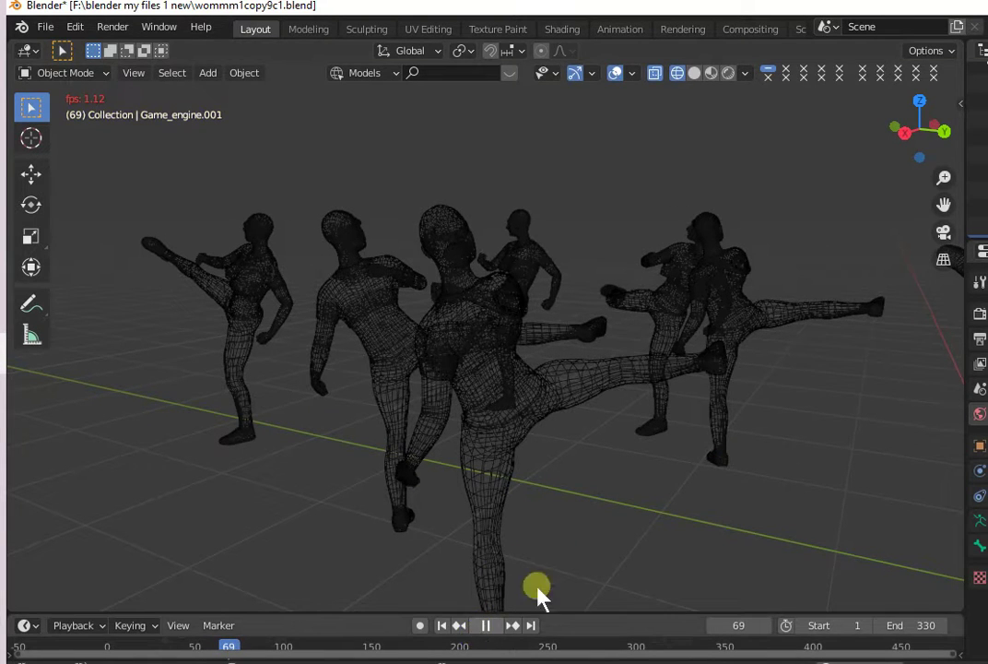
- Play and scrub the kick animation, leaving the playhead stopped at frame 214
left_click(486, 627)
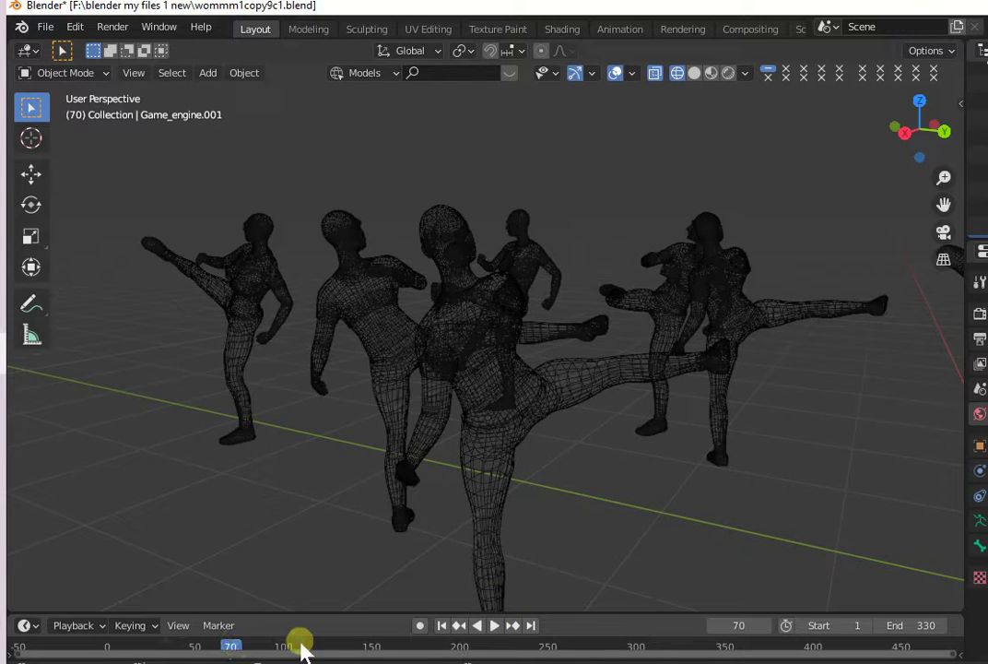
key("space")
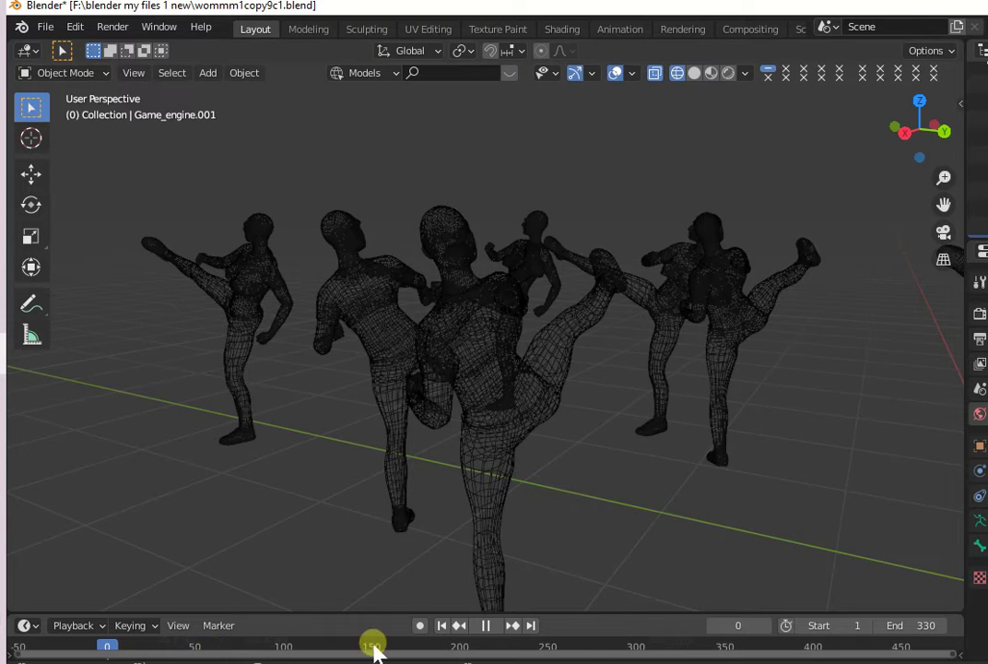
left_click(816, 647)
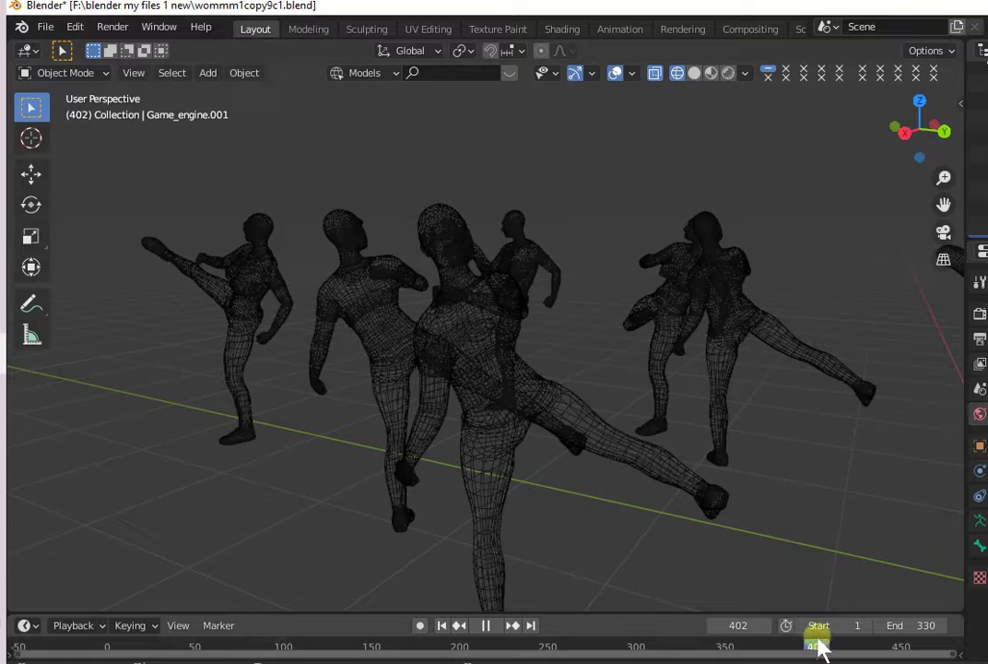
left_click_drag(658, 650, 677, 650)
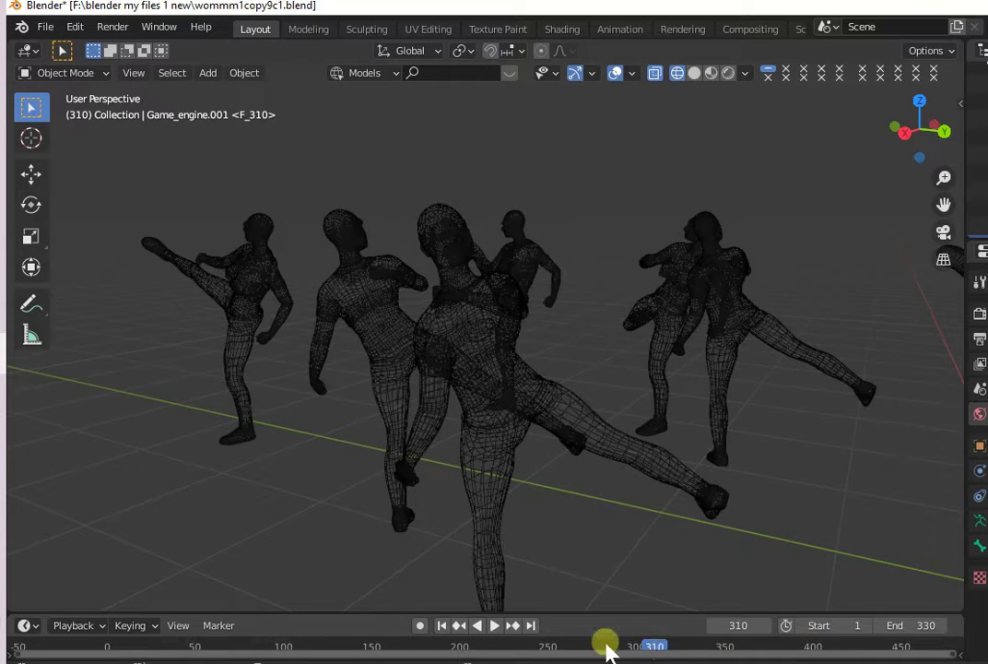
key("shift+ctrl+space")
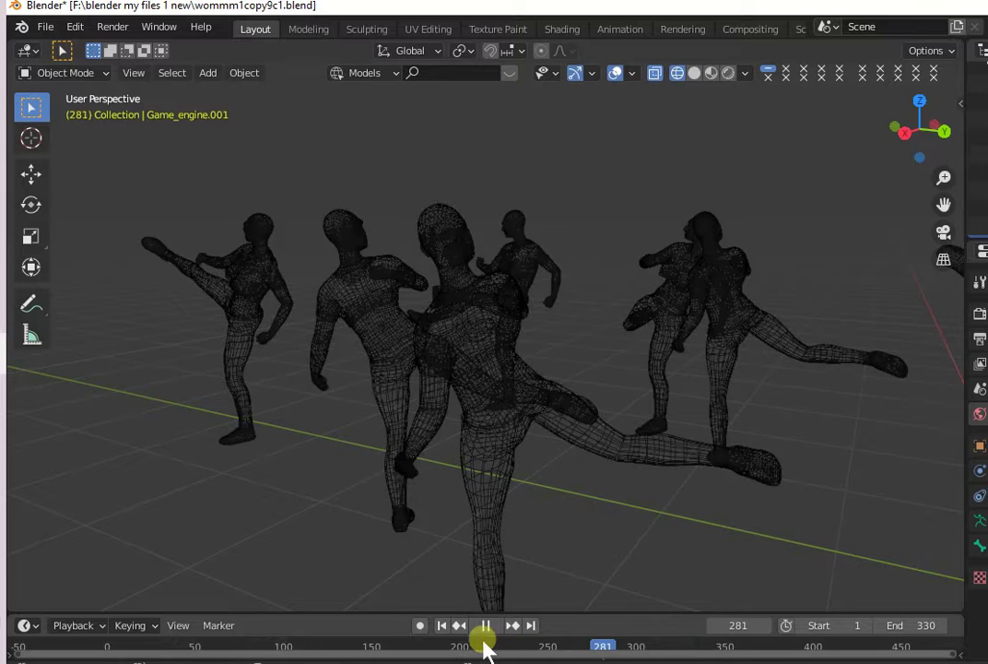
left_click(510, 646)
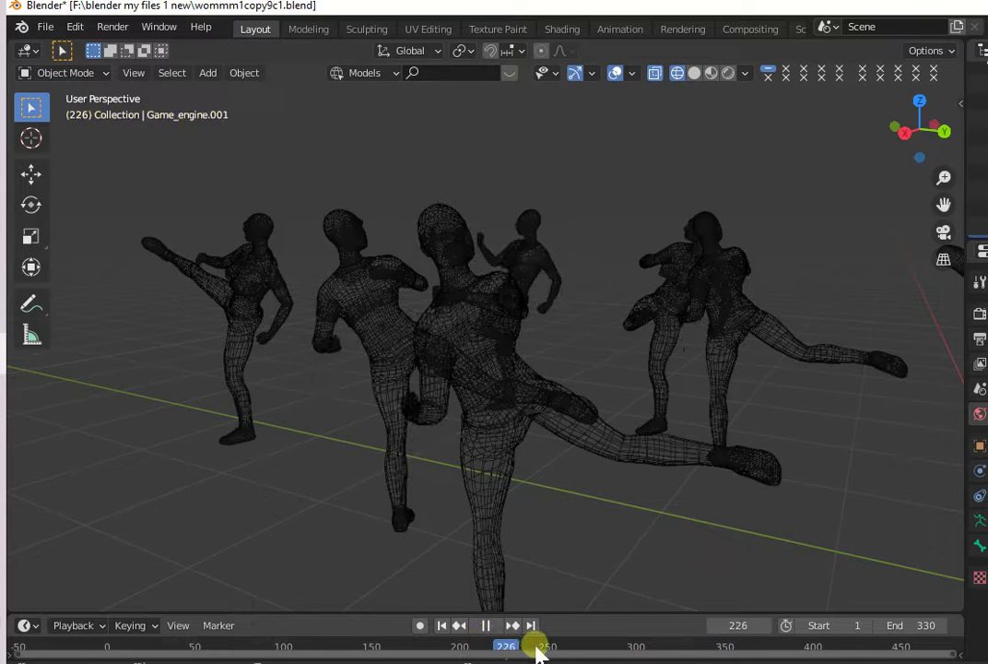
- Switch to Solid shading and play the kicks in reverse, stopping at frames 138 and 90
left_click(696, 73)
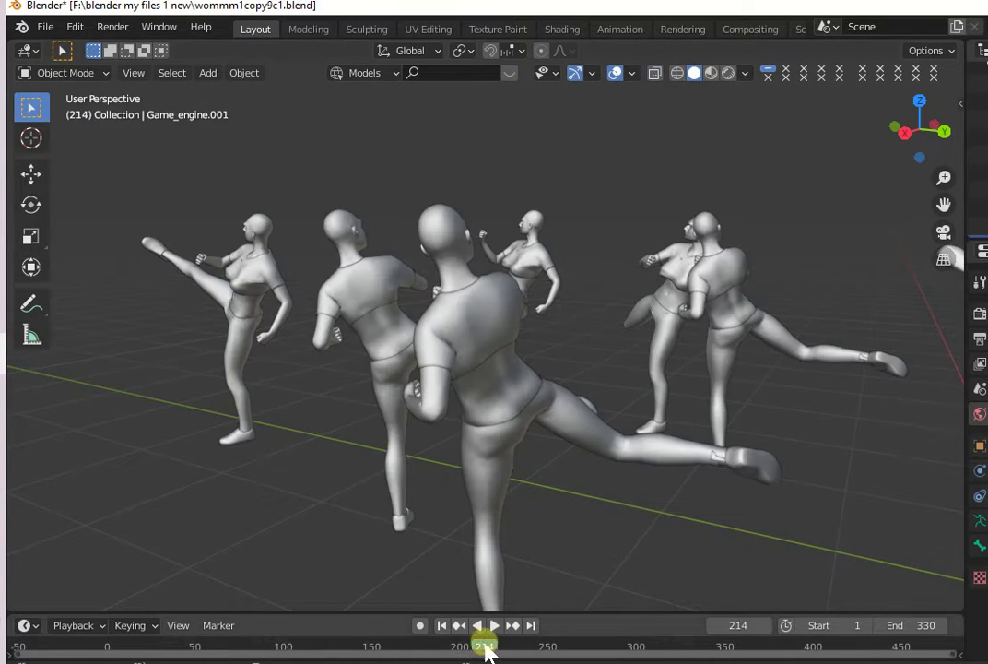
key("shift+ctrl+space")
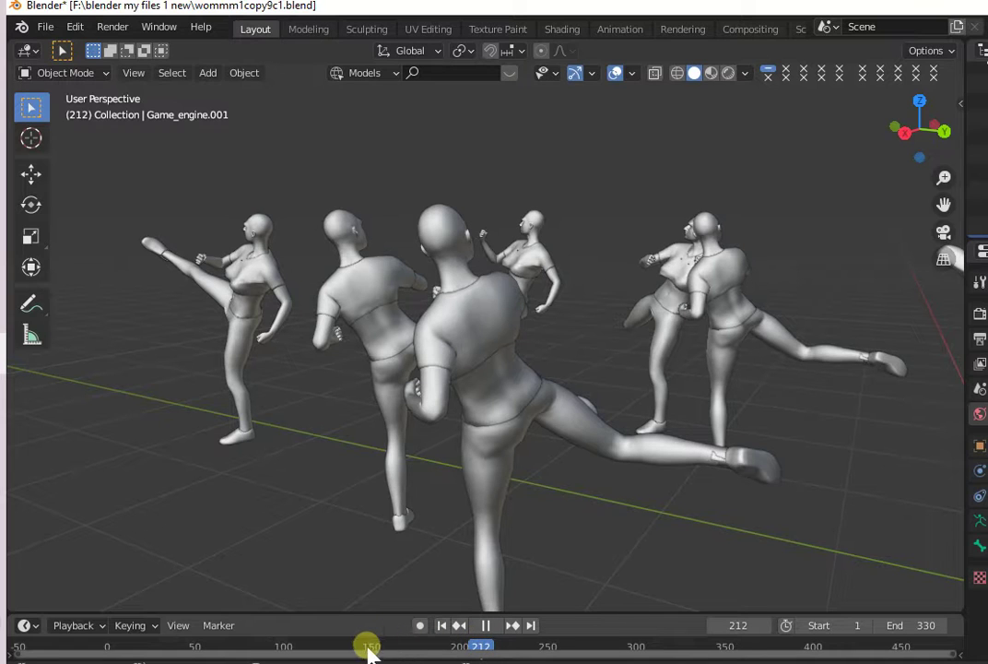
left_click(353, 646)
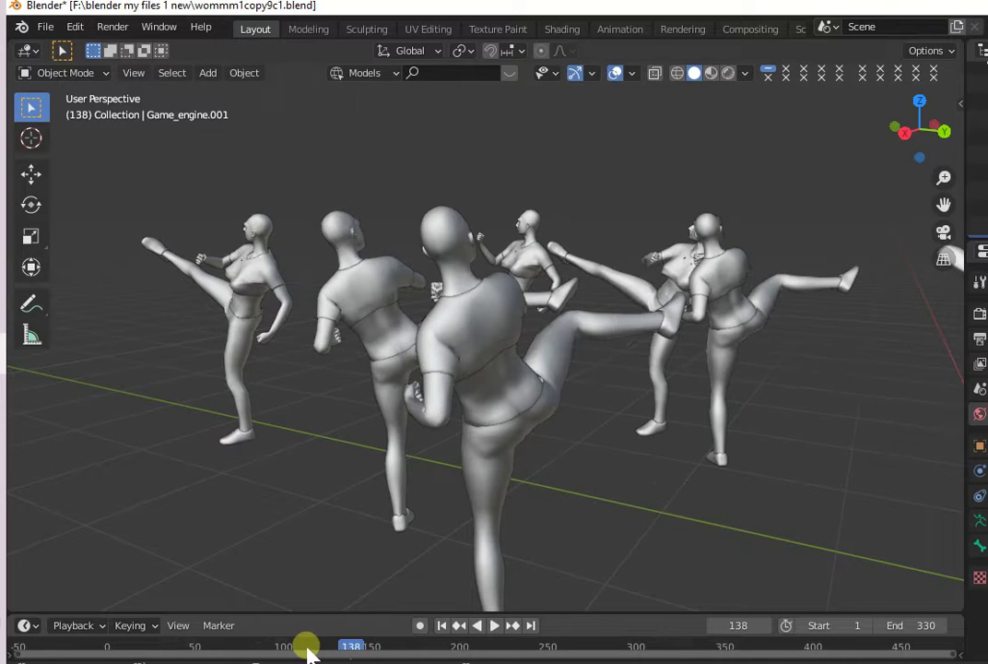
key("shift+ctrl+space")
left_click(267, 646)
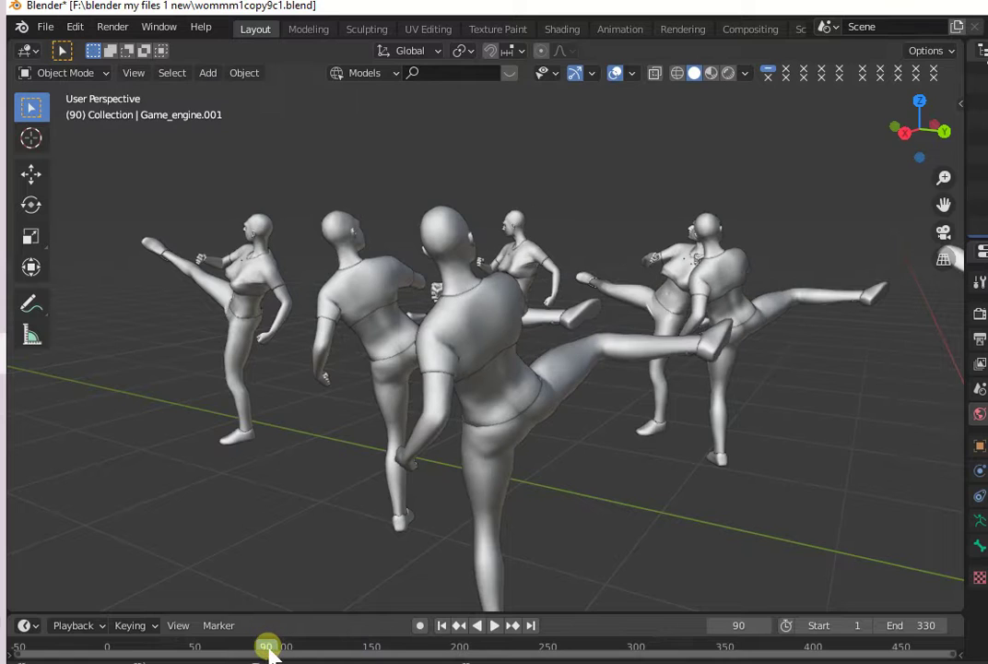
- Stop the animation at frame 53 and switch back to Material Preview shading
left_click(202, 646)
key("shift+ctrl+space")
key("space")
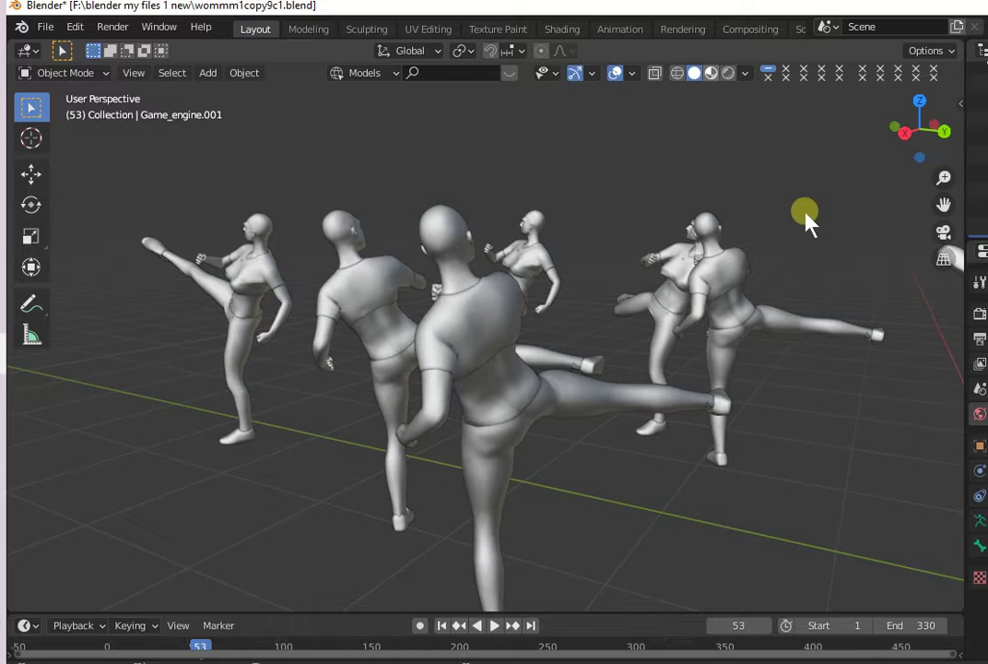
key("z")
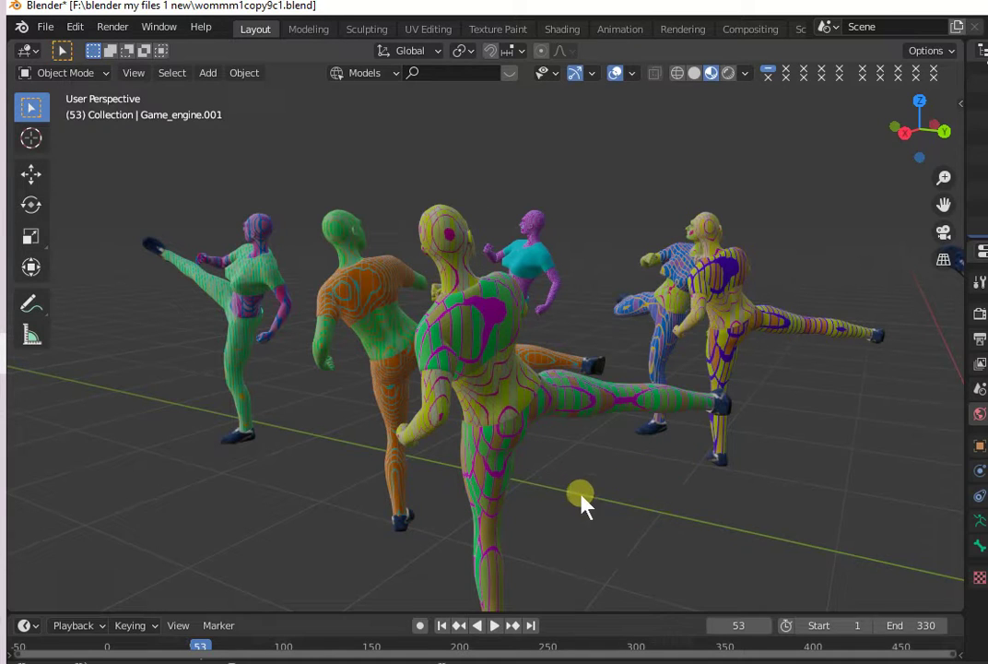
scroll(580, 502, "up", 1)
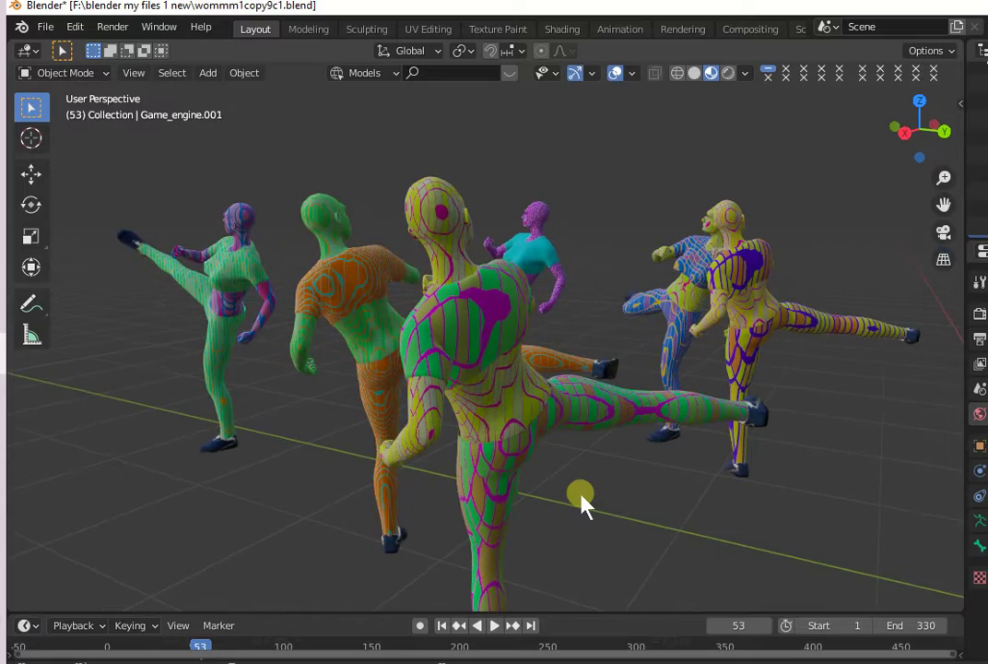
scroll(581, 503, "up", 2)
scroll(581, 502, "up", 1)
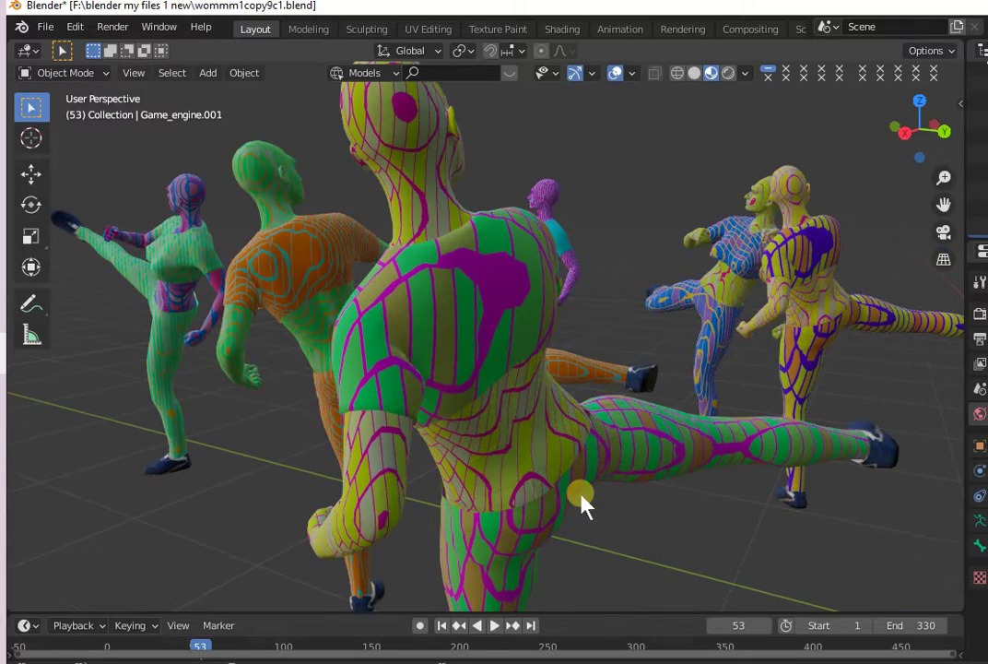
scroll(581, 502, "up", 2)
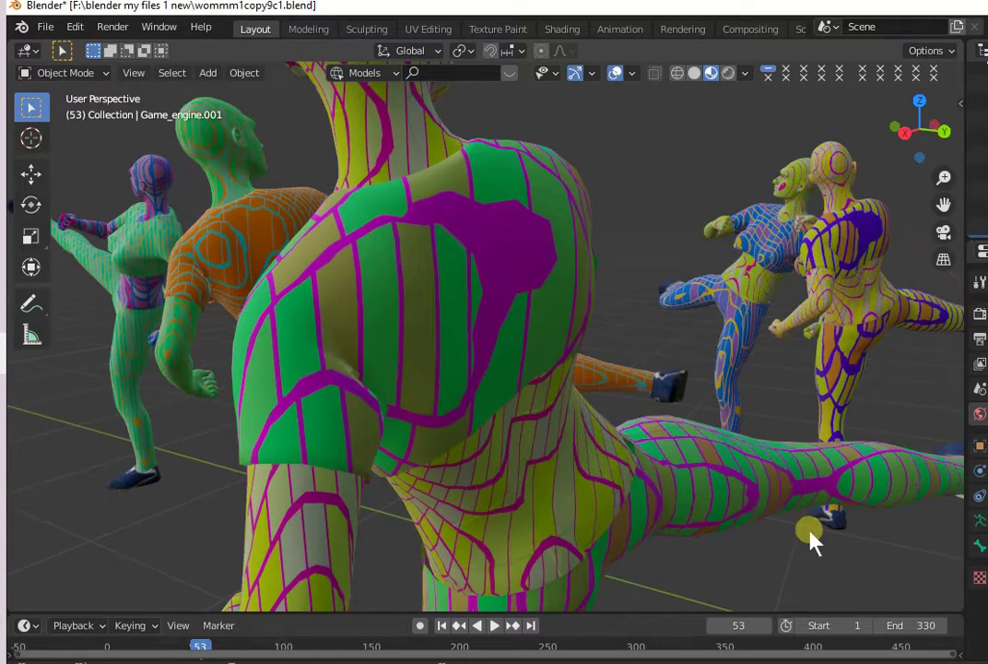
mouse_move(807, 546)
middle_mouse_down()
mouse_move(752, 538)
mouse_move(877, 536)
mouse_move(977, 513)
mouse_move(27, 520)
mouse_move(33, 529)
mouse_move(91, 511)
mouse_move(139, 511)
mouse_move(175, 534)
mouse_move(214, 529)
mouse_move(107, 523)
mouse_move(111, 531)
middle_mouse_up()
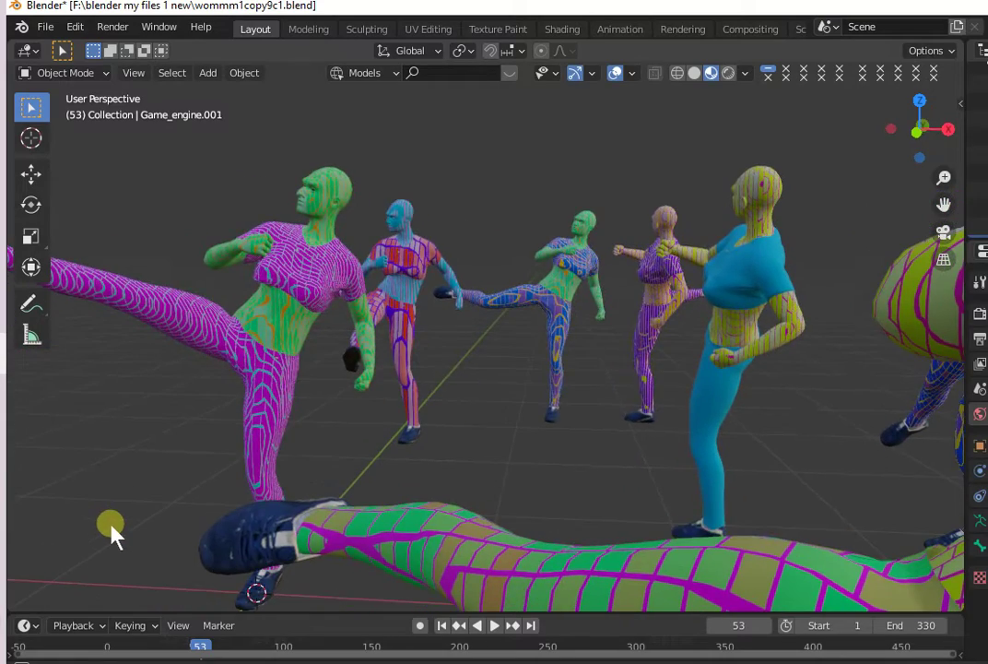
scroll(279, 504, "up", 3)
scroll(279, 505, "up", 2)
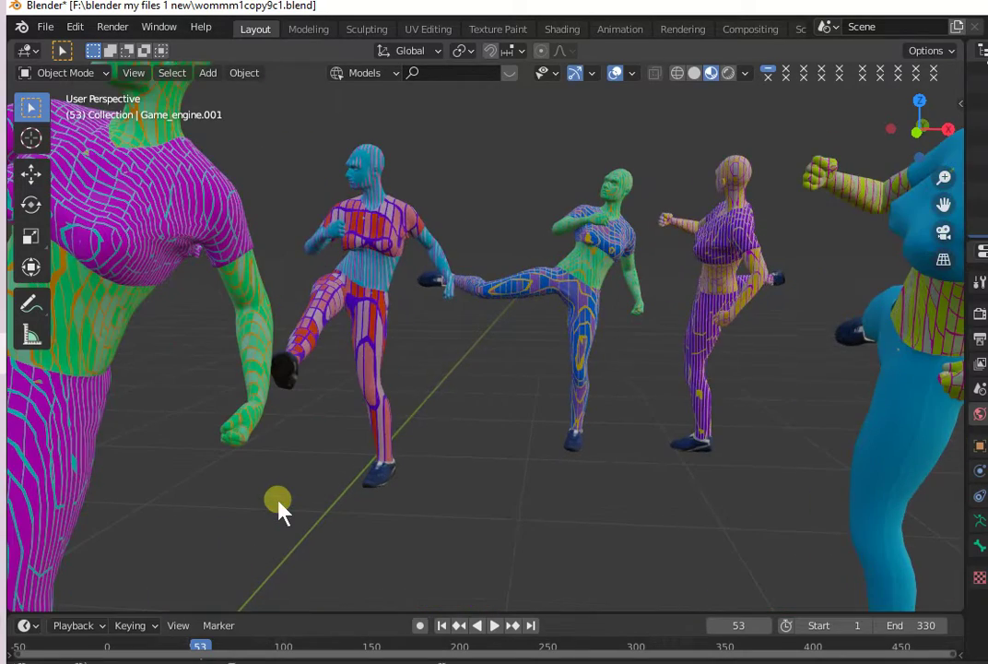
scroll(298, 514, "up", 2)
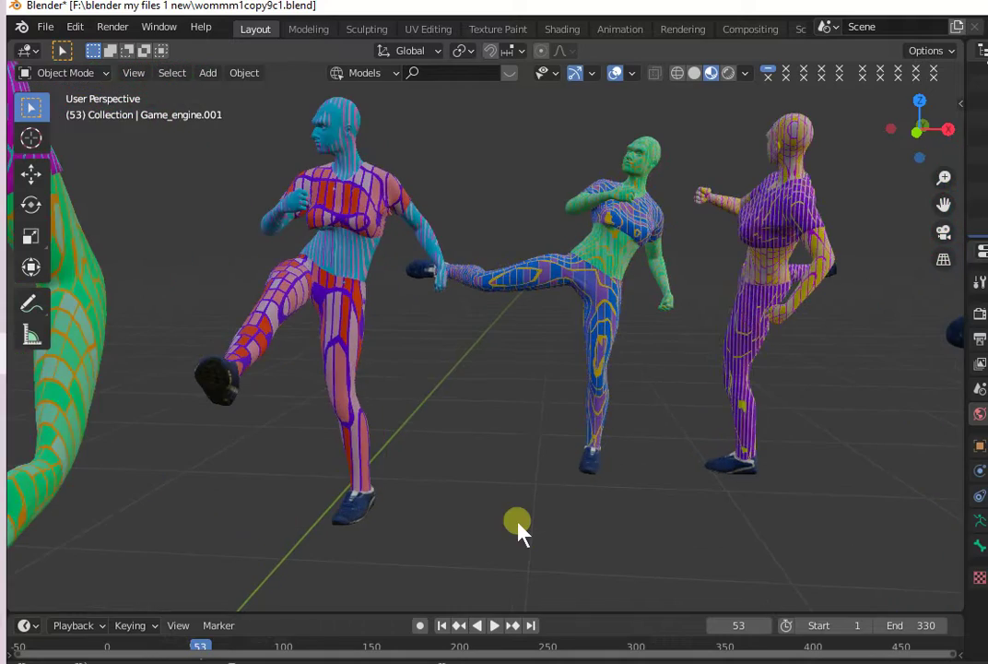
scroll(645, 522, "up", 5)
scroll(590, 516, "down", 5)
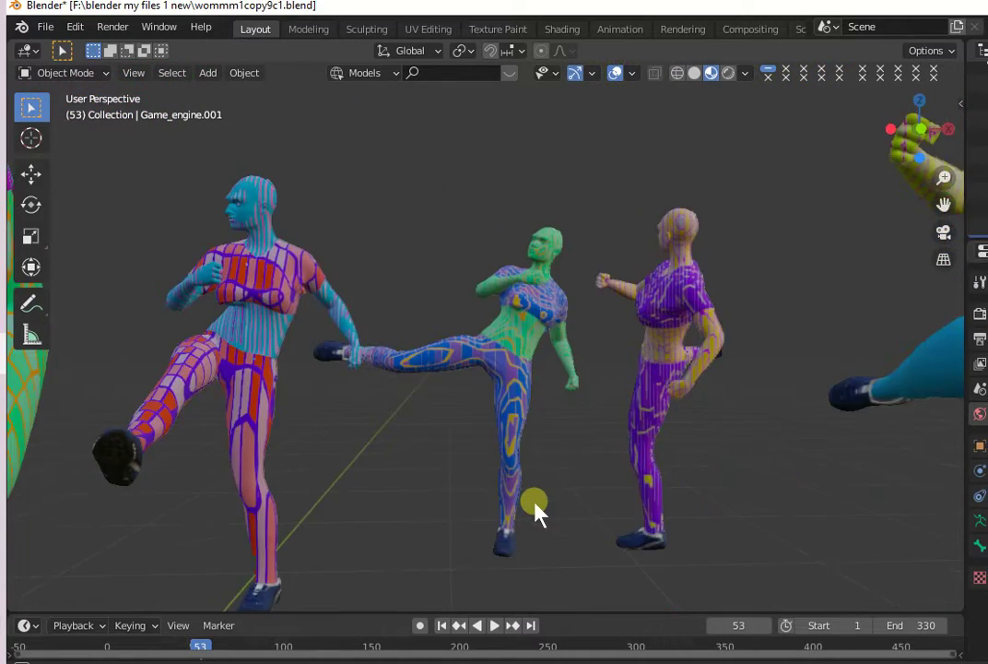
mouse_move(539, 511)
middle_mouse_down()
mouse_move(277, 511)
mouse_move(293, 535)
middle_mouse_up()
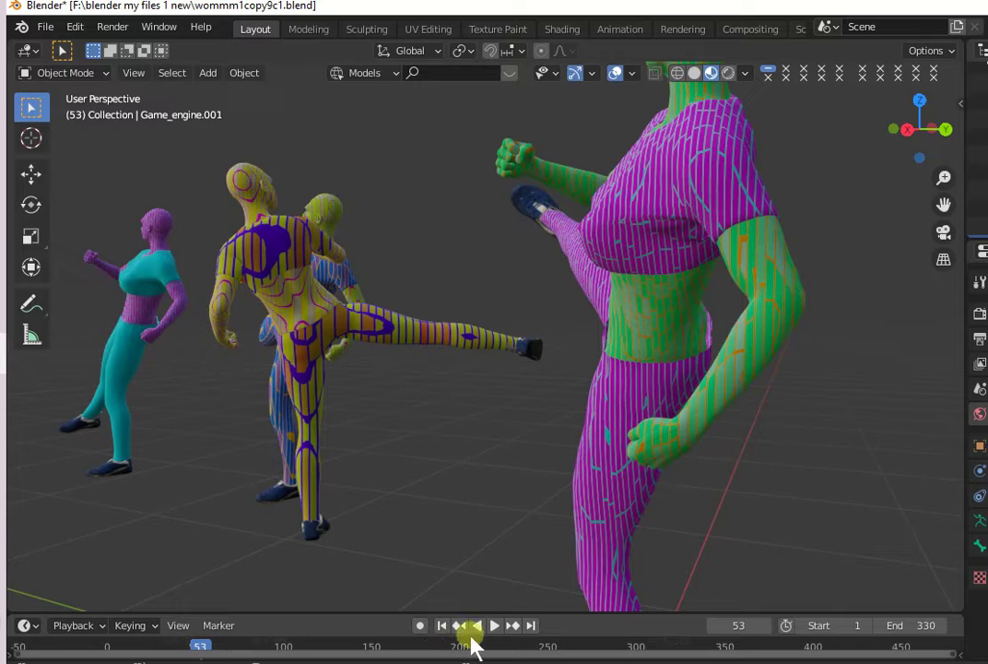
- Play the kick animation while orbiting to frame several figures together
key("space")
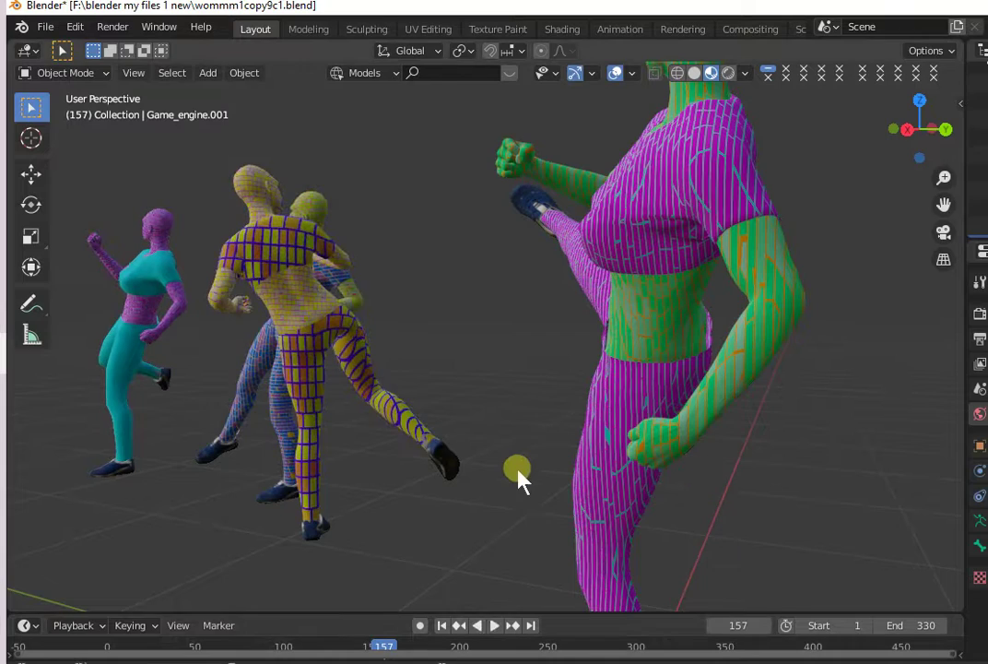
middle_click_drag(491, 409, 574, 431)
mouse_move(652, 424)
middle_mouse_down()
mouse_move(750, 419)
mouse_move(746, 428)
mouse_move(810, 404)
mouse_move(825, 422)
mouse_move(871, 434)
mouse_move(833, 407)
middle_mouse_up()
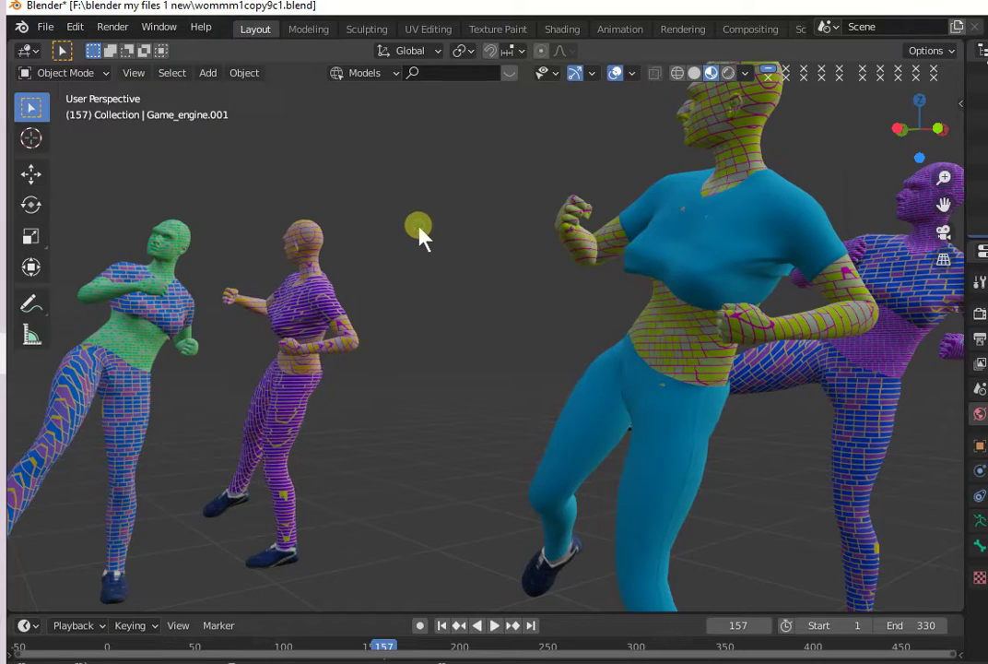
scroll(419, 234, "down", 2)
scroll(434, 249, "down", 3)
scroll(434, 251, "down", 2)
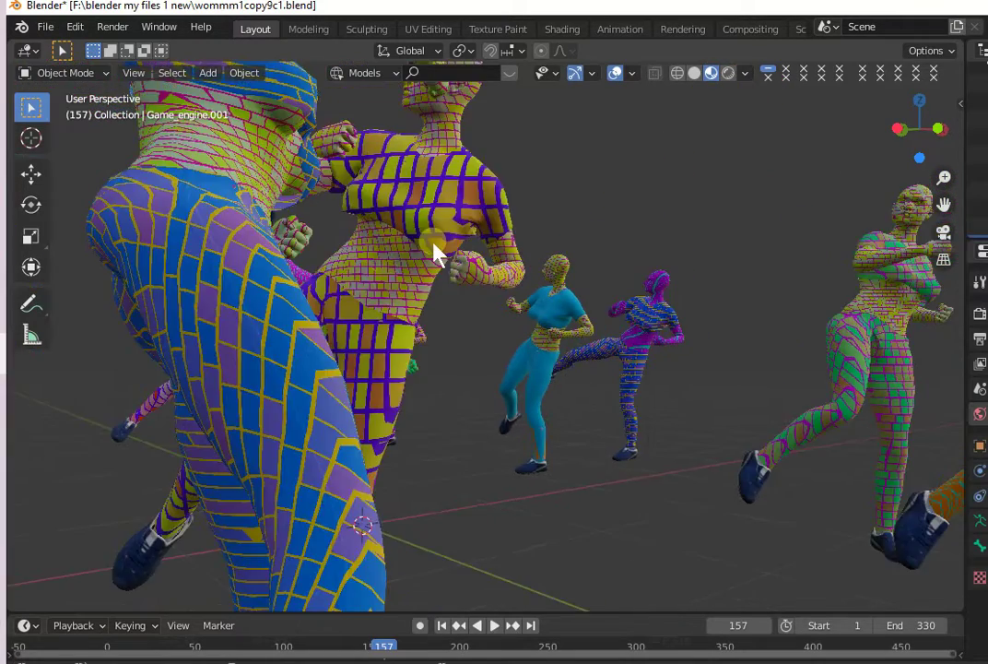
scroll(437, 255, "down", 3)
- Adjust the zoom, then halt playback at frame 254
scroll(437, 255, "up", 2)
scroll(438, 255, "up", 1)
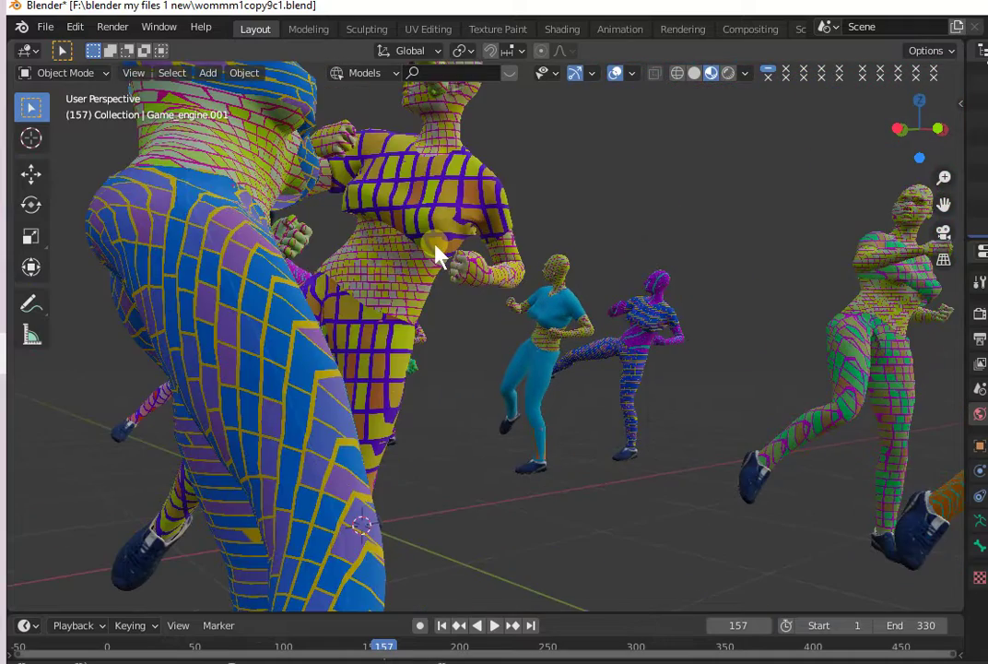
scroll(438, 255, "up", 2)
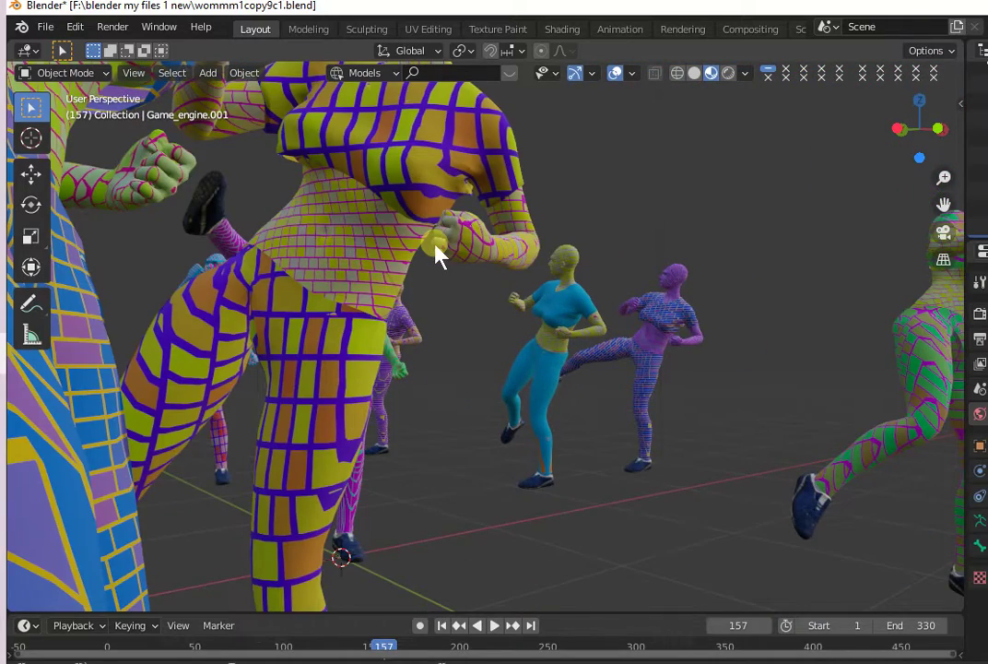
scroll(439, 254, "down", 2)
scroll(439, 254, "down", 2)
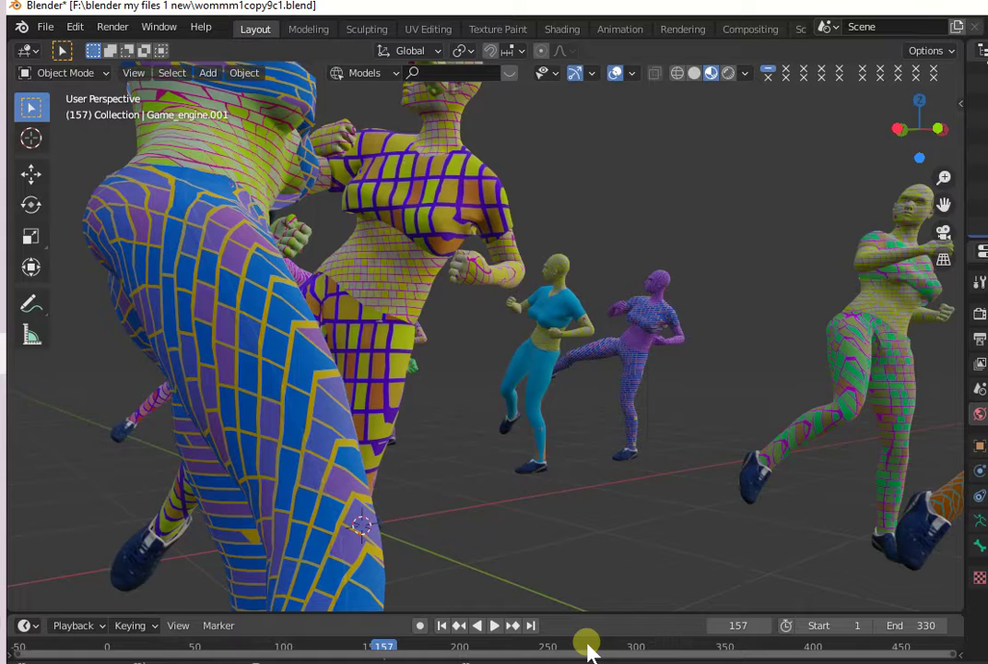
key("space")
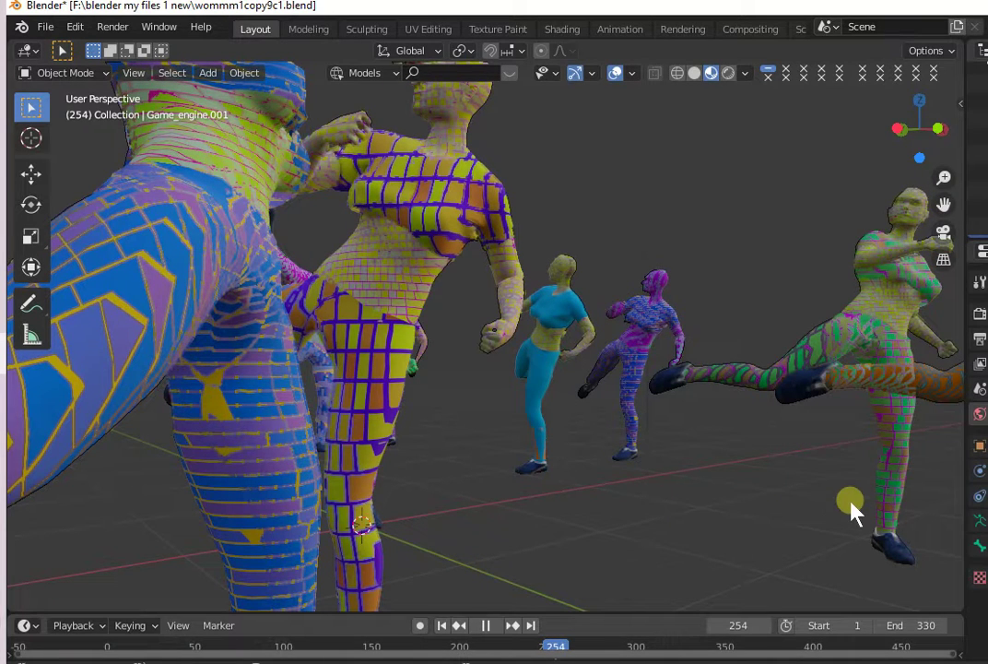
key("space")
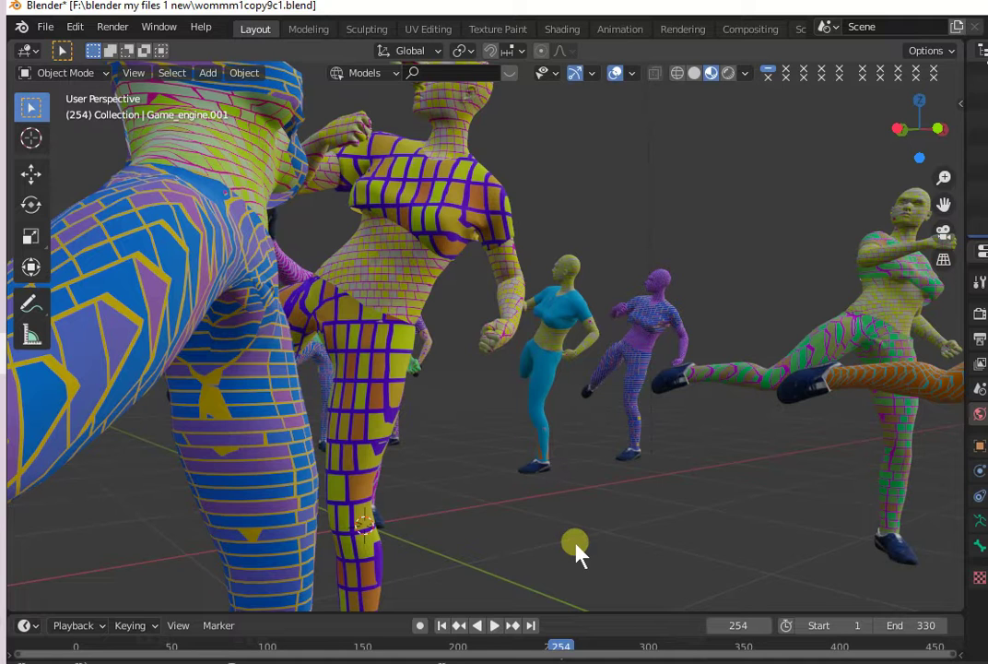
- Zoom in and out on the crowd of kicking figures
scroll(559, 539, "up", 5)
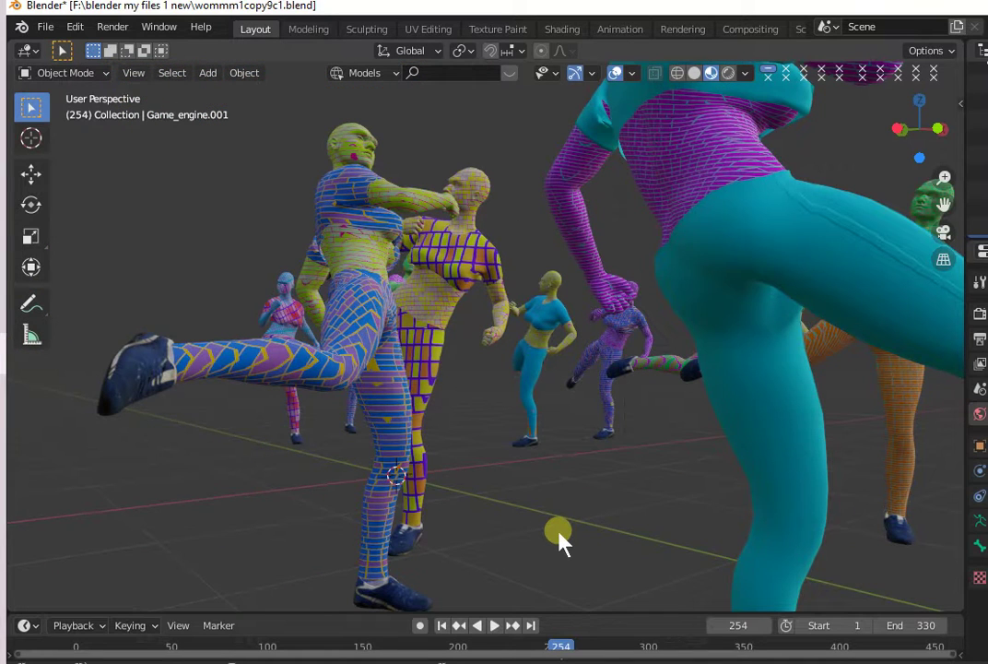
scroll(559, 539, "up", 3)
scroll(559, 540, "up", 2)
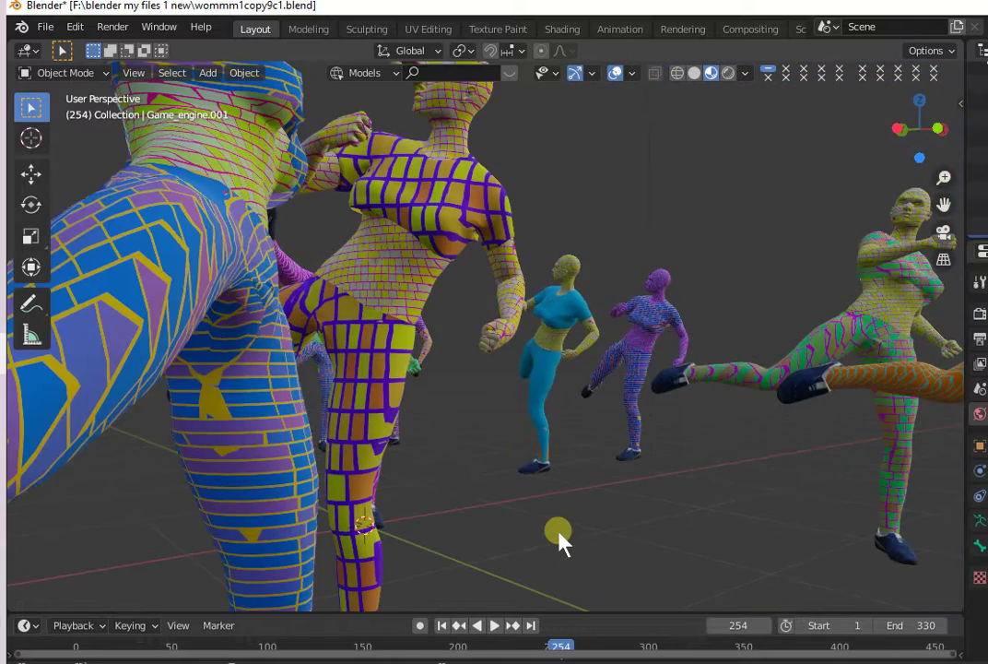
scroll(559, 540, "up", 2)
scroll(559, 539, "up", 1)
scroll(559, 539, "up", 2)
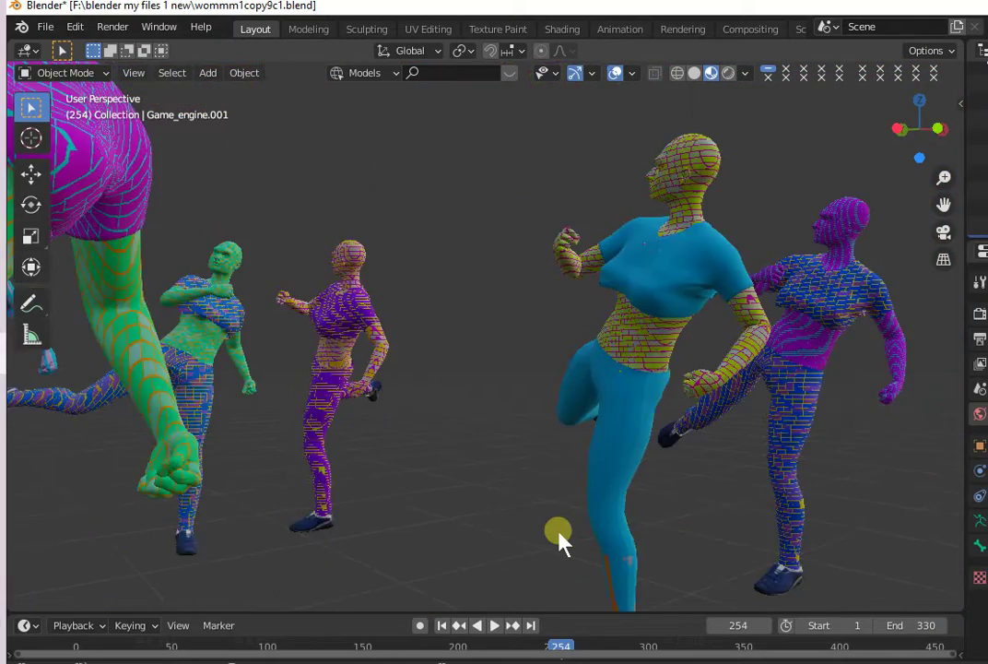
scroll(559, 539, "up", 2)
scroll(558, 539, "up", 3)
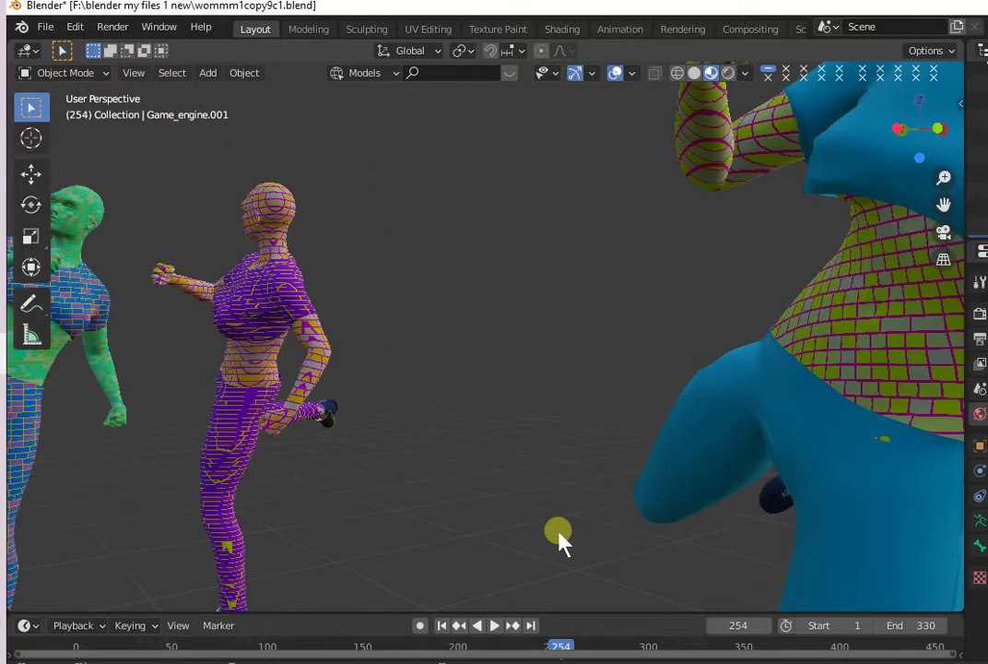
scroll(559, 540, "down", 2)
scroll(558, 540, "down", 3)
scroll(559, 539, "down", 3)
scroll(558, 539, "down", 3)
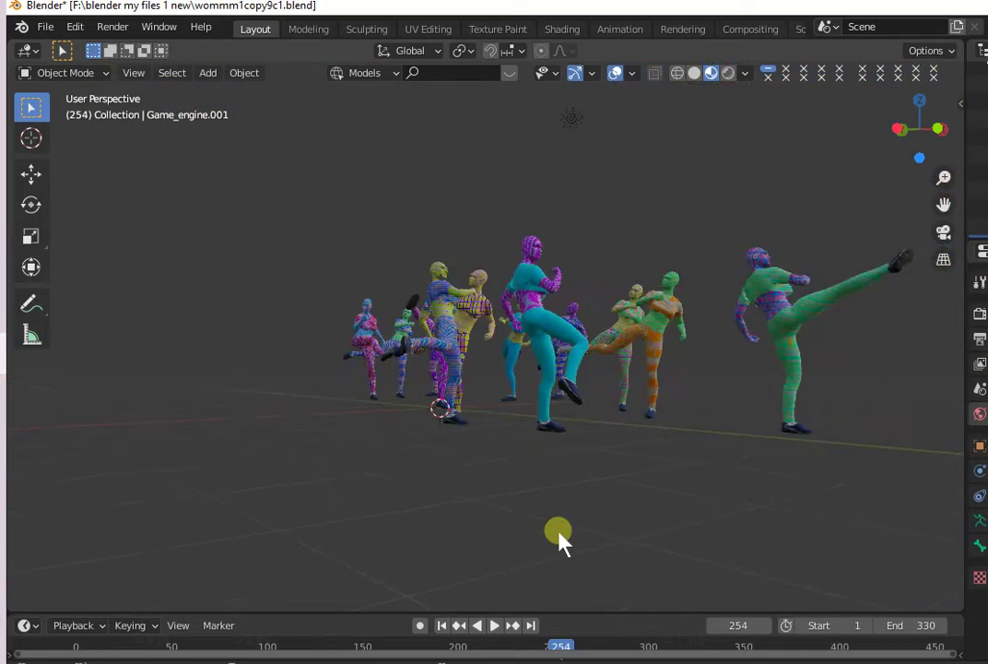
scroll(559, 539, "up", 2)
scroll(559, 539, "up", 3)
scroll(559, 540, "up", 1)
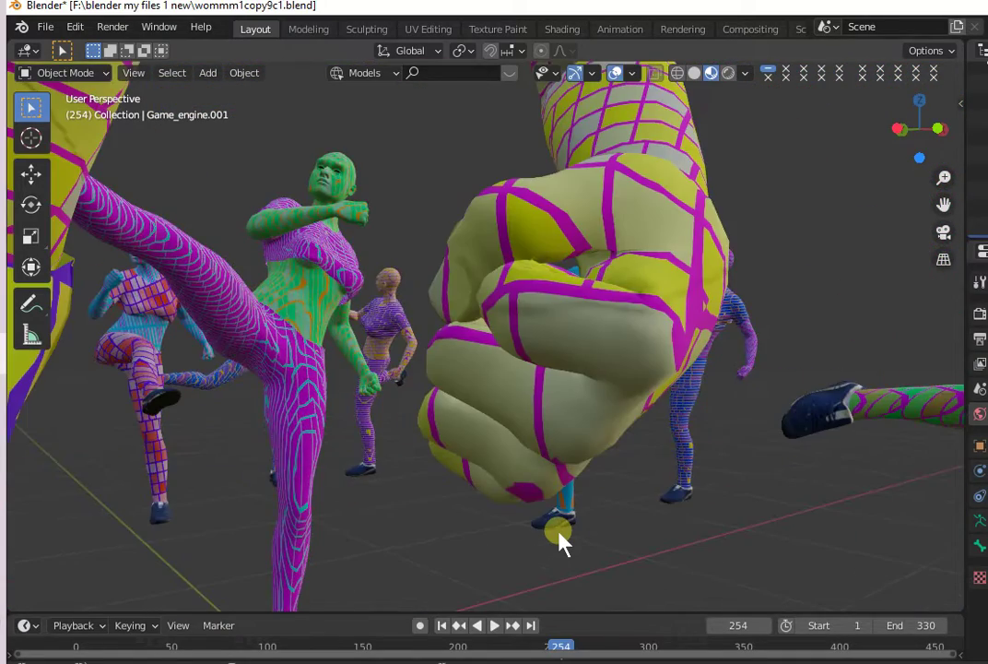
scroll(558, 539, "up", 2)
scroll(559, 539, "down", 1)
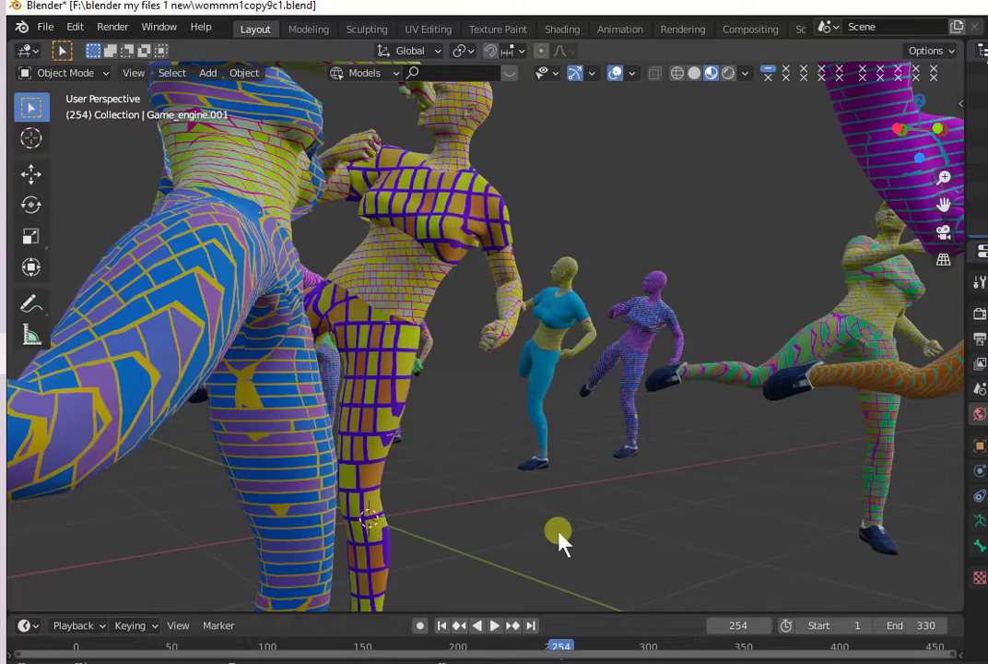
scroll(559, 539, "down", 2)
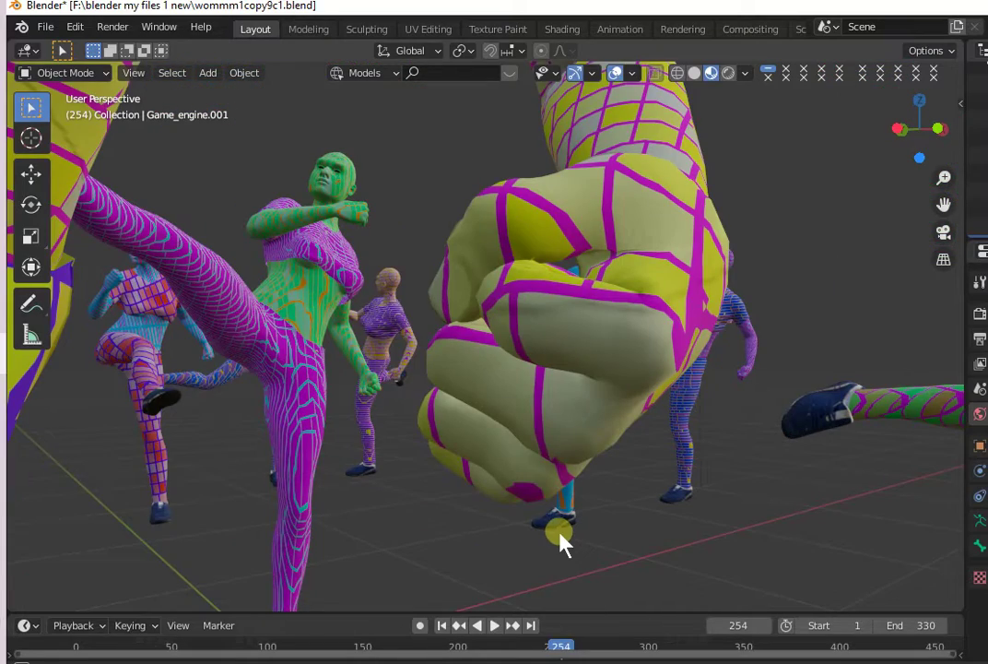
scroll(558, 539, "up", 3)
scroll(558, 539, "down", 1)
scroll(559, 539, "down", 1)
scroll(557, 542, "up", 1)
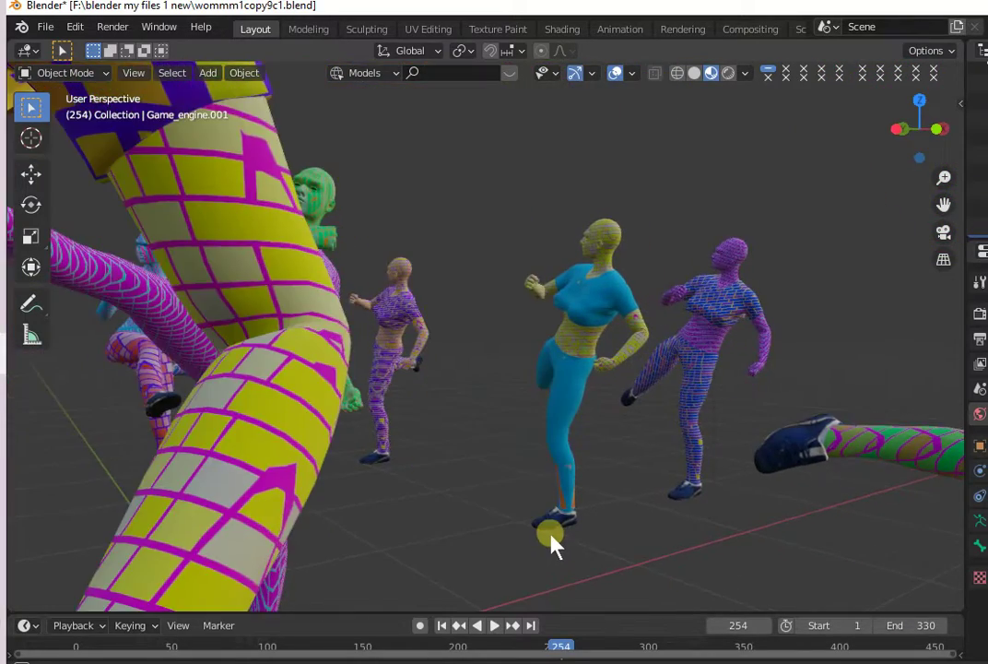
scroll(551, 540, "up", 1)
scroll(551, 542, "up", 1)
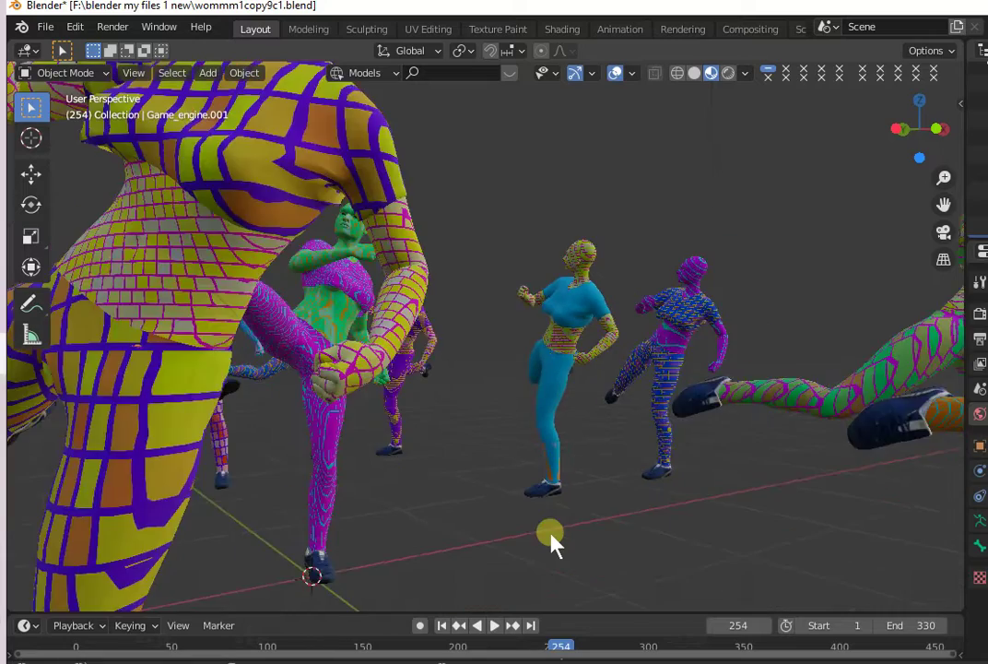
scroll(552, 542, "up", 2)
scroll(552, 542, "down", 1)
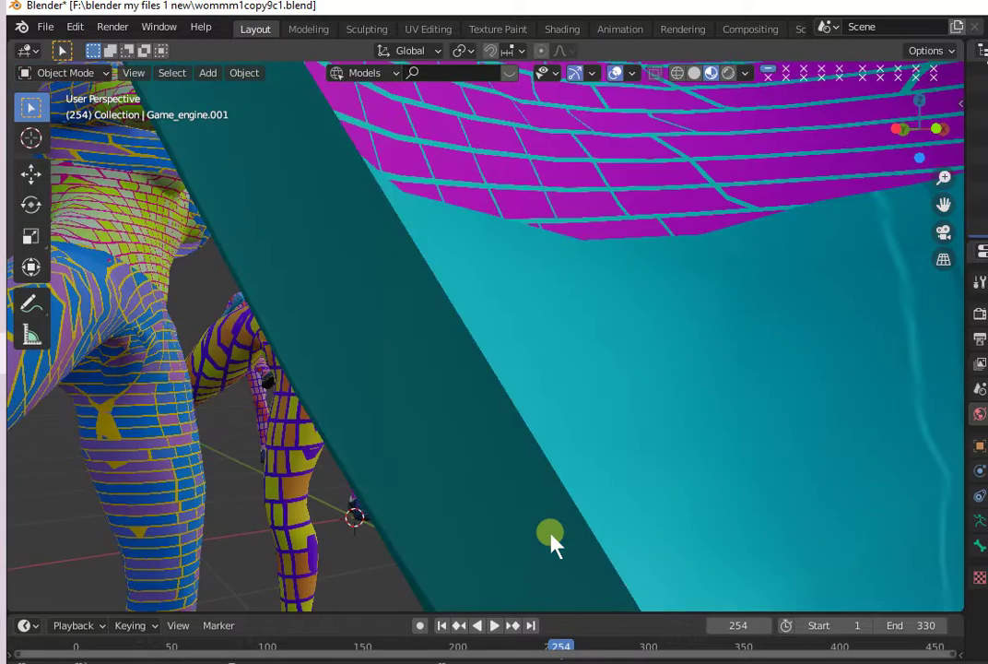
scroll(551, 542, "down", 1)
scroll(488, 544, "down", 1)
scroll(470, 542, "up", 1)
scroll(629, 529, "down", 1)
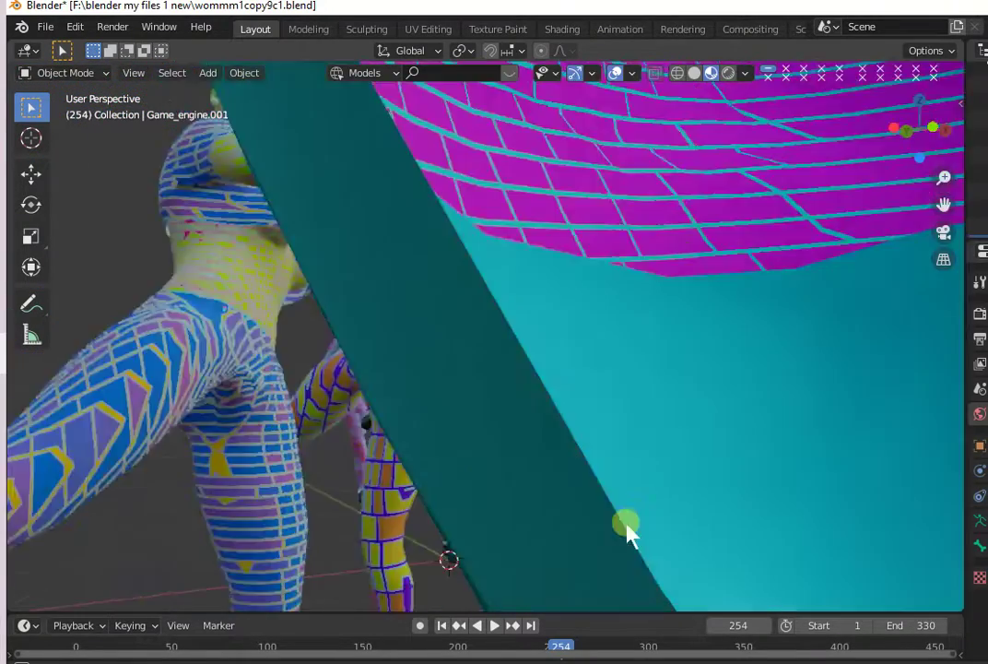
scroll(673, 529, "up", 2)
scroll(617, 541, "up", 2)
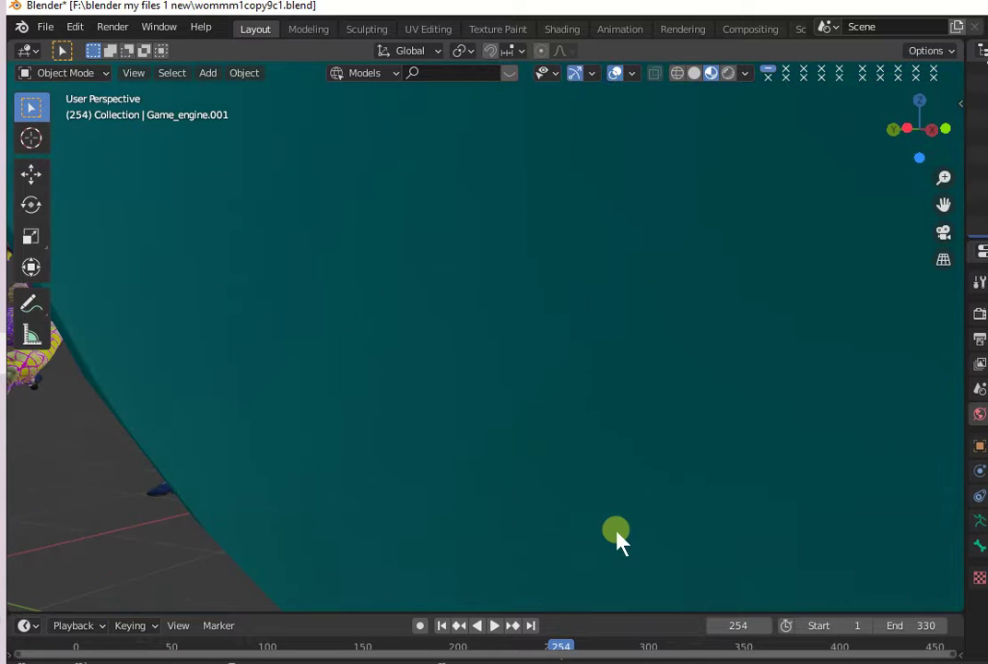
scroll(617, 541, "down", 1)
scroll(617, 542, "down", 1)
scroll(617, 541, "down", 1)
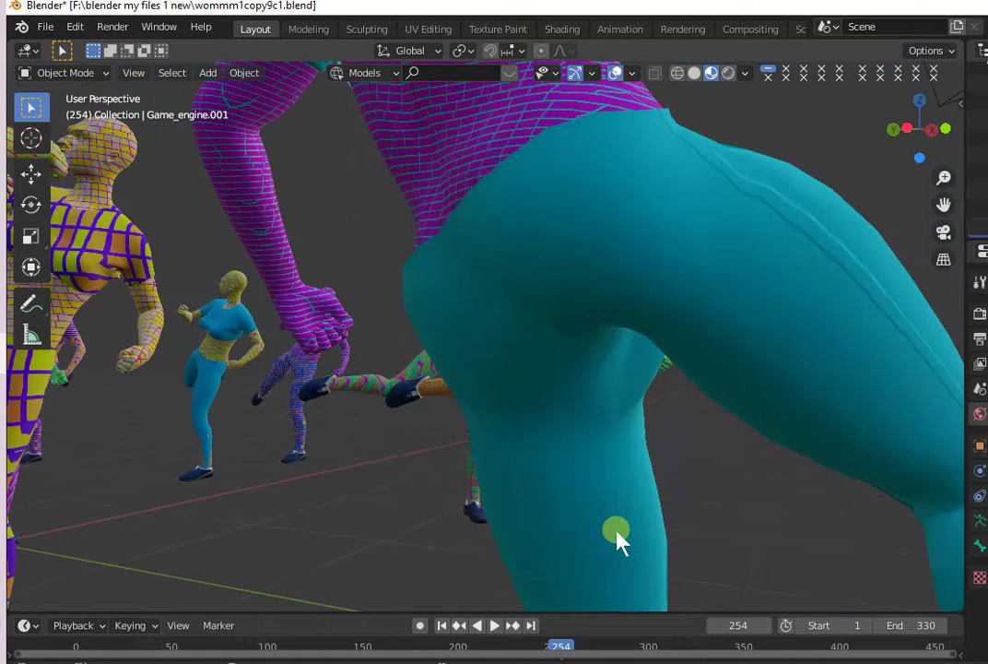
scroll(616, 541, "down", 1)
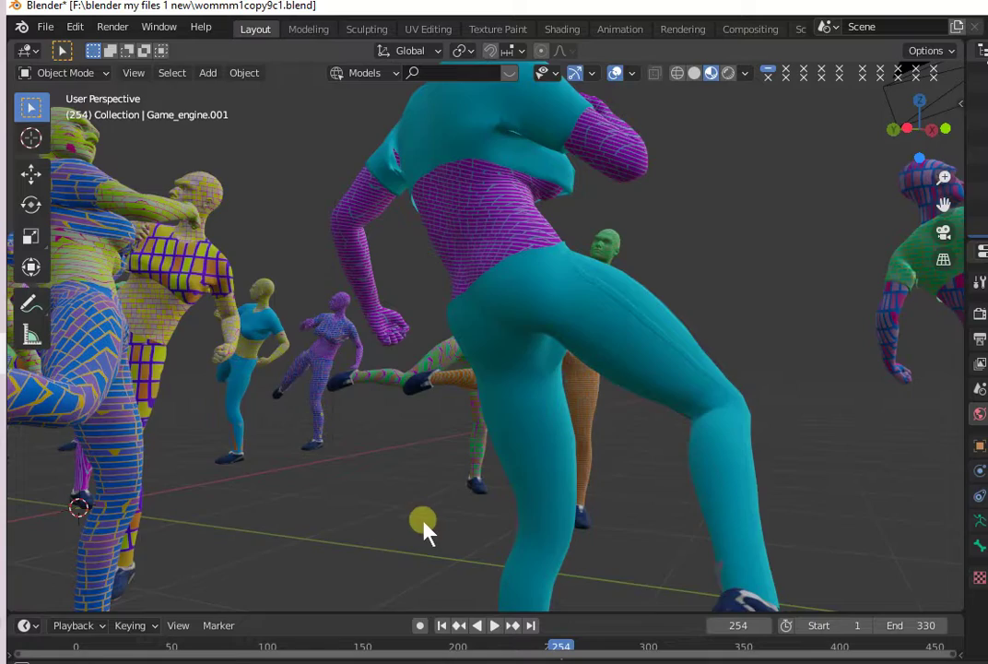
- Orbit around the crowd, looking down from above and zooming closer
mouse_move(426, 529)
middle_mouse_down()
mouse_move(439, 557)
mouse_move(495, 545)
mouse_move(521, 564)
mouse_move(354, 521)
mouse_move(347, 490)
mouse_move(365, 403)
mouse_move(342, 406)
mouse_move(353, 417)
mouse_move(628, 481)
middle_mouse_up()
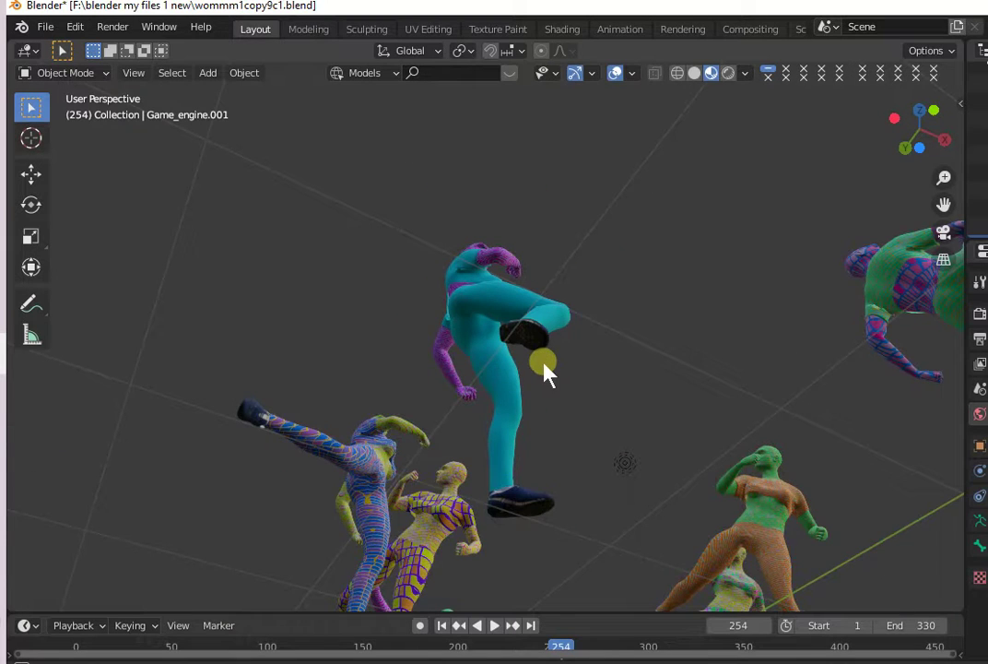
mouse_move(547, 370)
middle_mouse_down()
mouse_move(527, 362)
mouse_move(530, 404)
mouse_move(575, 396)
mouse_move(606, 412)
mouse_move(606, 423)
middle_mouse_up()
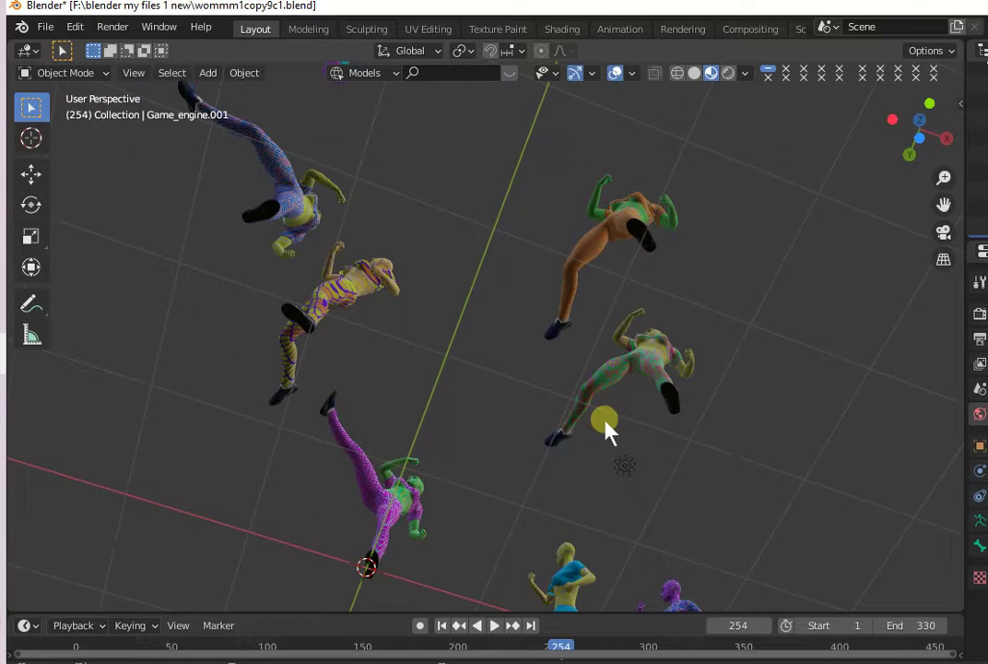
scroll(605, 425, "down", 10)
scroll(601, 426, "up", 10)
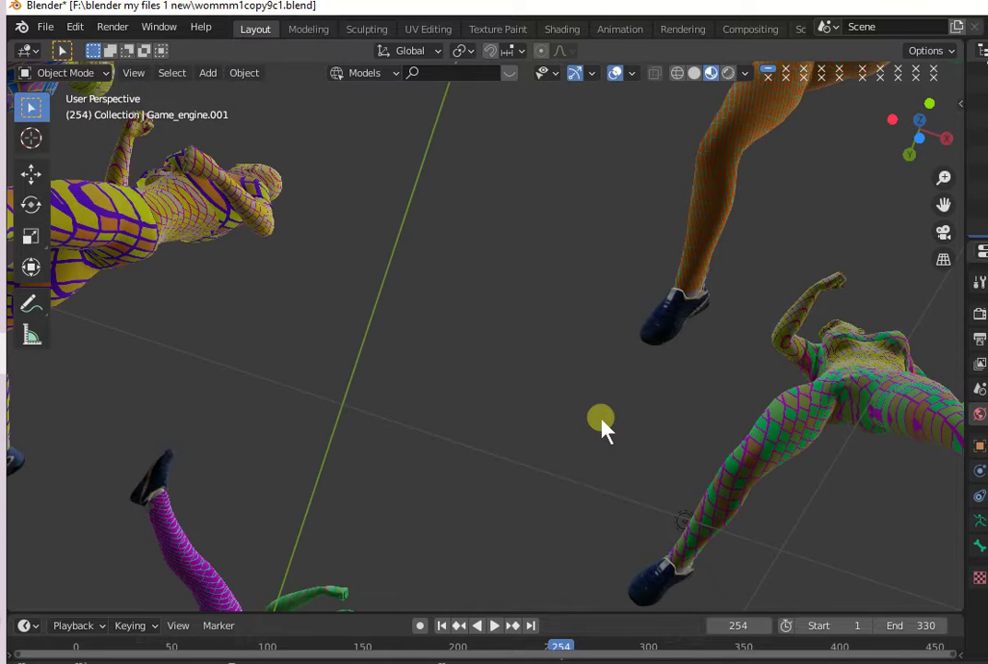
mouse_move(551, 422)
middle_mouse_down()
mouse_move(568, 406)
mouse_move(602, 405)
mouse_move(573, 456)
mouse_move(522, 479)
middle_mouse_up()
scroll(521, 481, "up", 5)
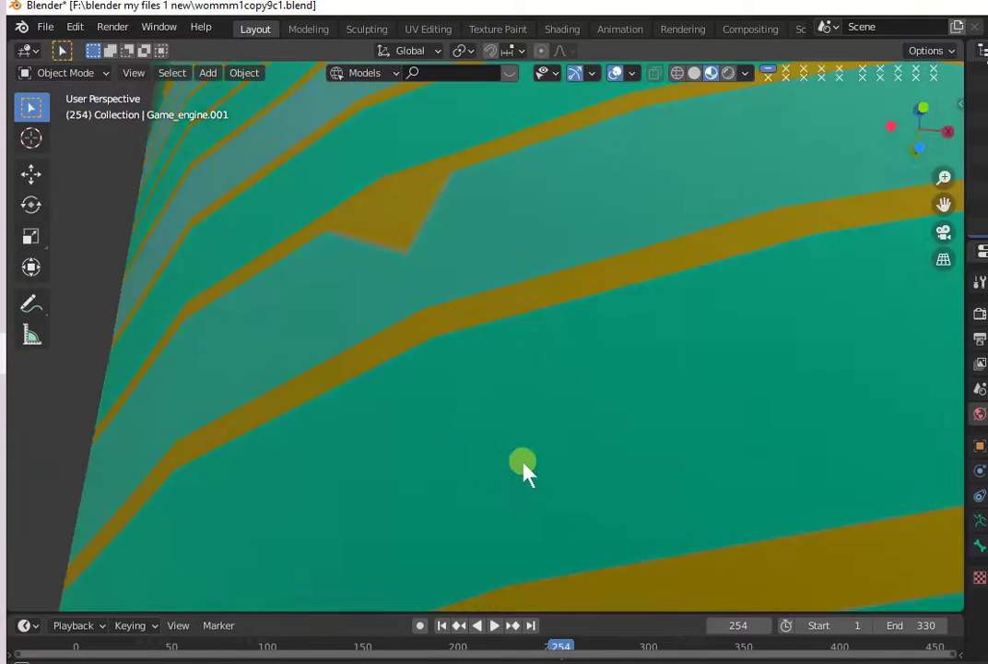
scroll(526, 470, "up", 5)
scroll(519, 472, "up", 2)
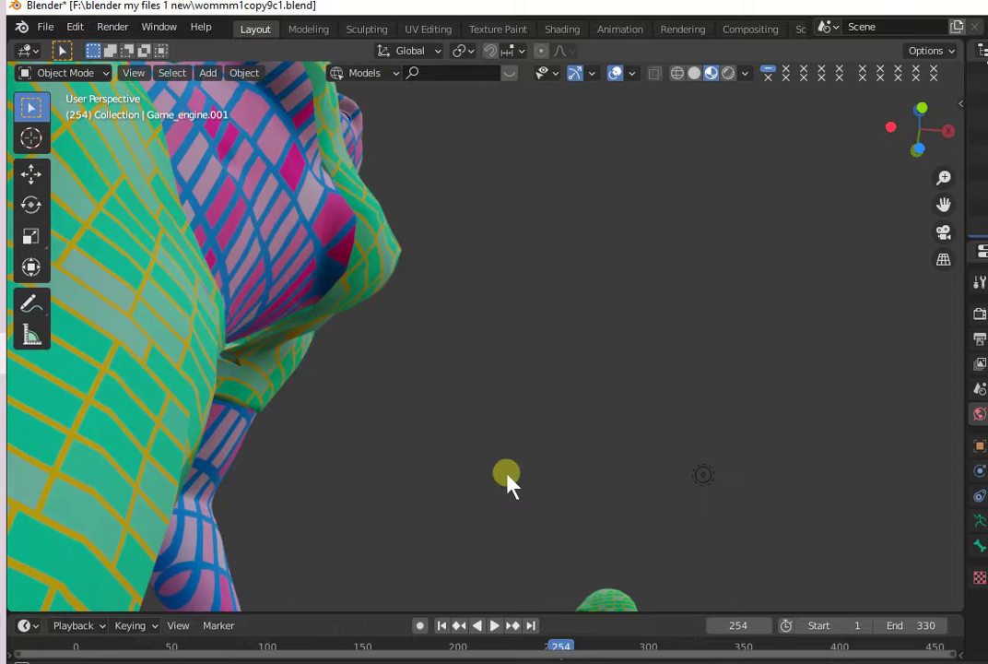
scroll(516, 477, "up", 2)
scroll(521, 481, "up", 2)
scroll(522, 481, "up", 2)
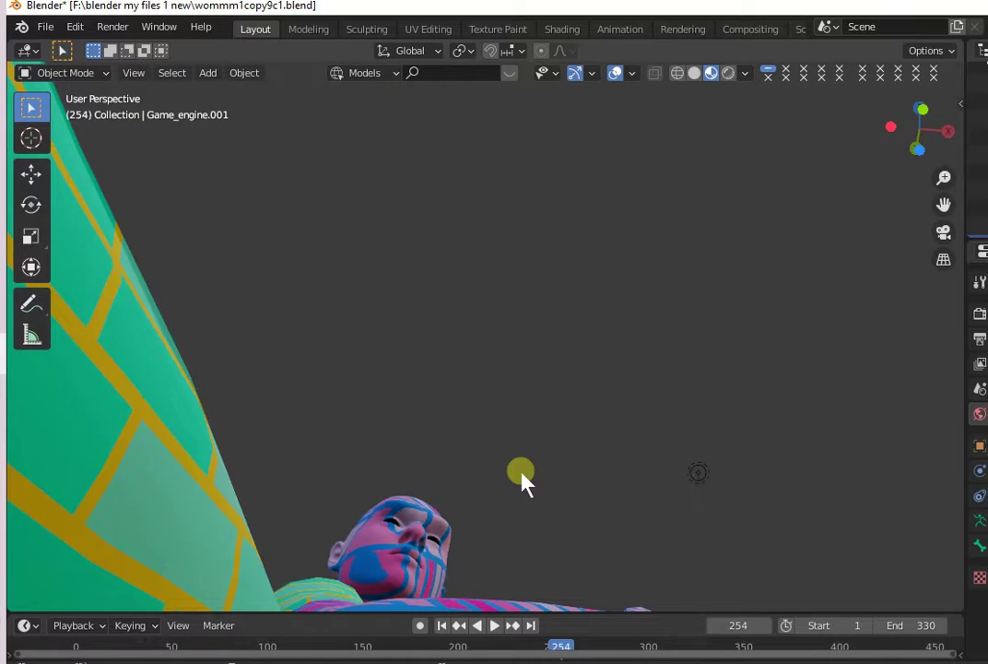
scroll(521, 481, "down", 6)
scroll(524, 481, "down", 2)
scroll(524, 481, "up", 5)
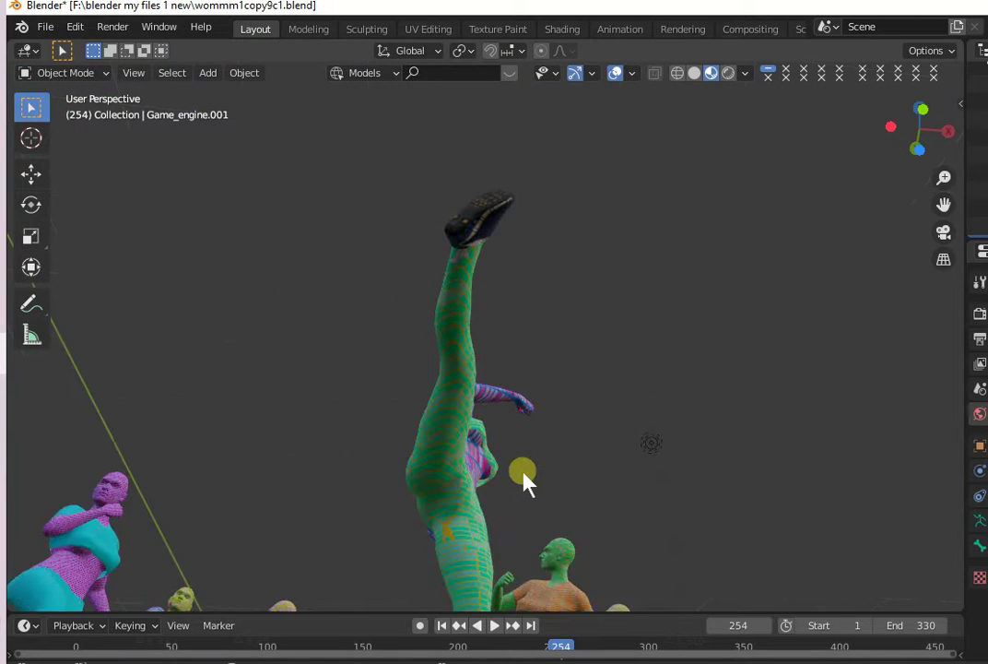
scroll(524, 477, "up", 4)
scroll(512, 483, "up", 4)
- Orbit around a close-up figure, then switch the viewport to plain grey Solid shading
mouse_move(497, 493)
middle_mouse_down()
mouse_move(474, 461)
mouse_move(483, 428)
mouse_move(471, 436)
middle_mouse_up()
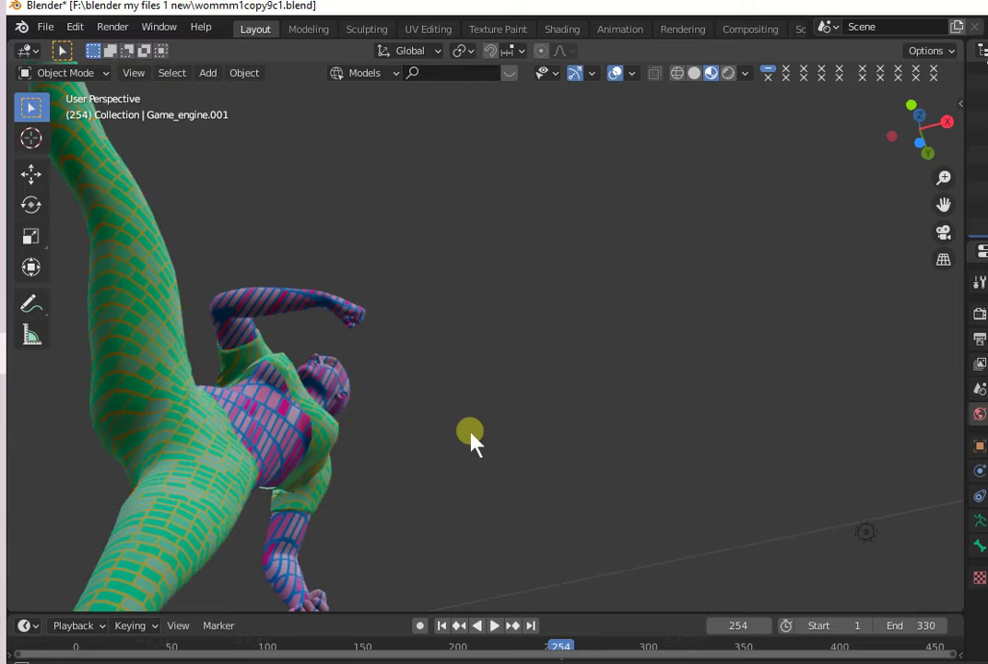
scroll(471, 435, "up", 3)
scroll(471, 437, "down", 2)
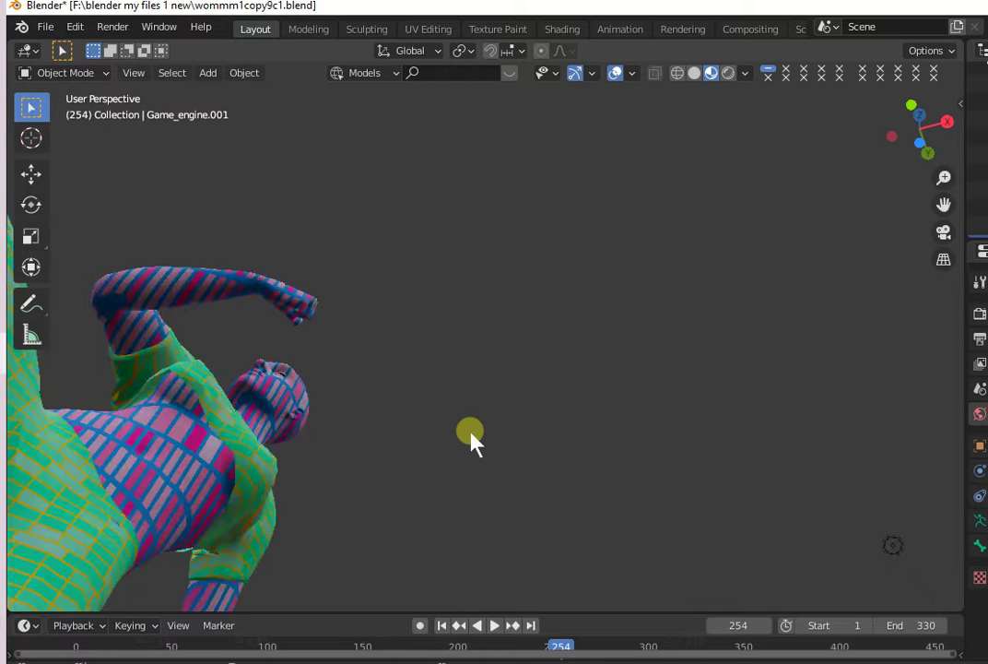
scroll(472, 437, "down", 3)
scroll(471, 437, "down", 1)
scroll(471, 437, "down", 3)
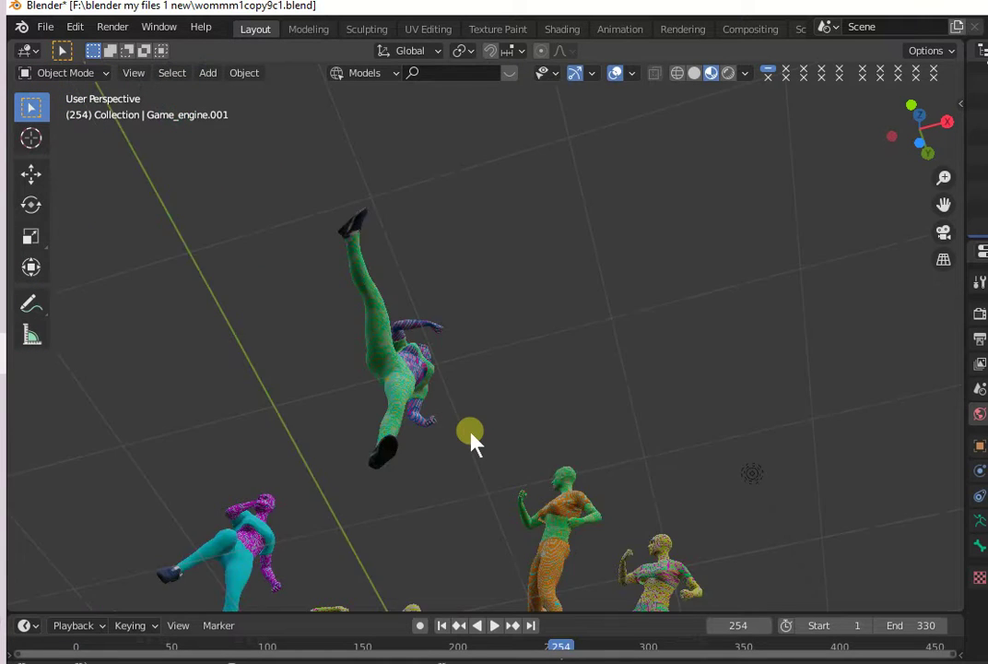
scroll(471, 437, "down", 3)
scroll(471, 437, "down", 2)
scroll(471, 437, "up", 1)
scroll(471, 437, "up", 3)
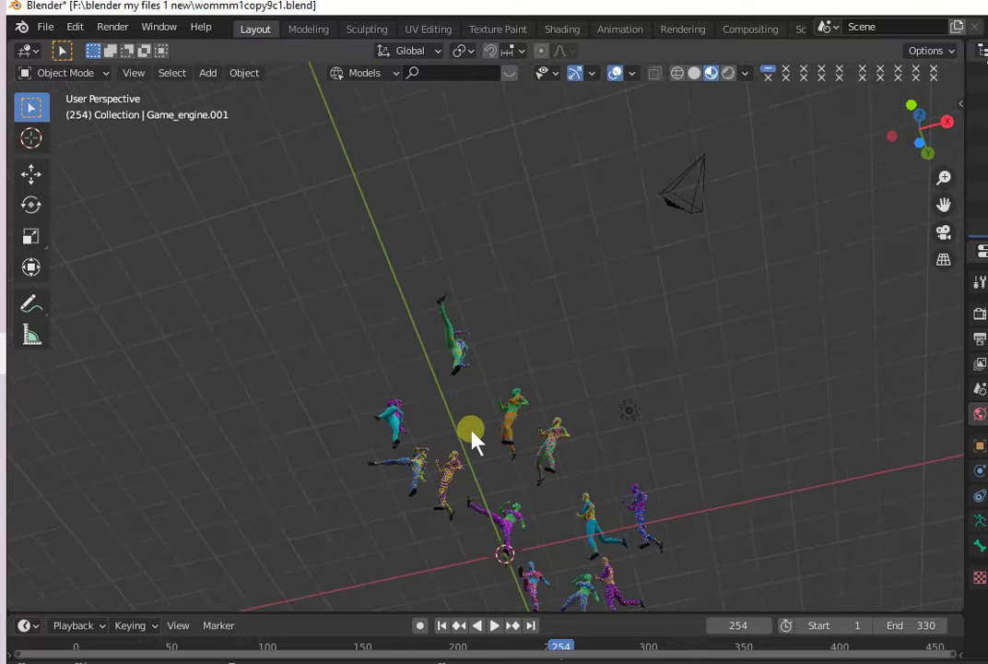
scroll(471, 437, "up", 3)
scroll(471, 437, "up", 3)
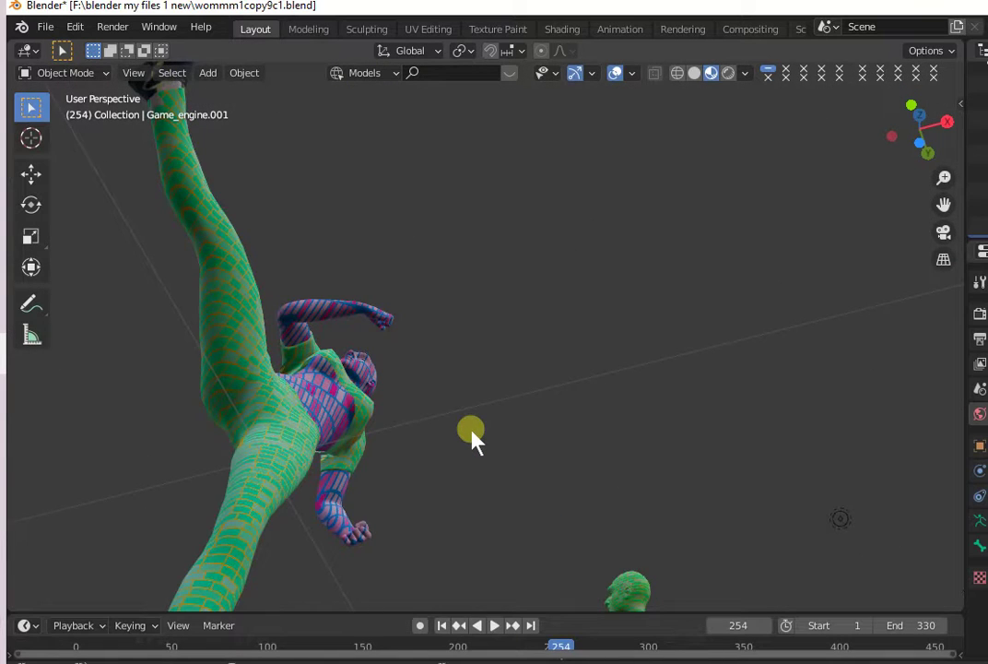
scroll(471, 437, "up", 3)
scroll(456, 466, "up", 2)
mouse_move(442, 481)
middle_mouse_down()
mouse_move(398, 528)
mouse_move(441, 529)
mouse_move(536, 569)
mouse_move(540, 578)
mouse_move(503, 616)
middle_mouse_up()
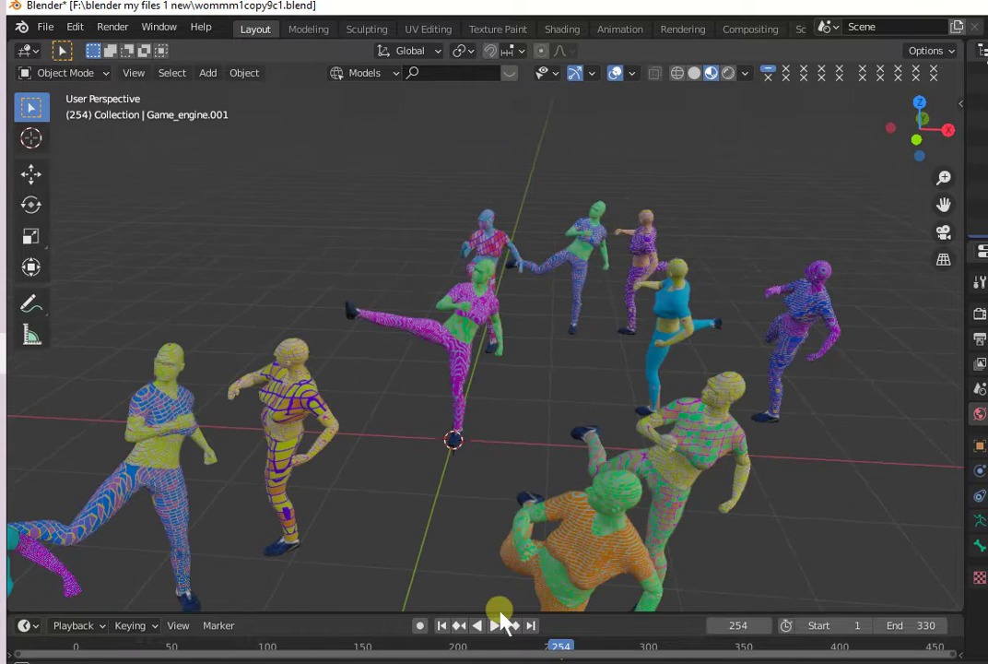
scroll(584, 542, "up", 1)
scroll(584, 542, "up", 1)
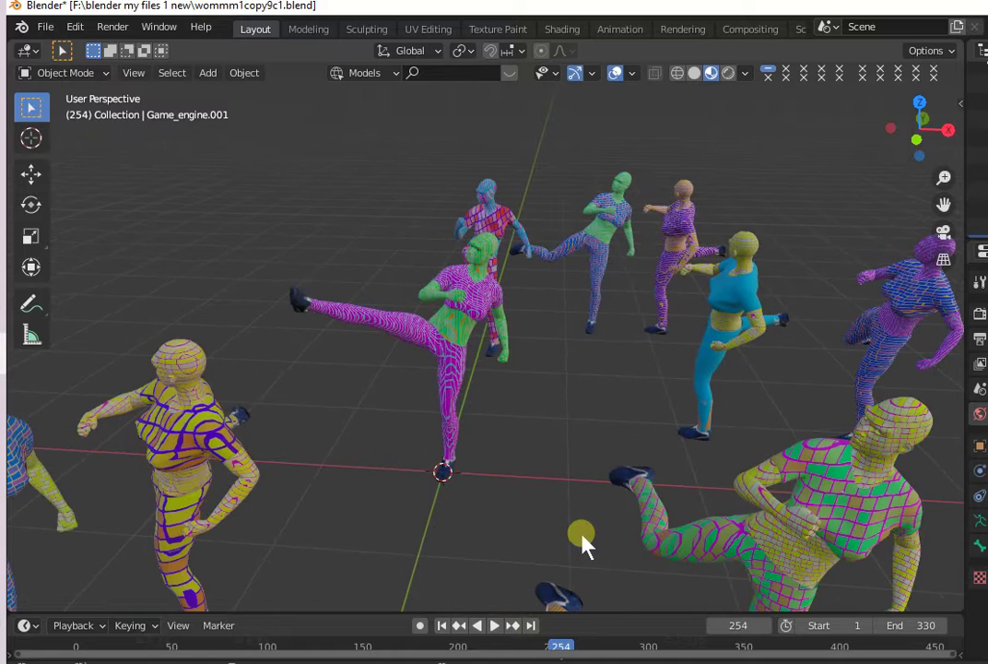
scroll(584, 541, "up", 1)
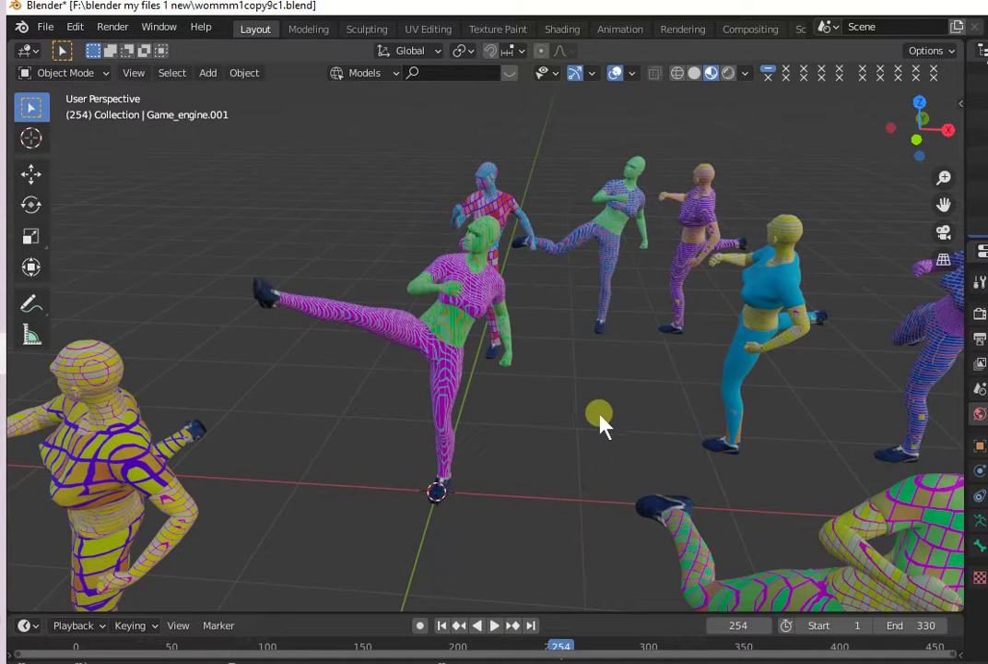
left_click(694, 73)
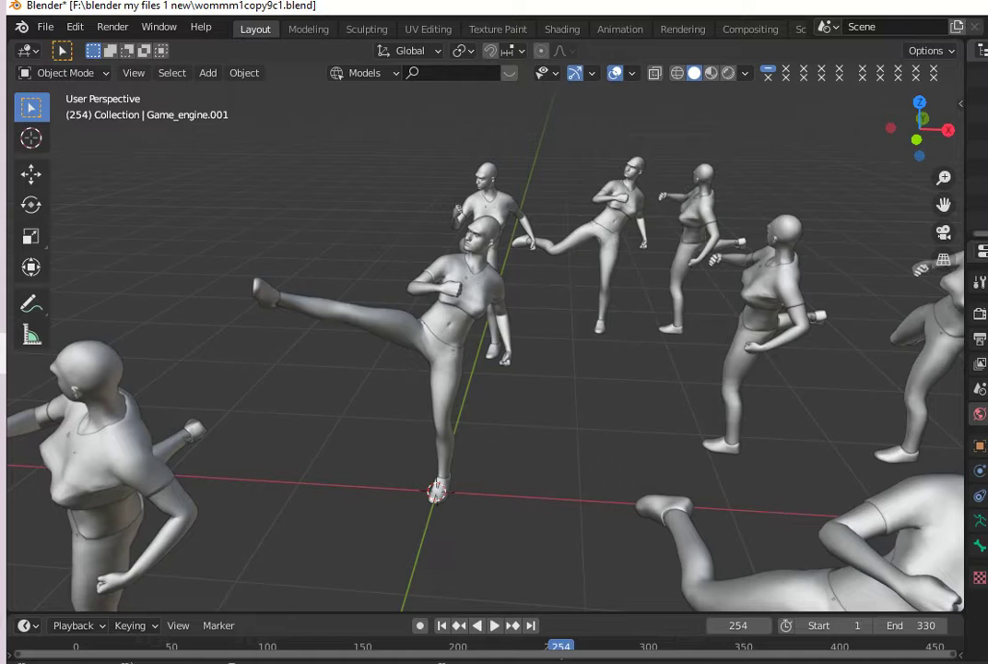
- Select the Light, show its Object Data properties, and switch viewport shading to Rendered
left_click(977, 221)
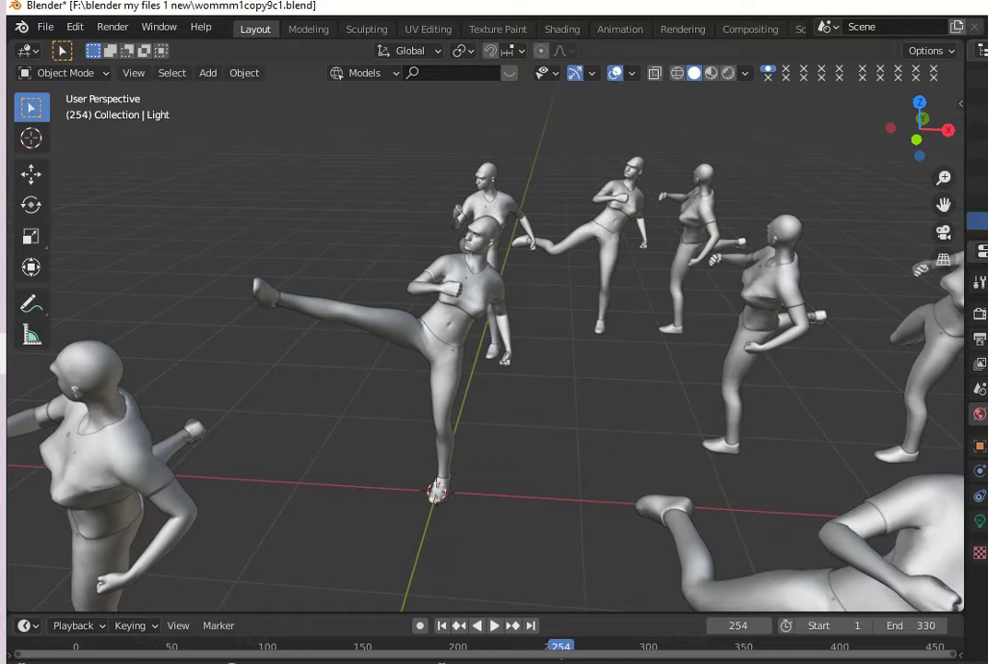
left_click(978, 518)
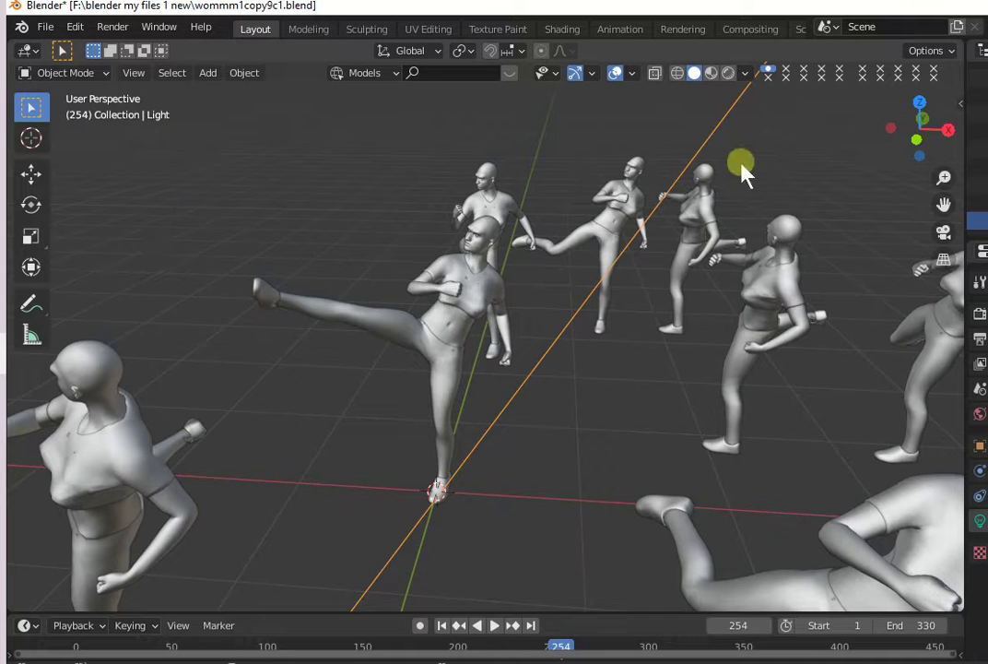
left_click(729, 71)
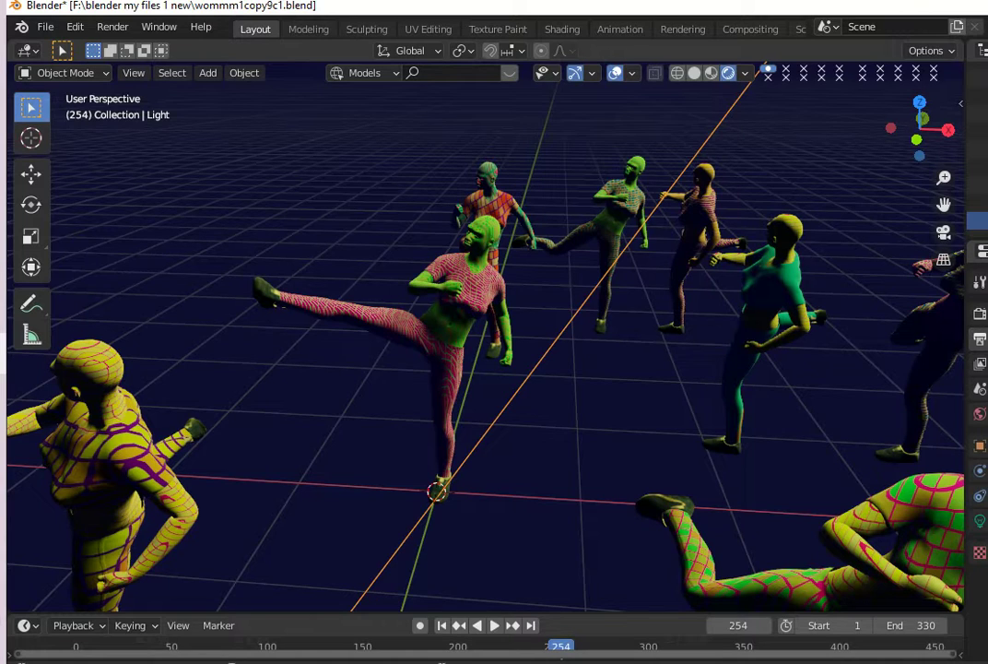
- Check the View Layer properties, then bring up the Render properties
left_click(980, 364)
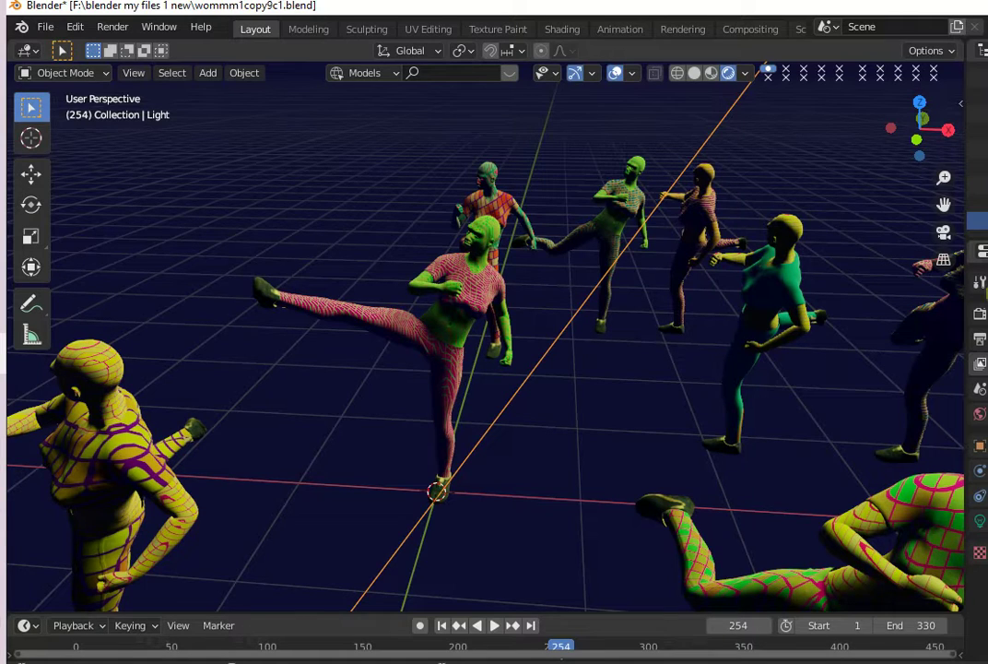
left_click(980, 314)
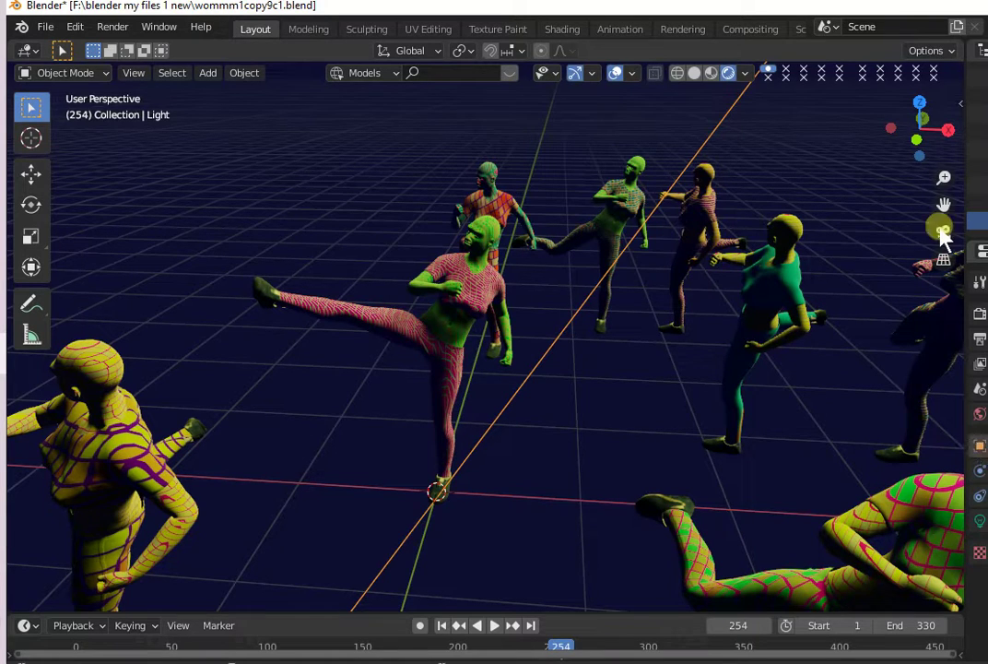
key("n")
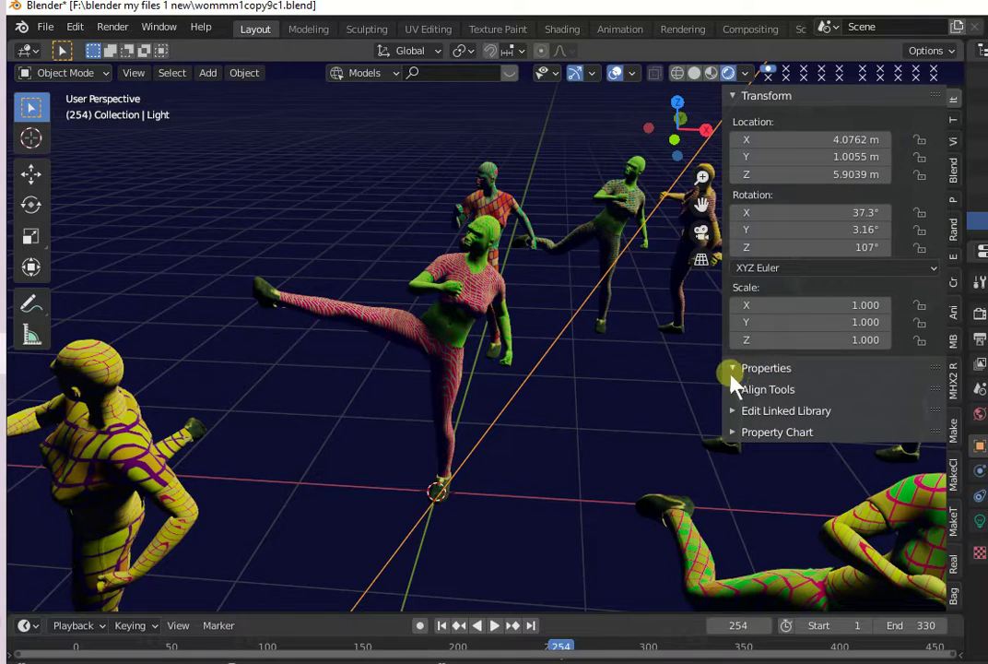
left_click(953, 122)
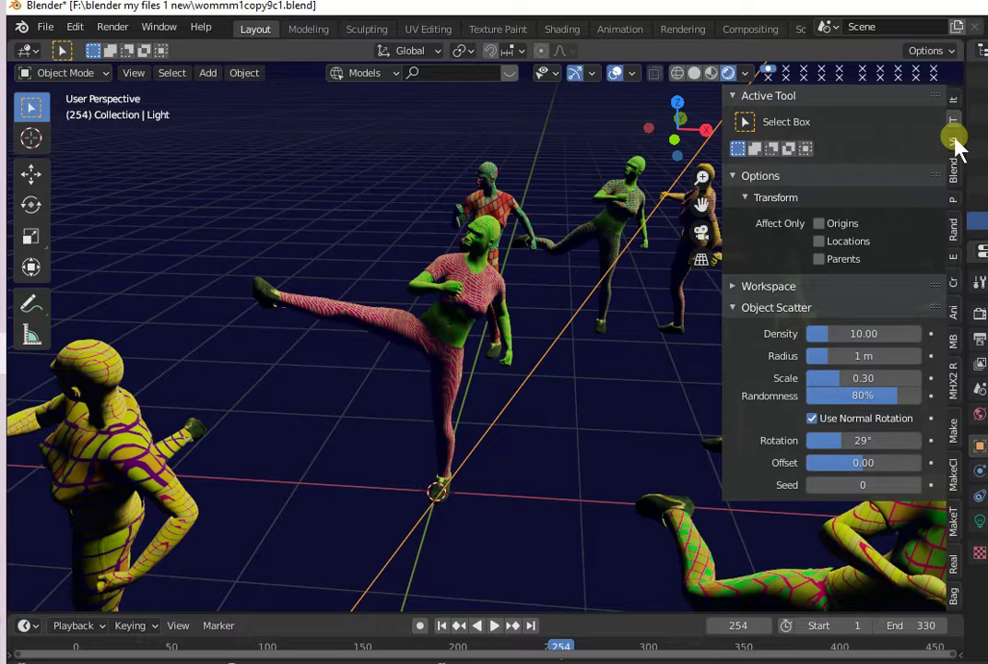
left_click(954, 141)
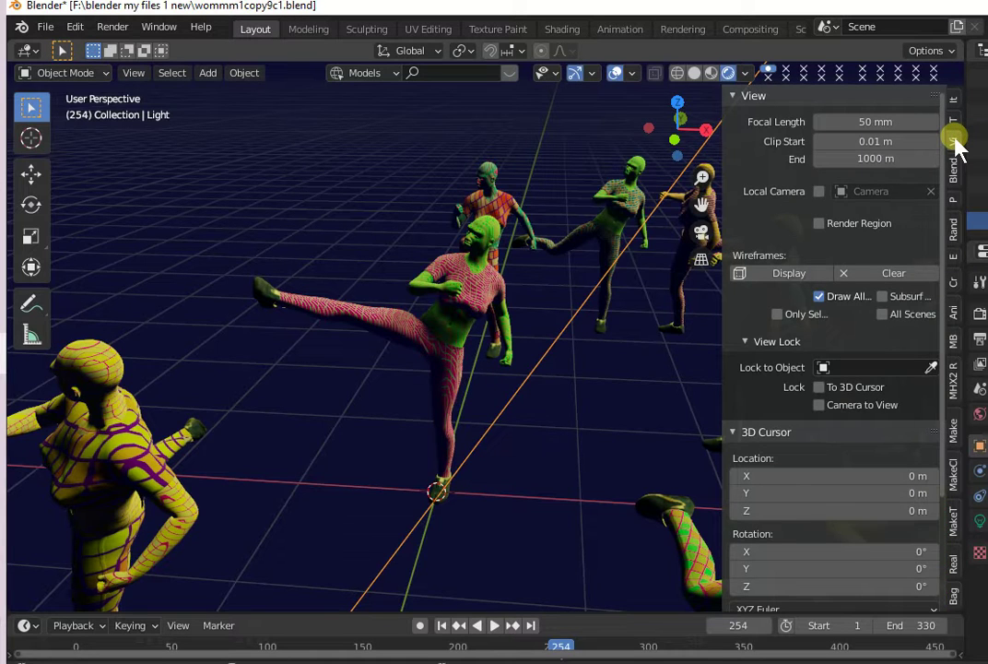
scroll(970, 350, "down", 4)
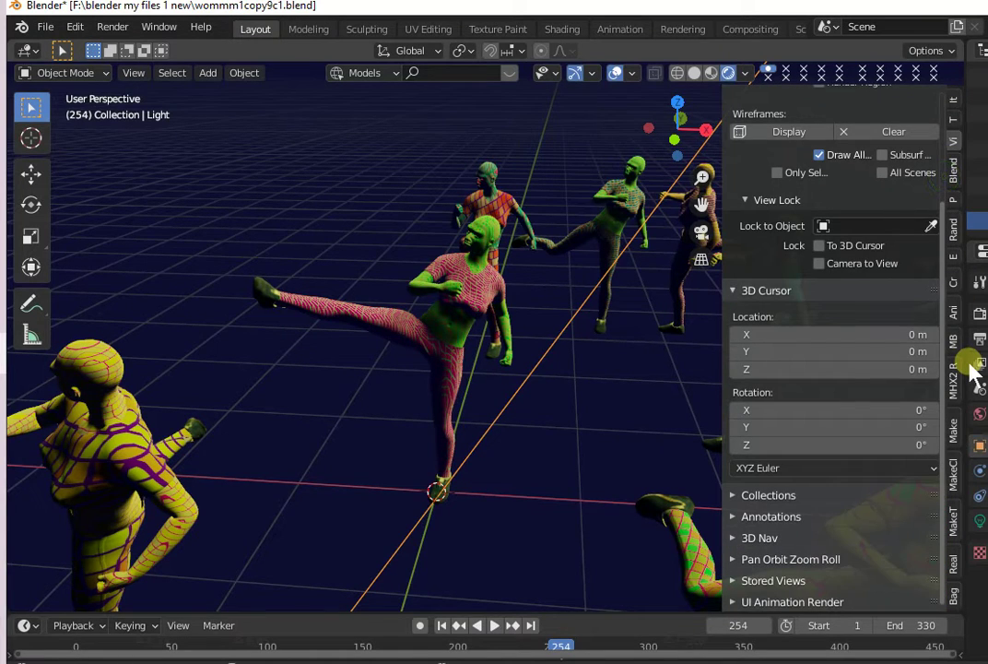
scroll(970, 350, "up", 4)
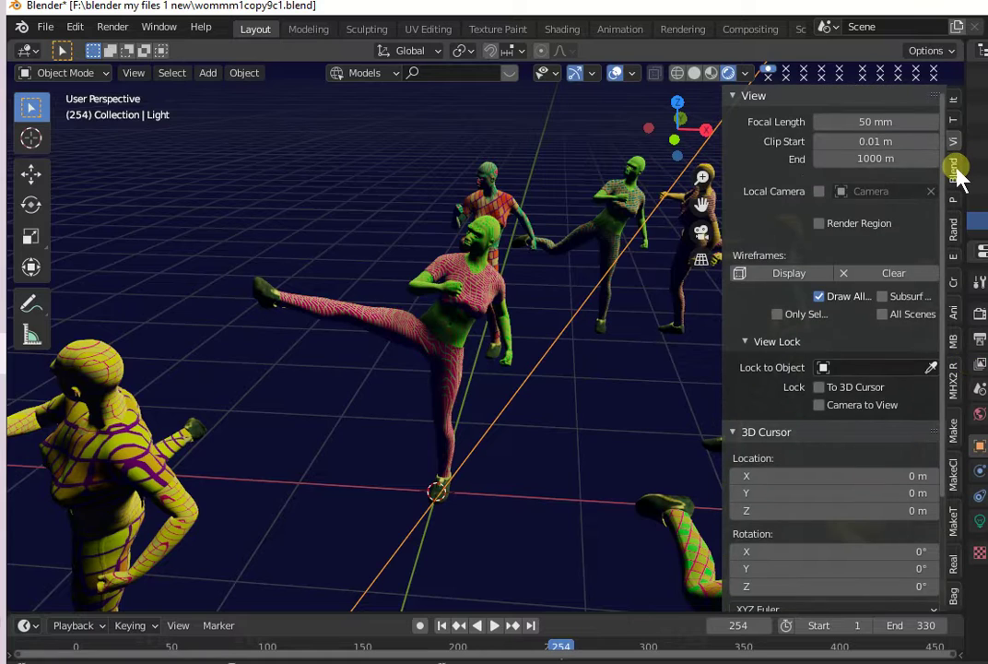
left_click(955, 171)
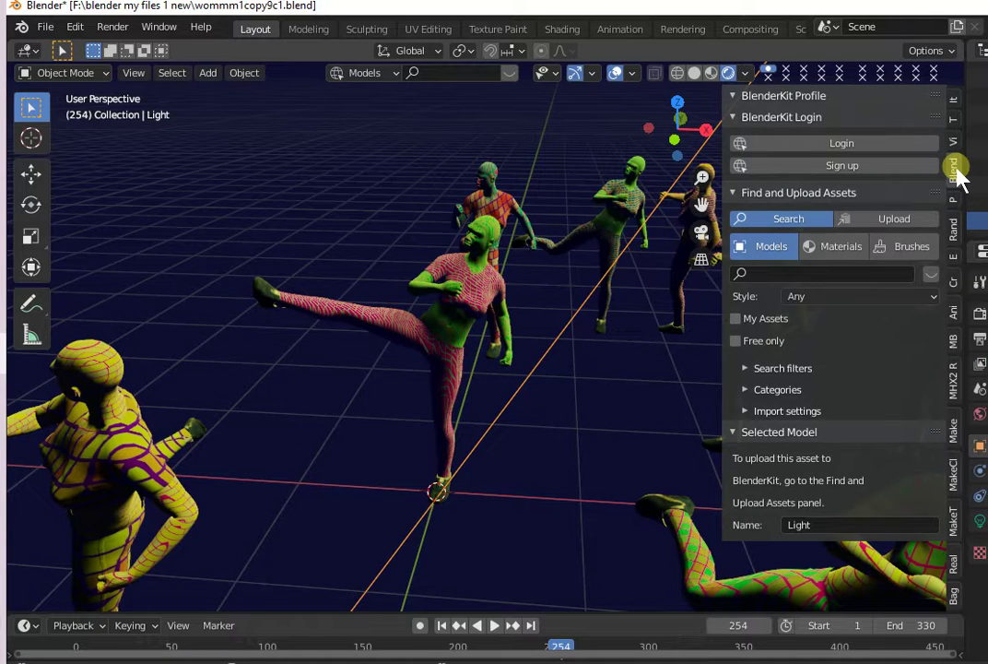
left_click(955, 196)
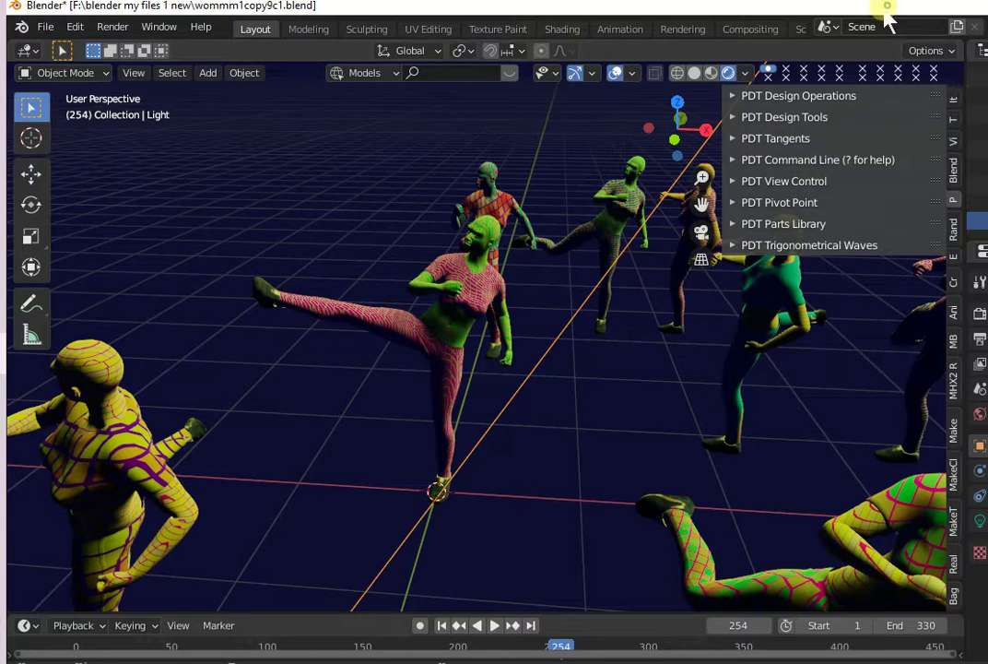
left_click(953, 100)
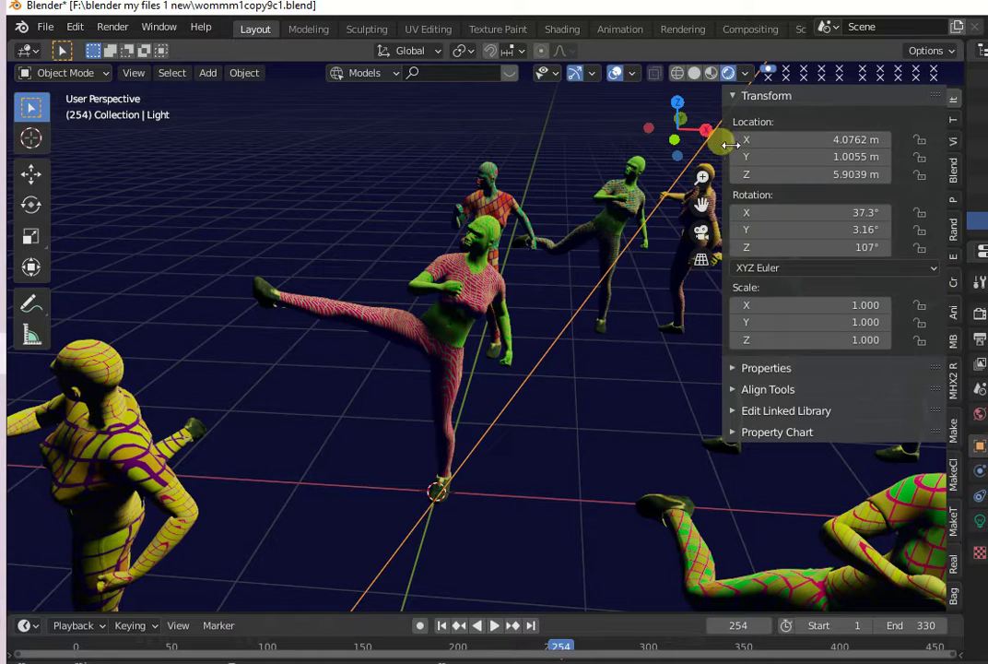
left_click_drag(730, 145, 738, 145)
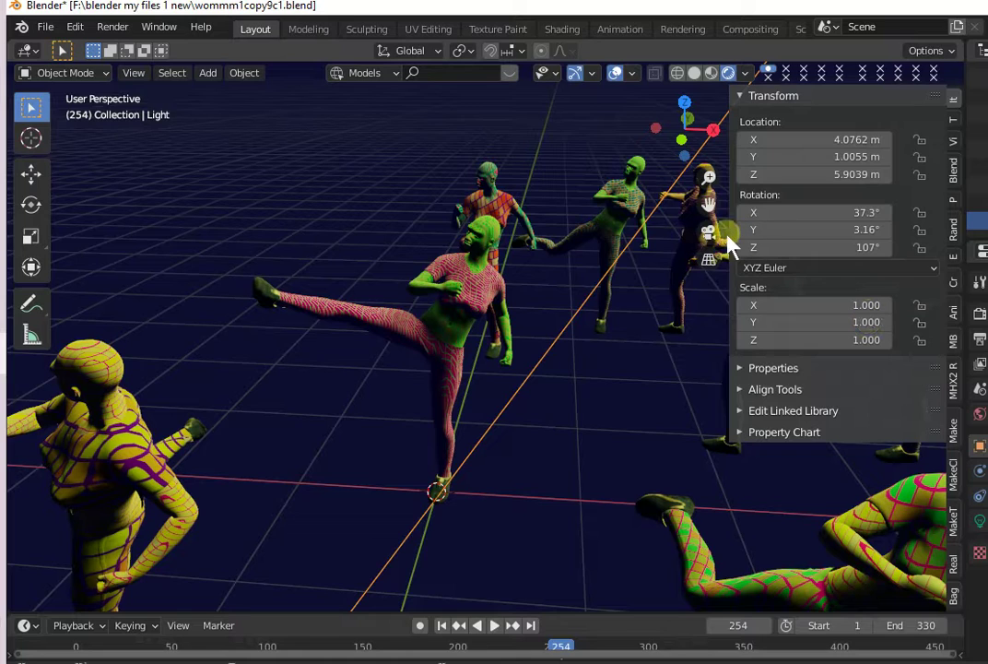
left_click_drag(739, 233, 950, 236)
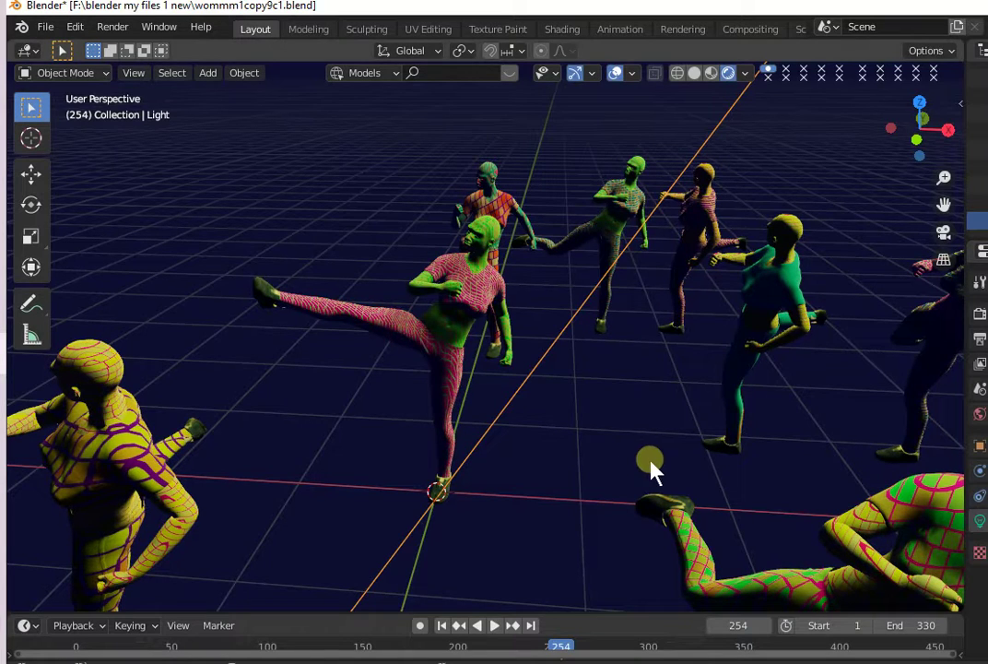
- Orbit around the dancers and tint the light's colour red-orange
mouse_move(652, 470)
middle_mouse_down()
mouse_move(815, 379)
mouse_move(569, 243)
mouse_move(702, 292)
mouse_move(728, 336)
mouse_move(690, 326)
mouse_move(712, 367)
middle_mouse_up()
scroll(712, 367, "up", 5)
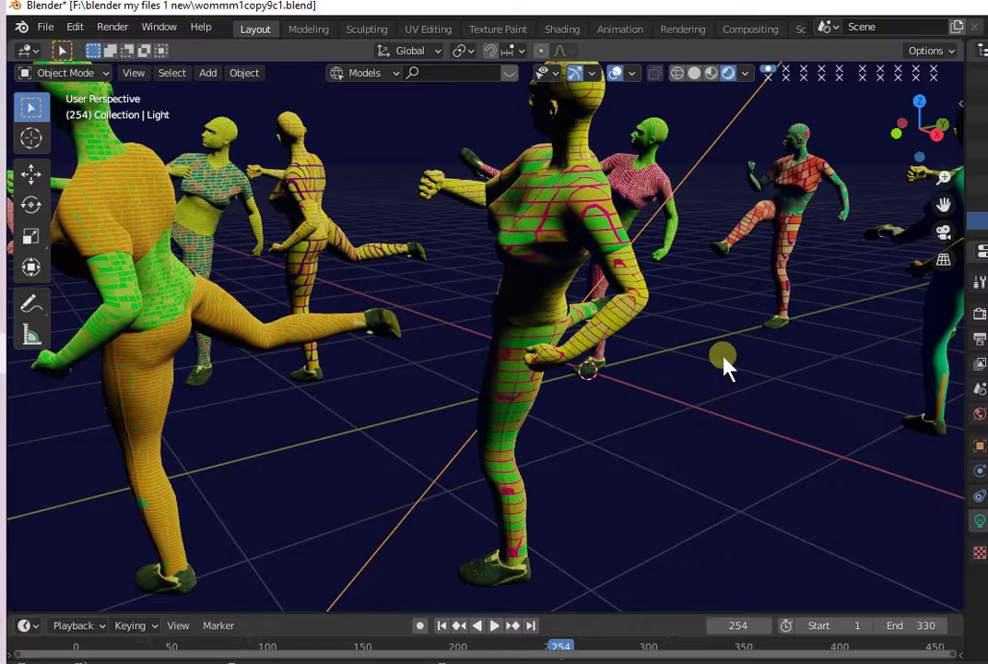
scroll(723, 367, "down", 2)
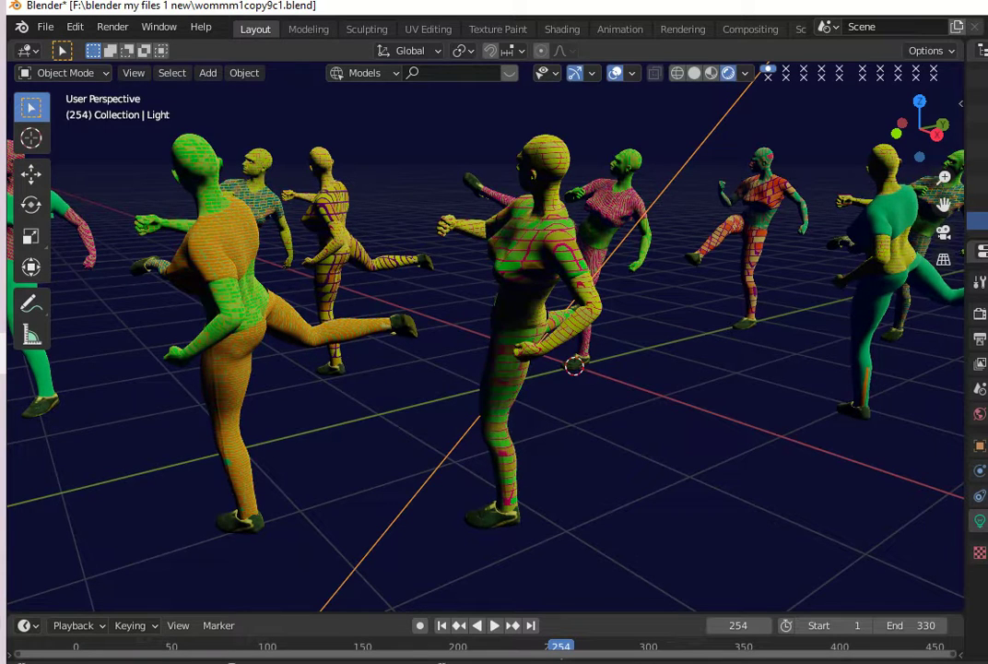
scroll(670, 473, "up", 5)
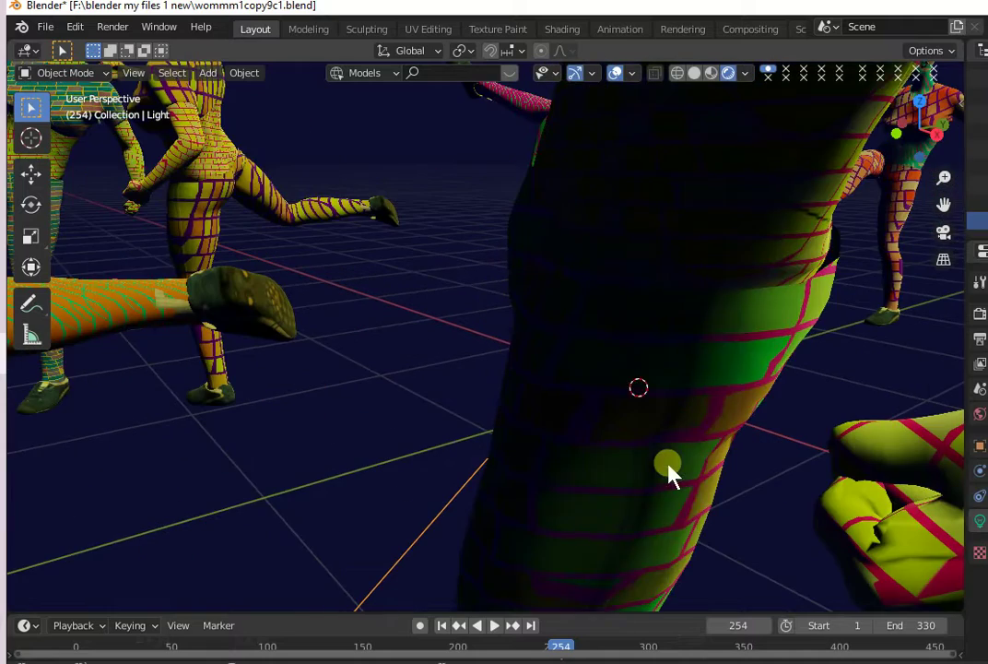
middle_click_drag(669, 468, 807, 470)
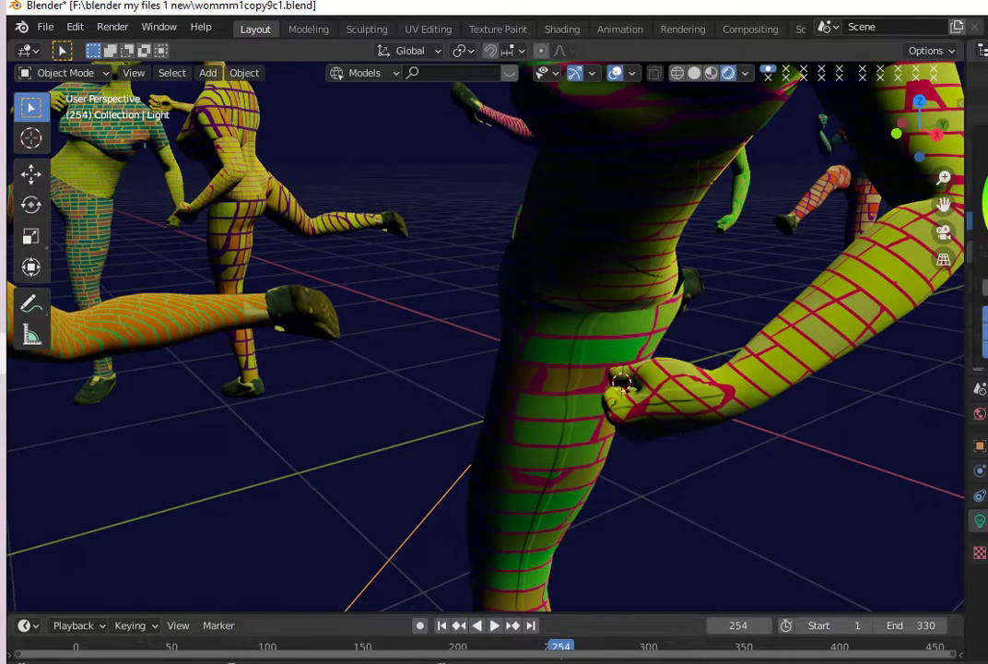
left_click(968, 415)
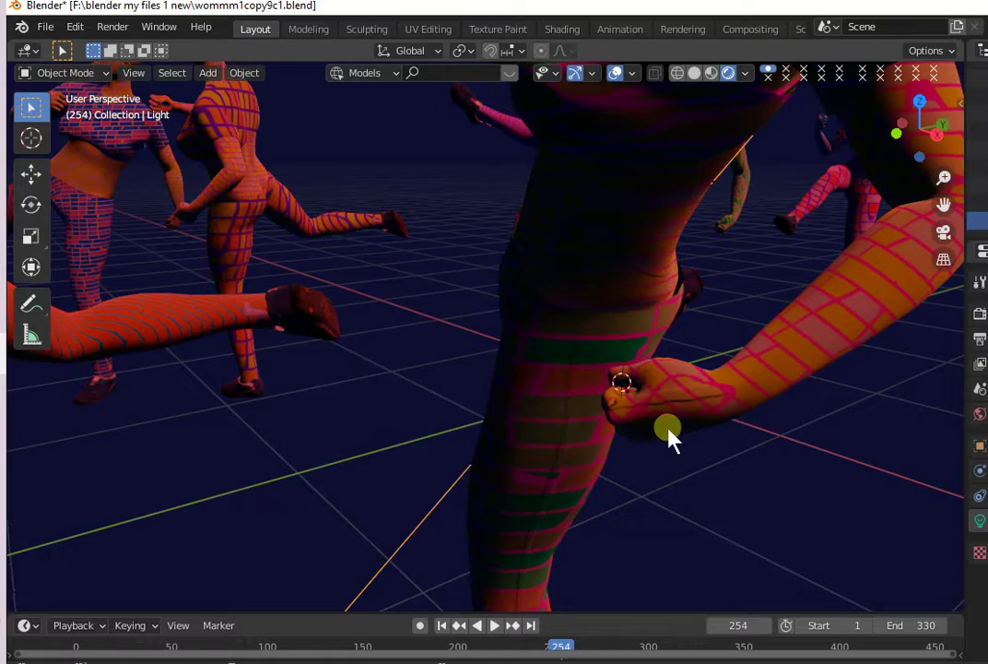
- Zoom out and orbit to a new angle on the orange-lit dancers
scroll(670, 431, "down", 3)
scroll(669, 429, "down", 2)
scroll(666, 428, "down", 3)
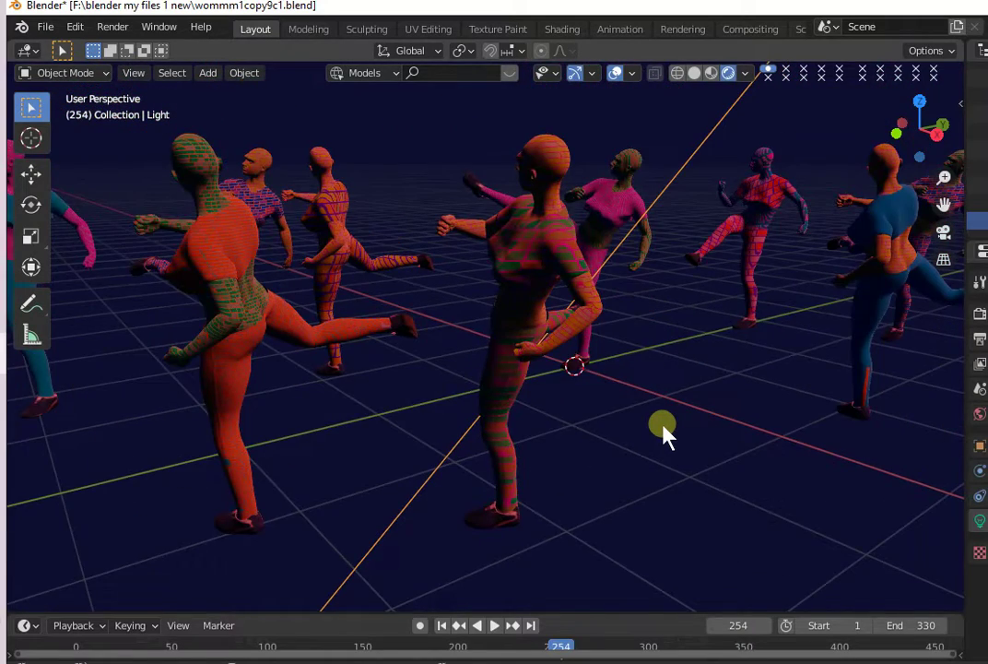
scroll(664, 431, "up", 2)
mouse_move(748, 397)
middle_mouse_down()
mouse_move(820, 388)
mouse_move(759, 412)
middle_mouse_up()
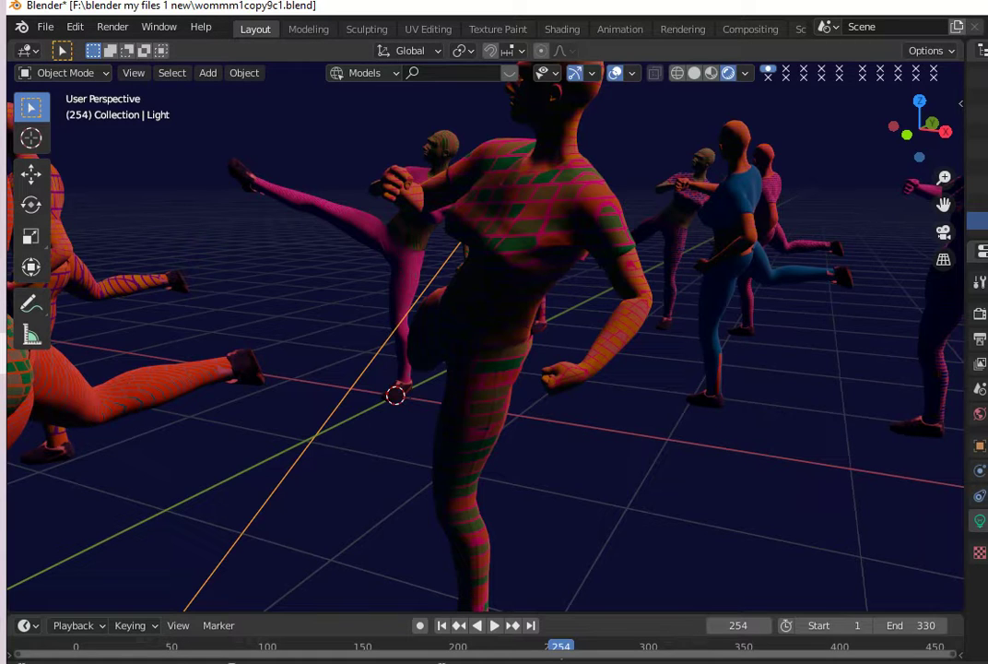
- Toggle the light hidden and visible with H and Alt+H, leaving the figures lit
key("h")
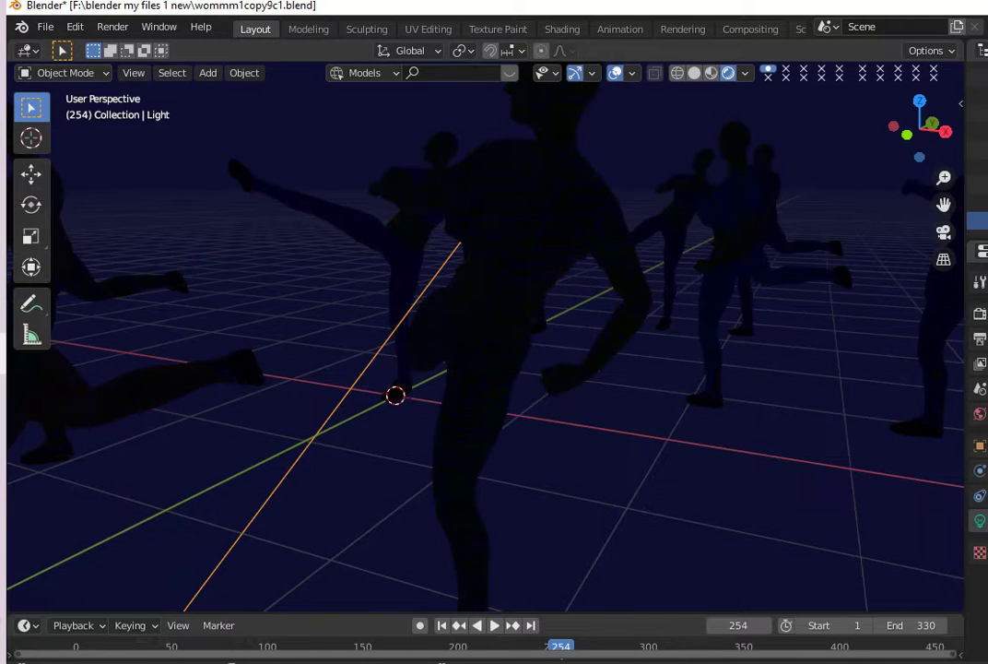
key("alt+h")
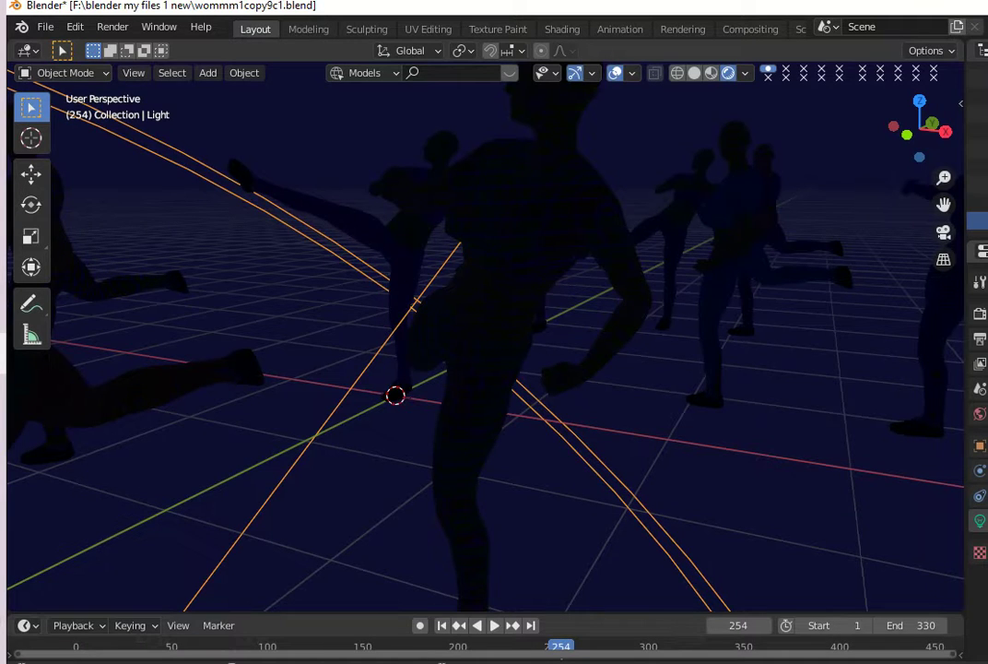
key("h")
key("alt+h")
key("h")
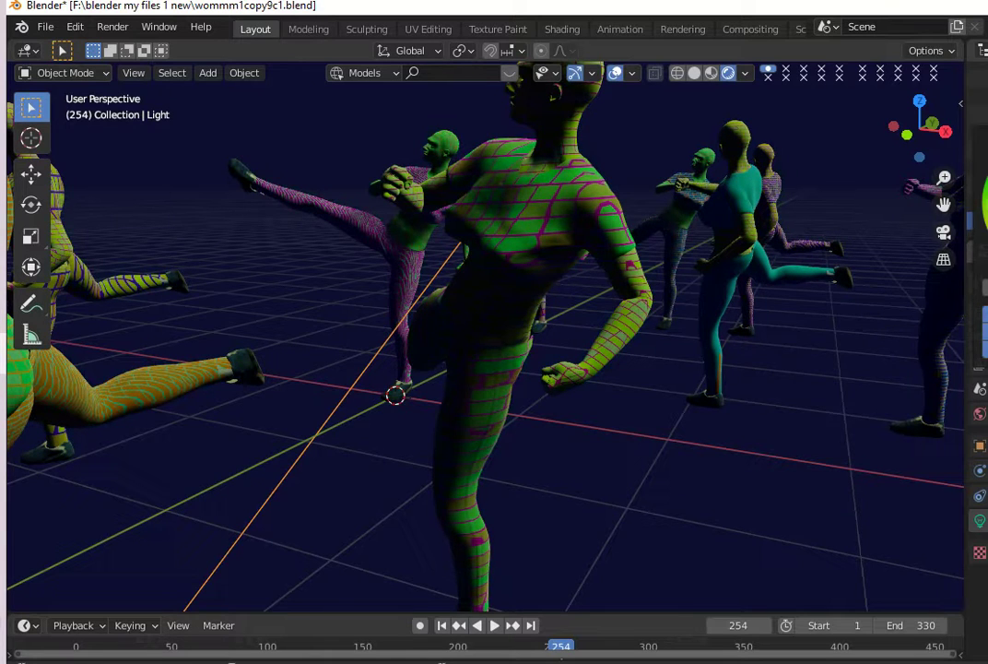
- Zoom out to see the whole group, then deselect the light
scroll(661, 335, "down", 3)
scroll(673, 336, "down", 5)
scroll(672, 336, "down", 2)
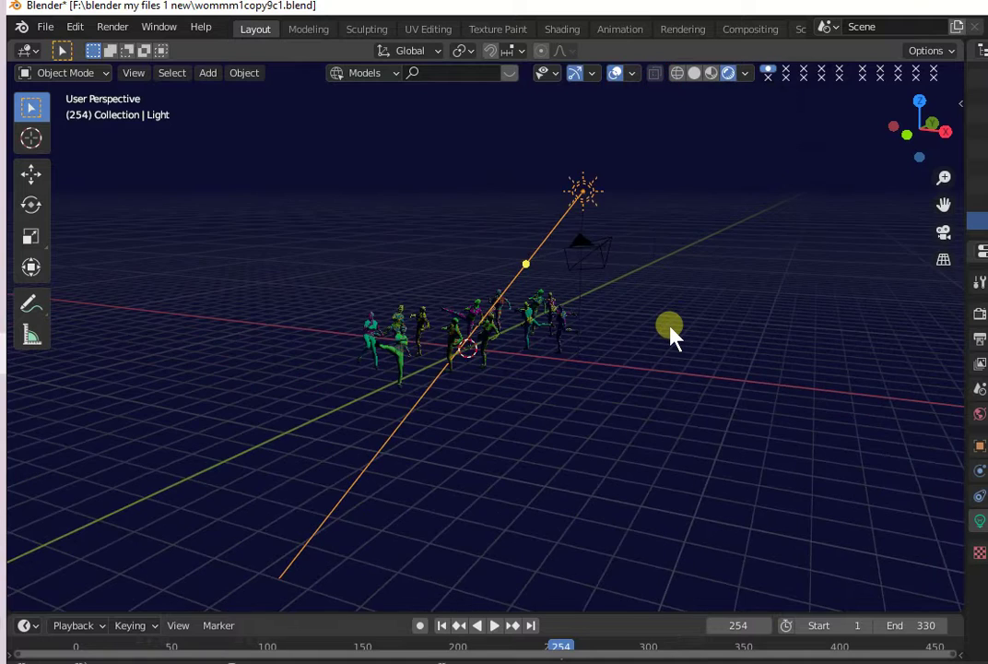
scroll(672, 336, "up", 1)
scroll(672, 336, "up", 5)
scroll(671, 336, "up", 2)
scroll(671, 336, "up", 3)
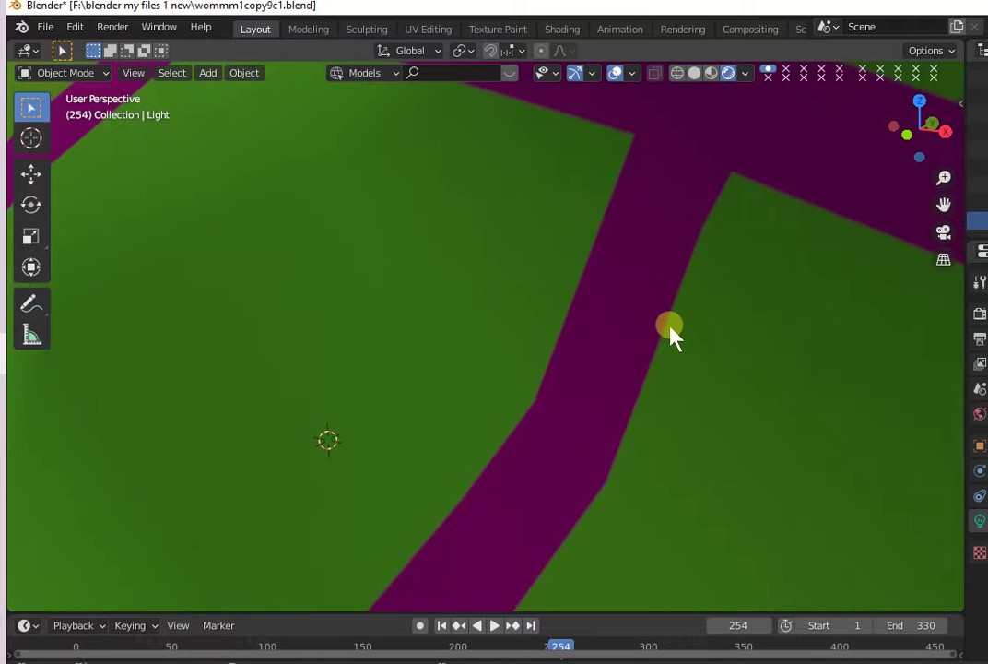
scroll(671, 336, "down", 2)
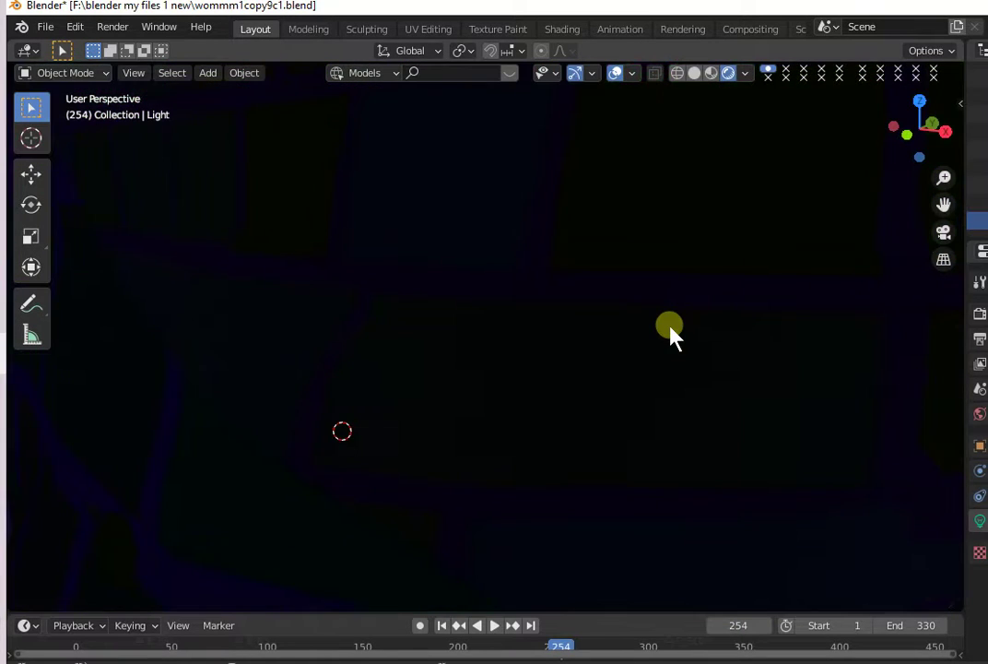
scroll(671, 337, "down", 1)
scroll(672, 336, "down", 2)
scroll(671, 337, "down", 2)
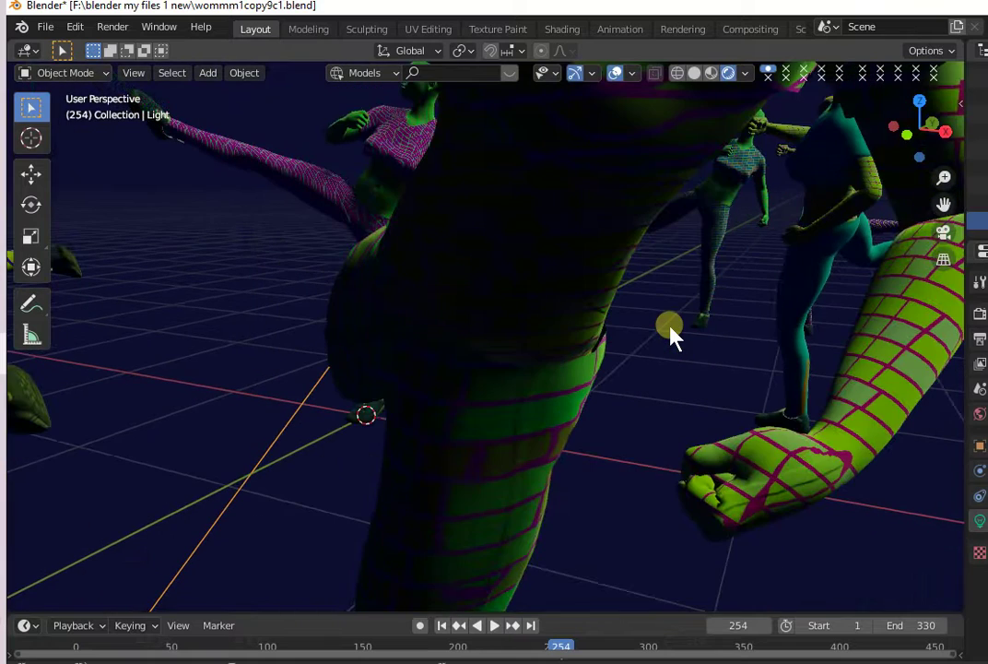
scroll(671, 337, "down", 3)
scroll(671, 336, "down", 2)
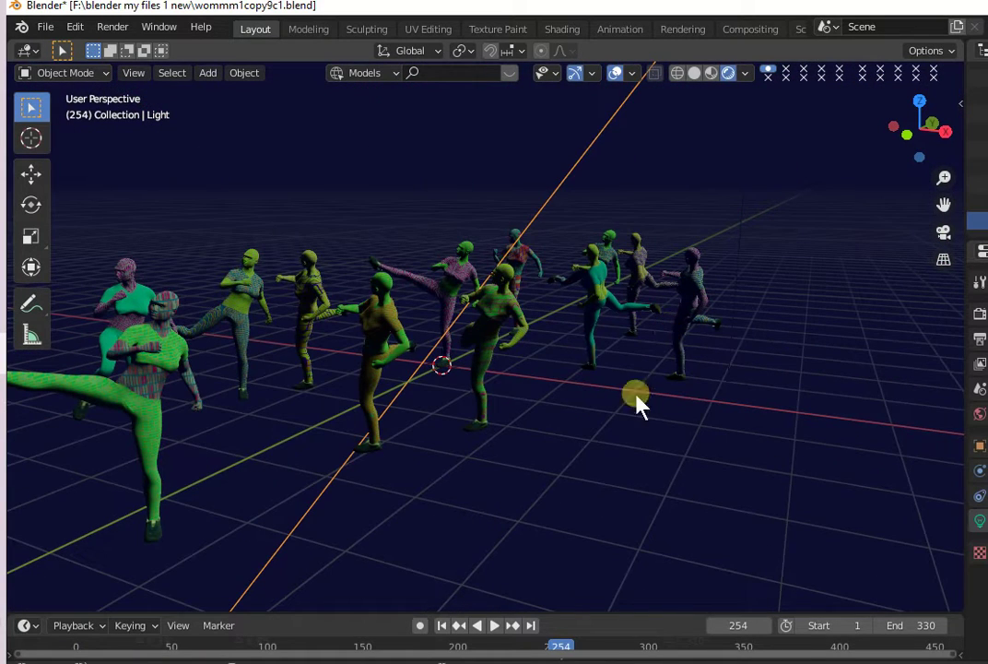
key("Delete")
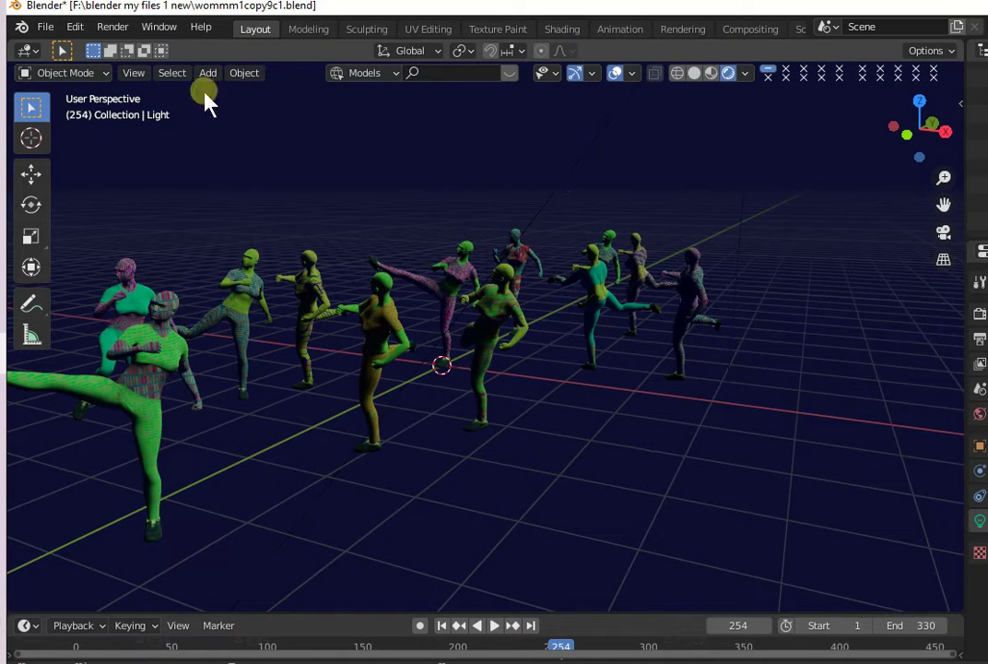
- Add a Reflection Plane light probe at the origin and set its radius to 4.51 m
left_click(209, 73)
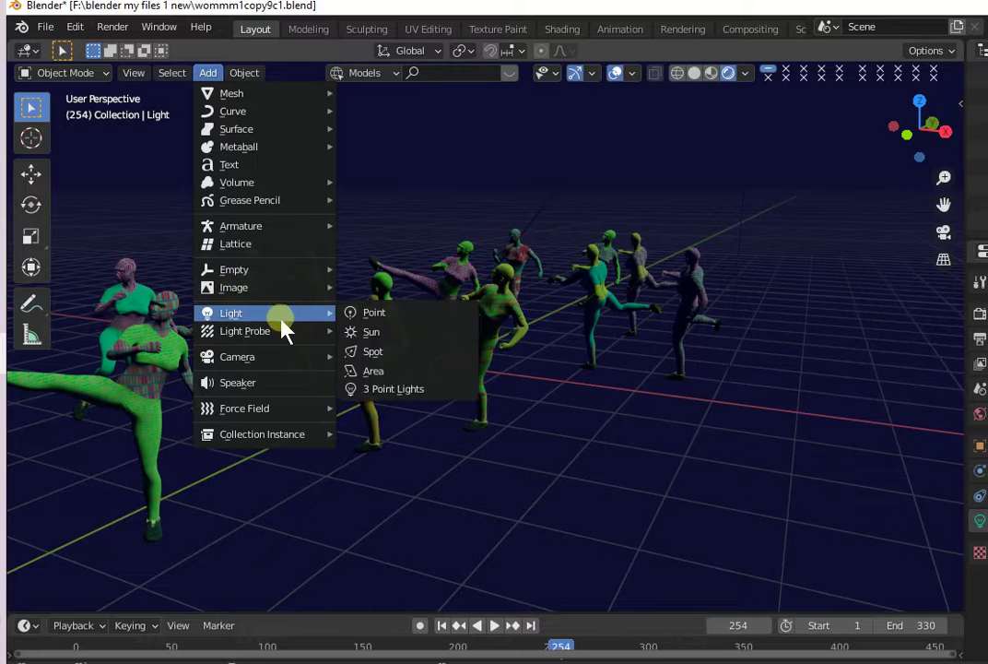
mouse_move(245, 331)
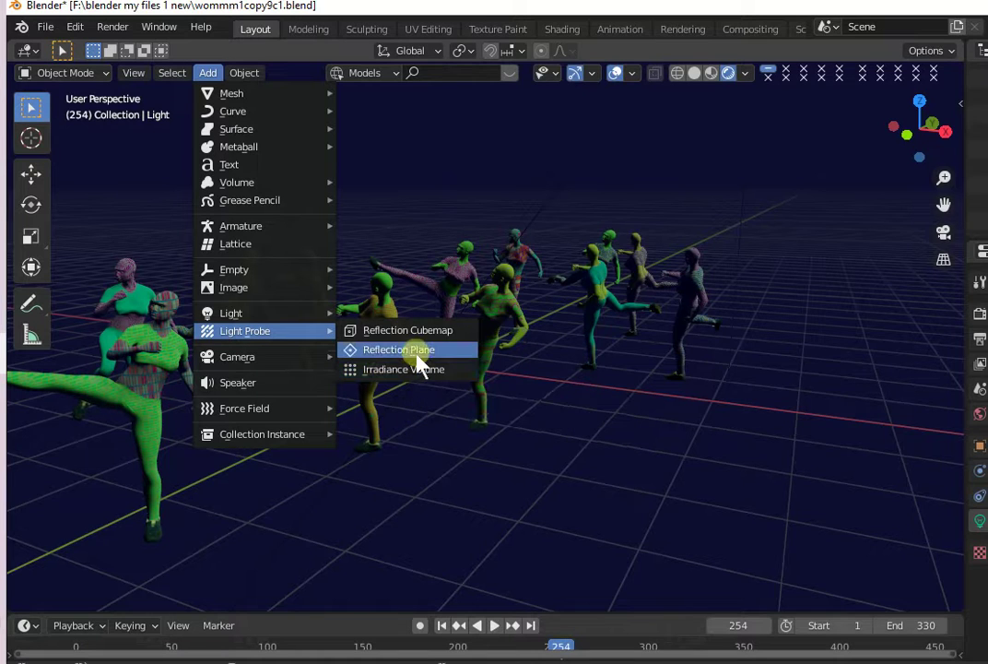
left_click(490, 368)
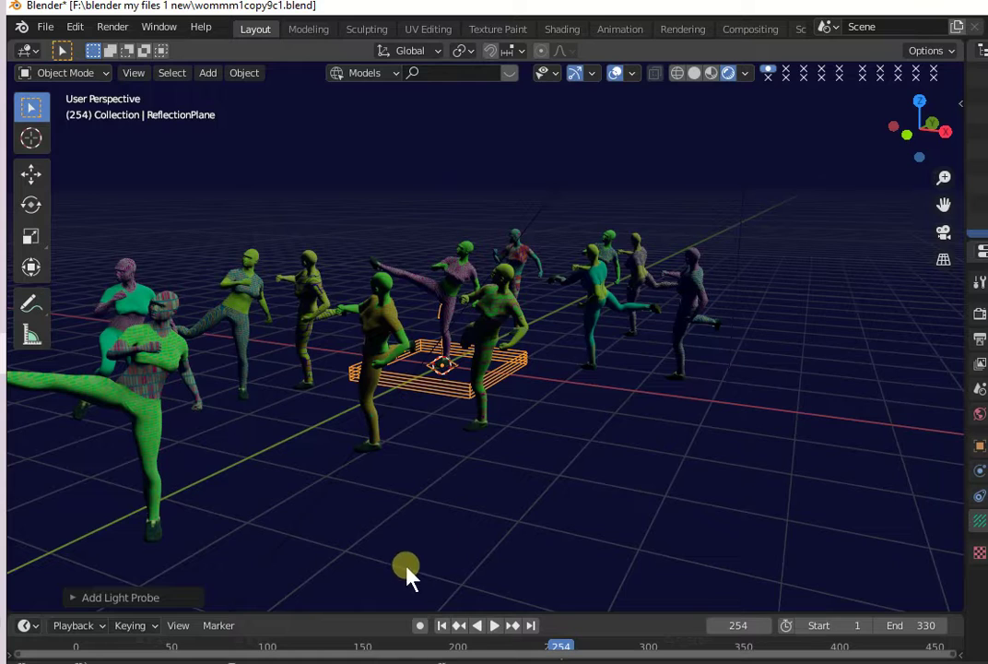
left_click(73, 597)
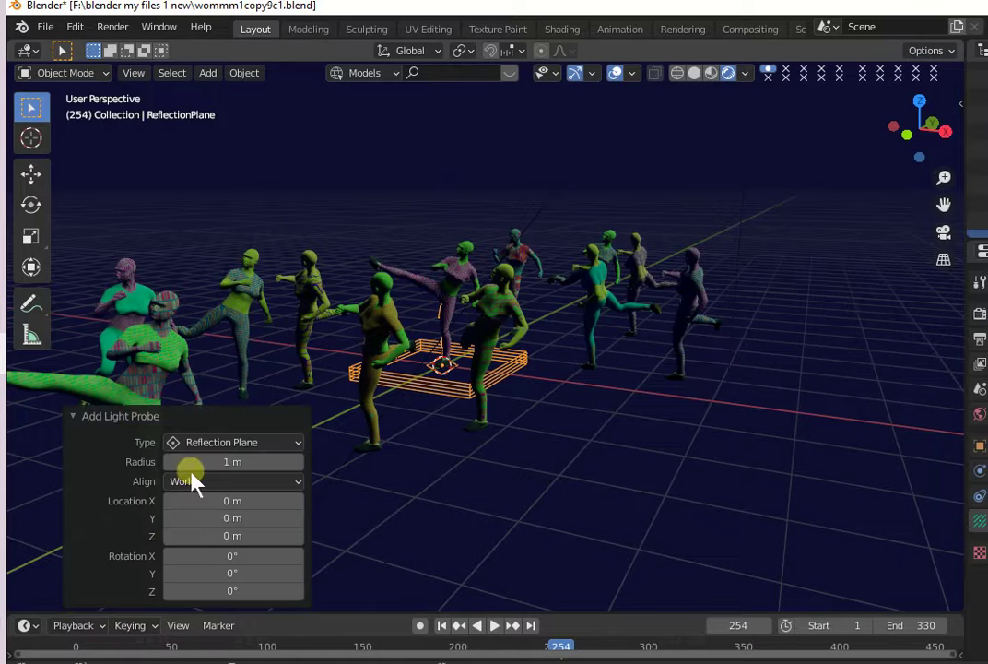
mouse_move(233, 461)
left_click(194, 465)
left_click(260, 461)
left_click_drag(254, 473, 262, 477)
left_click(263, 477)
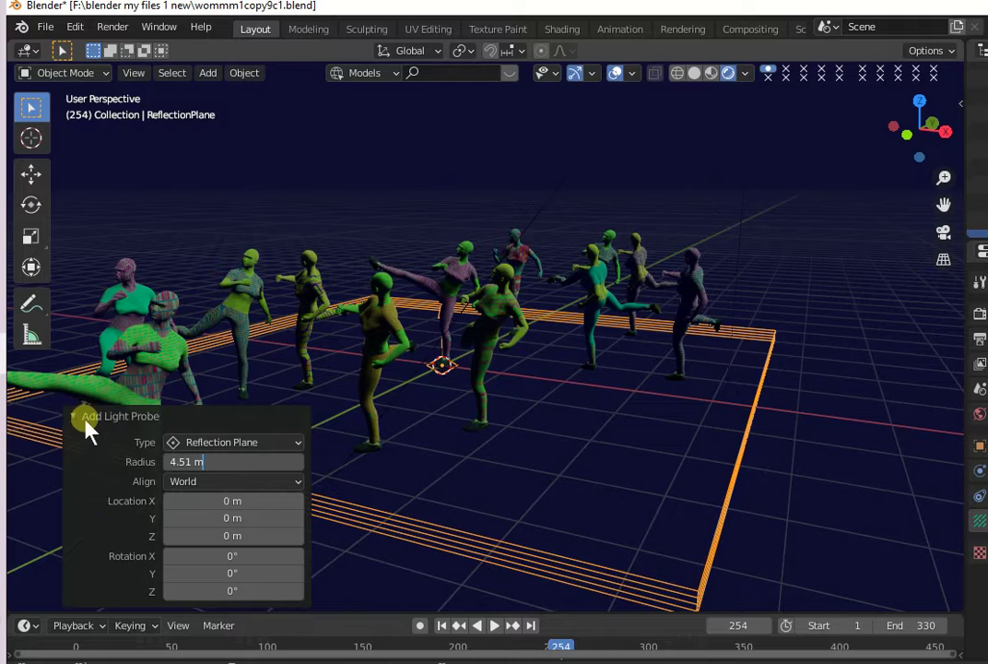
key("Return")
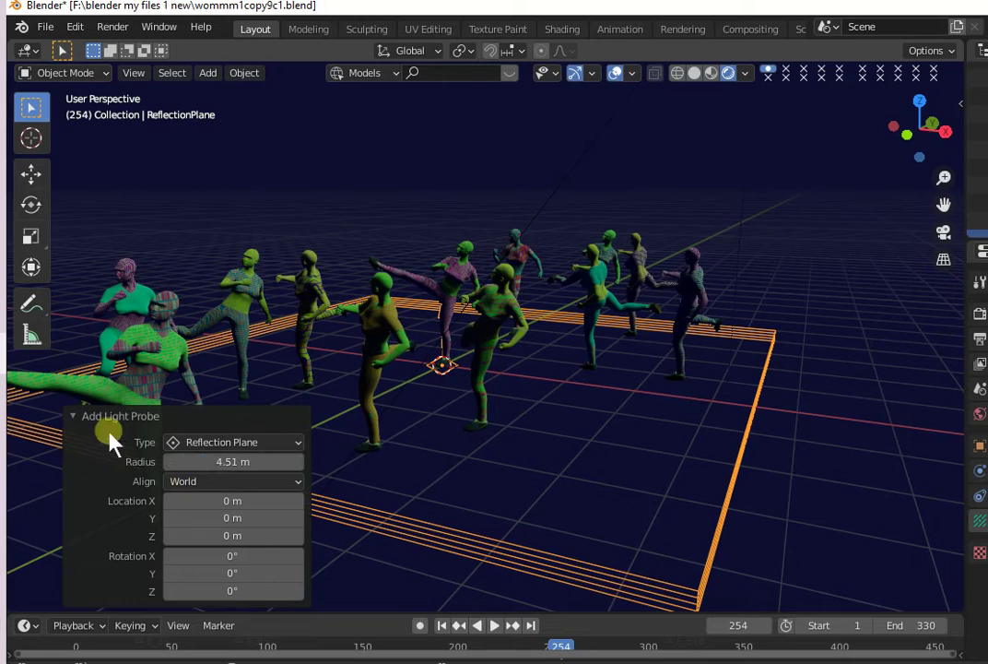
left_click(75, 419)
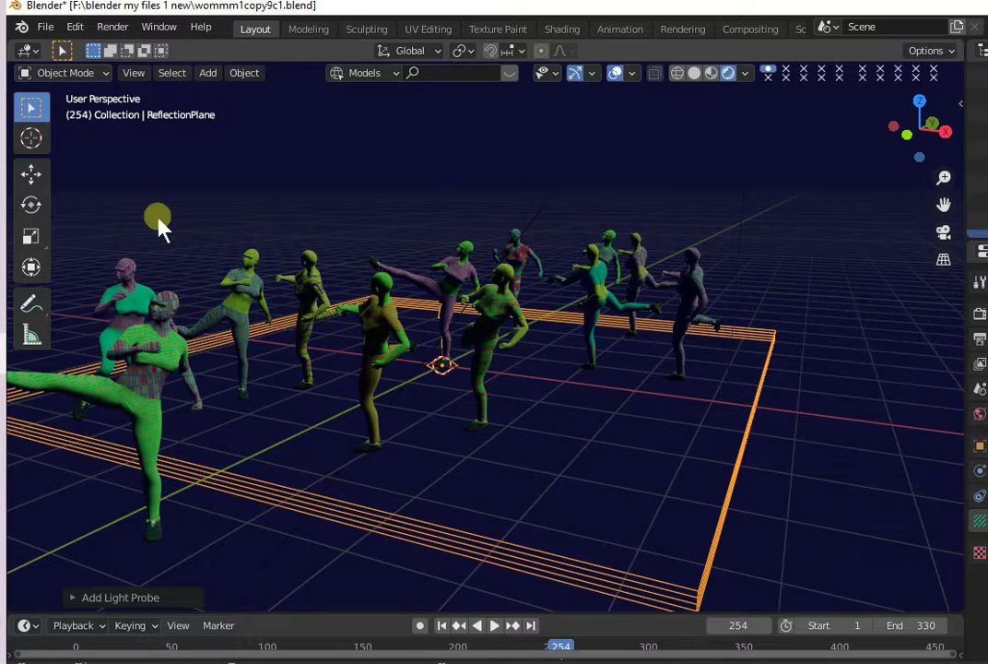
- Lower the reflection plane along Z and turn on Show Preview Plane
left_click(30, 175)
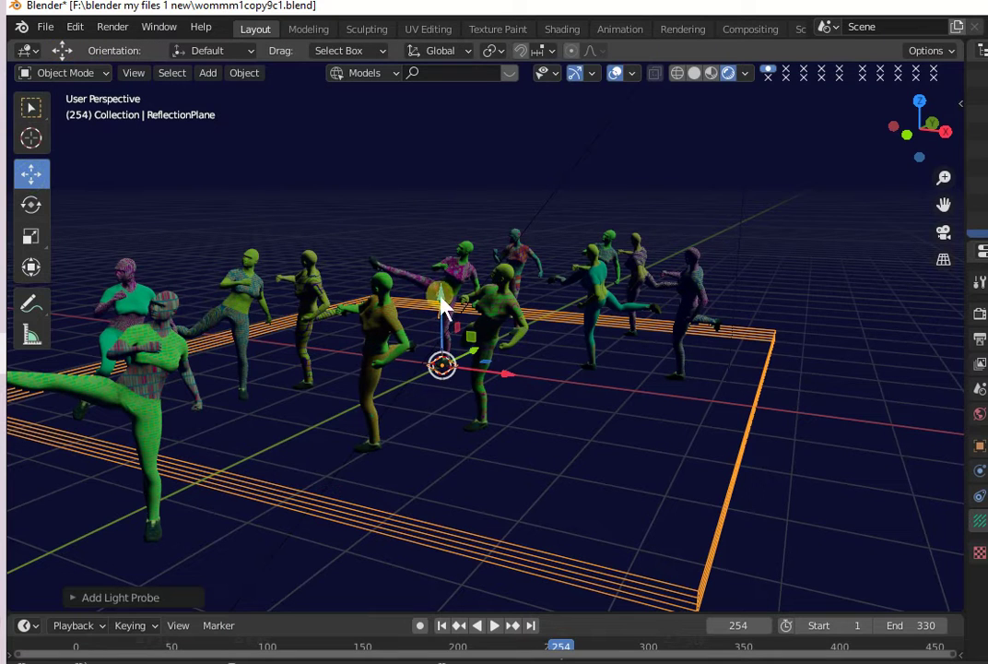
left_click_drag(442, 318, 451, 403)
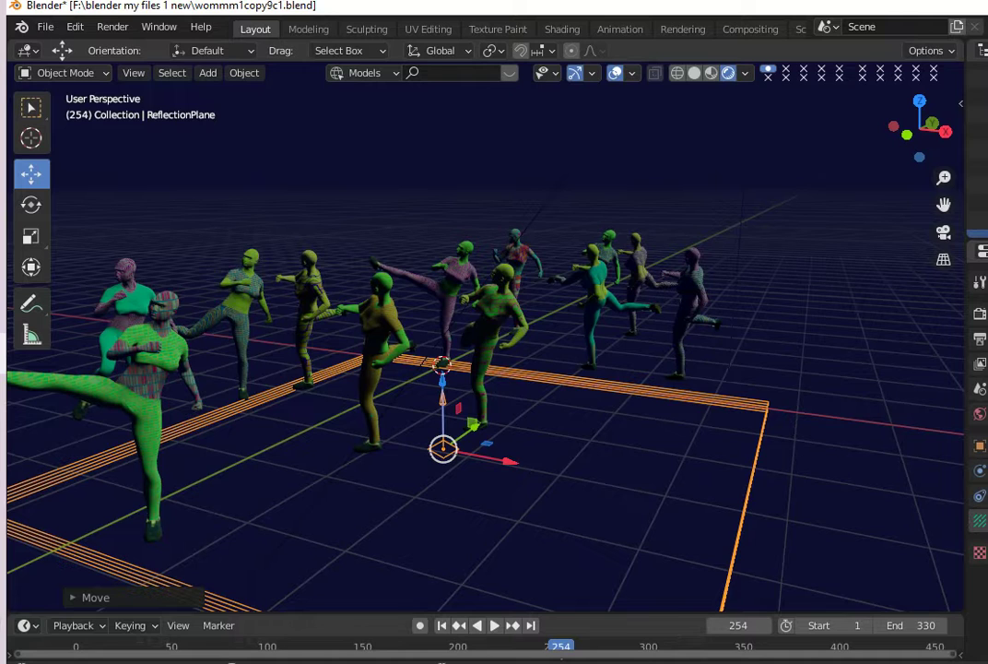
left_click(985, 533)
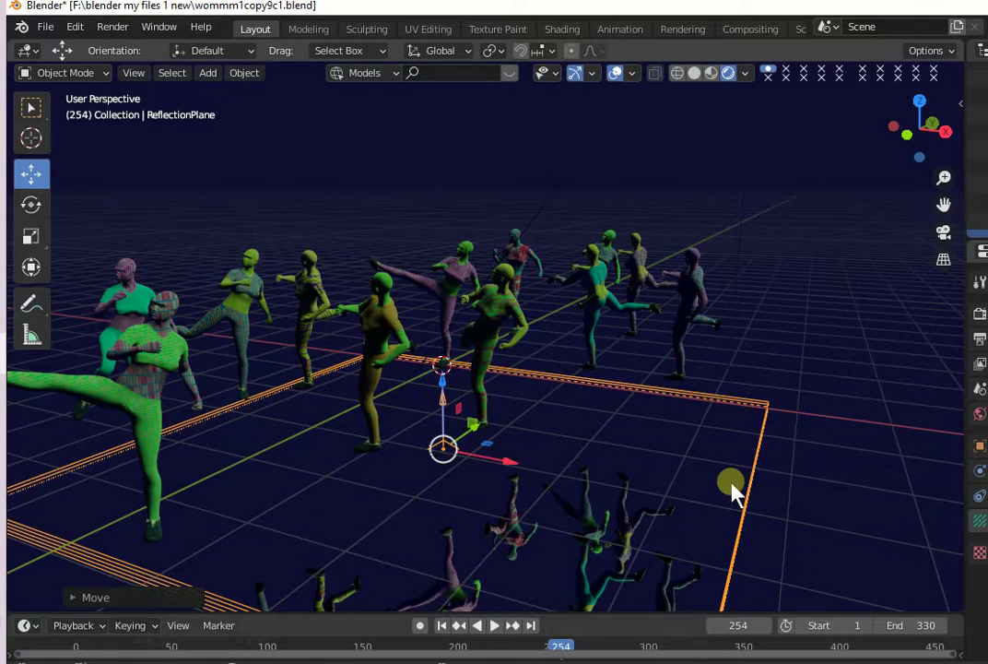
scroll(832, 314, "down", 2)
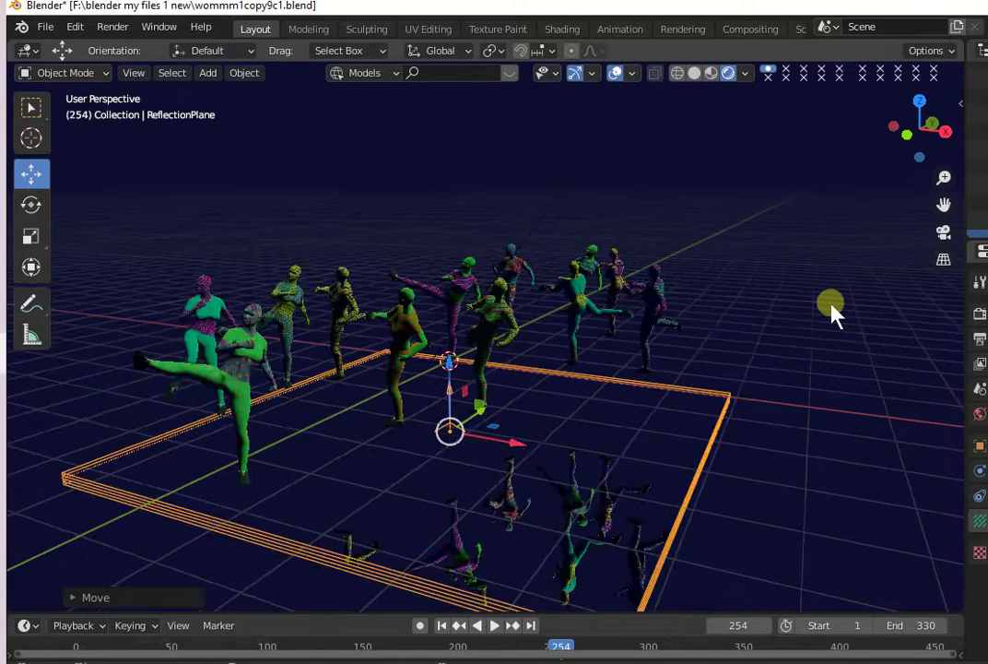
scroll(832, 314, "down", 3)
scroll(829, 318, "up", 4)
scroll(828, 318, "up", 2)
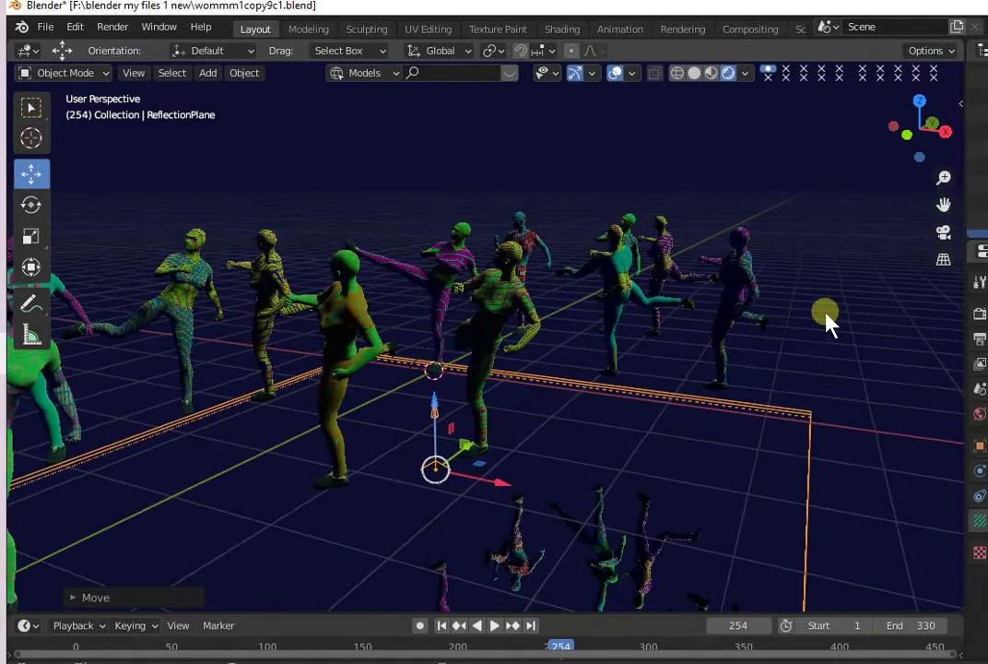
- Fine-tune the plane's height and scale it up about 1.71 times past the crowd
mouse_move(869, 343)
middle_mouse_down()
mouse_move(847, 342)
mouse_move(694, 405)
mouse_move(758, 375)
mouse_move(720, 387)
mouse_move(720, 377)
middle_mouse_up()
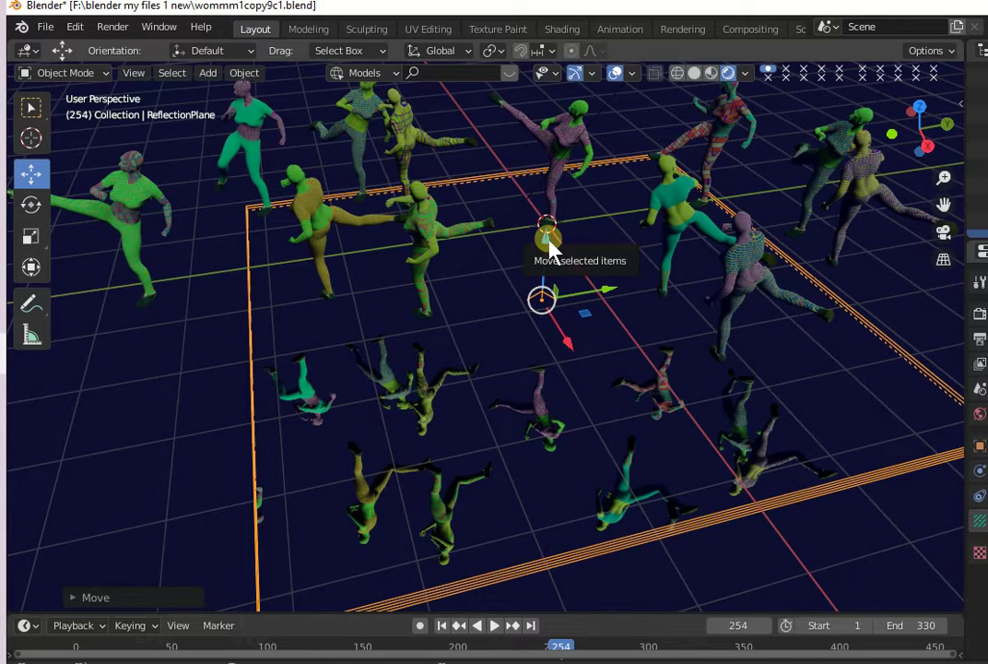
mouse_move(550, 240)
left_mouse_down()
mouse_move(568, 264)
mouse_move(578, 226)
mouse_move(569, 220)
left_mouse_up()
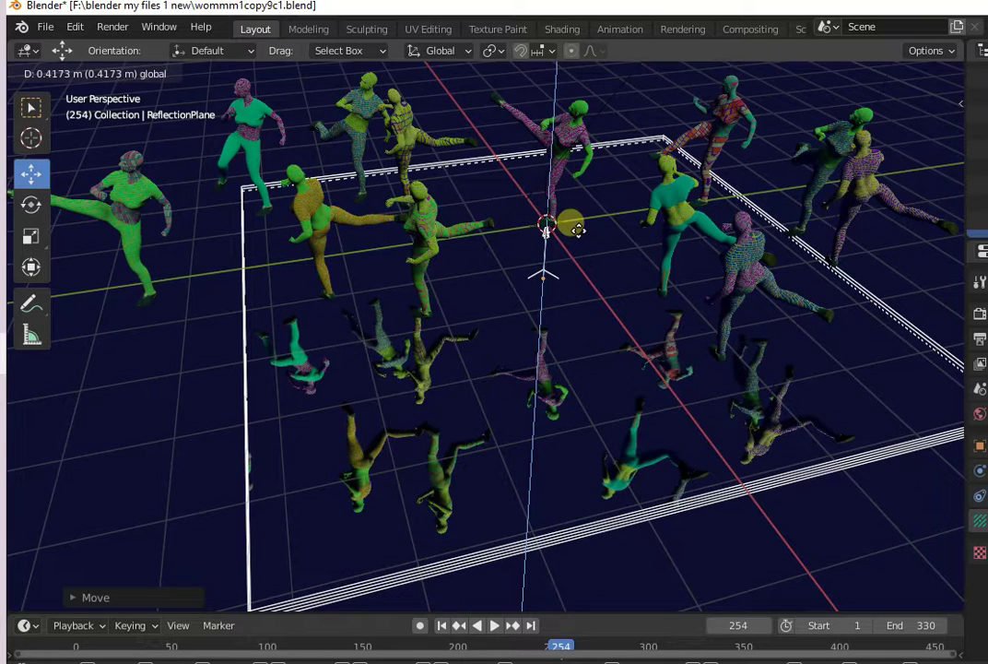
left_click(33, 238)
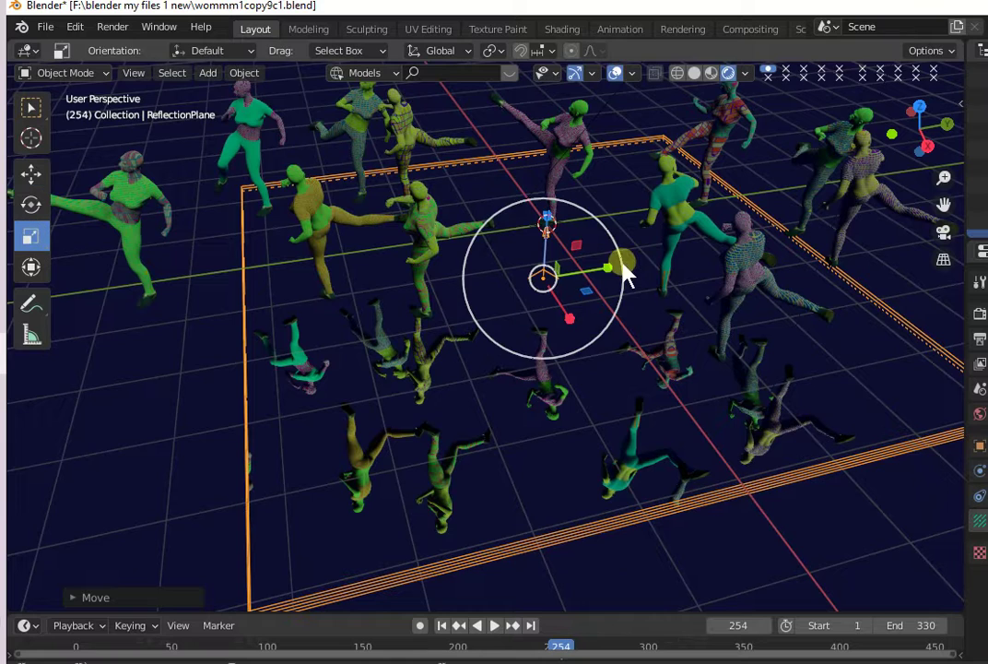
left_click_drag(608, 272, 546, 232)
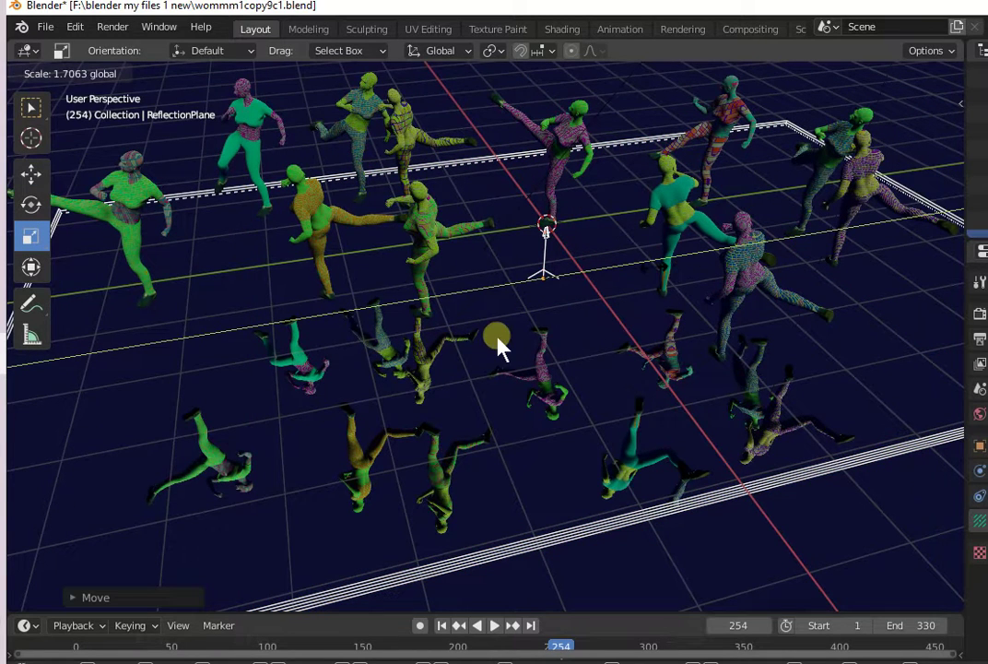
left_click_drag(546, 232, 501, 346)
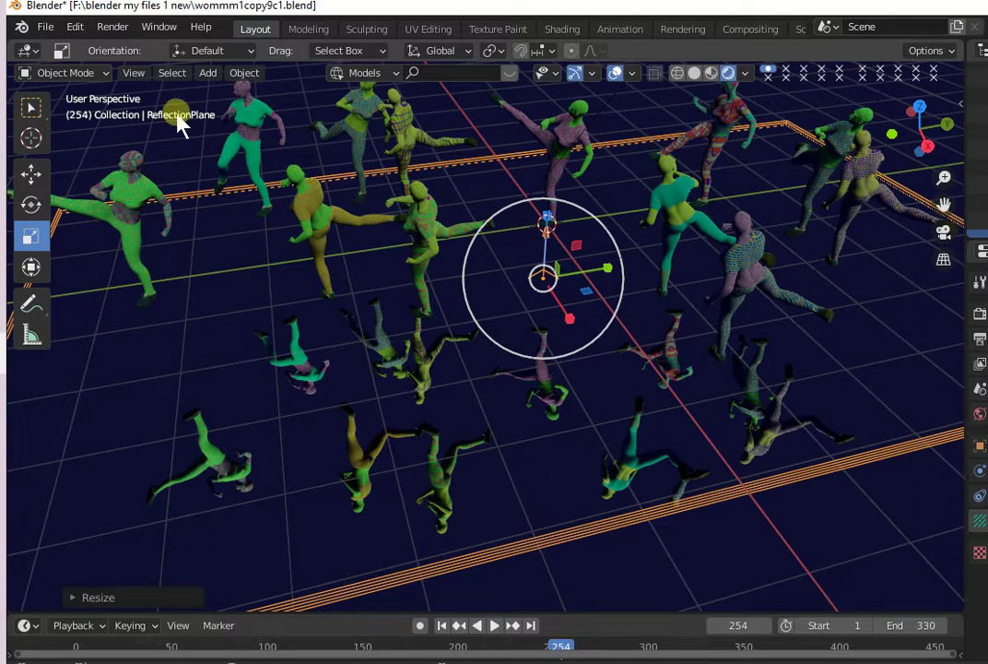
- Duplicate ReflectionPlane in place as ReflectionPlane.001
left_click(245, 74)
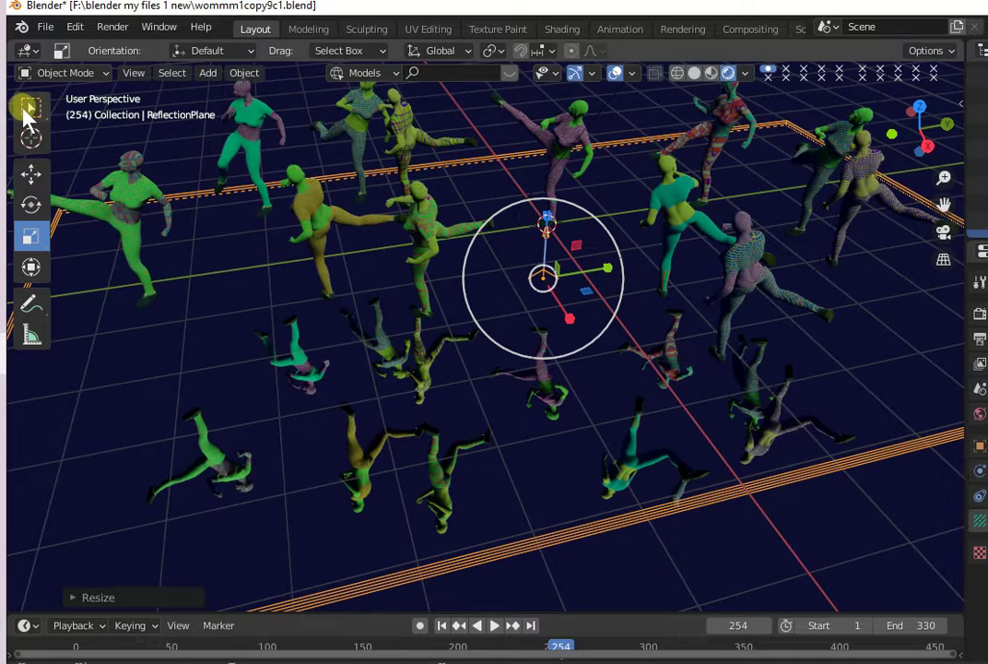
left_click(28, 106)
left_click(241, 74)
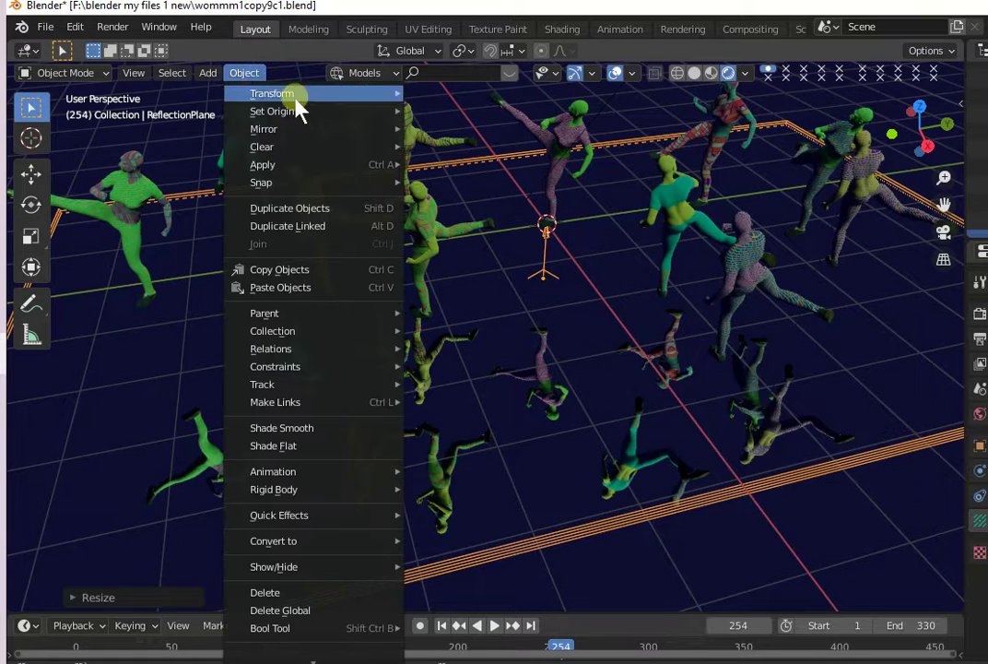
left_click(327, 209)
left_click(627, 382)
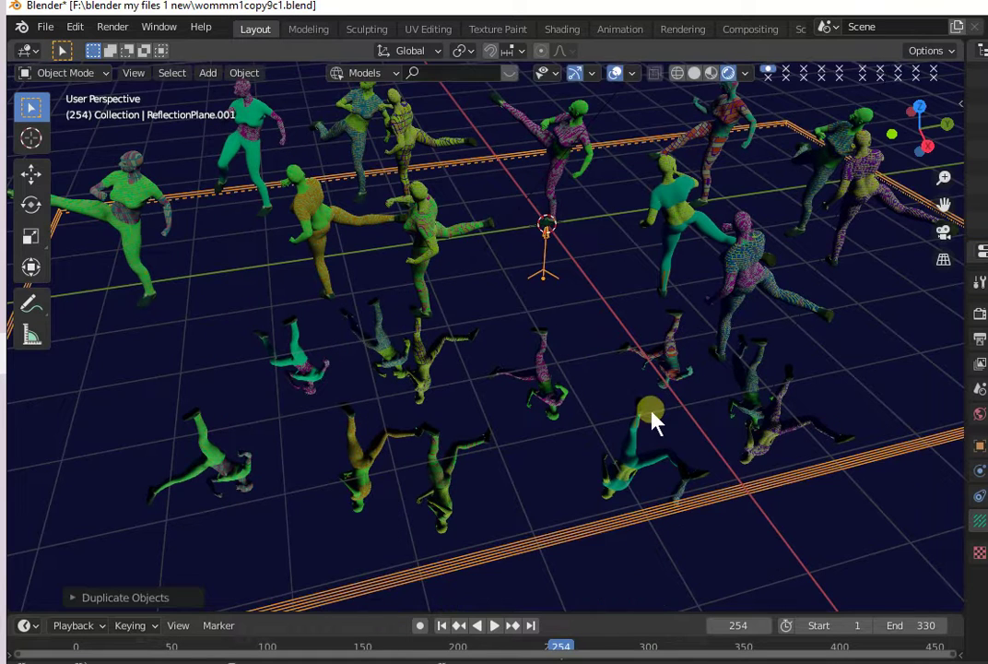
- Raise the duplicate and rotate it upright into a vertical wall, then select the Light
left_click(30, 174)
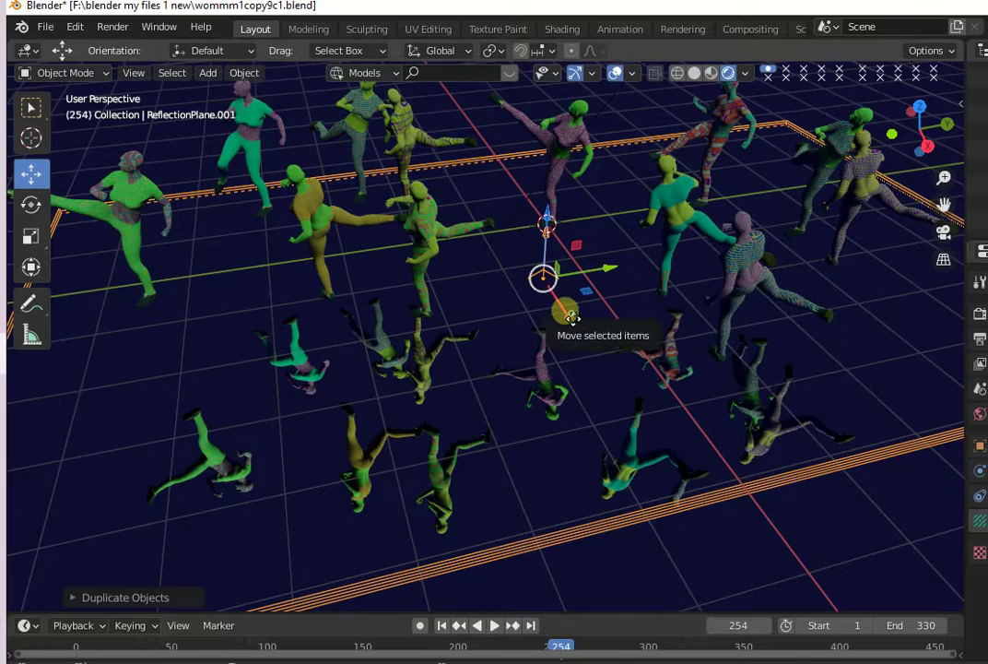
left_click_drag(569, 316, 507, 176)
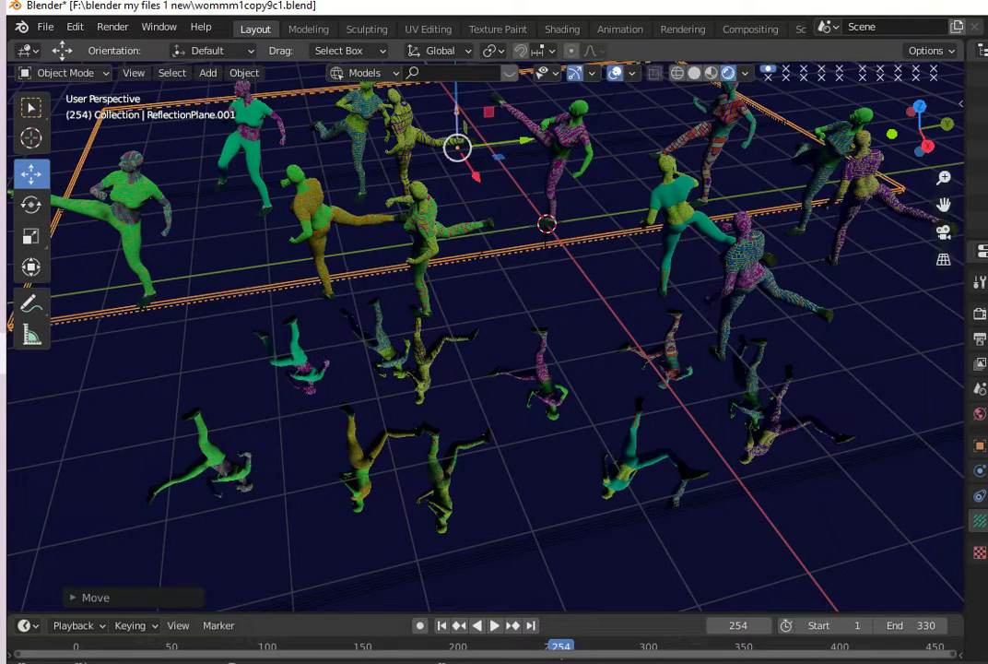
left_click(31, 204)
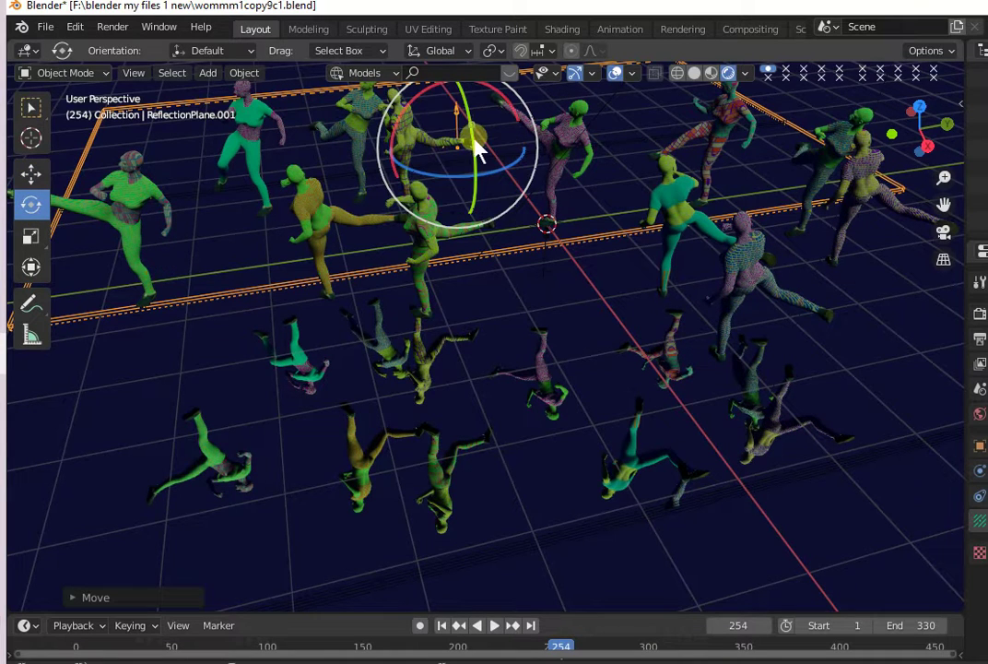
mouse_move(470, 141)
left_mouse_down()
mouse_move(468, 152)
mouse_move(464, 135)
left_mouse_up()
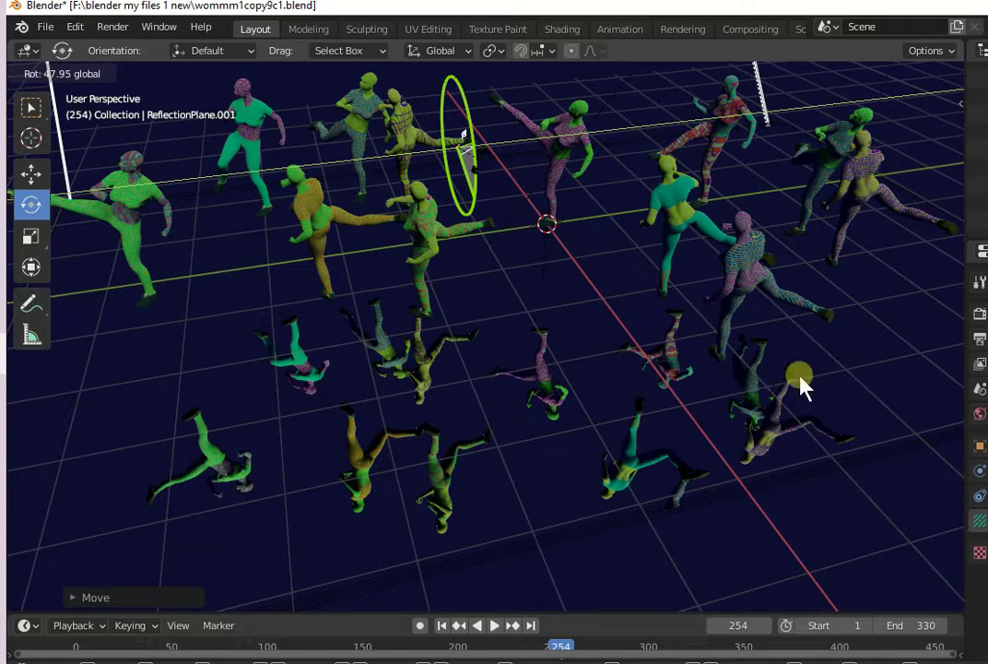
left_click_drag(627, 242, 871, 434)
scroll(871, 438, "down", 3)
scroll(871, 435, "up", 2)
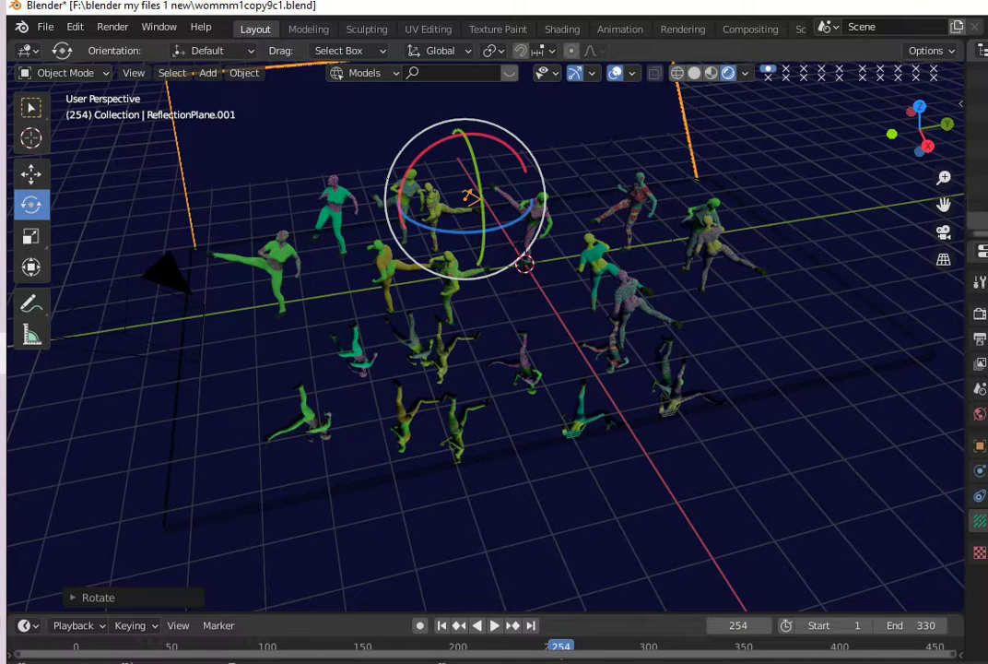
left_click(790, 410)
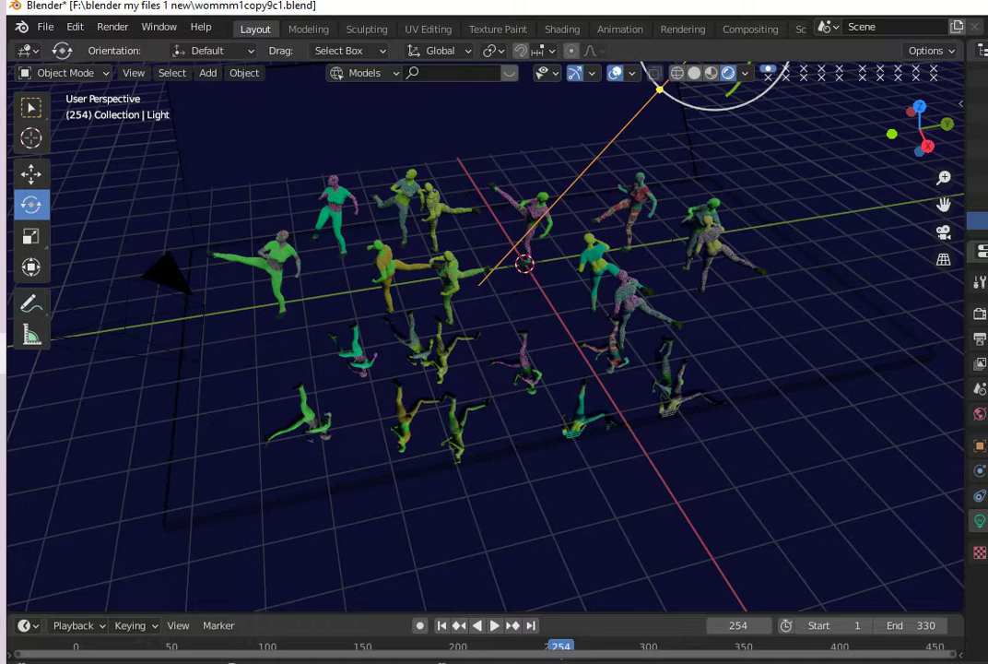
- Give the Light a warm red-orange colour in its data properties and inspect the dancers side-on
left_click(985, 205)
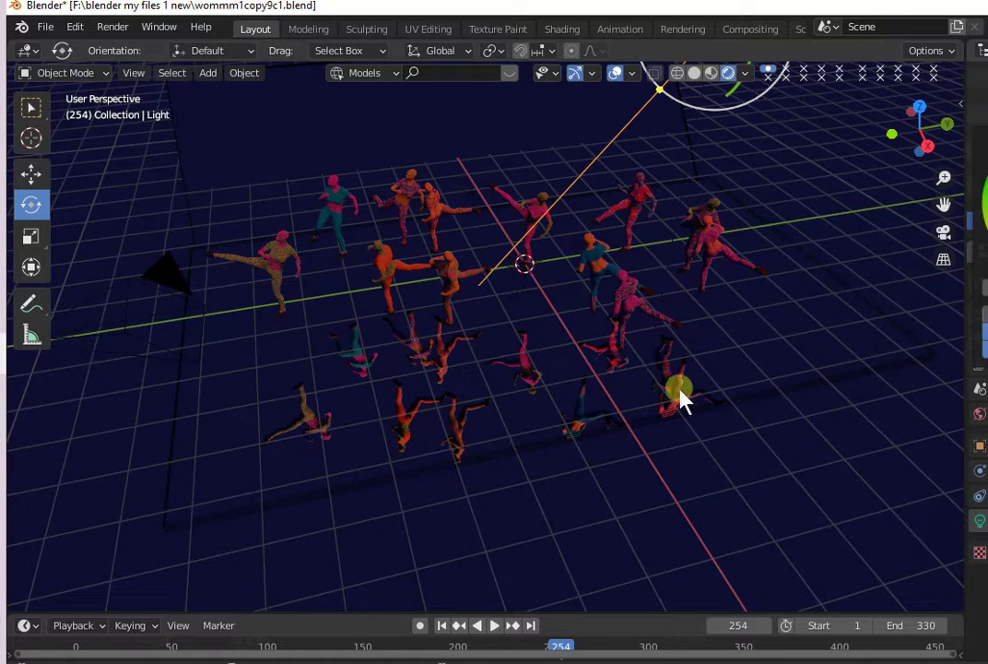
scroll(679, 396, "up", 2)
scroll(679, 397, "up", 2)
scroll(679, 396, "up", 2)
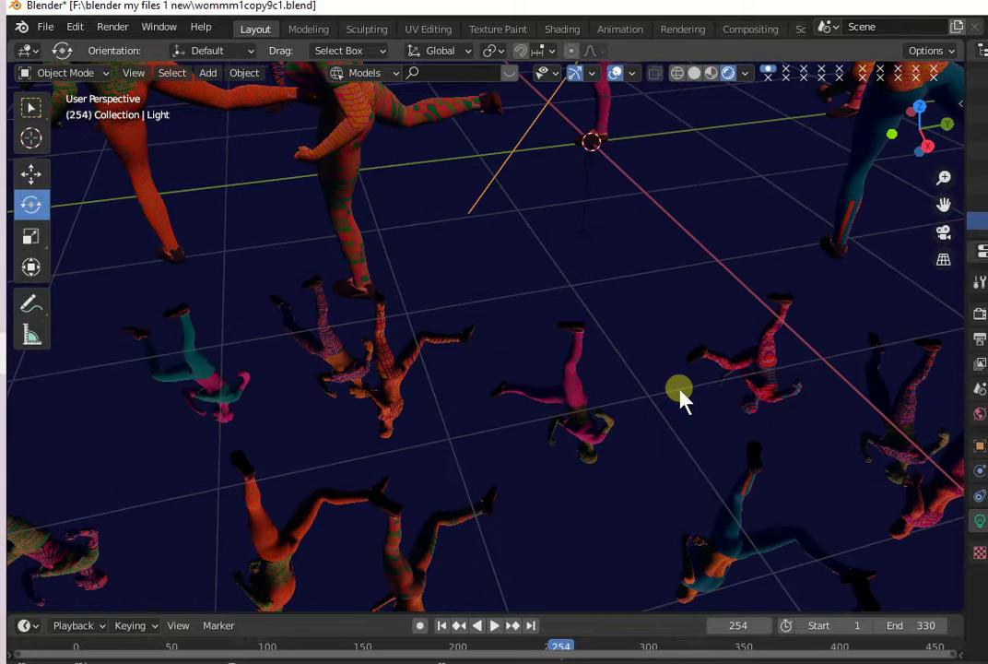
scroll(682, 396, "down", 2)
scroll(682, 396, "down", 2)
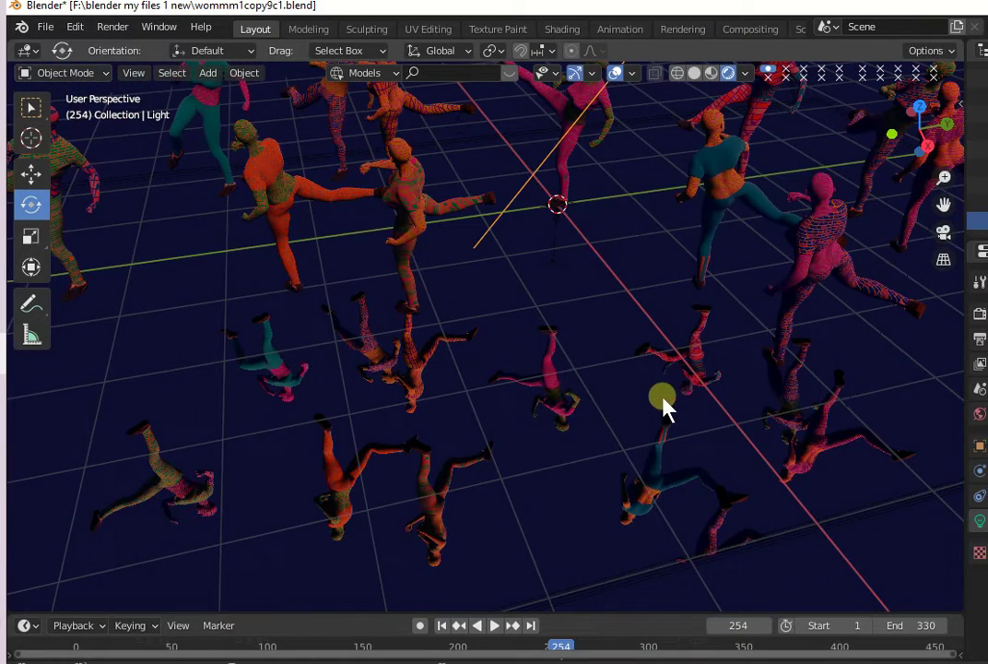
mouse_move(765, 338)
middle_mouse_down()
mouse_move(805, 298)
mouse_move(779, 341)
mouse_move(871, 358)
middle_mouse_up()
scroll(871, 358, "up", 2)
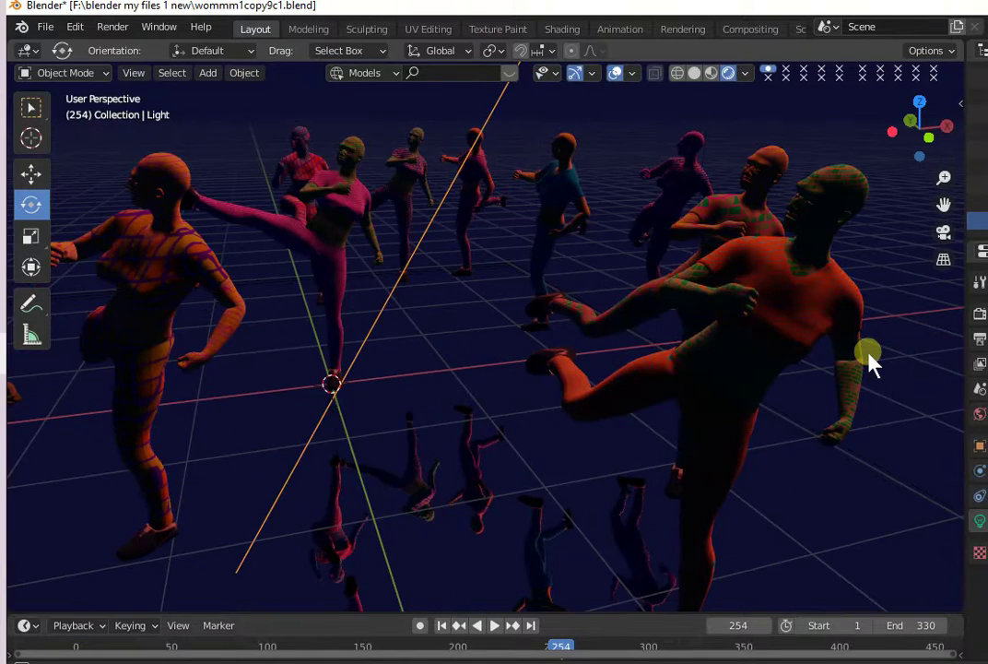
scroll(871, 357, "up", 3)
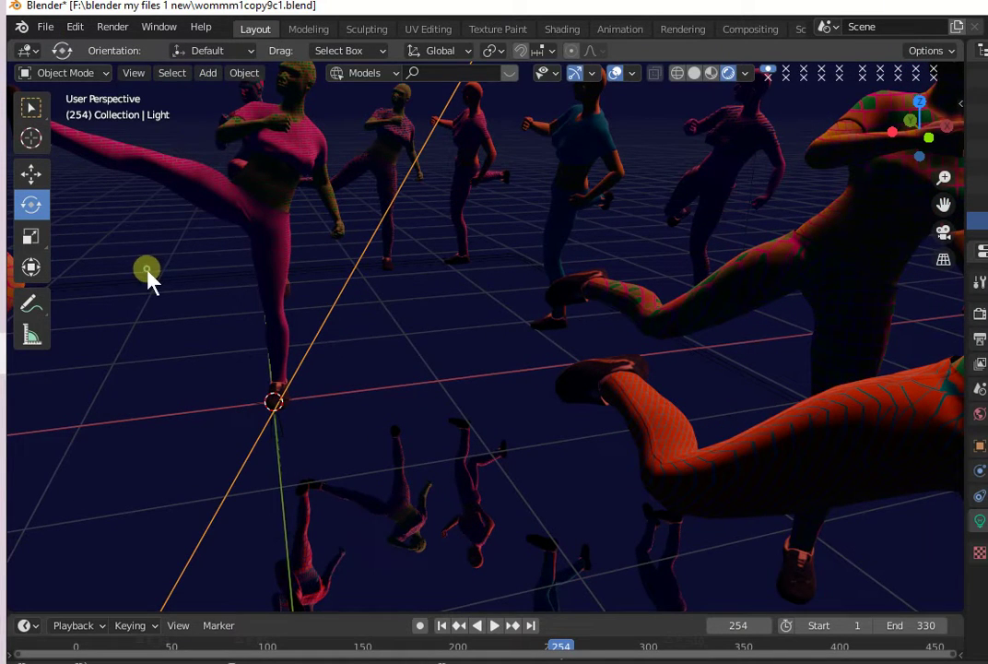
- Add a Reflection Cubemap probe amid the dancers and zoom out to see its influence spheres
left_click(132, 242)
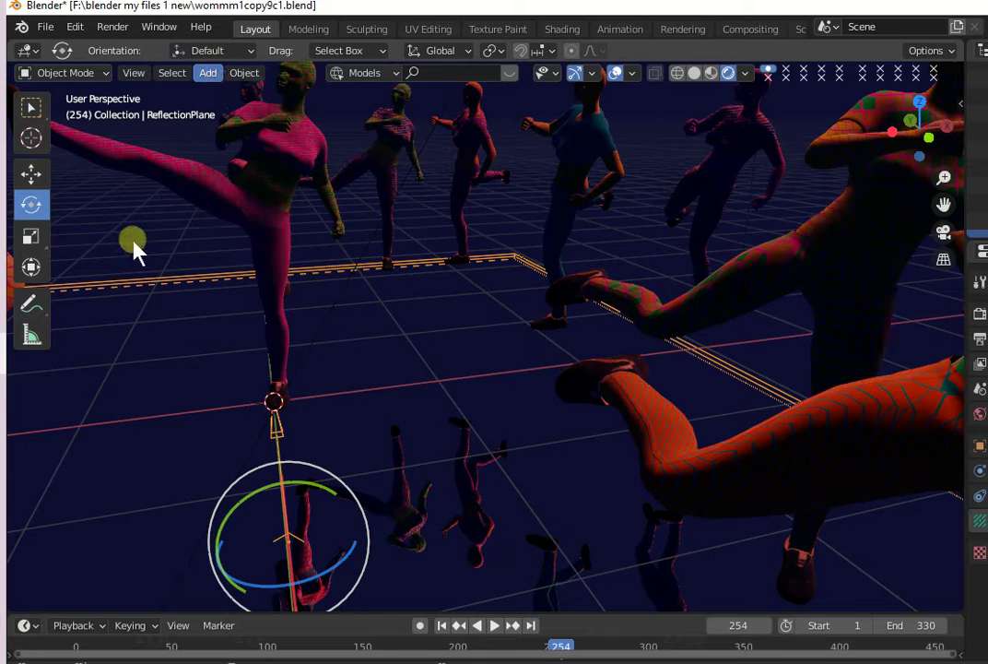
left_click(207, 73)
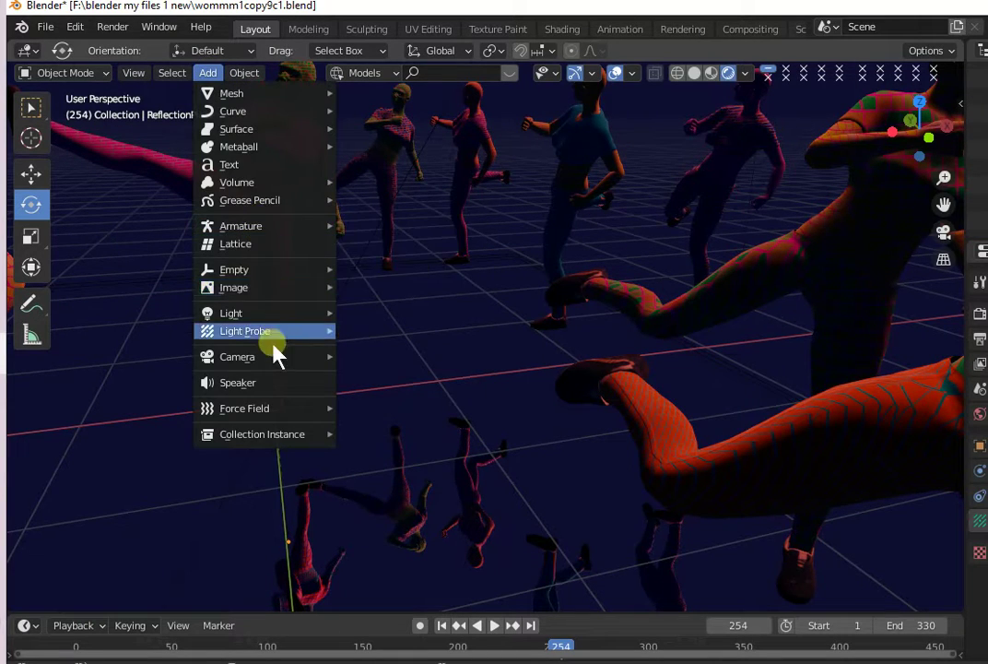
mouse_move(244, 331)
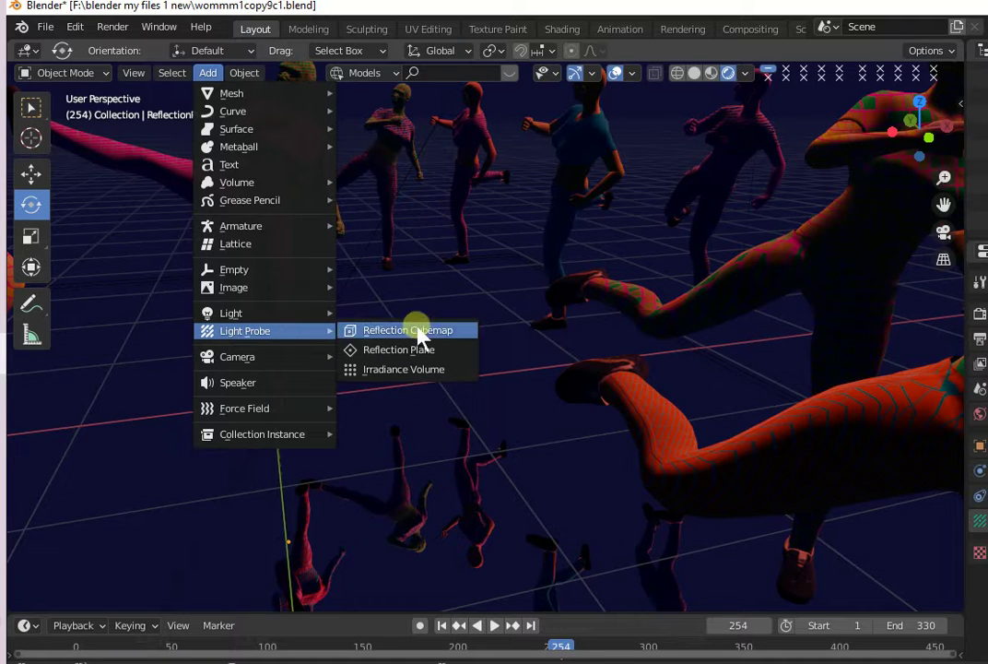
left_click(416, 329)
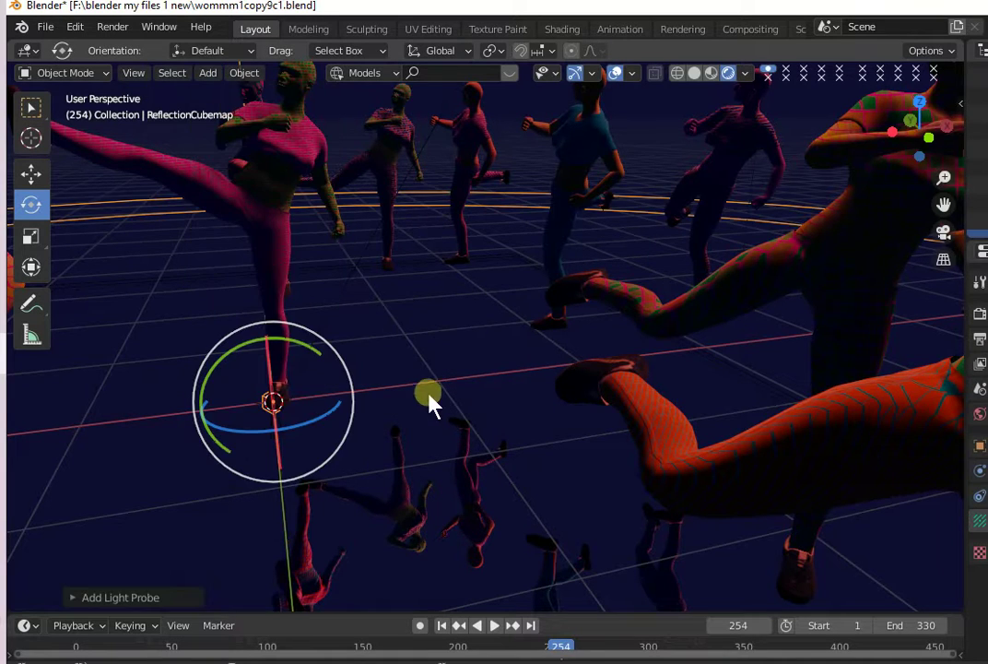
scroll(440, 376, "up", 2)
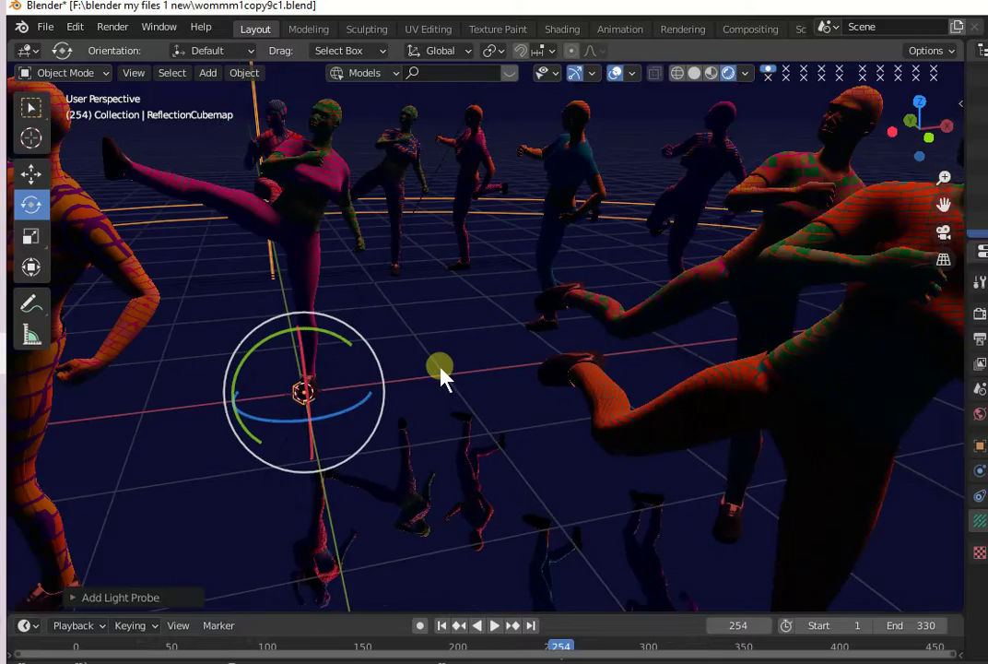
scroll(440, 376, "up", 2)
scroll(441, 376, "down", 2)
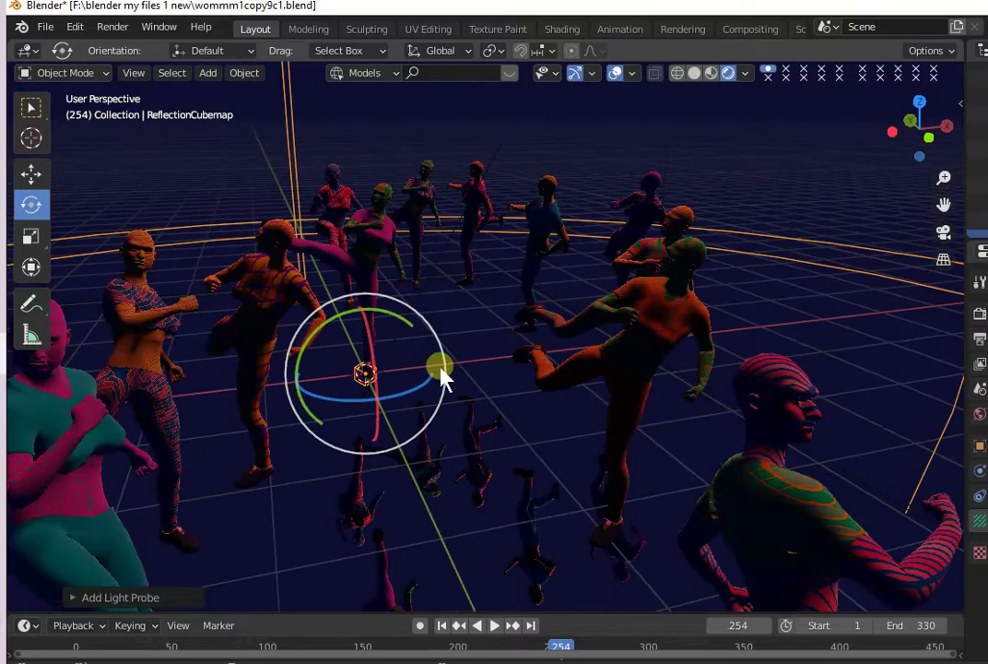
scroll(443, 378, "down", 1)
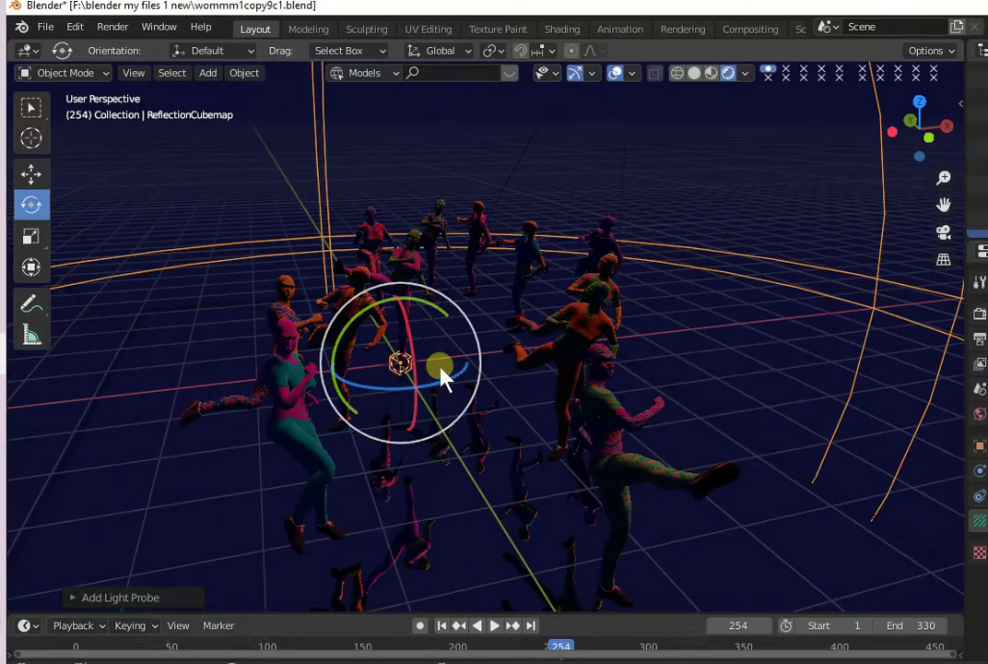
scroll(443, 378, "down", 1)
scroll(443, 378, "down", 1)
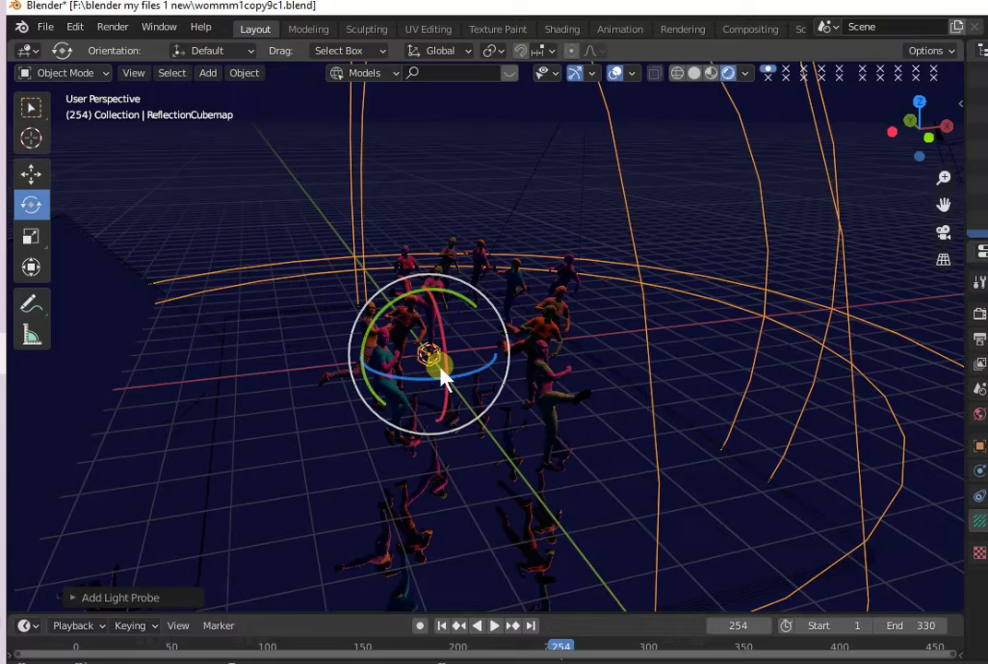
scroll(443, 378, "down", 1)
scroll(442, 378, "down", 1)
scroll(442, 378, "up", 1)
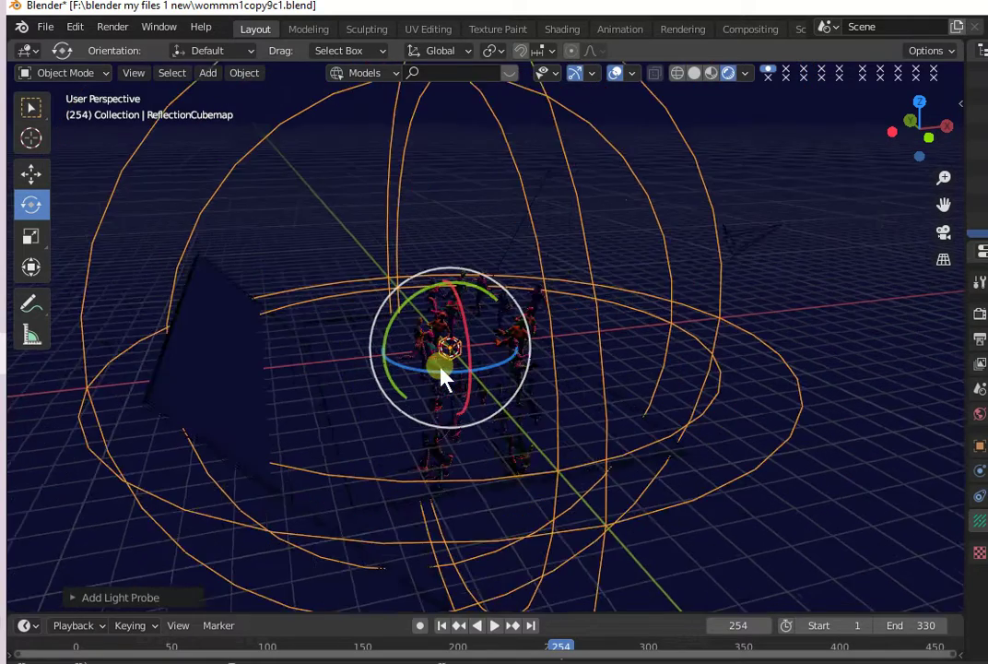
scroll(442, 378, "up", 1)
scroll(442, 378, "up", 1)
scroll(443, 378, "up", 1)
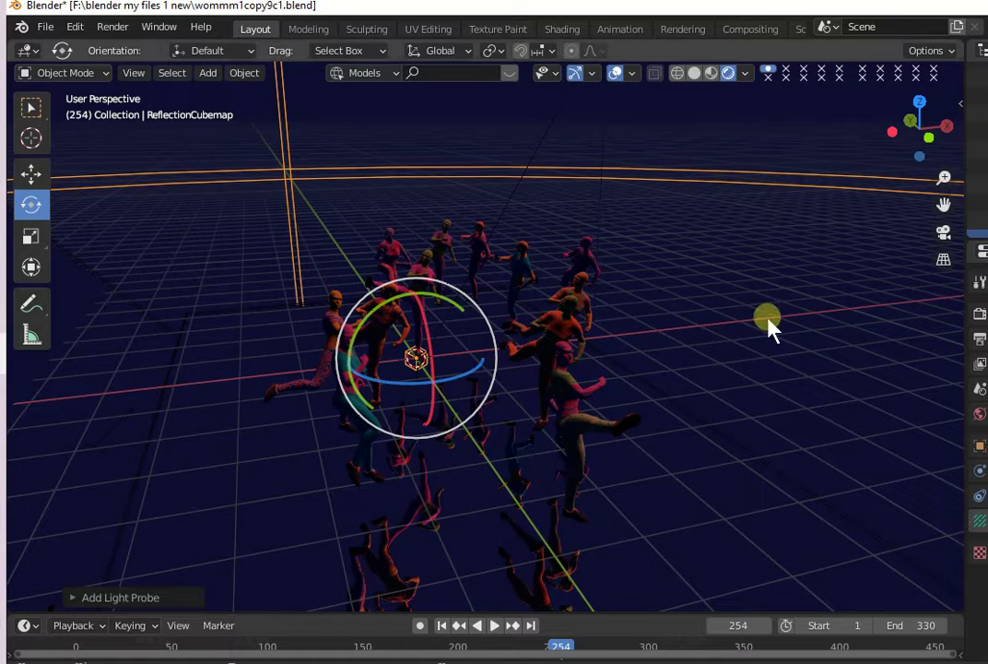
- Deselect the cubemap, orbit to a low view, and add an Area light among the dancers
left_click(695, 118)
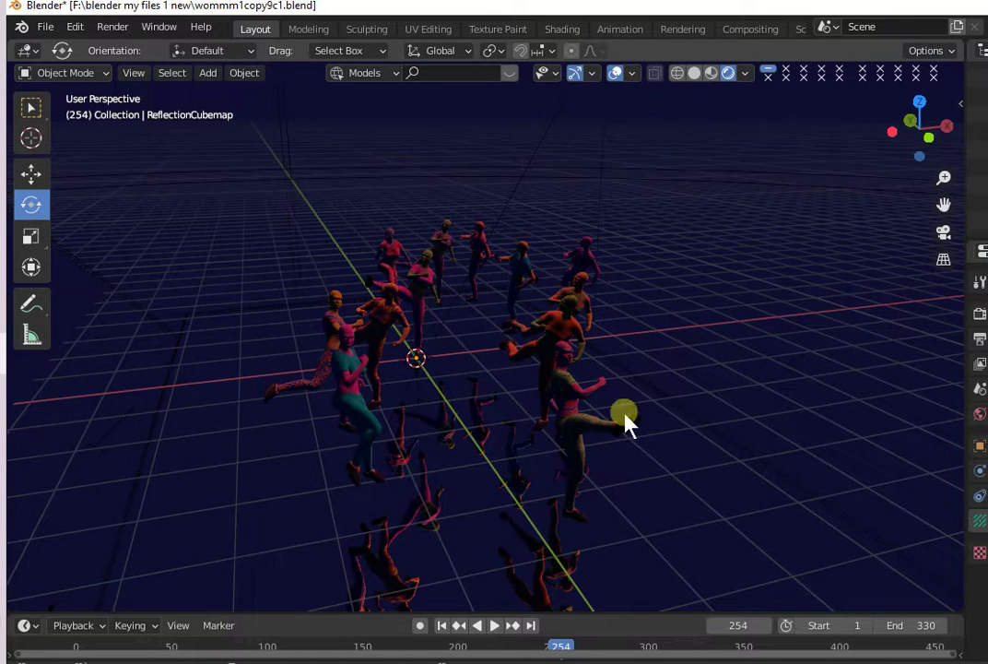
scroll(651, 424, "up", 3)
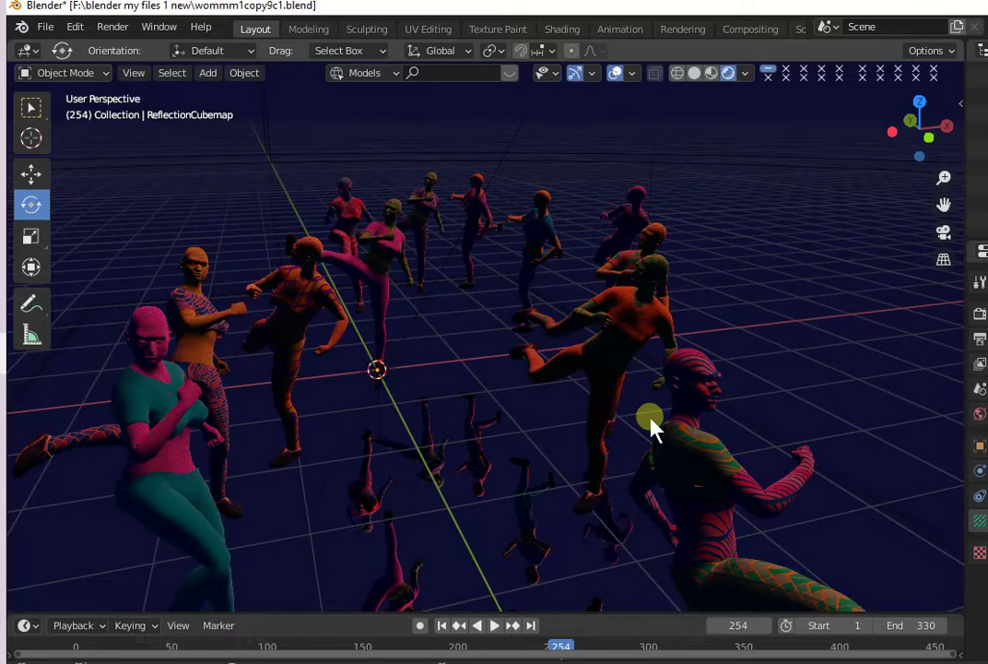
scroll(651, 424, "up", 2)
scroll(651, 424, "up", 2)
scroll(651, 424, "up", 1)
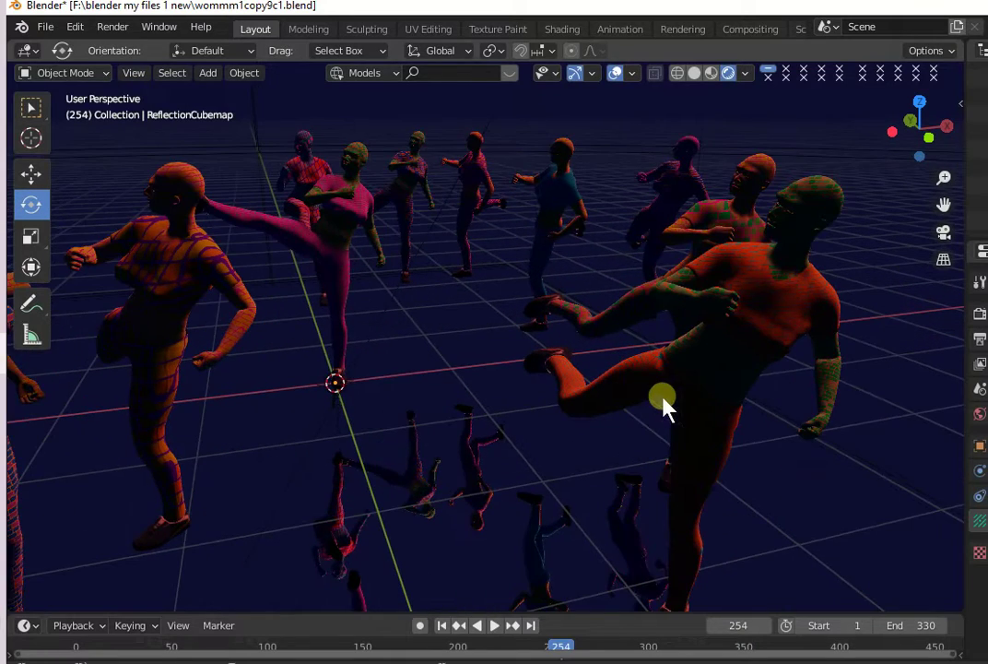
key("KP_8")
key("KP_8")
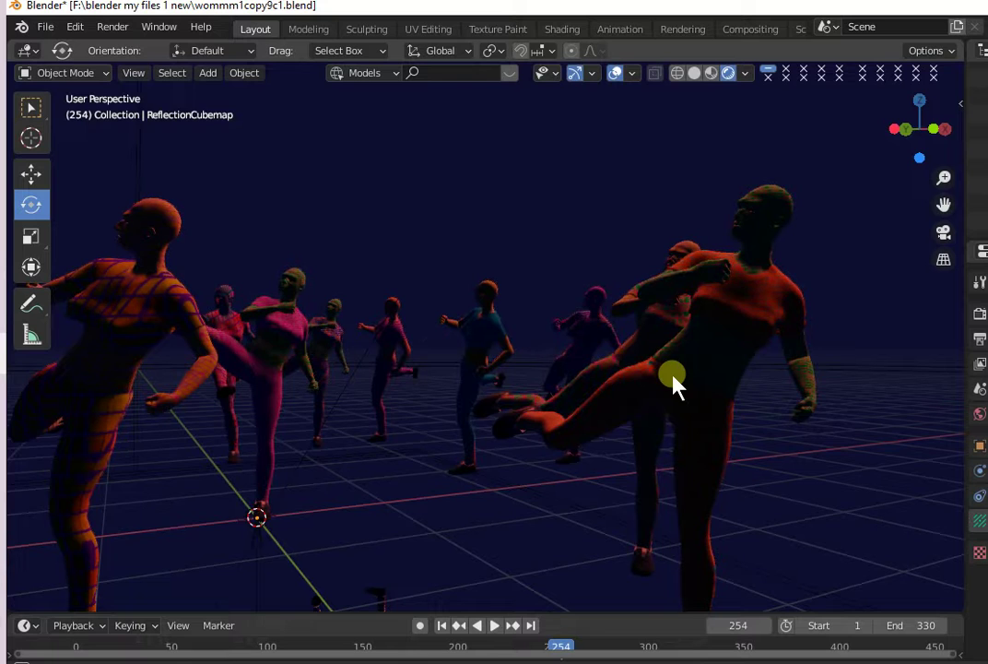
mouse_move(673, 383)
middle_mouse_down()
mouse_move(668, 408)
mouse_move(399, 393)
middle_mouse_up()
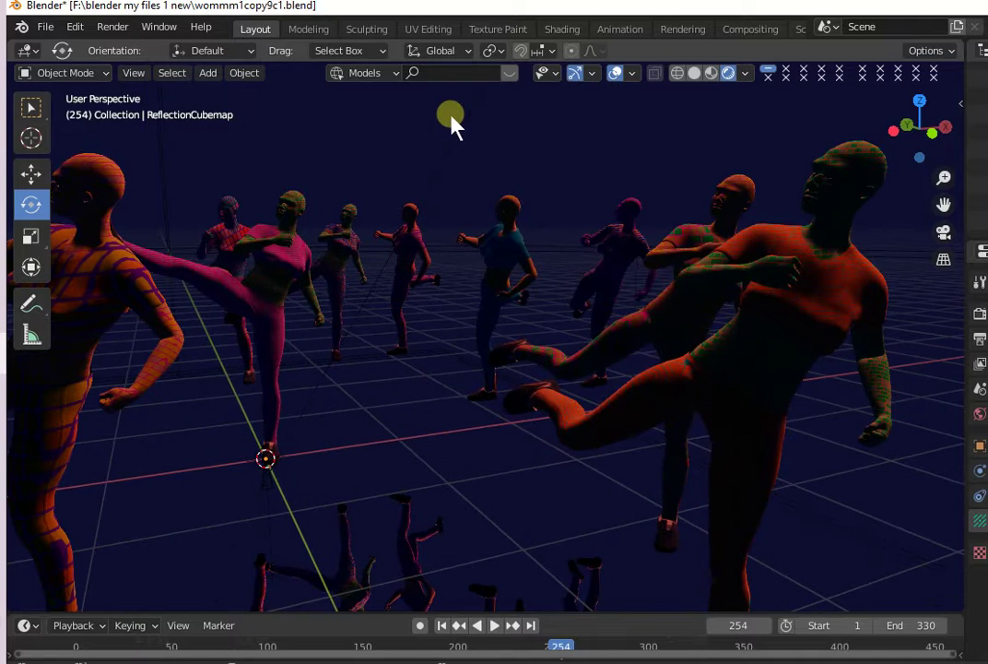
left_click(207, 72)
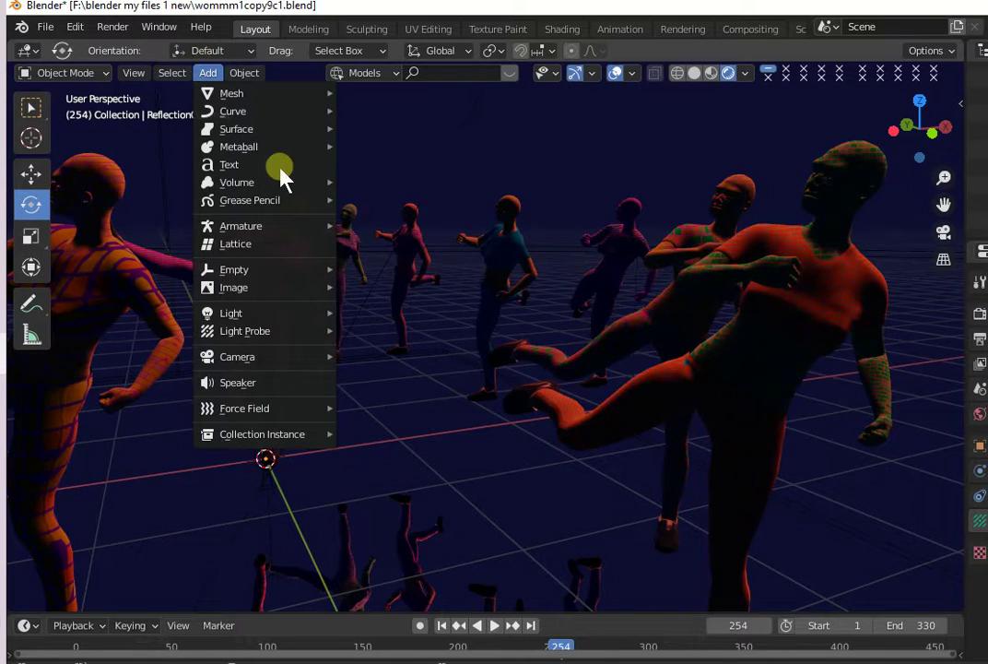
mouse_move(242, 313)
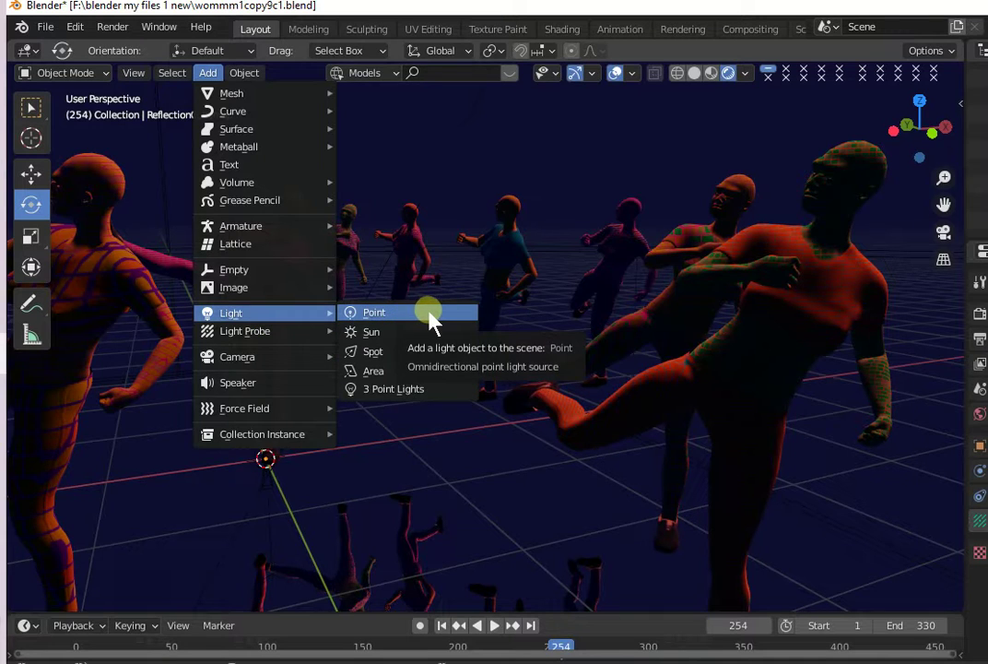
left_click(403, 379)
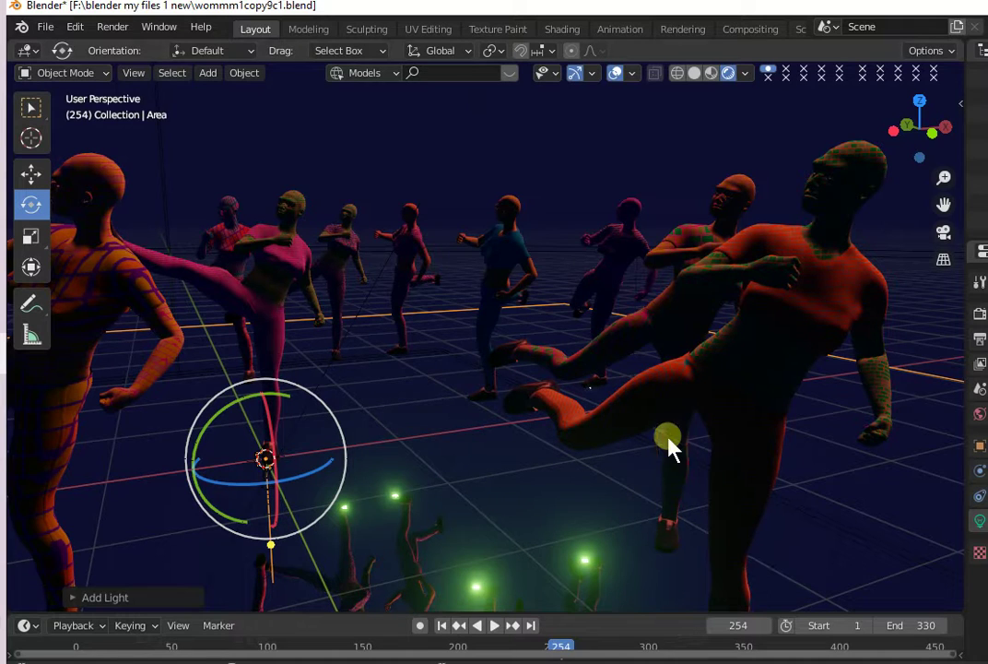
- Move the area light low near the floor so its green glow hits the dancers' shoes
key("ctrl+z")
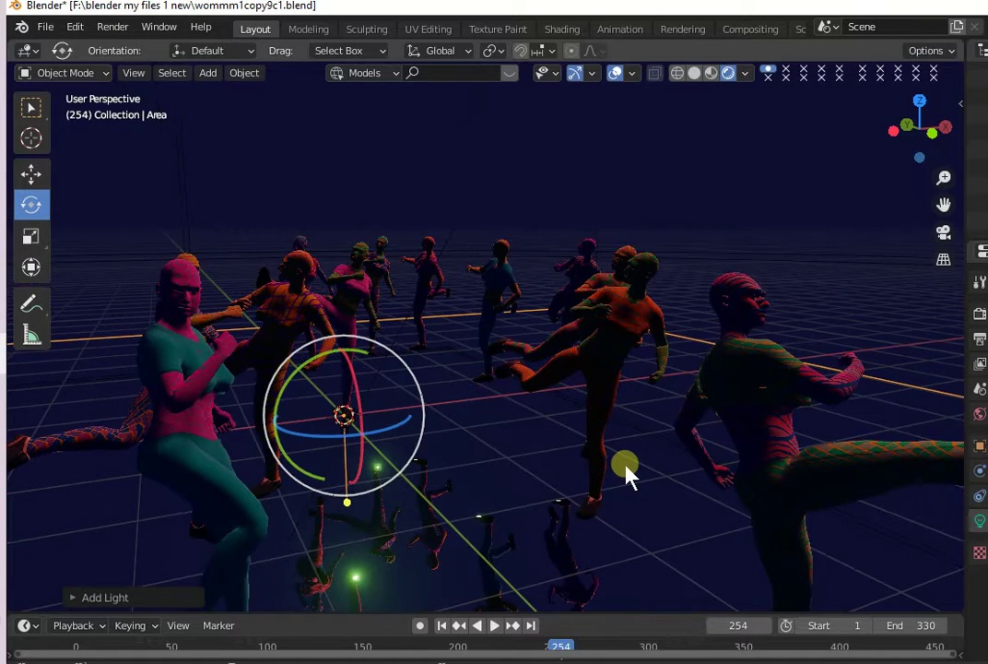
key("ctrl+z")
key("ctrl+z")
key("ctrl+z")
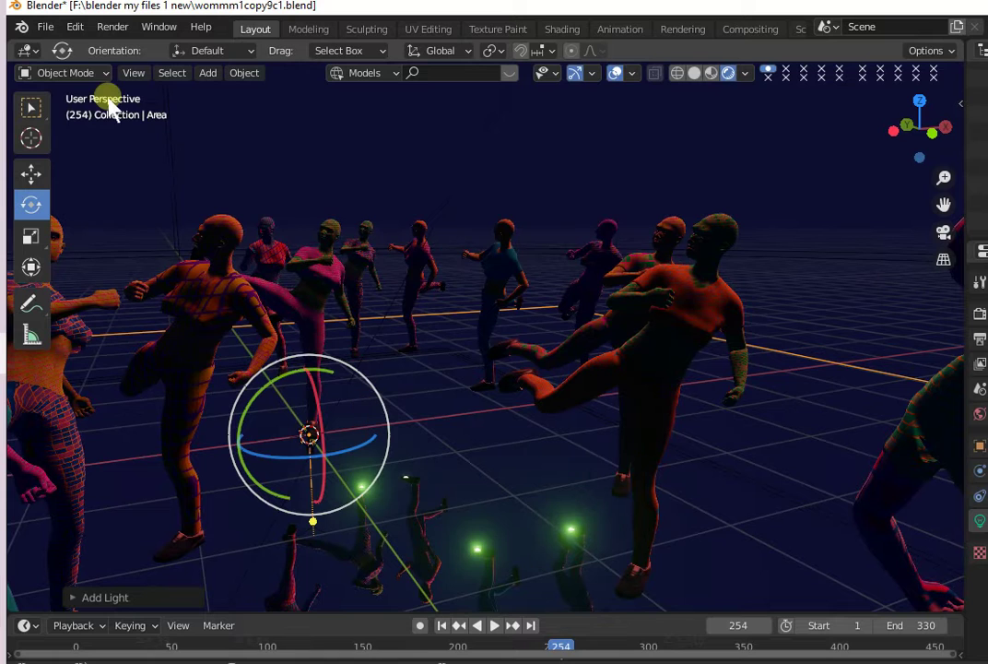
left_click(30, 172)
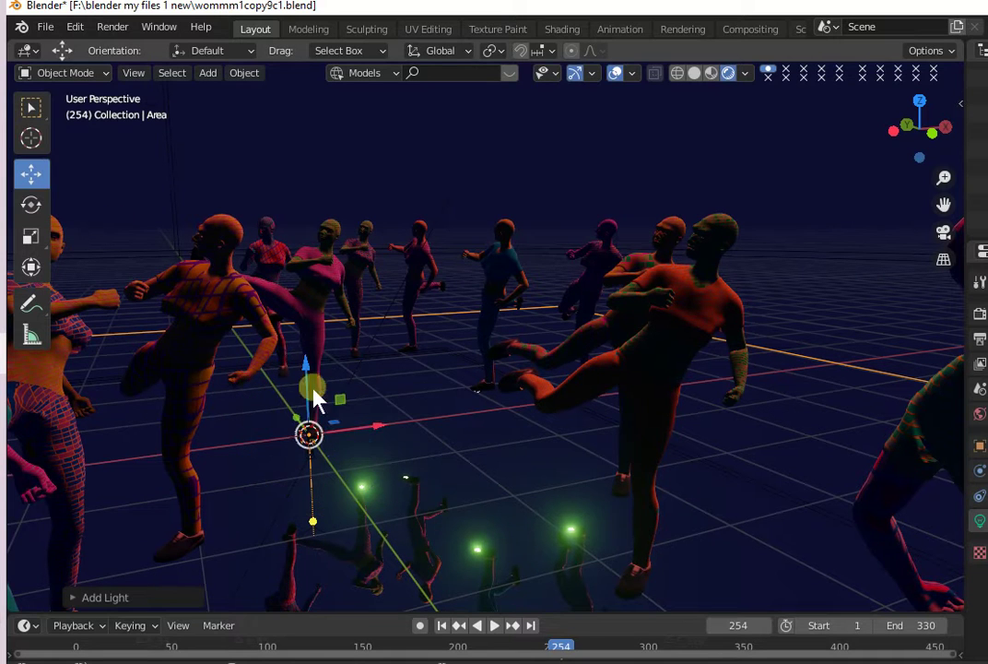
mouse_move(314, 388)
left_mouse_down()
mouse_move(324, 334)
mouse_move(334, 377)
mouse_move(335, 351)
mouse_move(342, 362)
left_mouse_up()
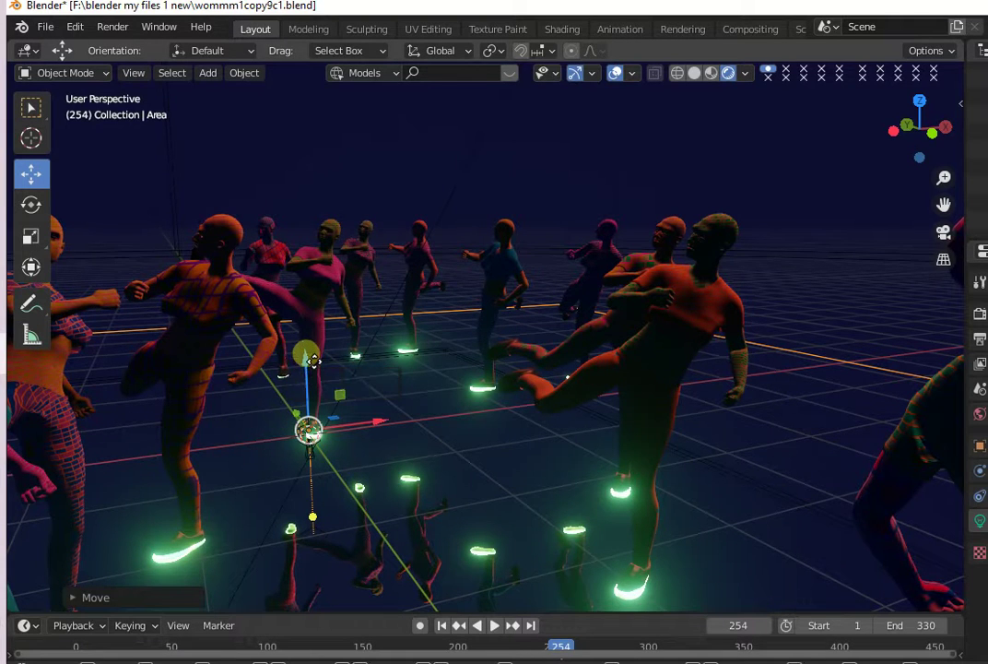
- Lift the area light along Z so its glow reaches the pink kicking figure
mouse_move(313, 360)
left_mouse_down()
mouse_move(310, 310)
mouse_move(335, 195)
mouse_move(340, 267)
mouse_move(964, 304)
left_mouse_up()
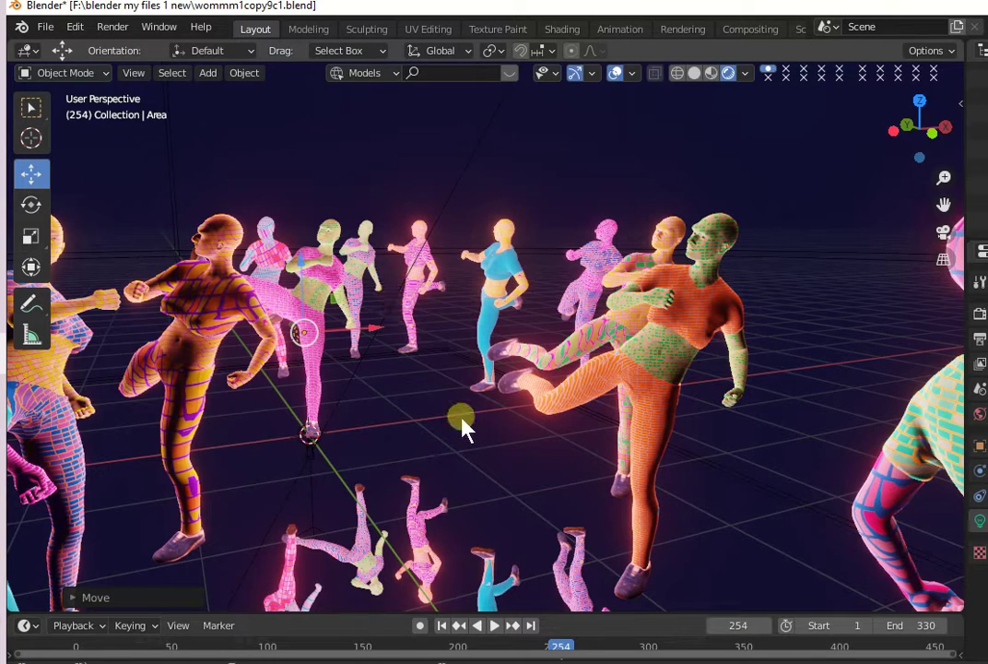
mouse_move(461, 427)
middle_mouse_down()
mouse_move(655, 412)
mouse_move(668, 426)
mouse_move(771, 424)
mouse_move(732, 443)
mouse_move(499, 346)
mouse_move(417, 386)
mouse_move(411, 416)
middle_mouse_up()
scroll(655, 412, "up", 5)
scroll(418, 378, "up", 5)
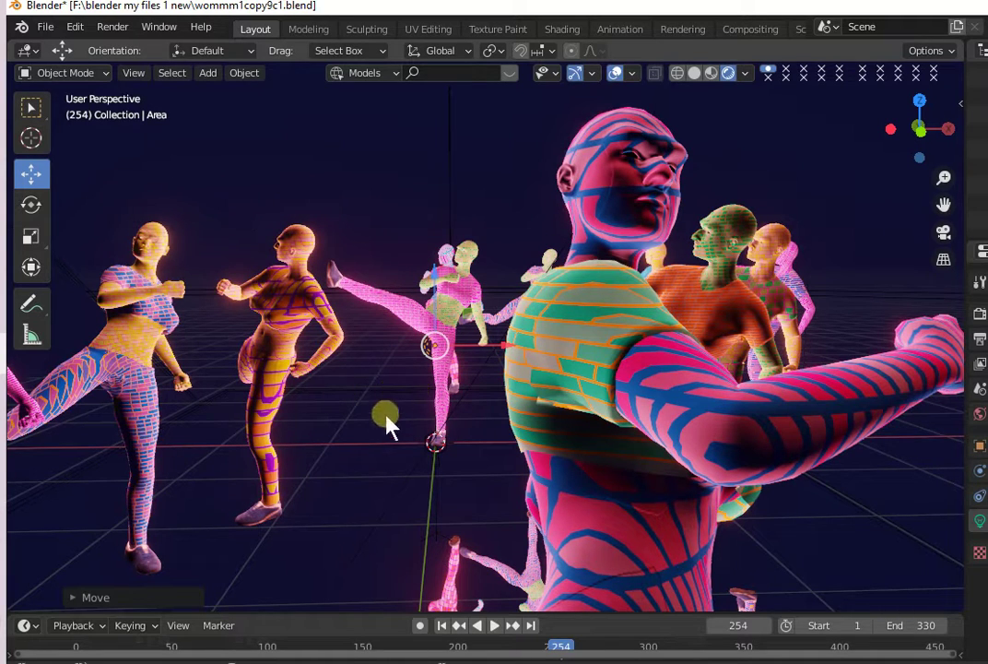
scroll(390, 424, "down", 5)
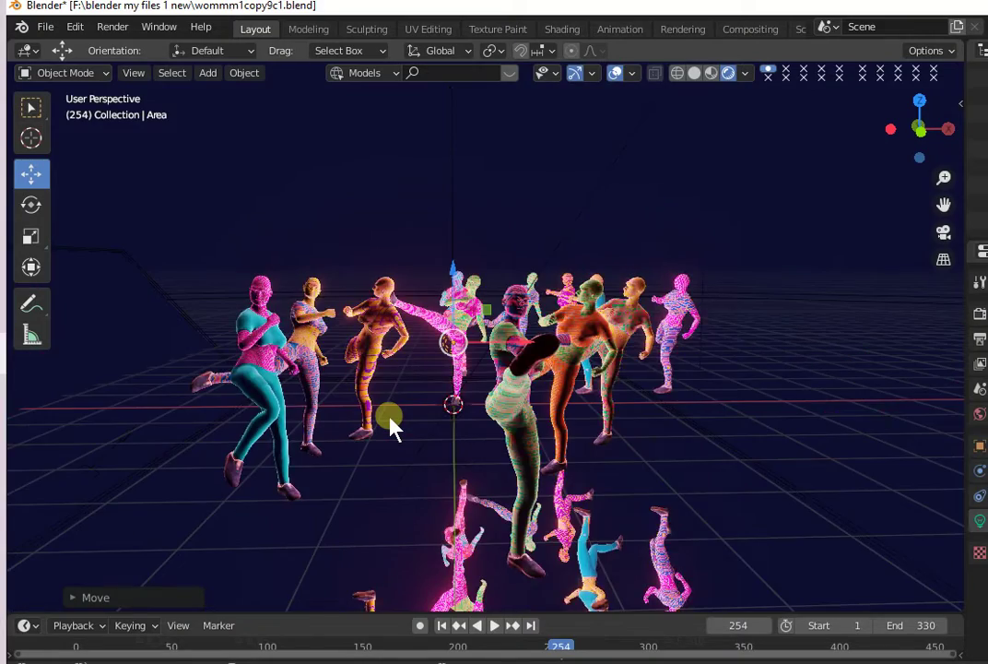
scroll(391, 422, "up", 5)
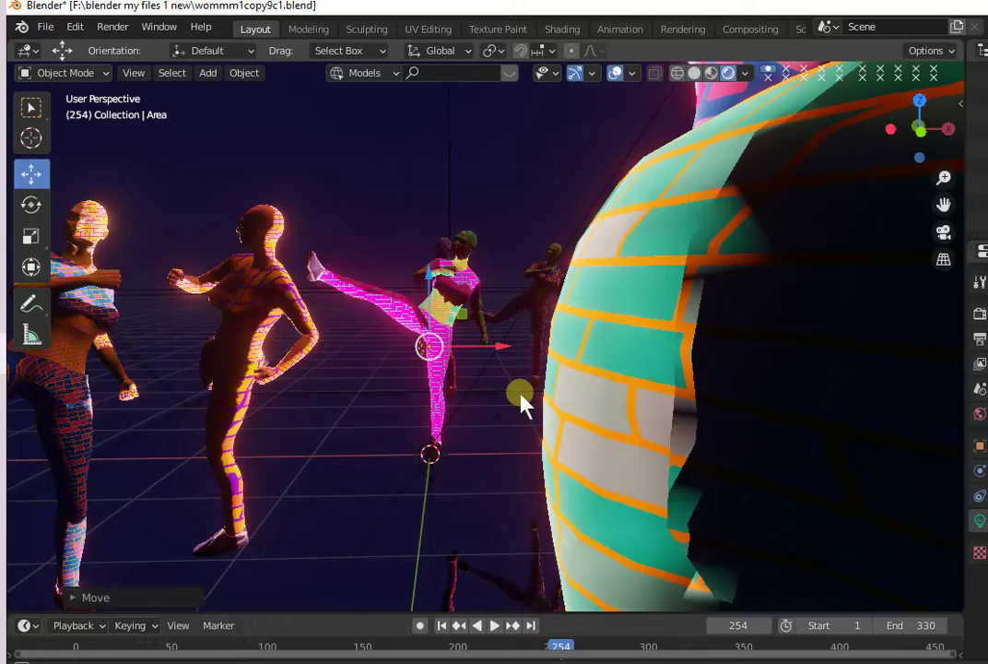
mouse_move(522, 406)
middle_mouse_down()
mouse_move(567, 397)
mouse_move(612, 424)
mouse_move(614, 437)
mouse_move(611, 448)
mouse_move(540, 462)
mouse_move(517, 456)
middle_mouse_up()
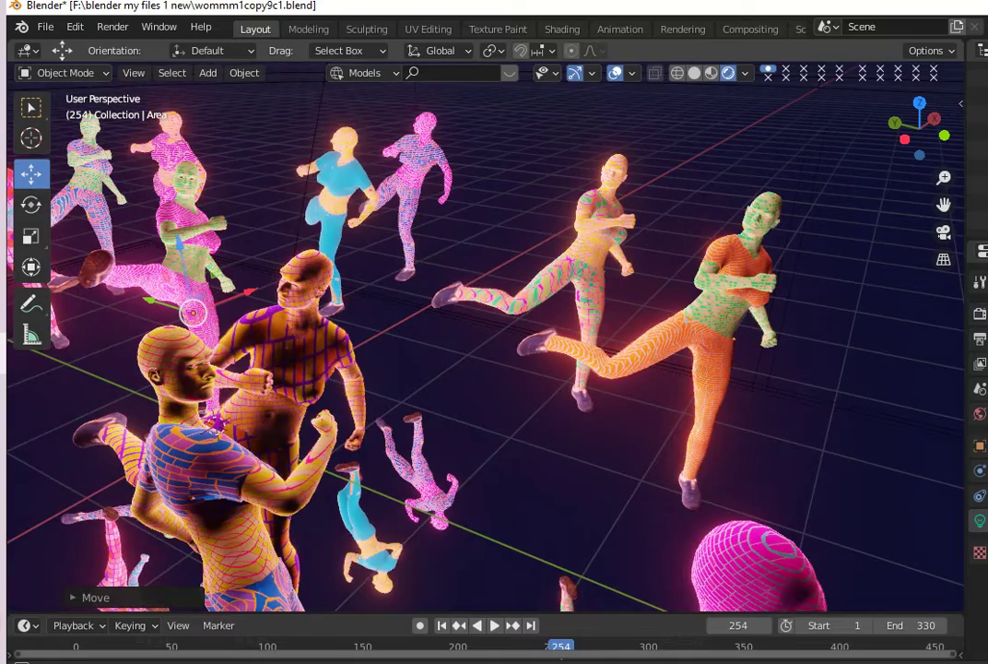
middle_click_drag(849, 423, 849, 397)
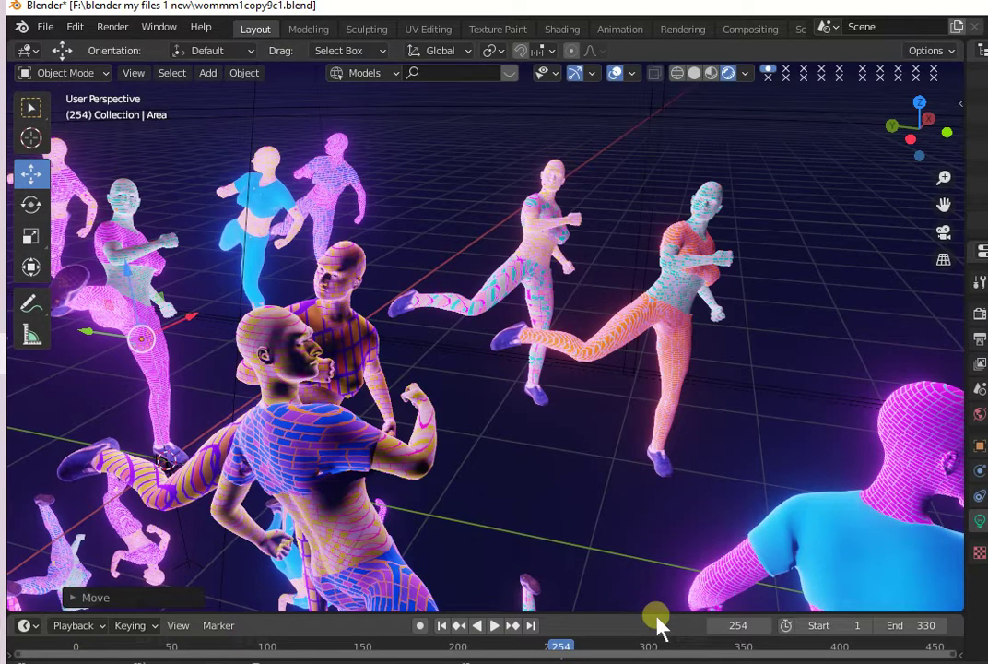
- Bring the kick animation to frame 82 of 330 on the timeline
left_click(232, 645)
key("space")
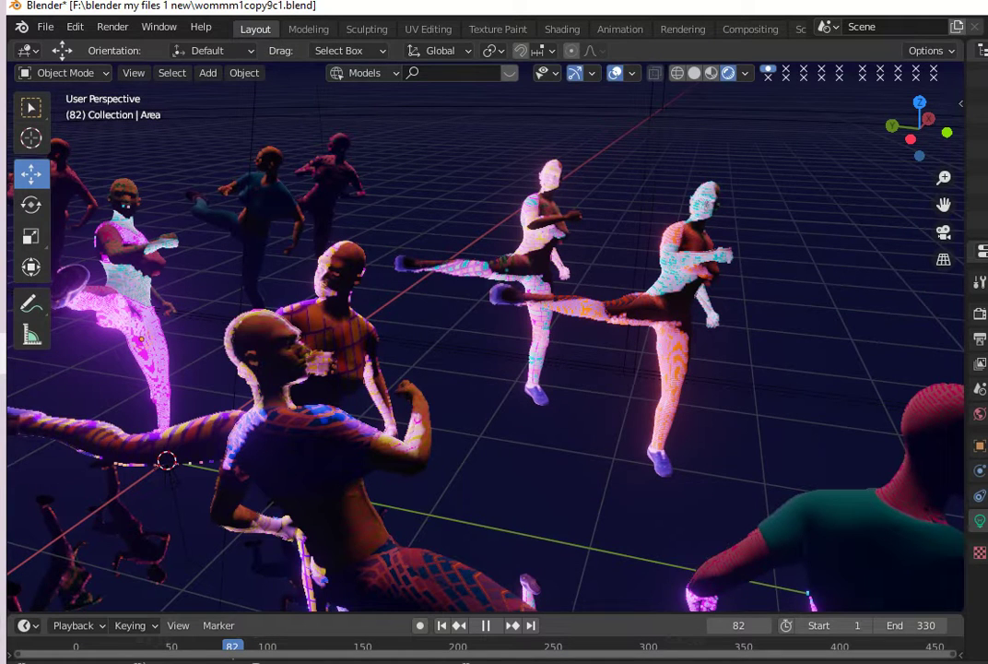
key("space")
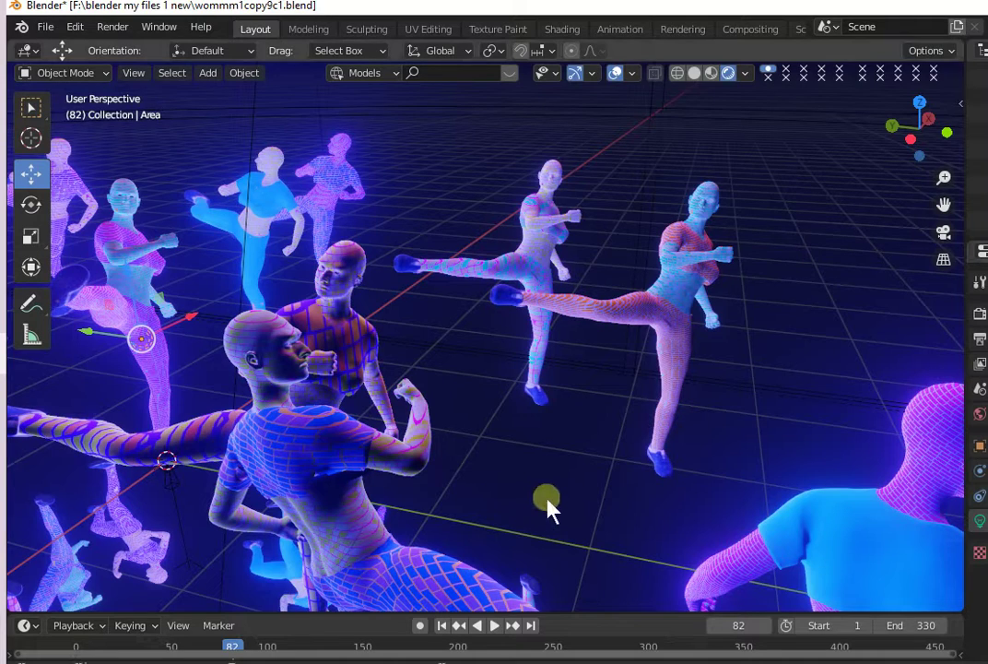
mouse_move(562, 495)
middle_mouse_down()
mouse_move(578, 474)
mouse_move(666, 454)
mouse_move(691, 437)
mouse_move(757, 435)
mouse_move(754, 458)
middle_mouse_up()
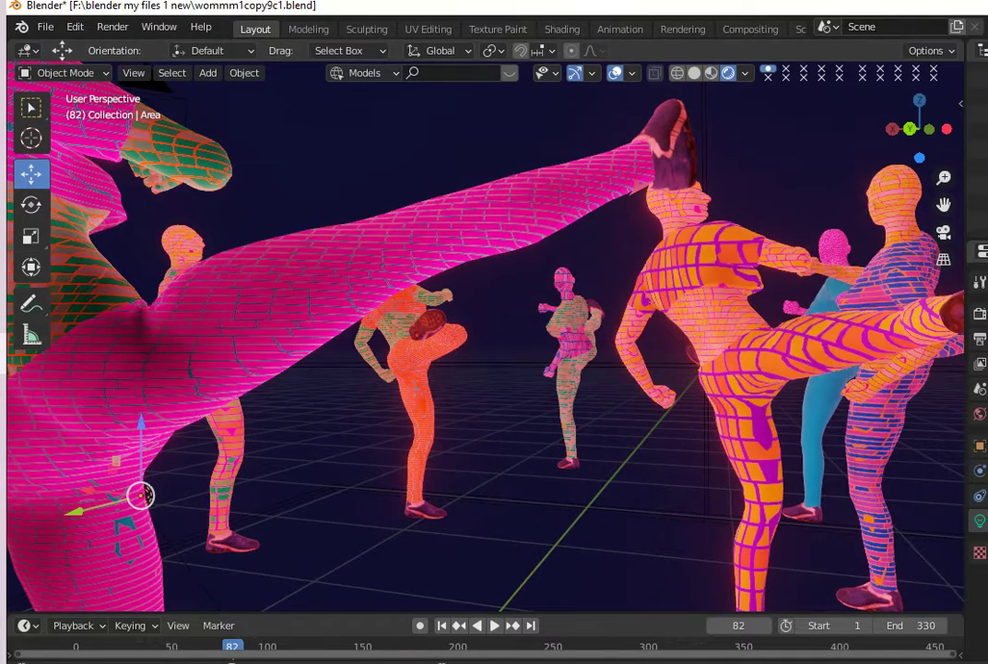
scroll(591, 422, "down", 5)
scroll(590, 422, "down", 3)
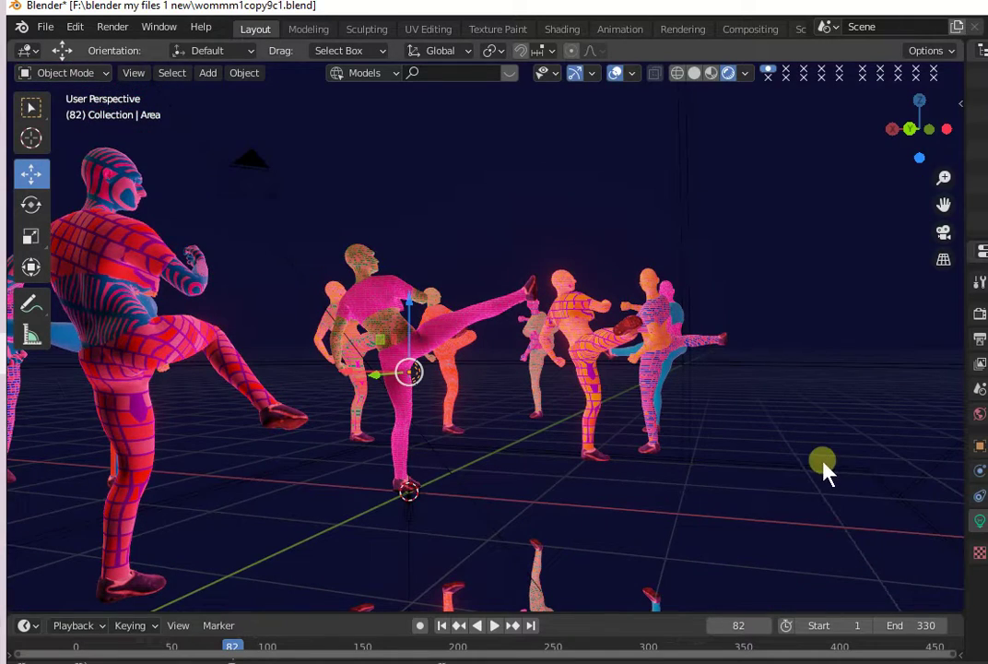
middle_click_drag(844, 463, 830, 432)
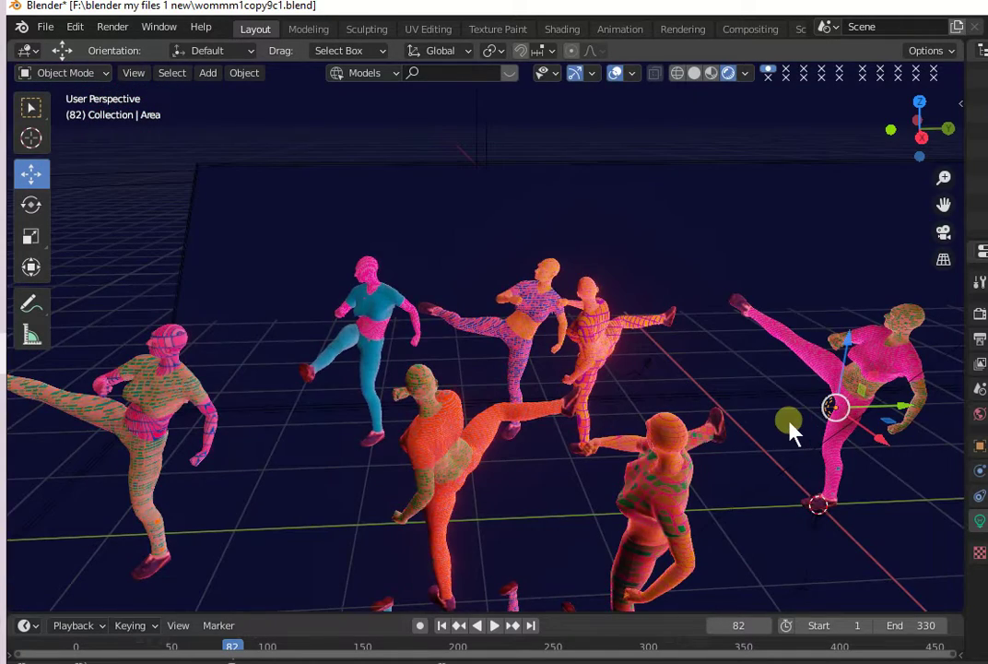
scroll(790, 430, "up", 2)
scroll(789, 427, "up", 3)
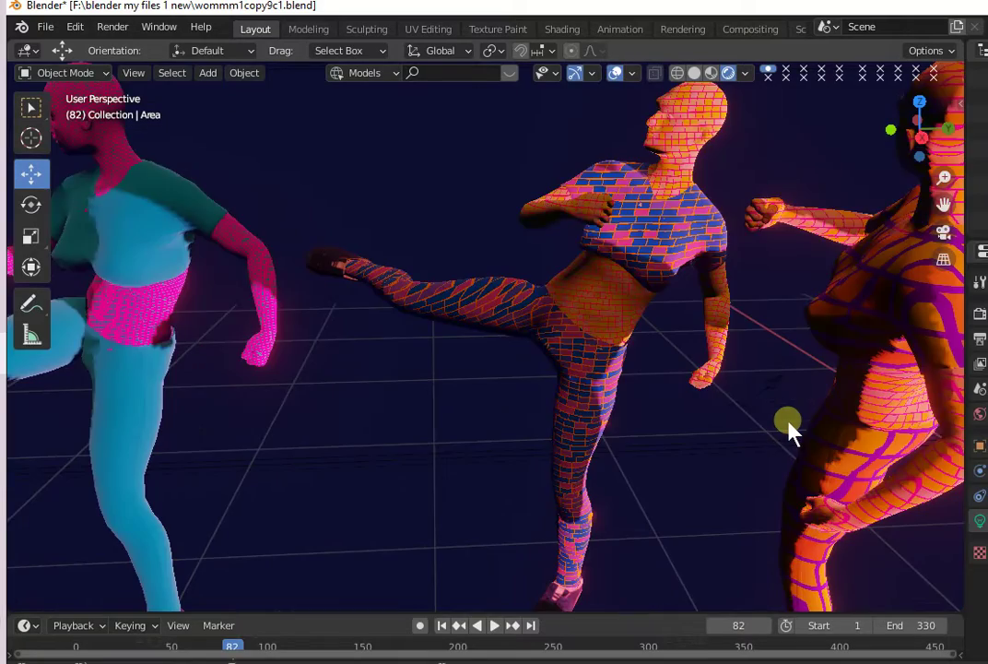
mouse_move(788, 426)
middle_mouse_down()
mouse_move(742, 404)
mouse_move(702, 452)
mouse_move(727, 406)
mouse_move(800, 421)
middle_mouse_up()
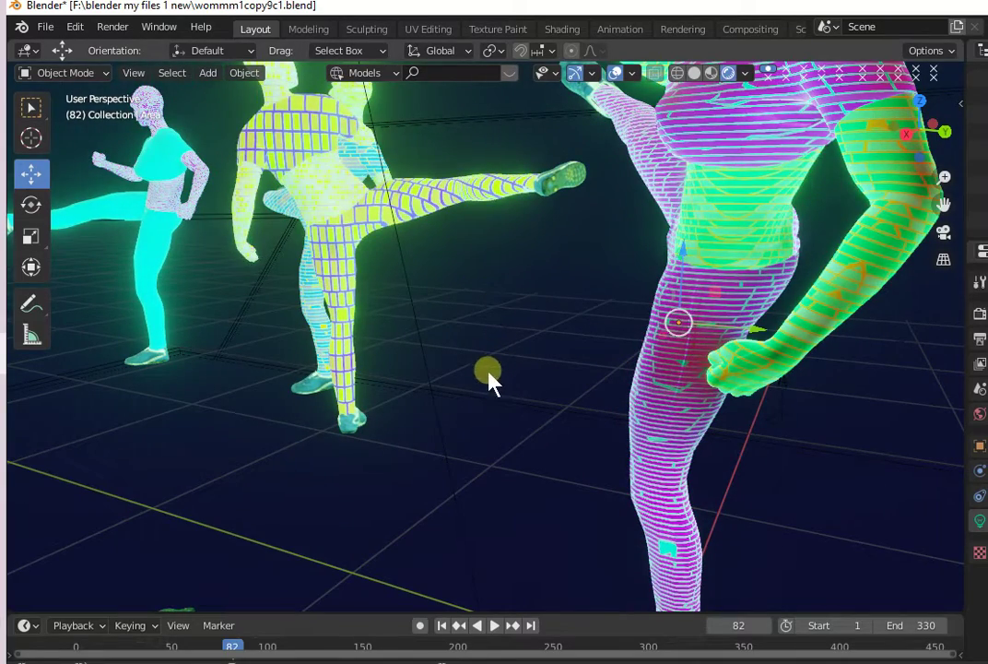
mouse_move(488, 378)
middle_mouse_down()
mouse_move(470, 398)
mouse_move(539, 326)
mouse_move(544, 337)
mouse_move(600, 327)
mouse_move(590, 318)
middle_mouse_up()
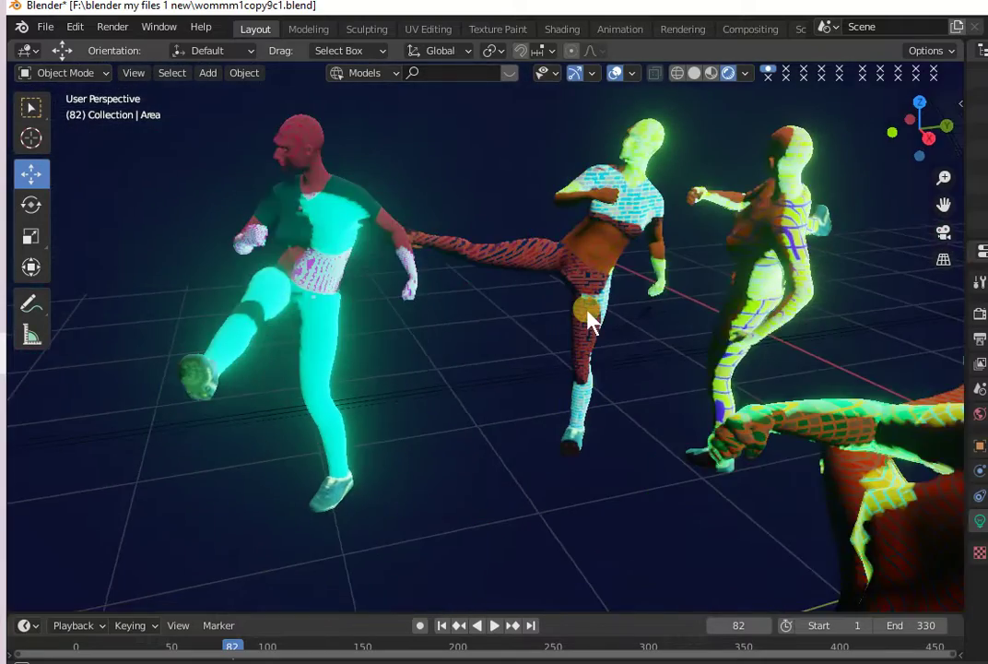
scroll(590, 318, "up", 5)
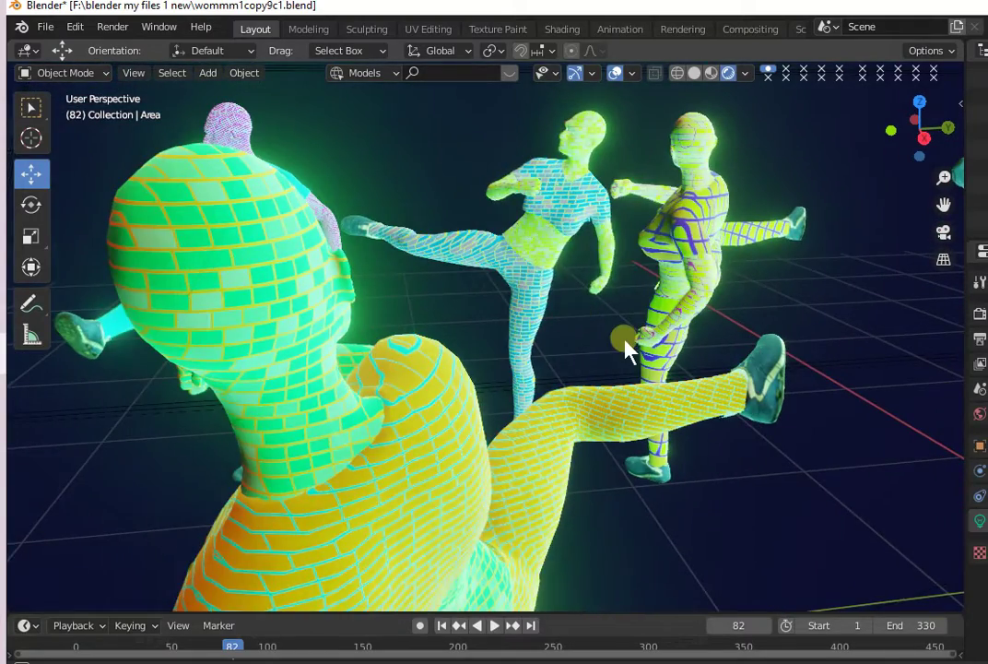
scroll(807, 419, "down", 3)
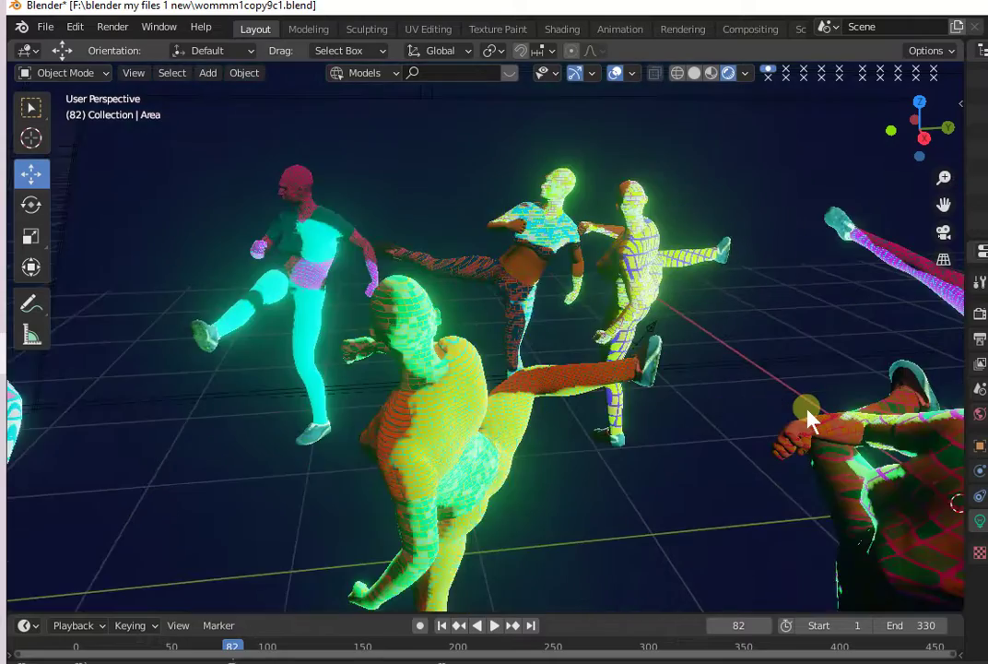
scroll(808, 420, "down", 2)
mouse_move(807, 420)
middle_mouse_down()
mouse_move(804, 364)
mouse_move(802, 401)
middle_mouse_up()
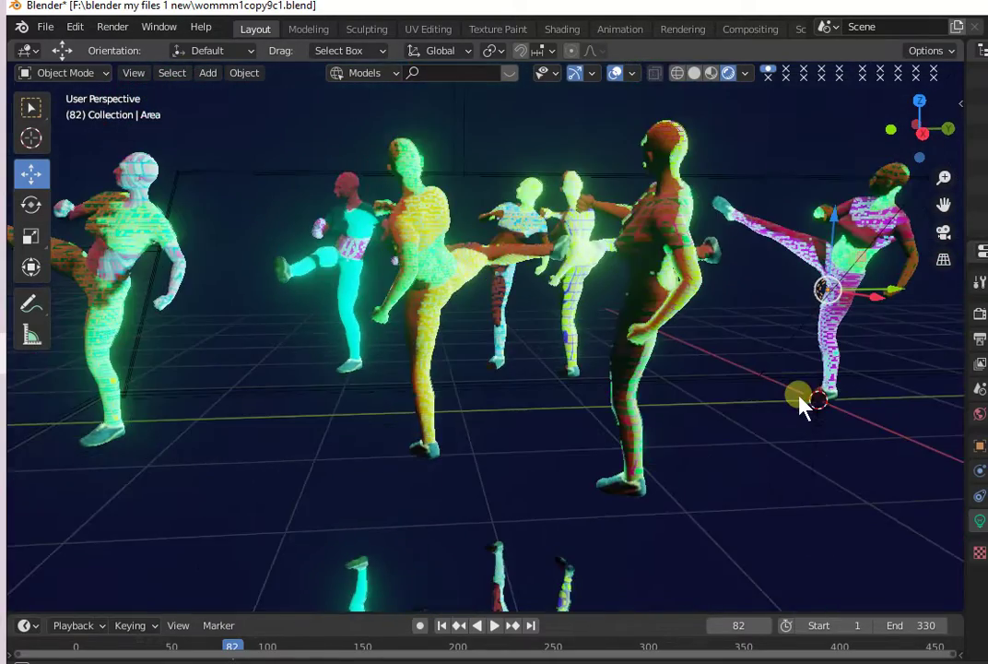
scroll(812, 404, "up", 2)
scroll(816, 404, "up", 2)
scroll(818, 405, "up", 2)
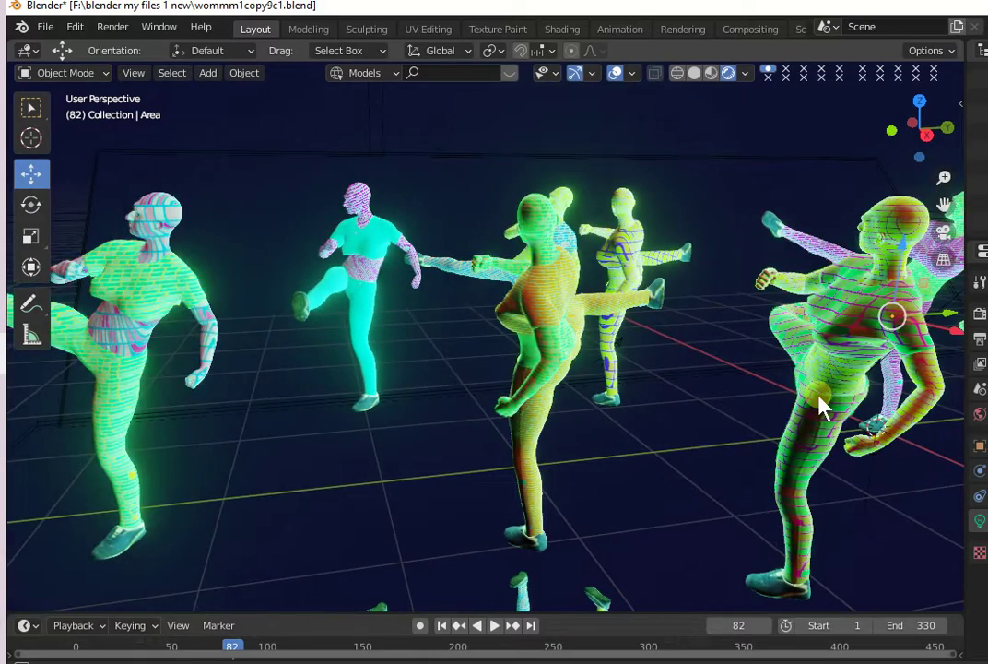
left_click(749, 412)
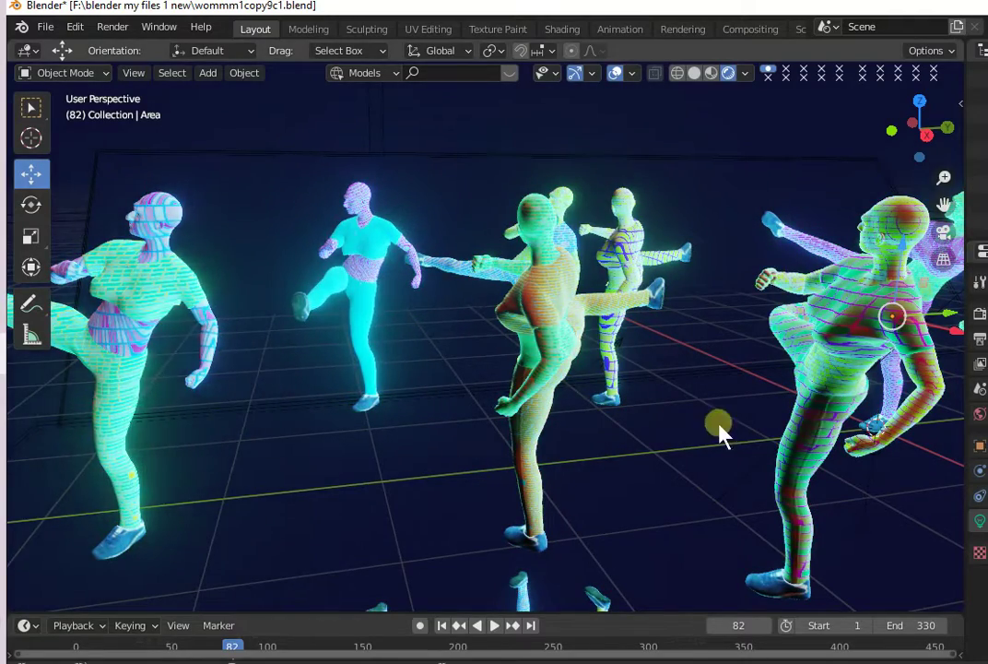
scroll(743, 434, "up", 5)
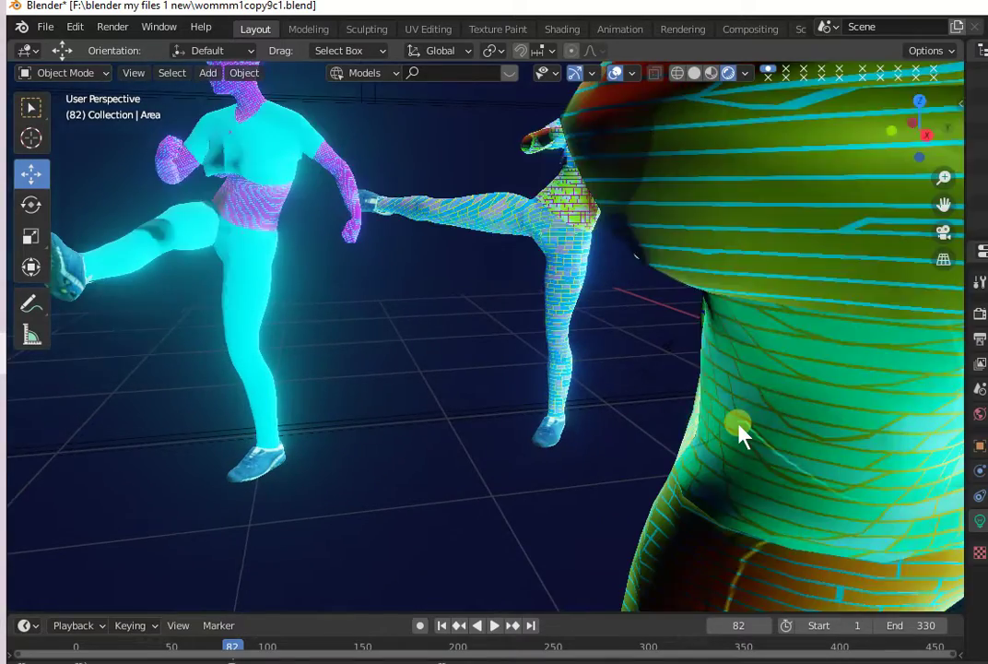
mouse_move(742, 433)
middle_mouse_down()
mouse_move(825, 438)
mouse_move(703, 420)
mouse_move(633, 437)
mouse_move(938, 441)
mouse_move(54, 411)
mouse_move(57, 399)
mouse_move(44, 397)
mouse_move(965, 393)
mouse_move(927, 405)
middle_mouse_up()
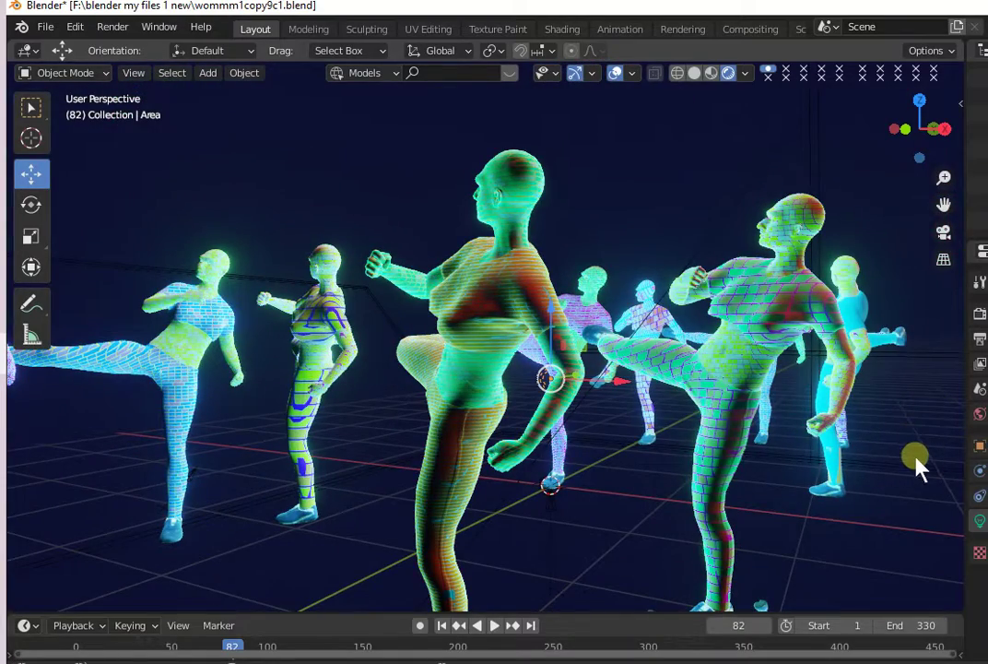
middle_click_drag(902, 483, 916, 409)
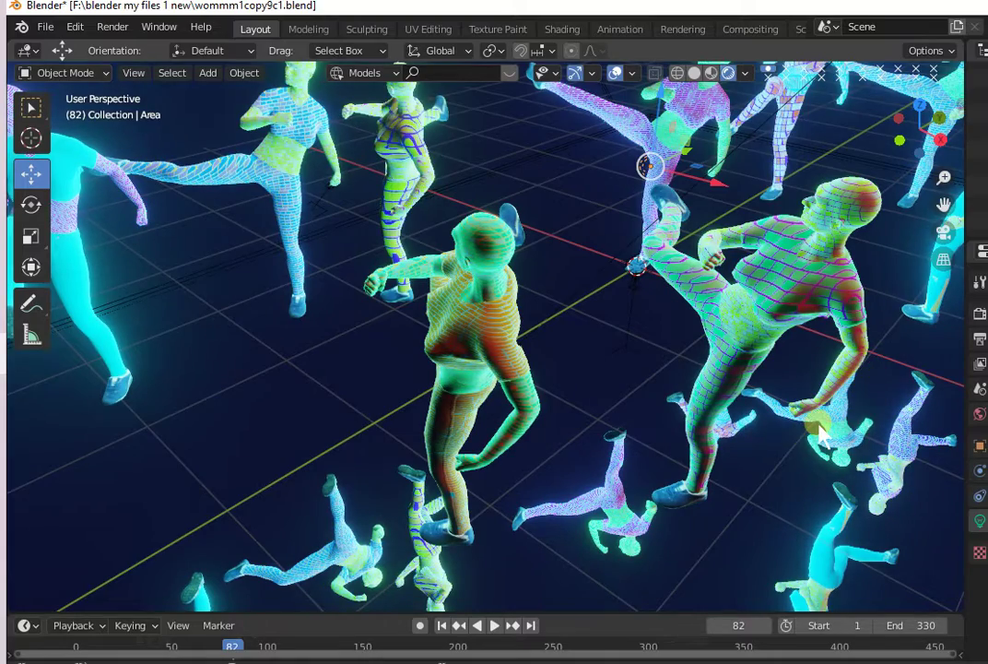
- Reframe the view over the crowd and stop playback at frame 164 of 330
middle_click_drag(821, 434, 839, 422)
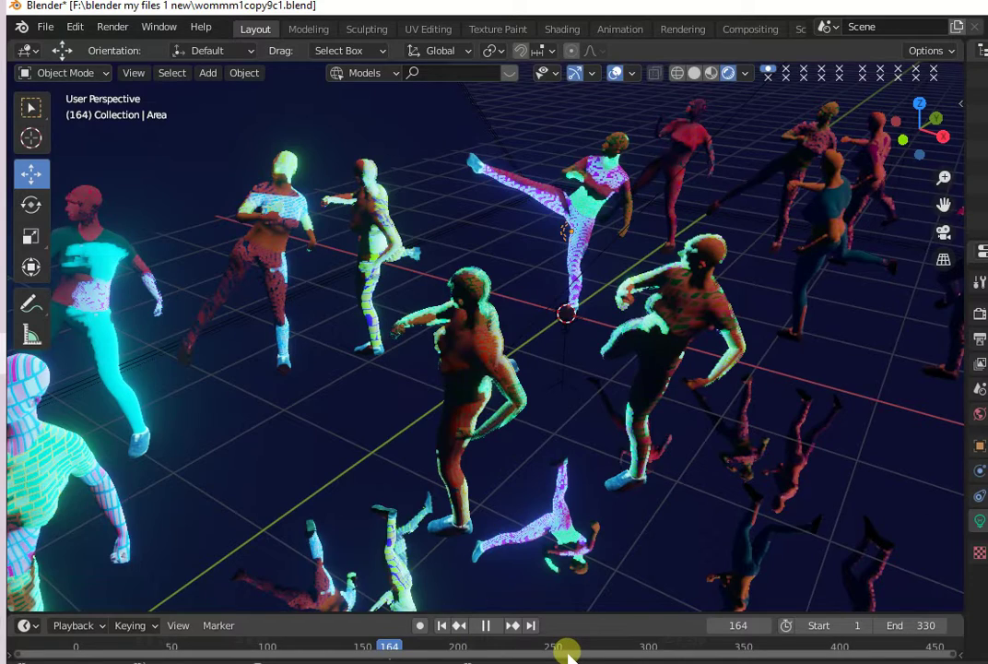
key("space")
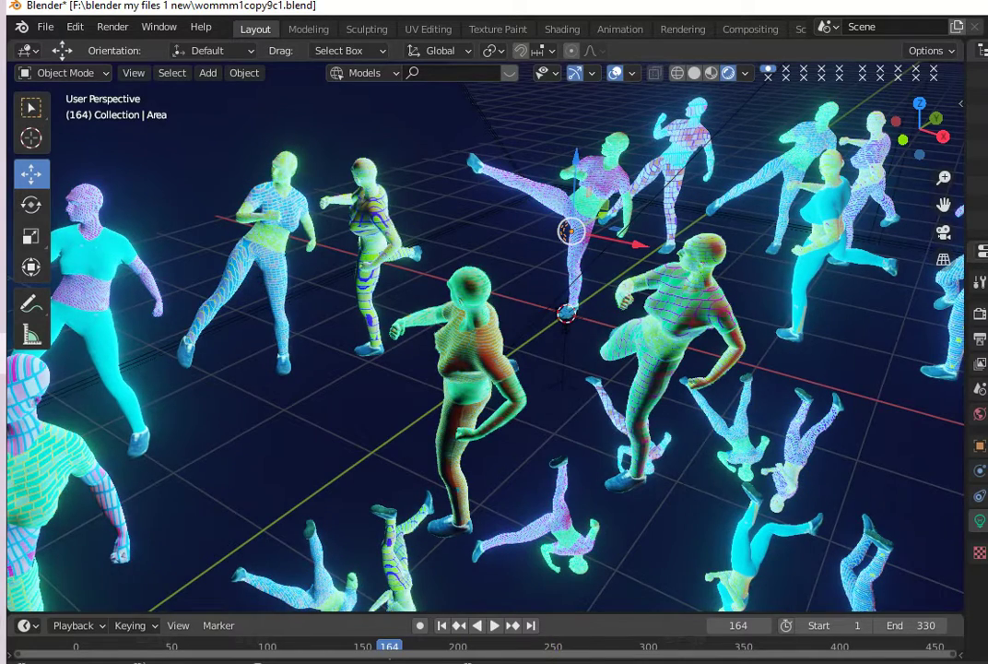
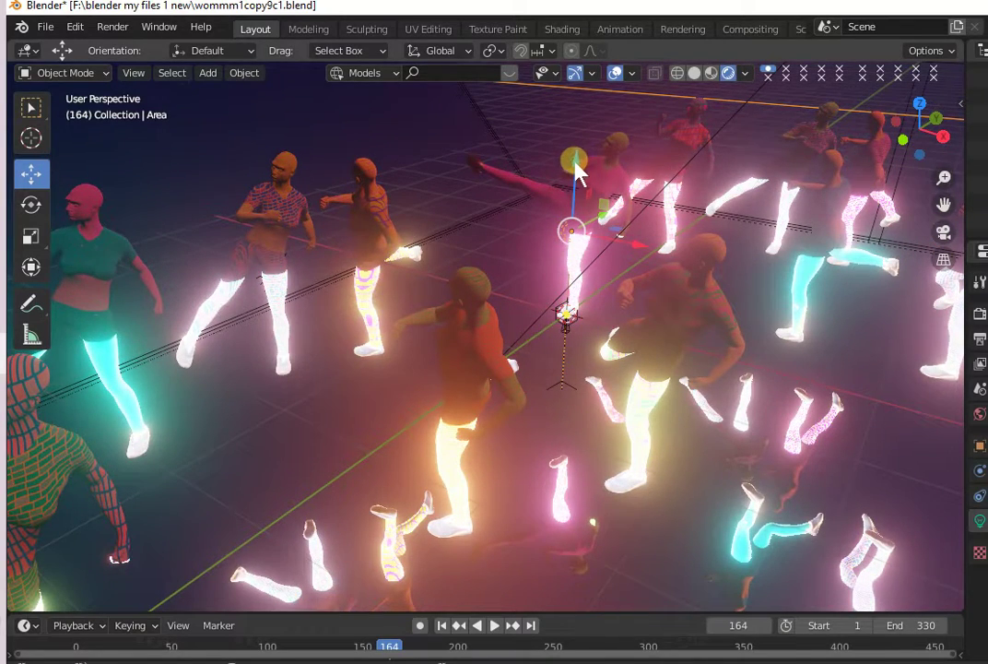
- Lower the area light along Z in three moves toward the kicking figure
mouse_move(576, 166)
left_mouse_down()
mouse_move(583, 234)
mouse_move(613, 136)
mouse_move(620, 144)
left_mouse_up()
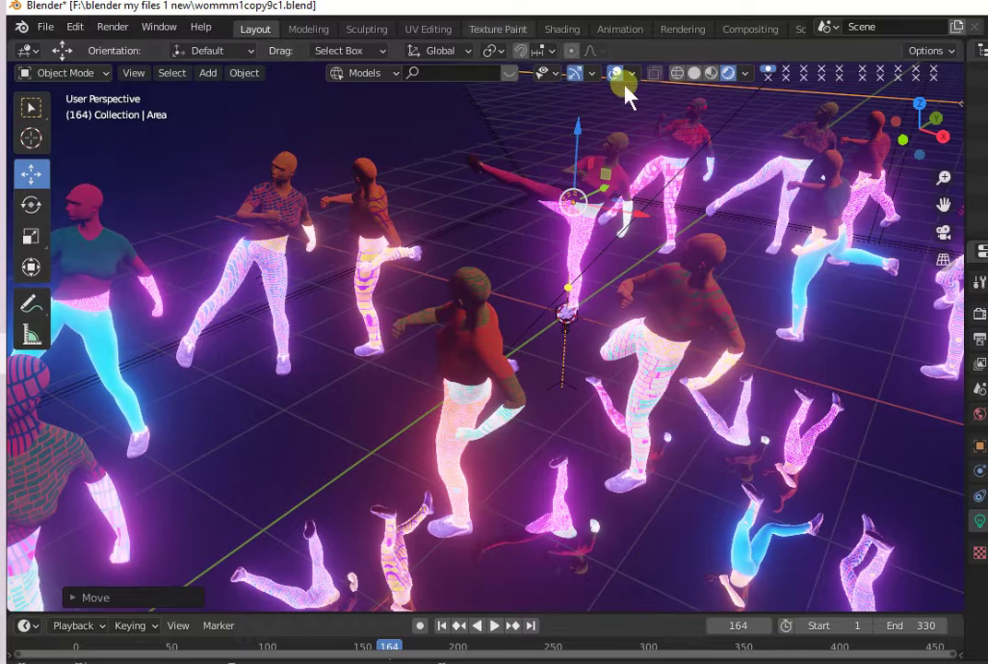
mouse_move(578, 129)
left_mouse_down()
mouse_move(595, 174)
mouse_move(614, 133)
mouse_move(611, 95)
mouse_move(620, 107)
mouse_move(703, 82)
mouse_move(847, 95)
left_mouse_up()
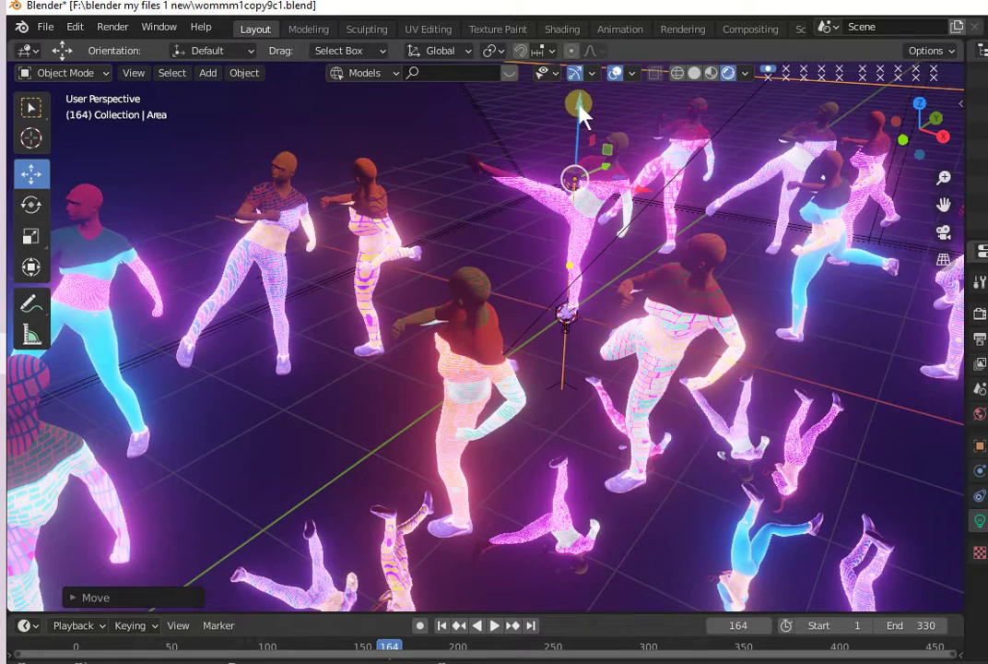
mouse_move(581, 109)
left_mouse_down()
mouse_move(590, 138)
mouse_move(586, 131)
left_mouse_up()
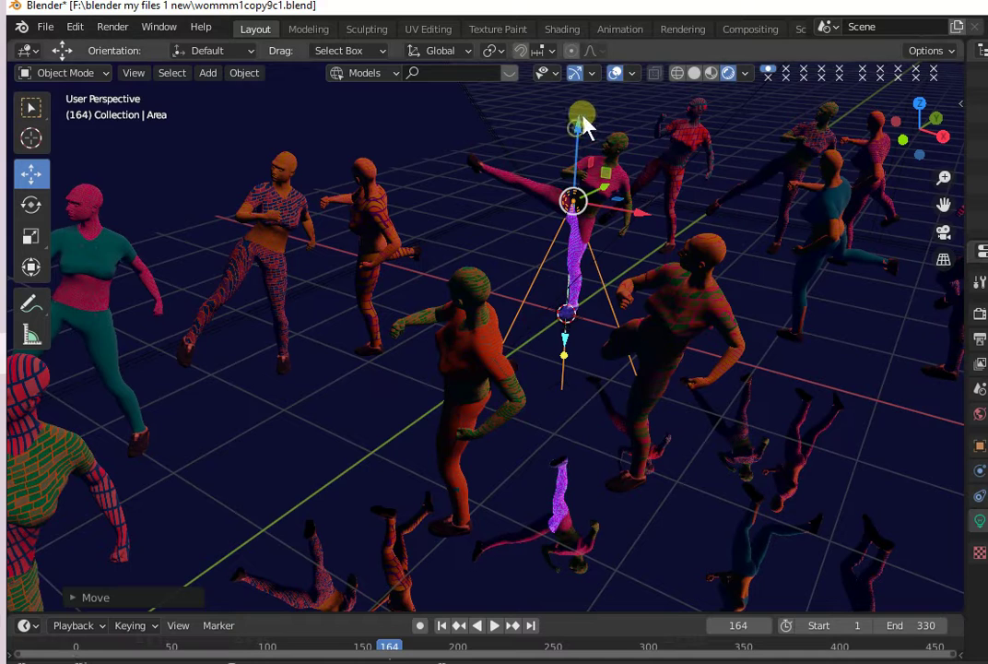
- Raise the light along Z, then bring it about 1.5 m lower toward the dancers
key("g")
key("z")
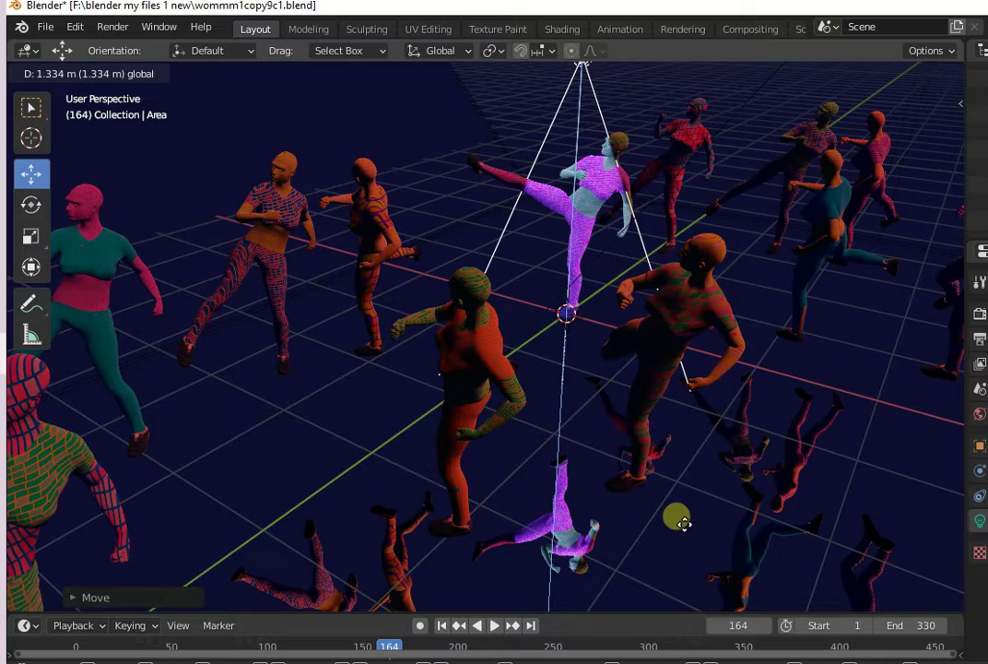
left_click(678, 532)
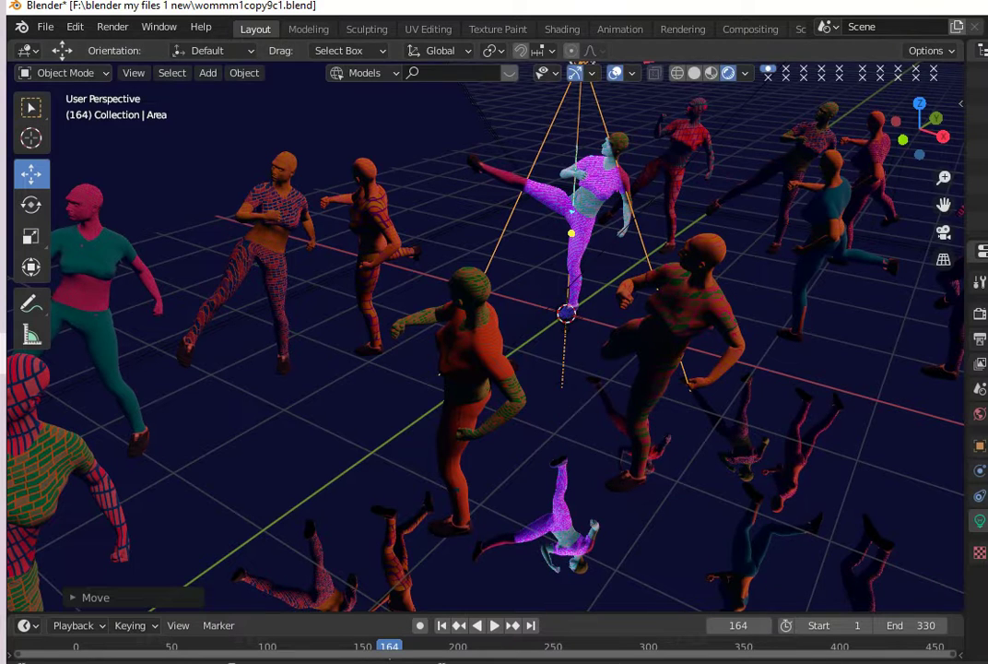
key("alt+a")
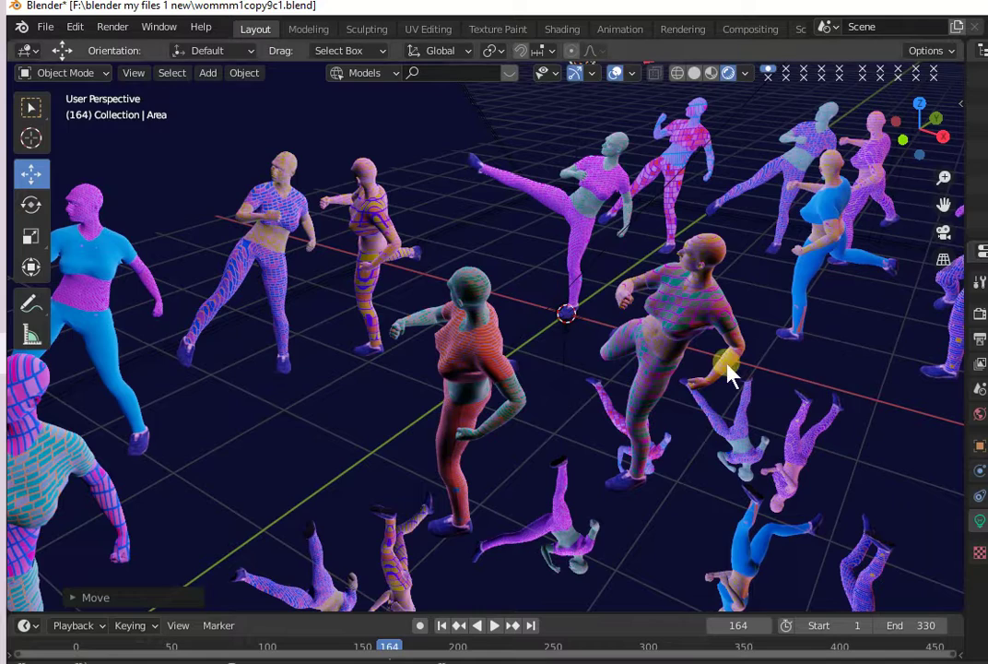
scroll(489, 277, "down", 3)
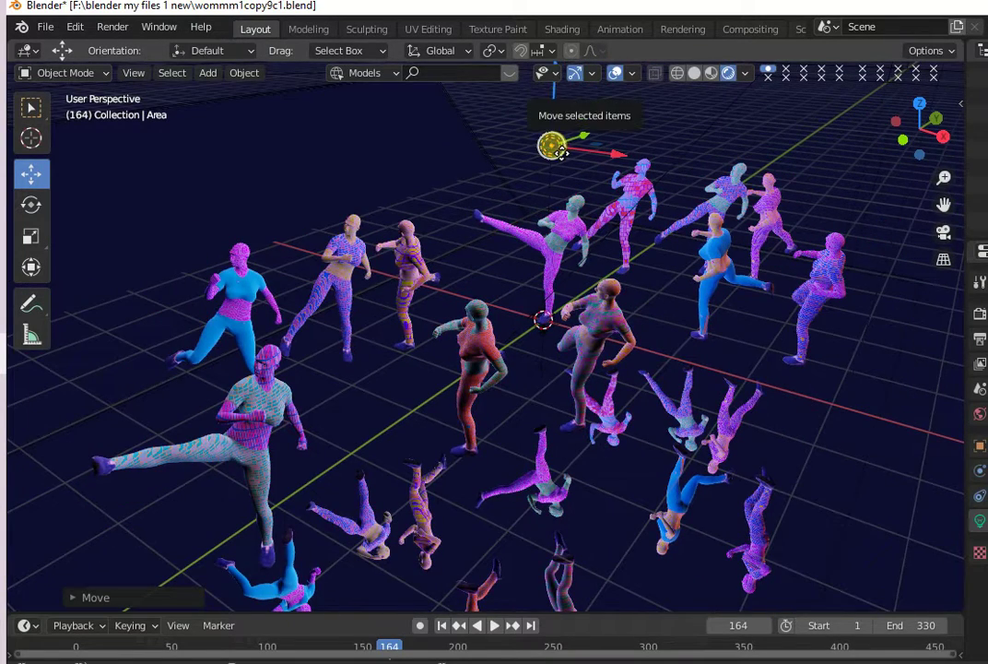
left_click_drag(551, 146, 571, 201)
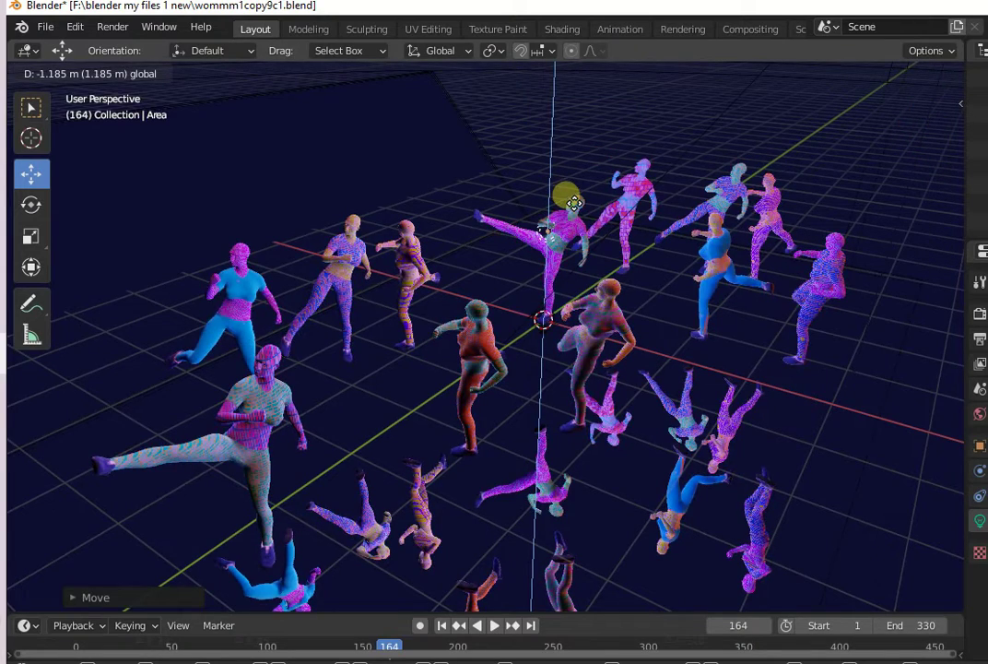
mouse_move(572, 201)
left_mouse_down()
mouse_move(574, 225)
mouse_move(710, 250)
left_mouse_up()
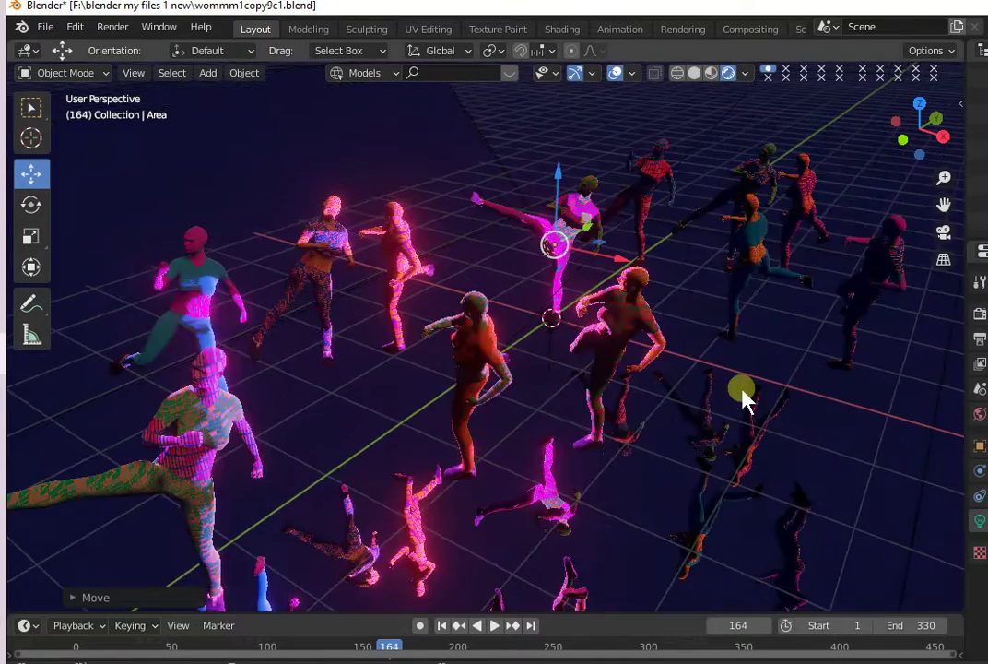
- Zoom in, frame the kicking figure and orbit to a lower angle
scroll(745, 398, "up", 4)
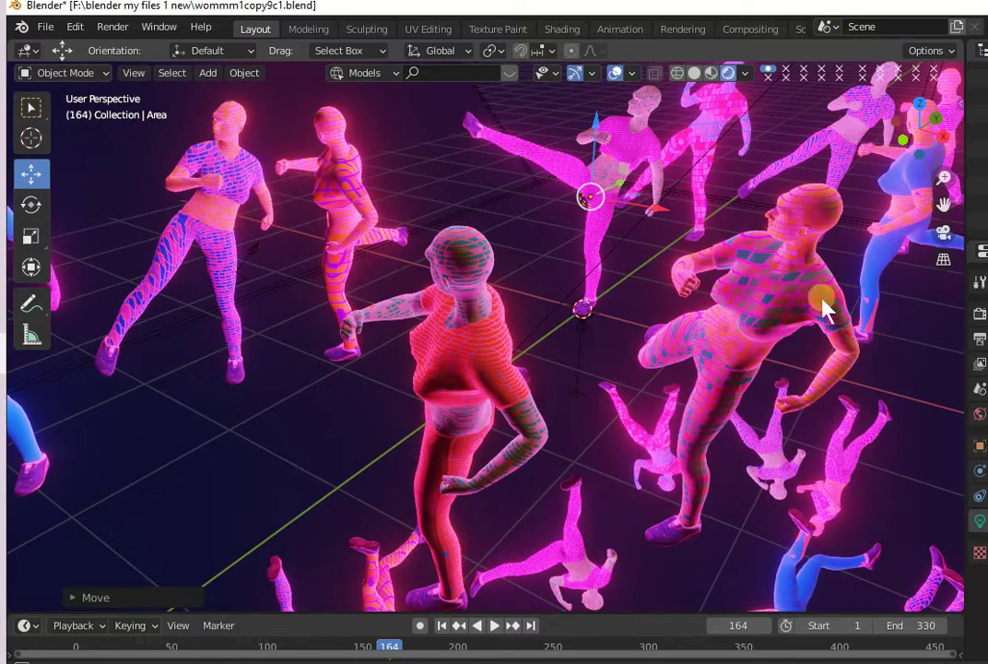
key("KP_Decimal")
mouse_move(815, 314)
middle_mouse_down()
mouse_move(878, 315)
mouse_move(898, 353)
mouse_move(942, 362)
mouse_move(22, 331)
mouse_move(953, 331)
mouse_move(940, 362)
mouse_move(18, 353)
mouse_move(48, 355)
mouse_move(49, 336)
mouse_move(27, 331)
mouse_move(30, 364)
middle_mouse_up()
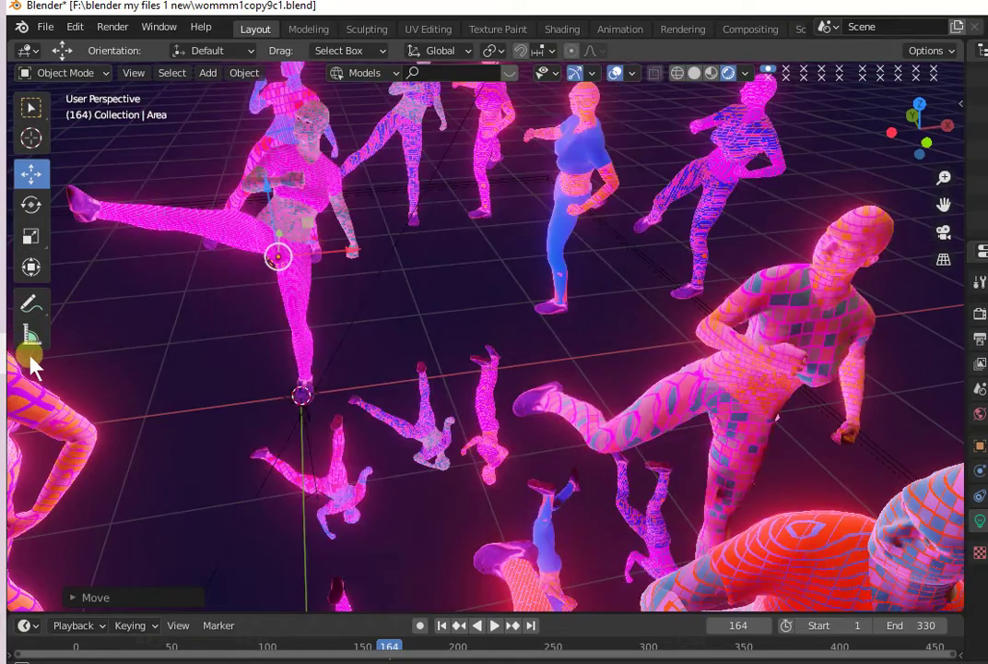
- Preview the animation by playing from frames 228 and 277
left_click(514, 648)
key("space")
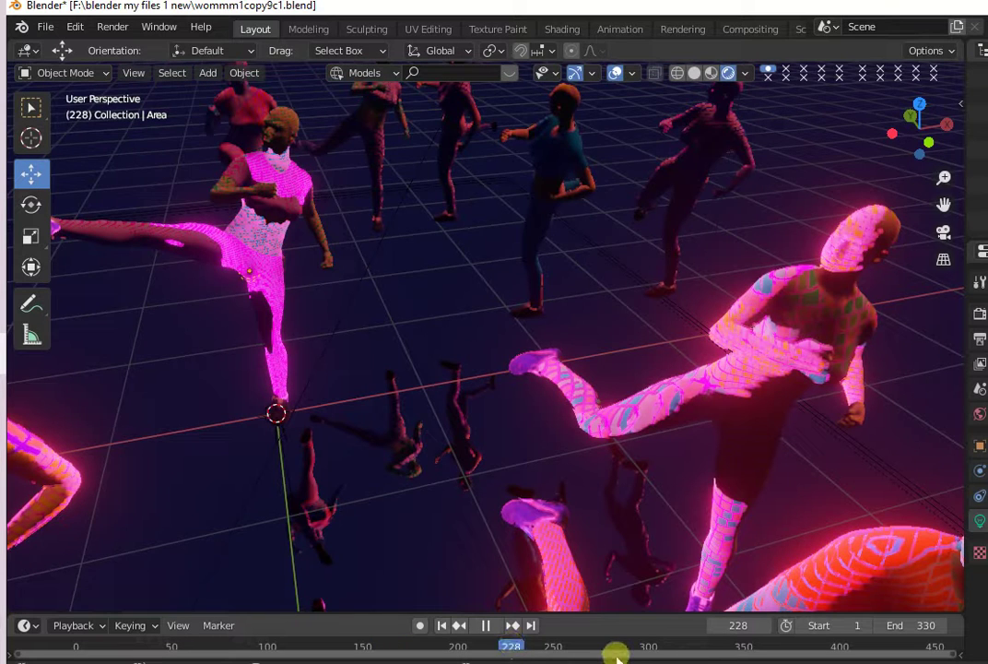
key("space")
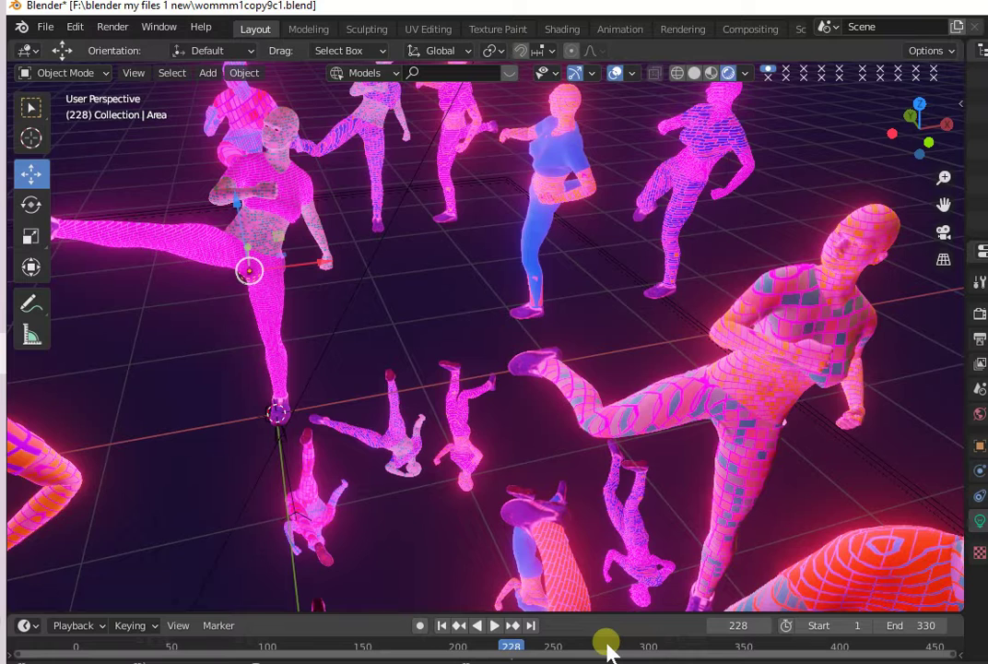
left_click(608, 648)
key("space")
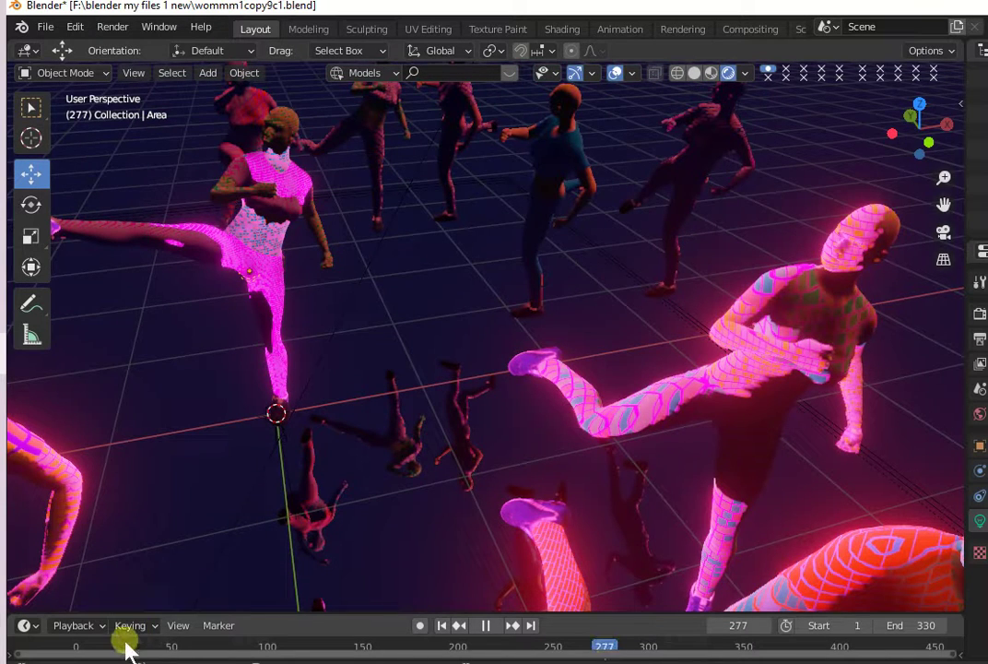
key("space")
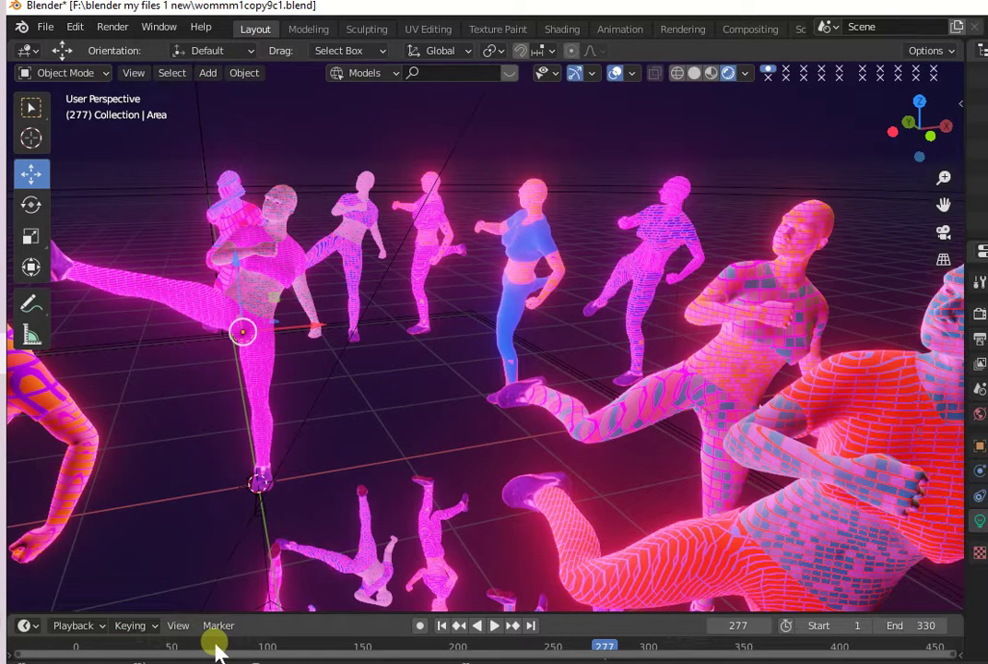
- Keep playing the animation, pausing at frame 23 and finally at frame 69
key("space")
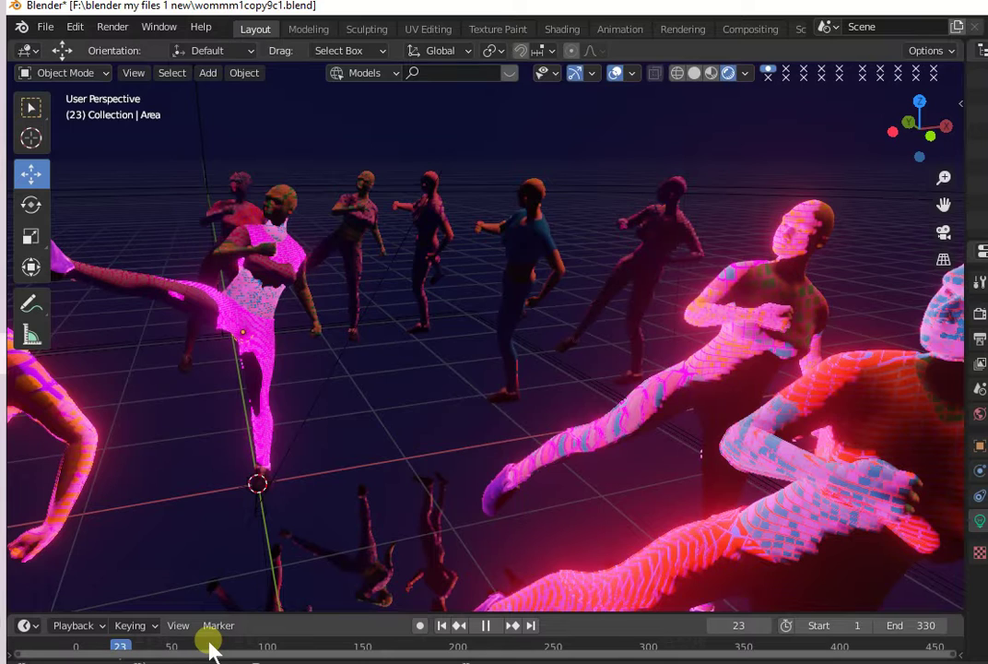
key("space")
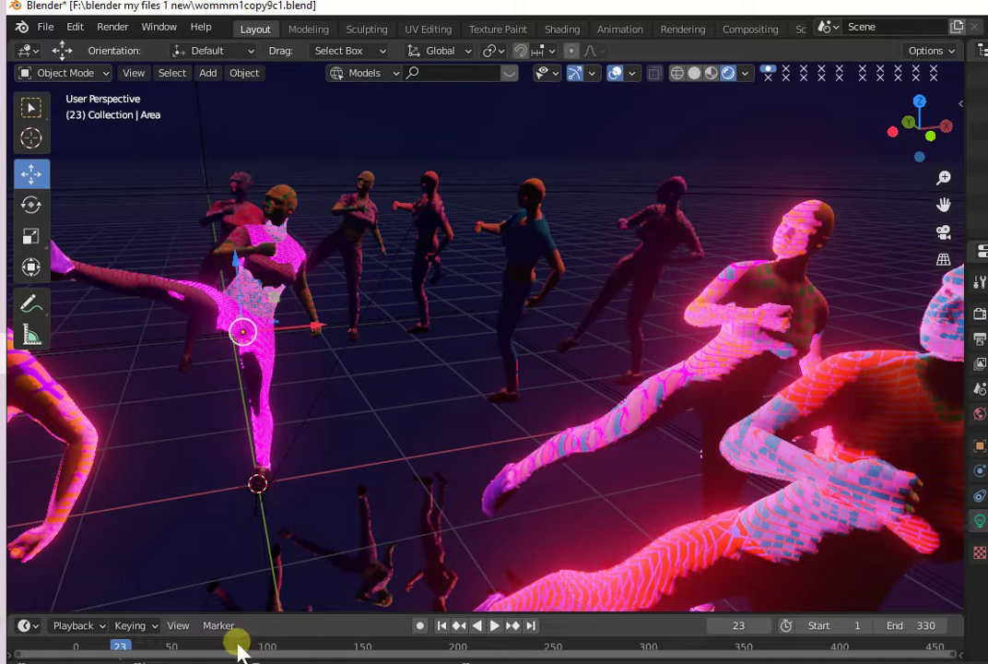
key("space")
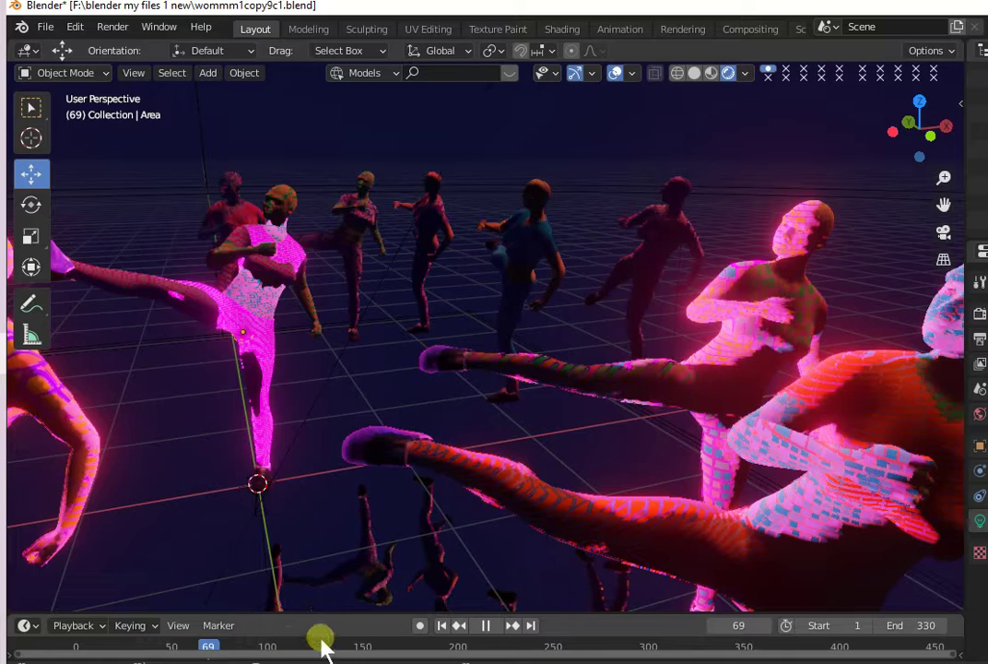
key("space")
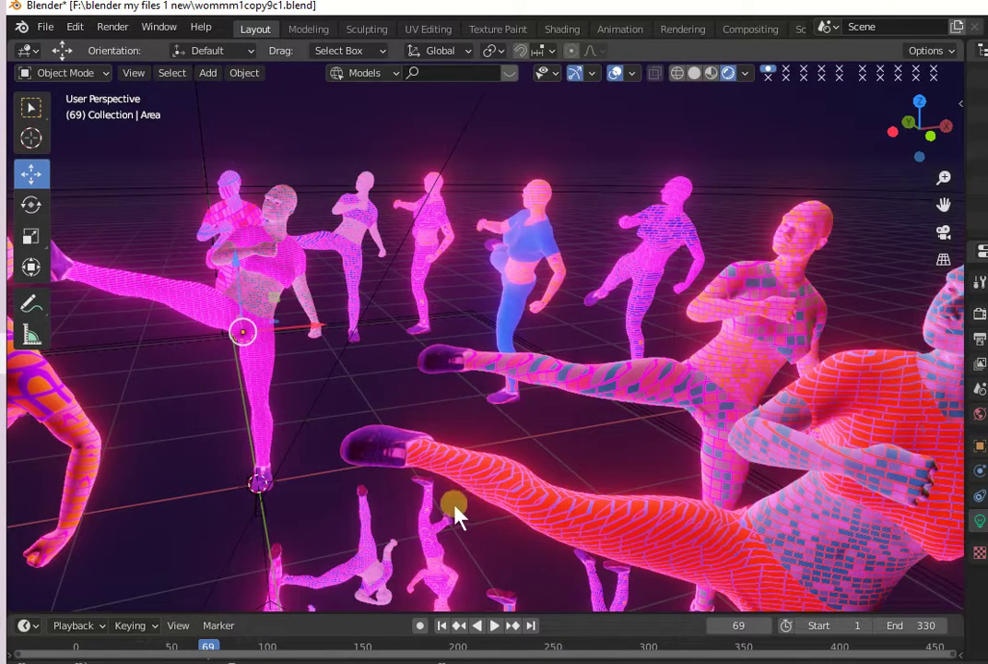
- Zoom and orbit in close behind the blue-shirted dancer
scroll(397, 534, "down", 1)
scroll(437, 529, "down", 2)
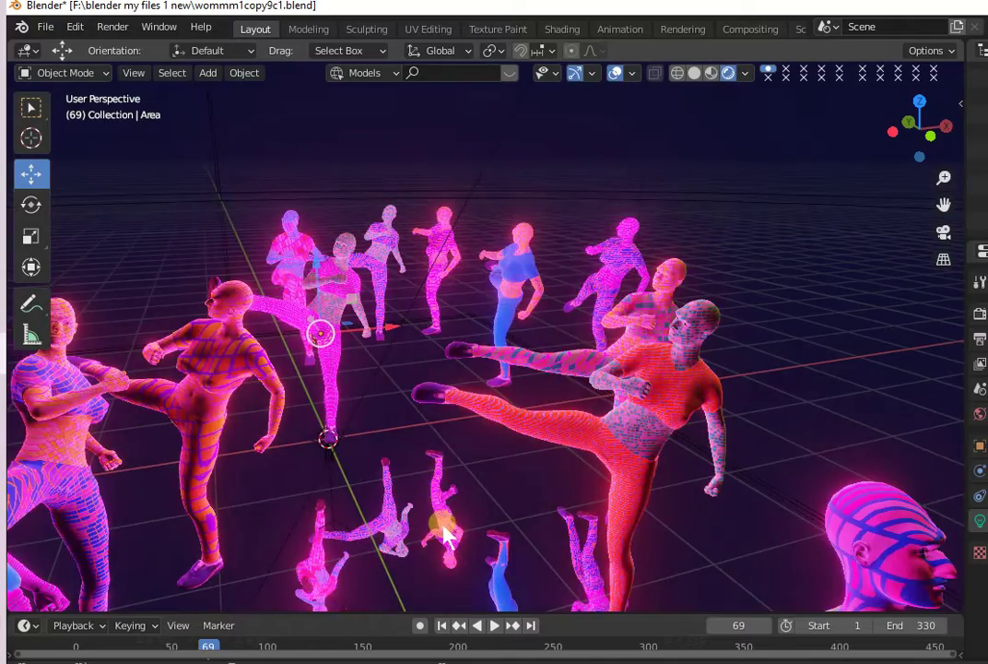
scroll(467, 527, "up", 1)
scroll(470, 521, "up", 2)
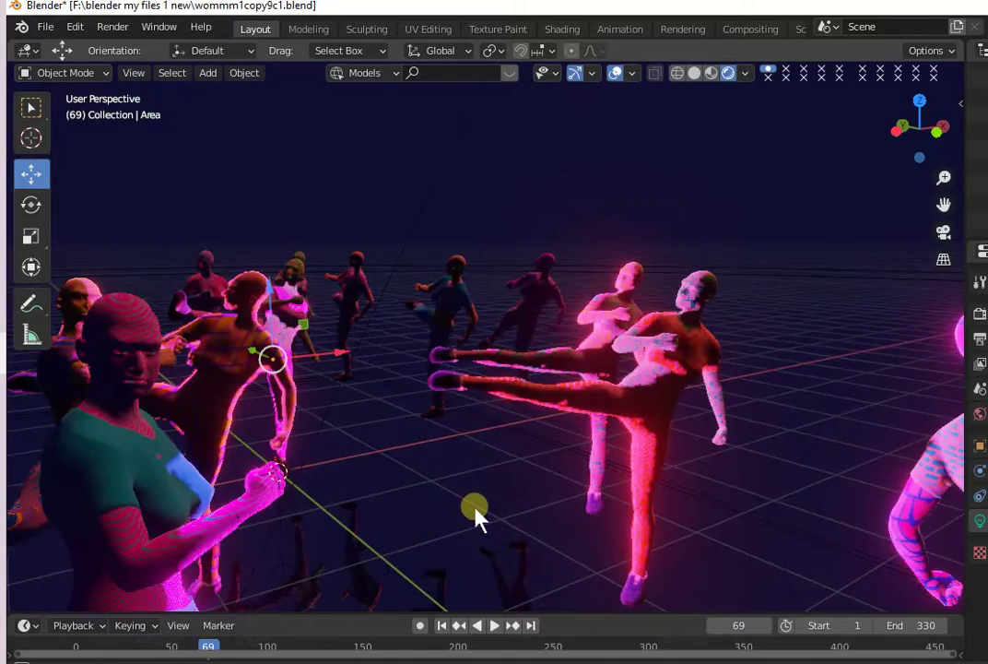
scroll(486, 510, "up", 1)
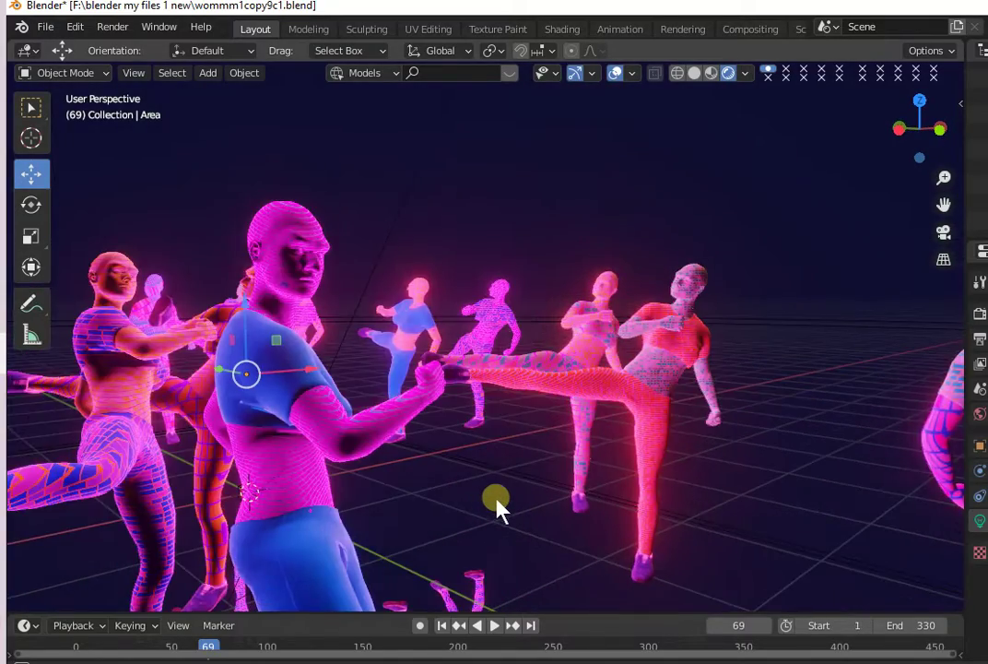
middle_click_drag(496, 507, 532, 509)
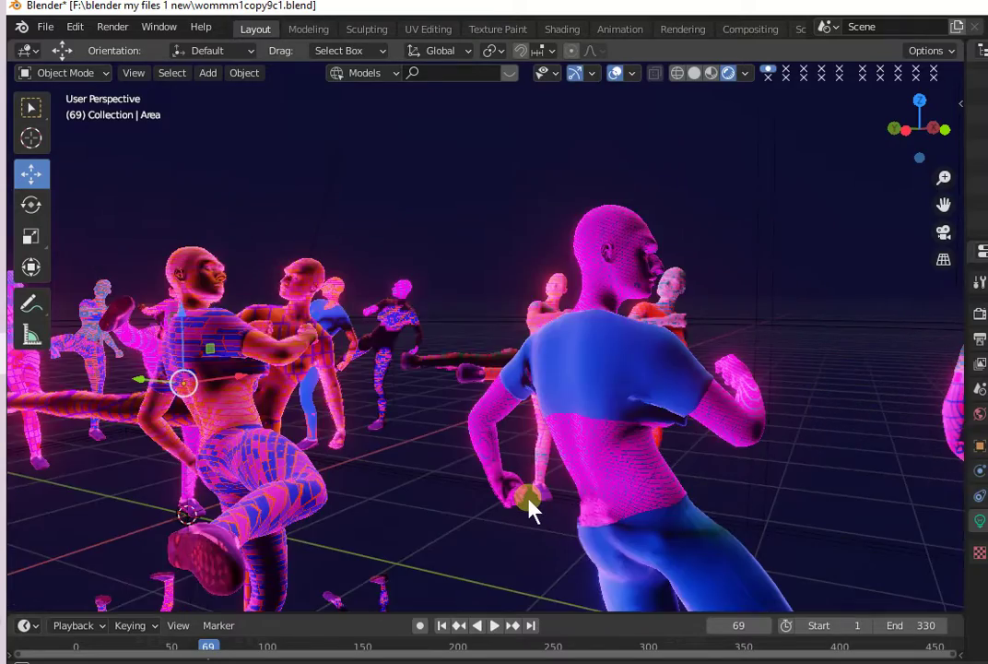
scroll(532, 510, "up", 1)
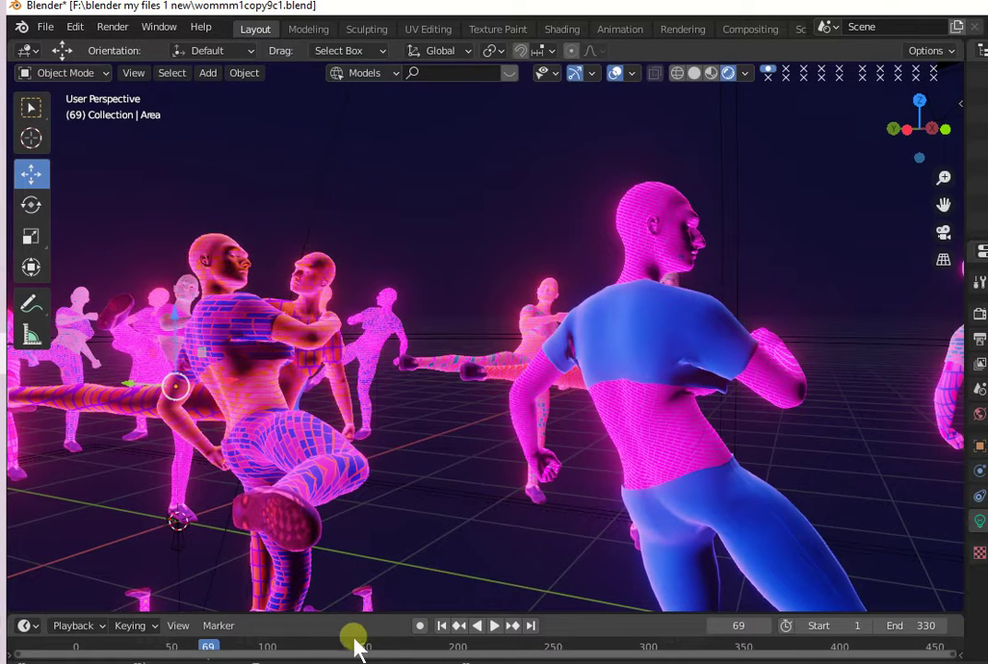
- Play the animation past frame 148 to frame 230 and orbit to a new angle
key("space")
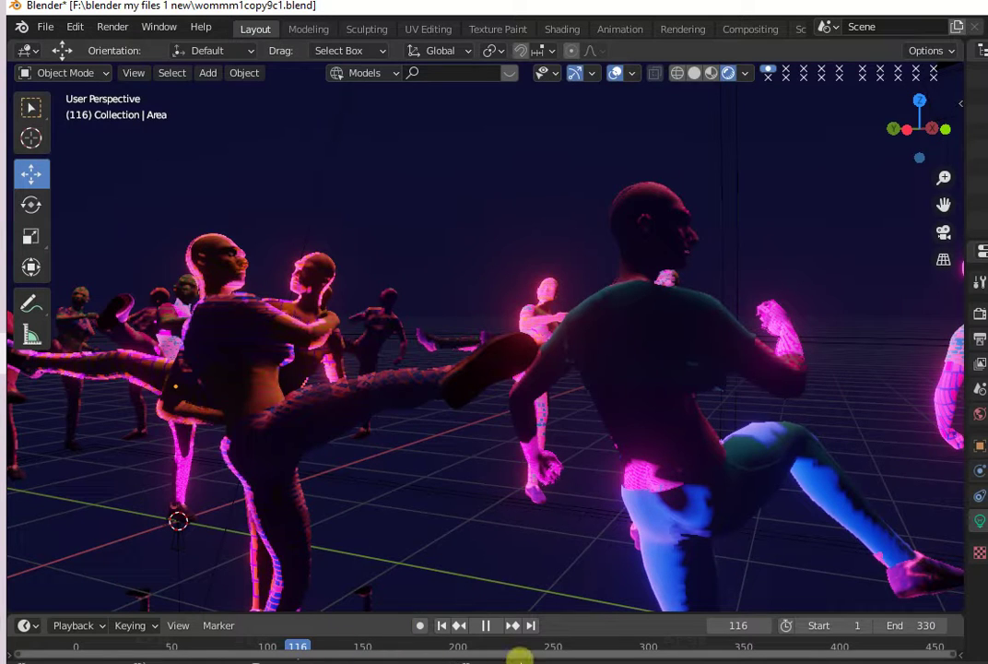
key("space")
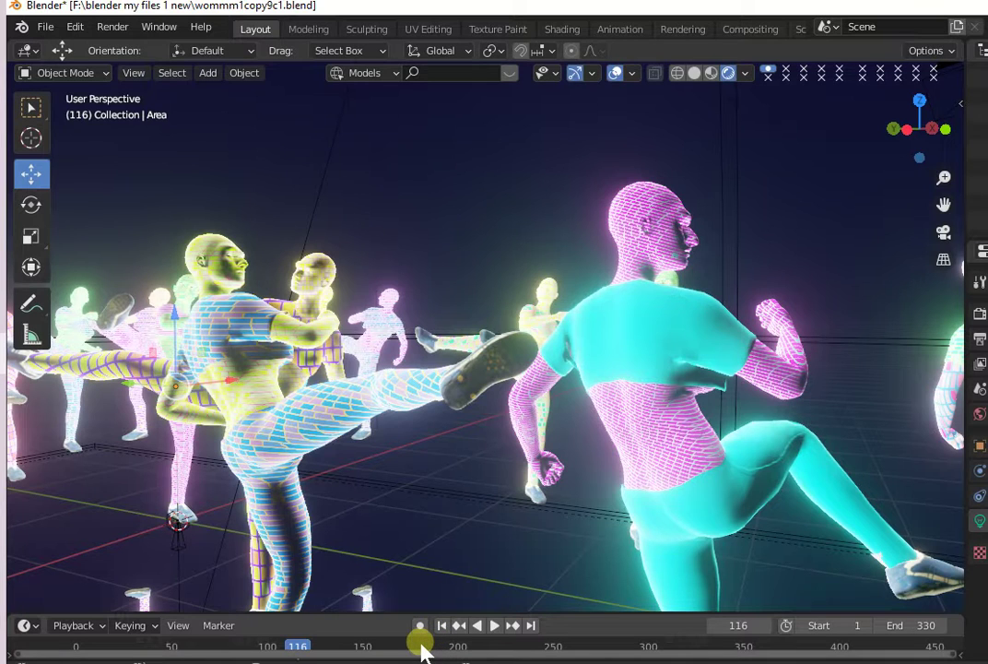
key("space")
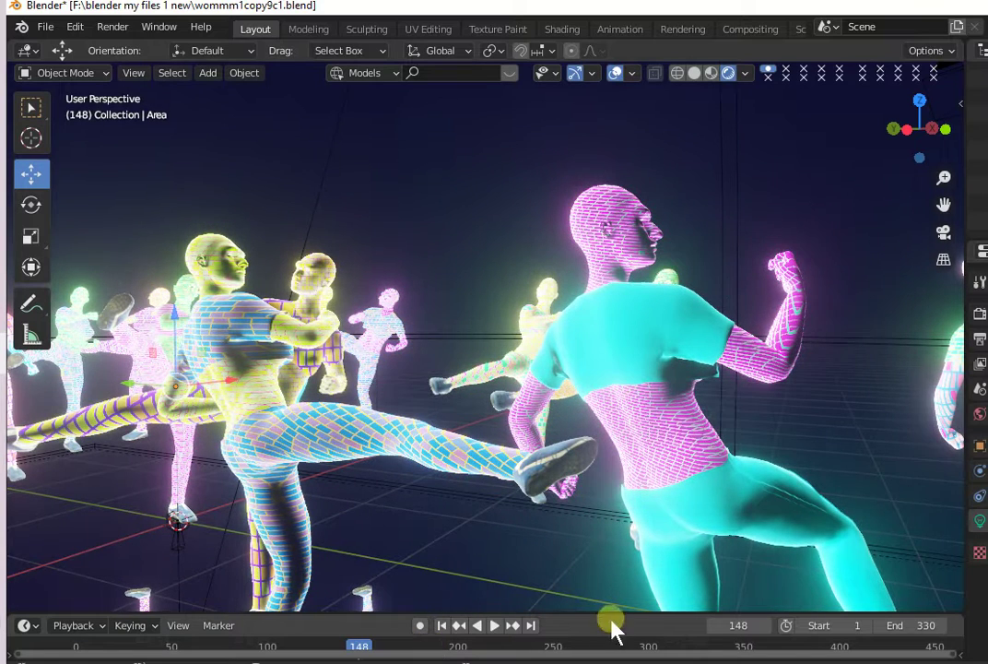
left_click(493, 627)
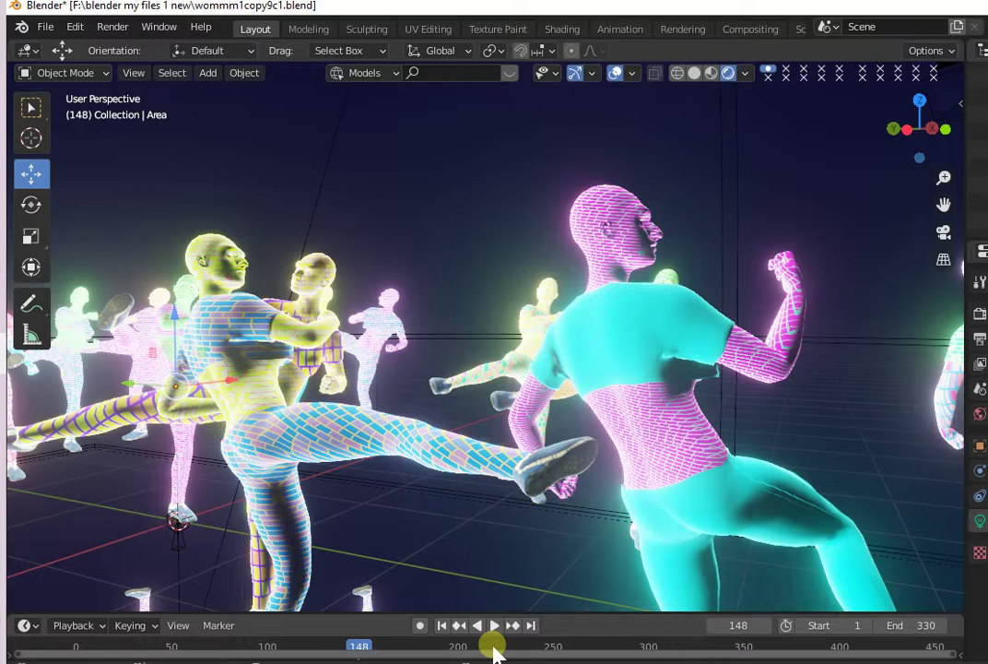
key("space")
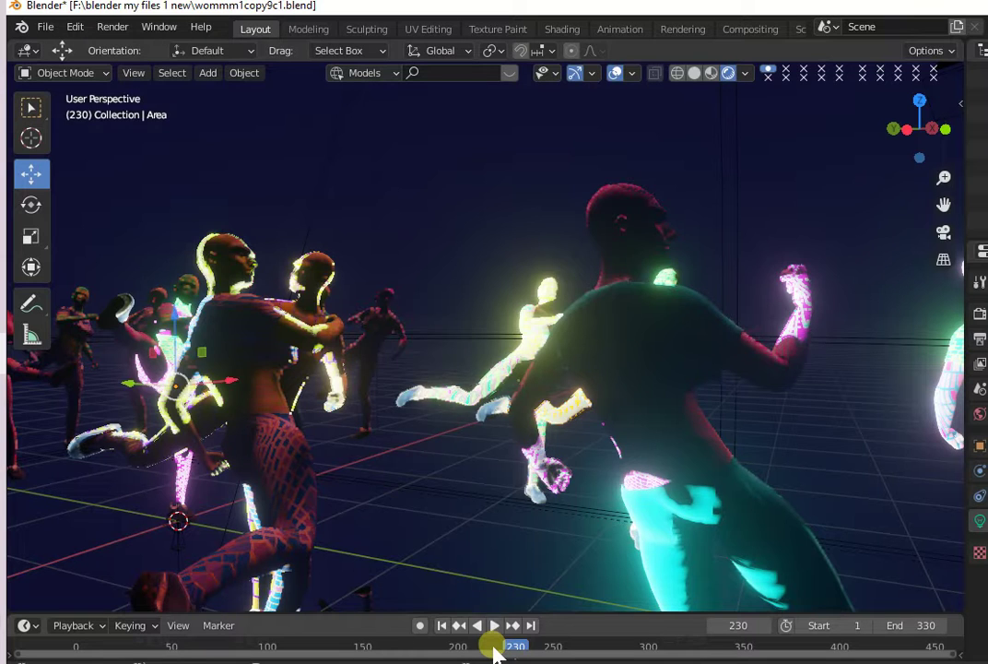
key("space")
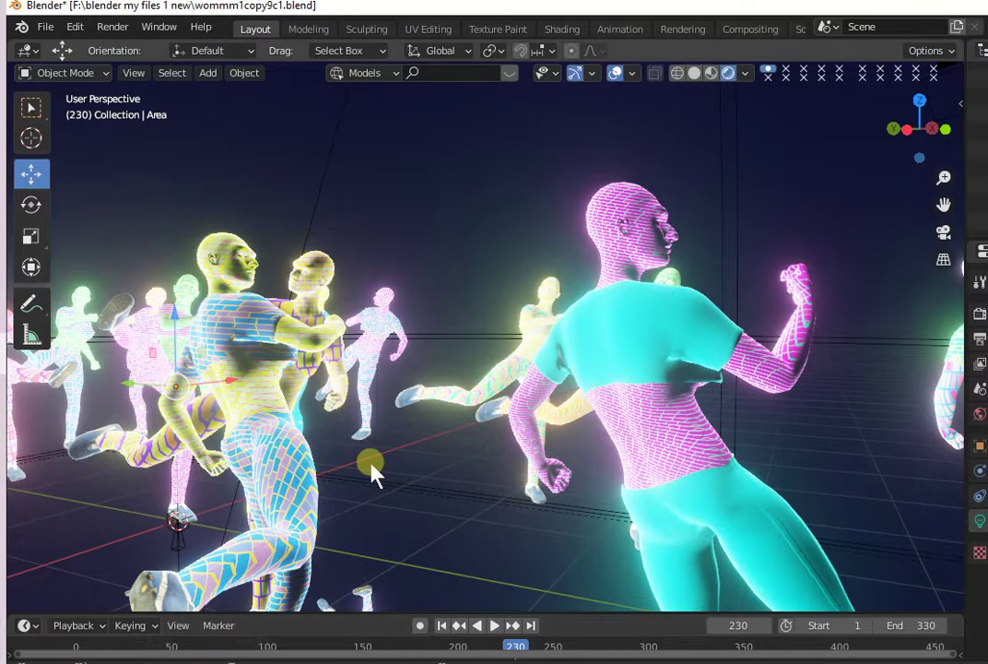
mouse_move(514, 474)
middle_mouse_down()
mouse_move(470, 501)
mouse_move(442, 503)
mouse_move(406, 481)
mouse_move(378, 490)
mouse_move(410, 466)
mouse_move(408, 483)
middle_mouse_up()
scroll(408, 481, "up", 6)
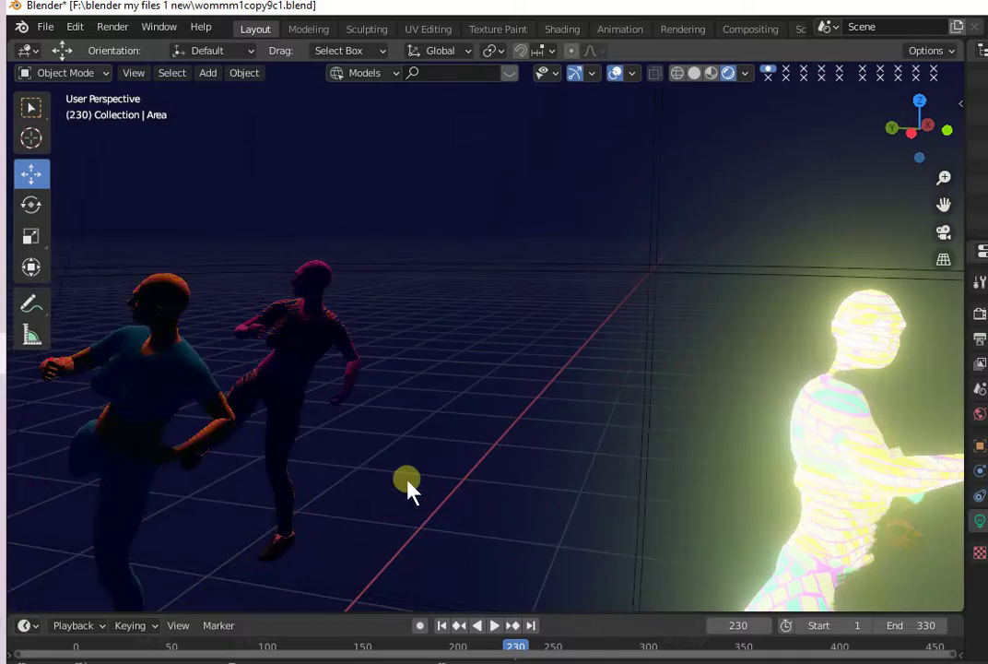
scroll(417, 484, "down", 5)
scroll(417, 484, "up", 2)
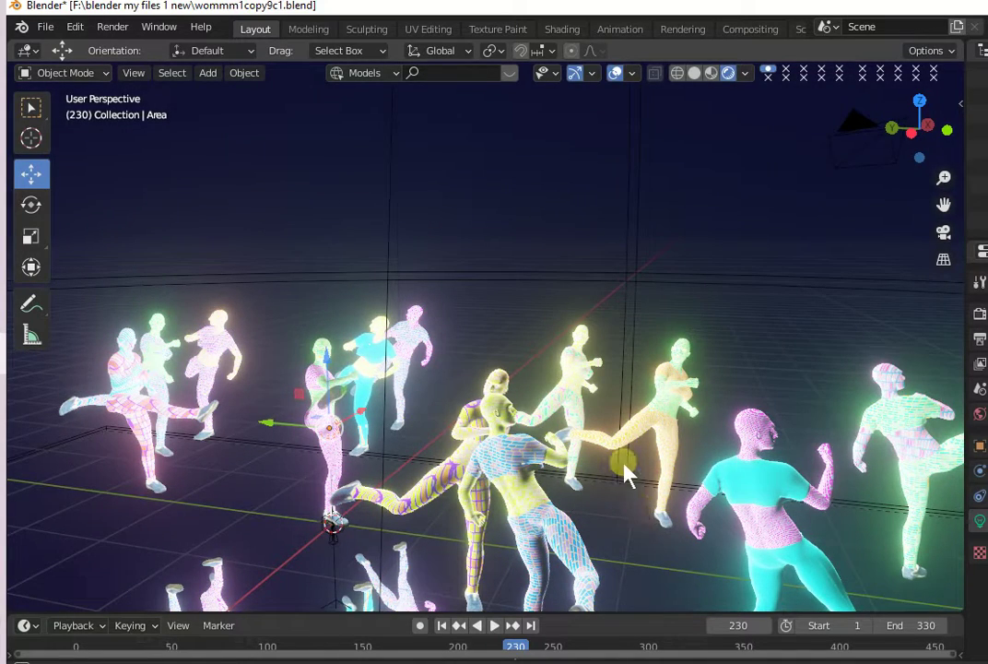
mouse_move(625, 474)
middle_mouse_down()
mouse_move(606, 448)
mouse_move(635, 513)
mouse_move(651, 487)
mouse_move(612, 449)
middle_mouse_up()
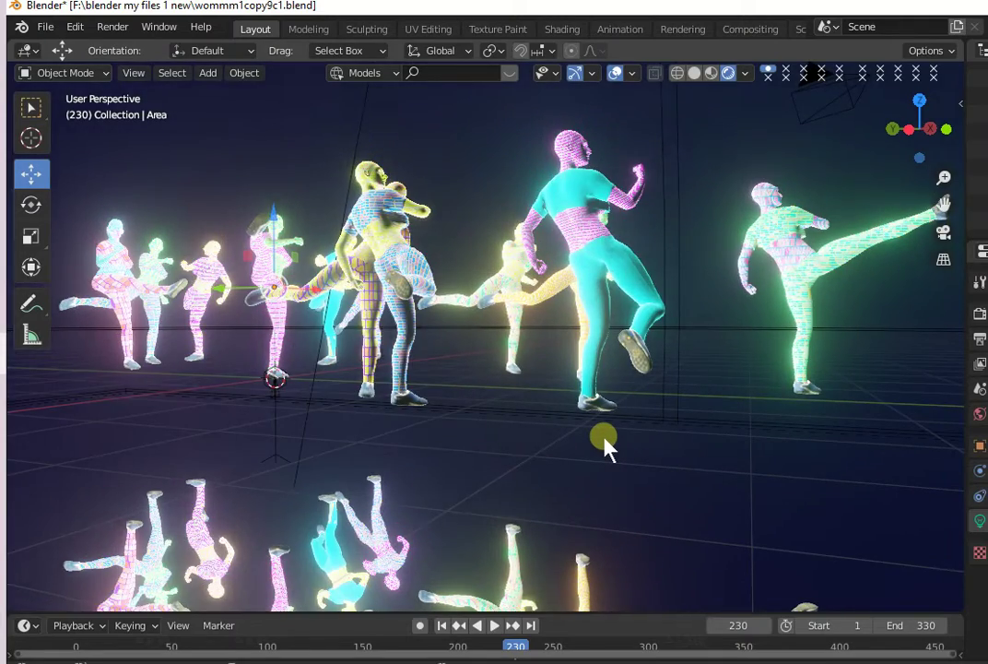
scroll(604, 442, "up", 5)
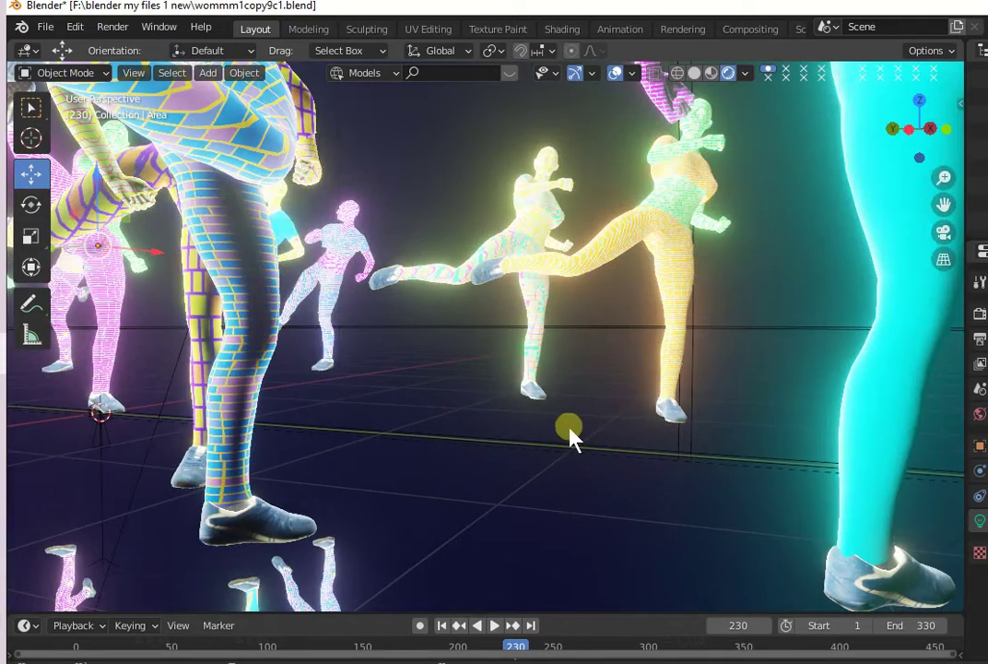
scroll(591, 481, "up", 3)
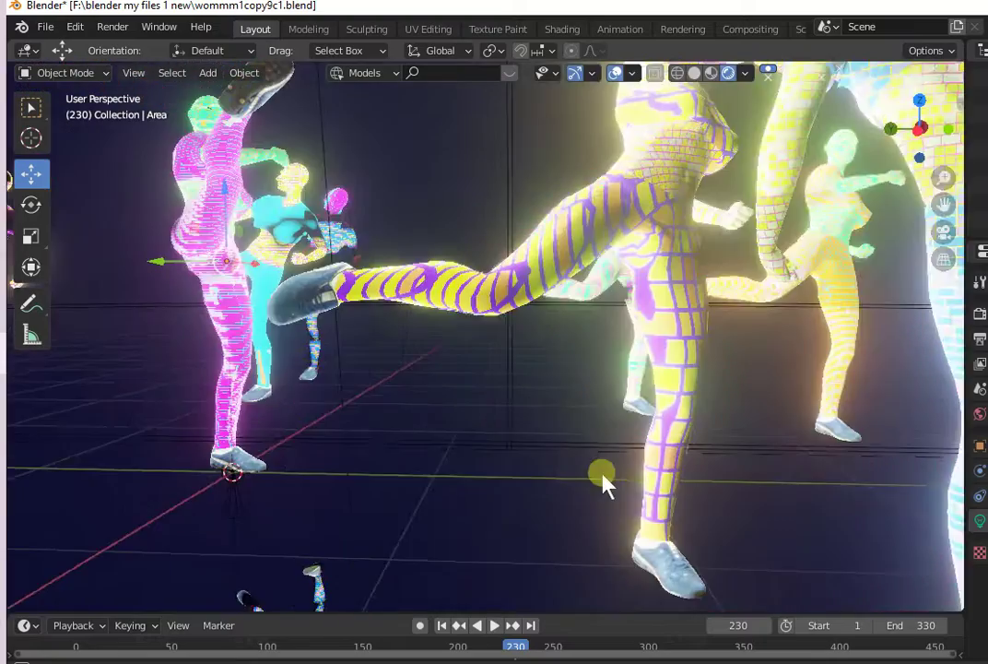
scroll(604, 485, "up", 1)
scroll(602, 488, "up", 1)
scroll(591, 493, "down", 3)
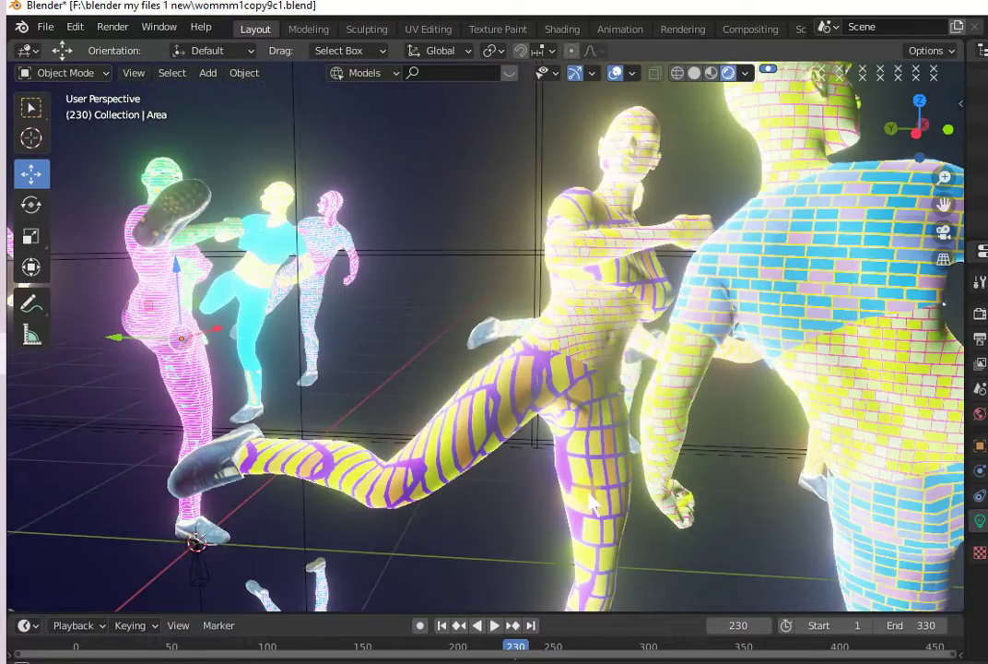
scroll(590, 493, "up", 1)
scroll(570, 496, "up", 2)
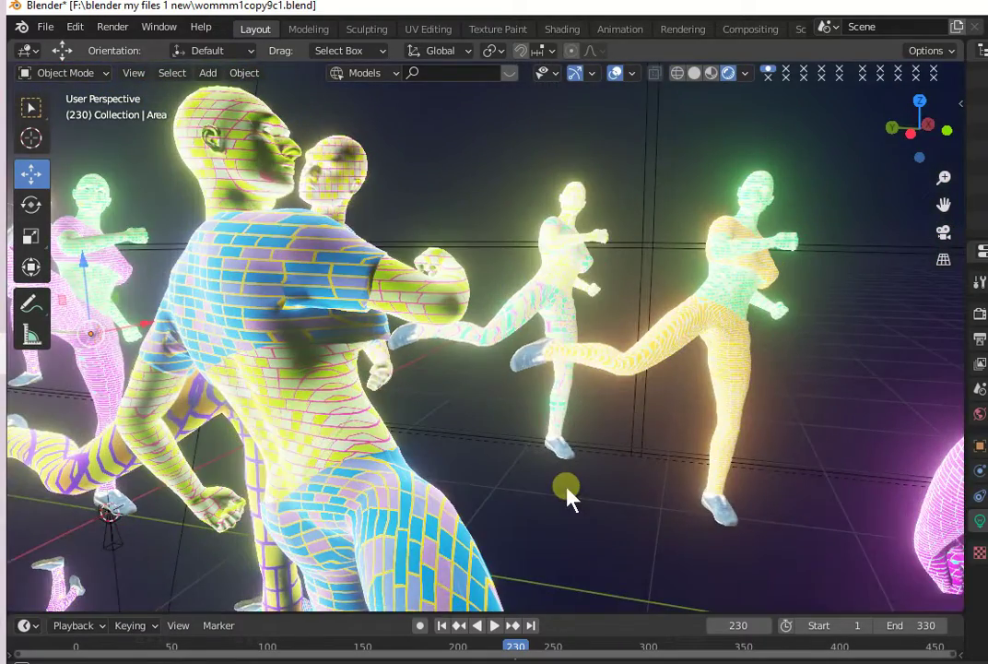
scroll(728, 522, "down", 2)
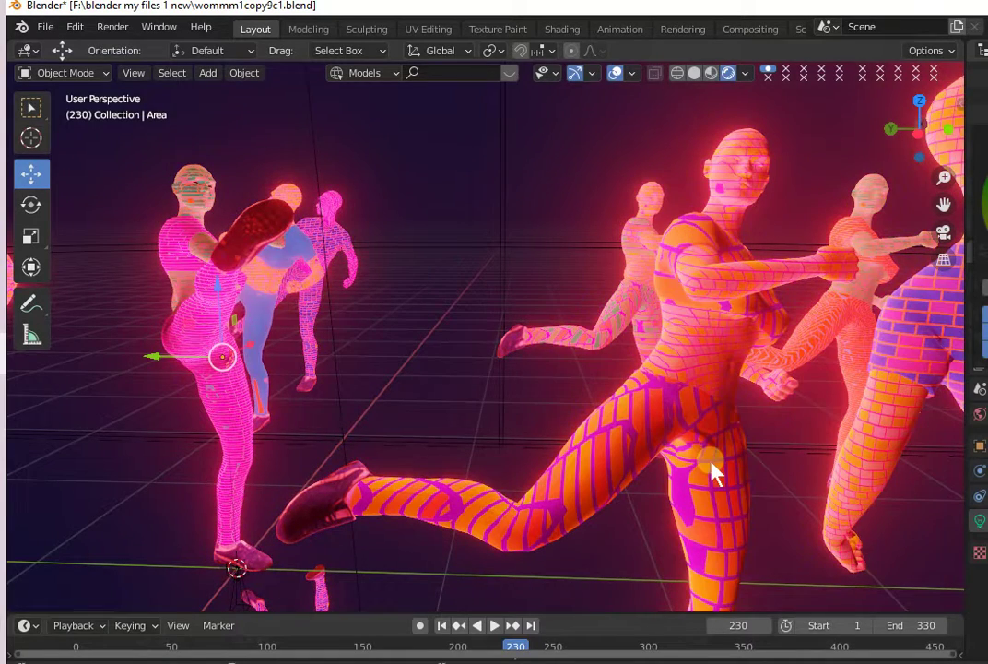
mouse_move(883, 420)
middle_mouse_down()
mouse_move(713, 463)
mouse_move(816, 441)
mouse_move(882, 433)
mouse_move(888, 441)
mouse_move(933, 425)
mouse_move(226, 443)
mouse_move(176, 409)
mouse_move(92, 420)
mouse_move(92, 409)
mouse_move(231, 441)
mouse_move(291, 421)
mouse_move(274, 393)
mouse_move(209, 386)
middle_mouse_up()
scroll(208, 385, "down", 3)
scroll(209, 385, "up", 5)
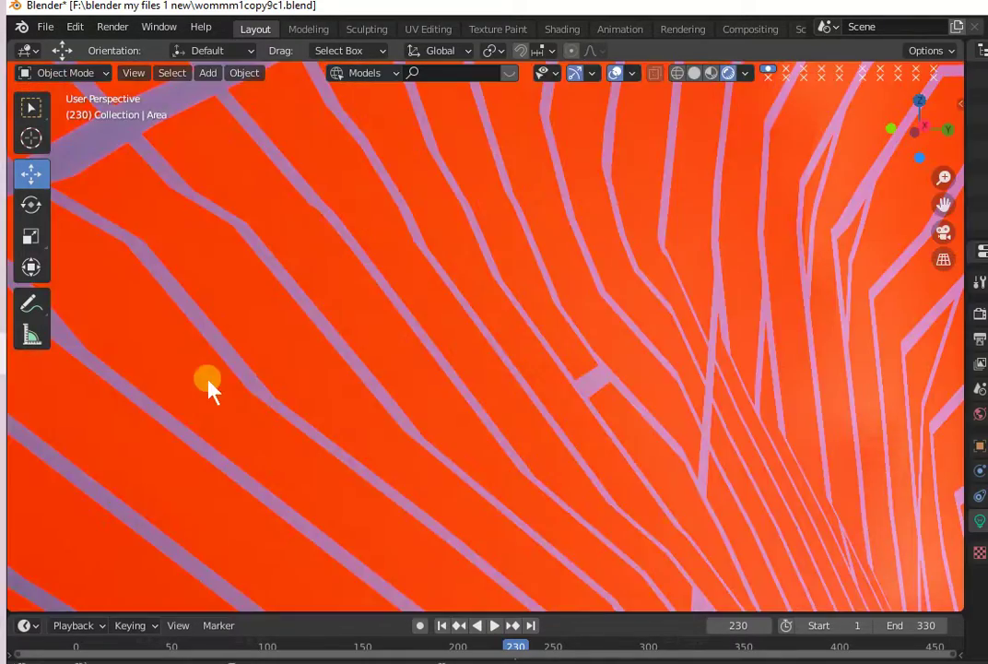
scroll(208, 385, "up", 3)
mouse_move(209, 387)
middle_mouse_down()
mouse_move(159, 331)
mouse_move(331, 276)
mouse_move(396, 392)
mouse_move(398, 412)
mouse_move(408, 414)
middle_mouse_up()
scroll(412, 416, "up", 2)
scroll(415, 426, "down", 1)
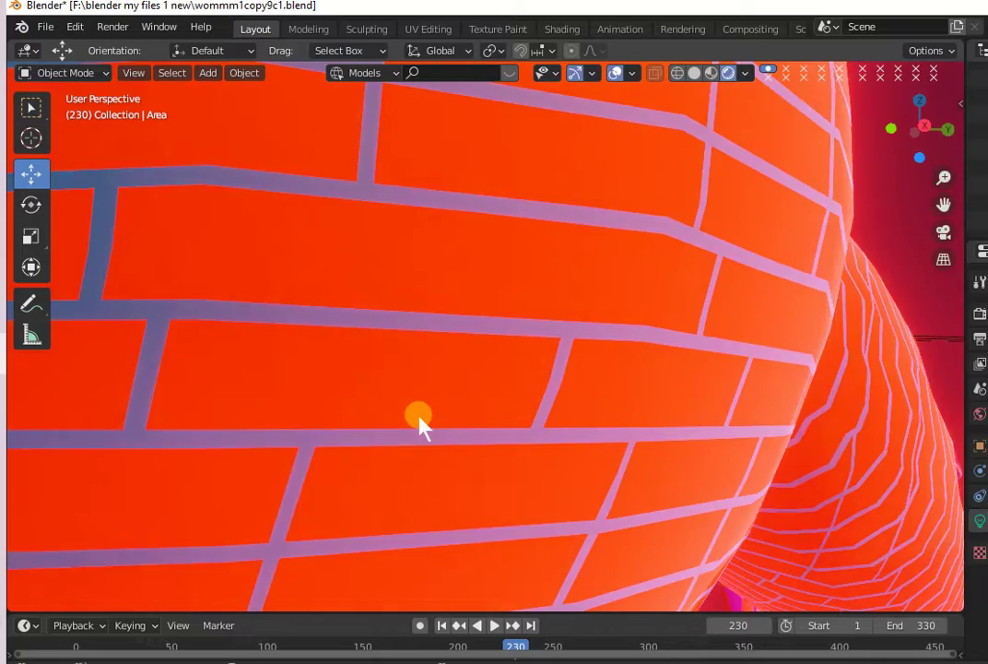
scroll(416, 426, "down", 4)
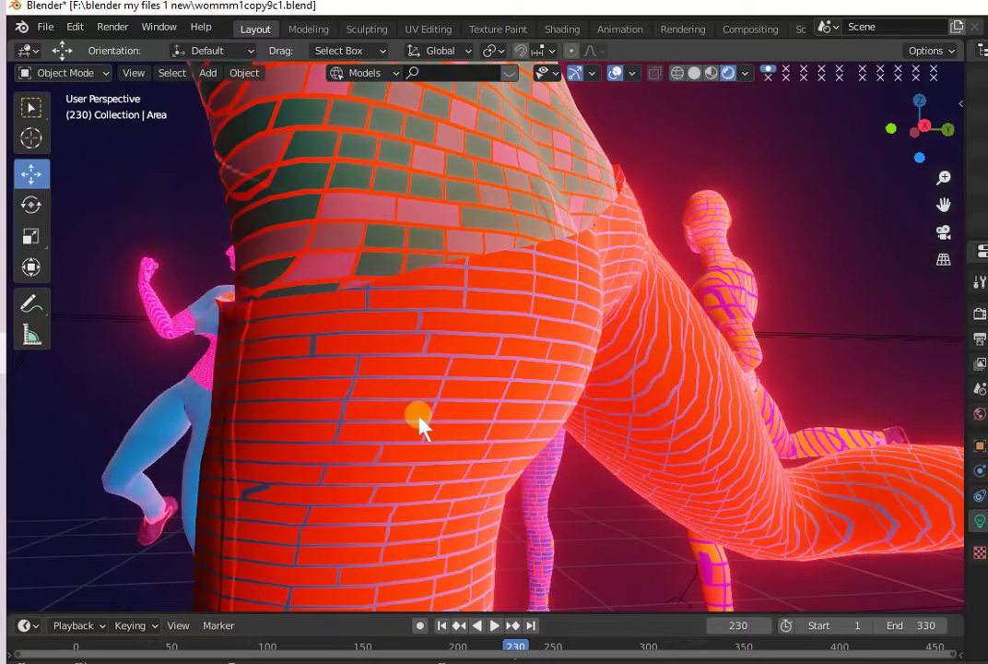
scroll(420, 426, "down", 3)
mouse_move(410, 426)
middle_mouse_down()
mouse_move(417, 441)
mouse_move(437, 448)
mouse_move(495, 433)
mouse_move(563, 447)
mouse_move(517, 446)
mouse_move(566, 464)
middle_mouse_up()
scroll(532, 454, "down", 3)
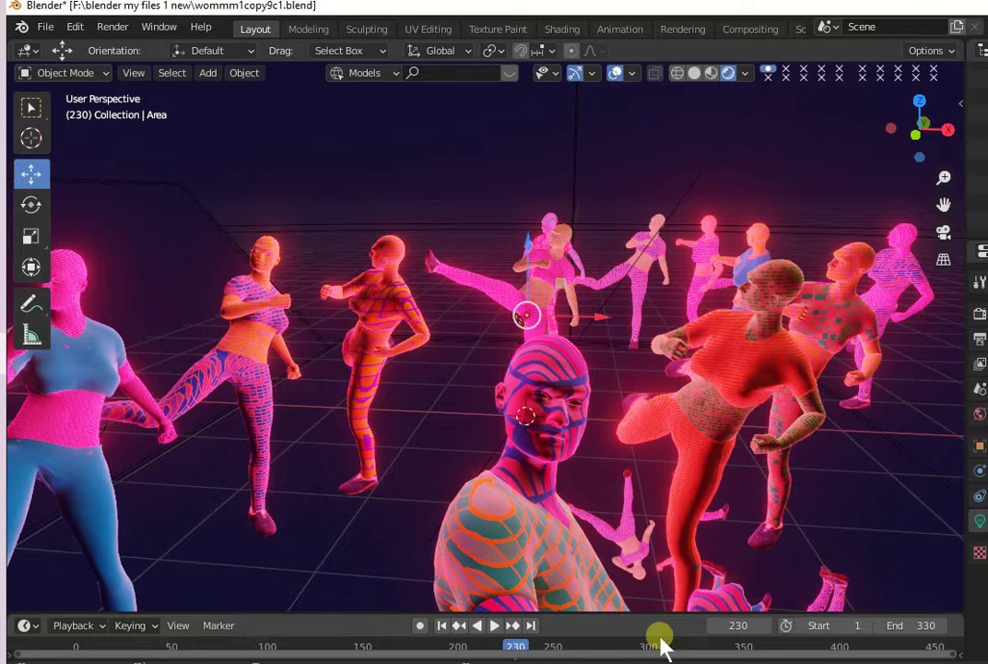
- Preview the kicking animation from frames 136 and 79, leaving it at frame 79
key("space")
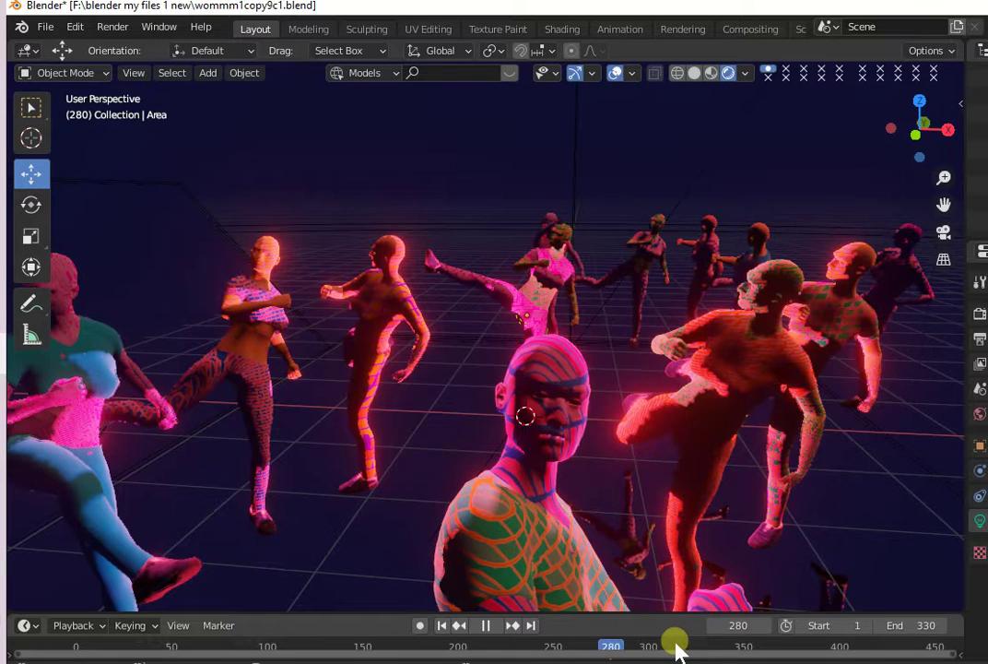
key("space")
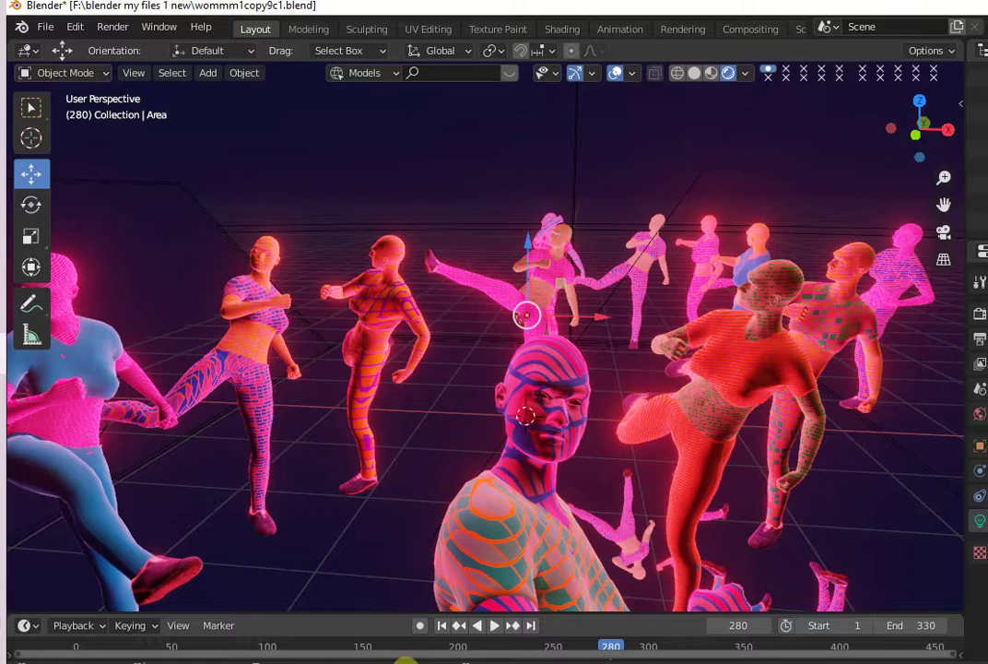
left_click(421, 647)
key("space")
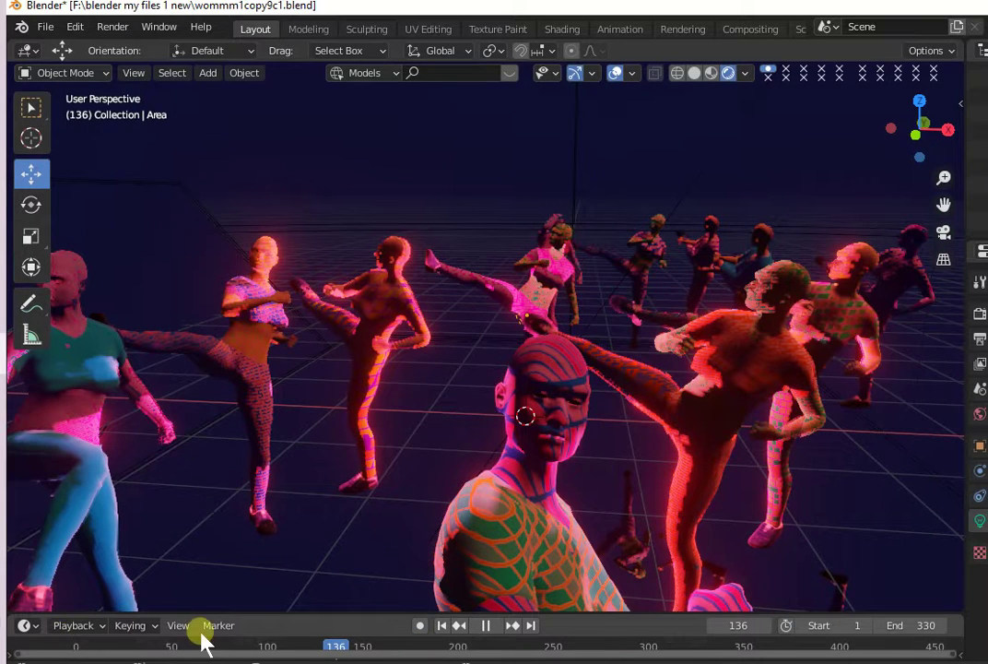
key("space")
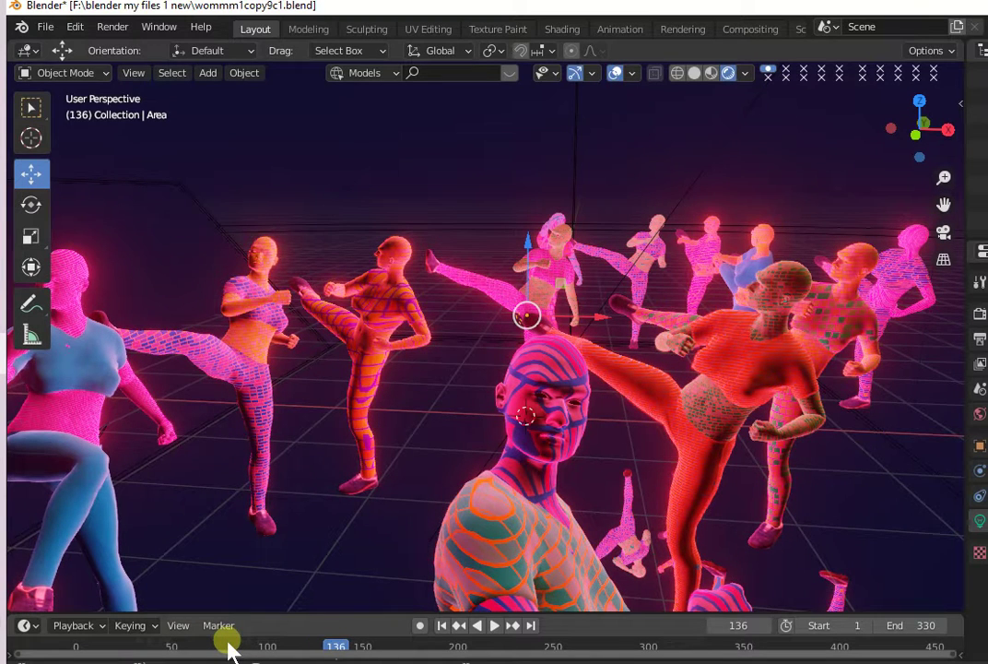
left_click(229, 650)
key("space")
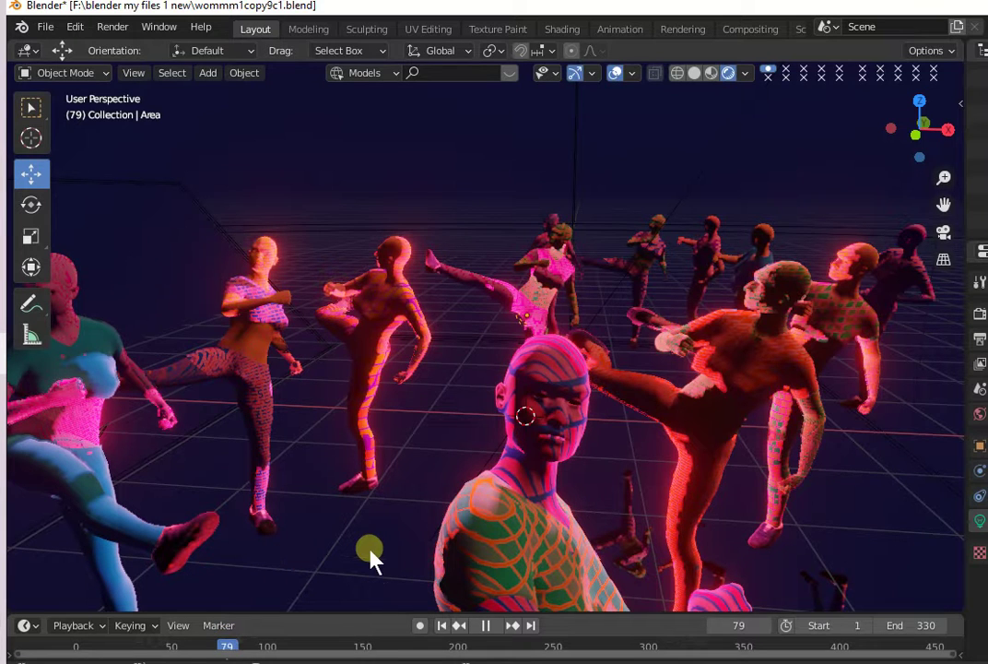
key("Escape")
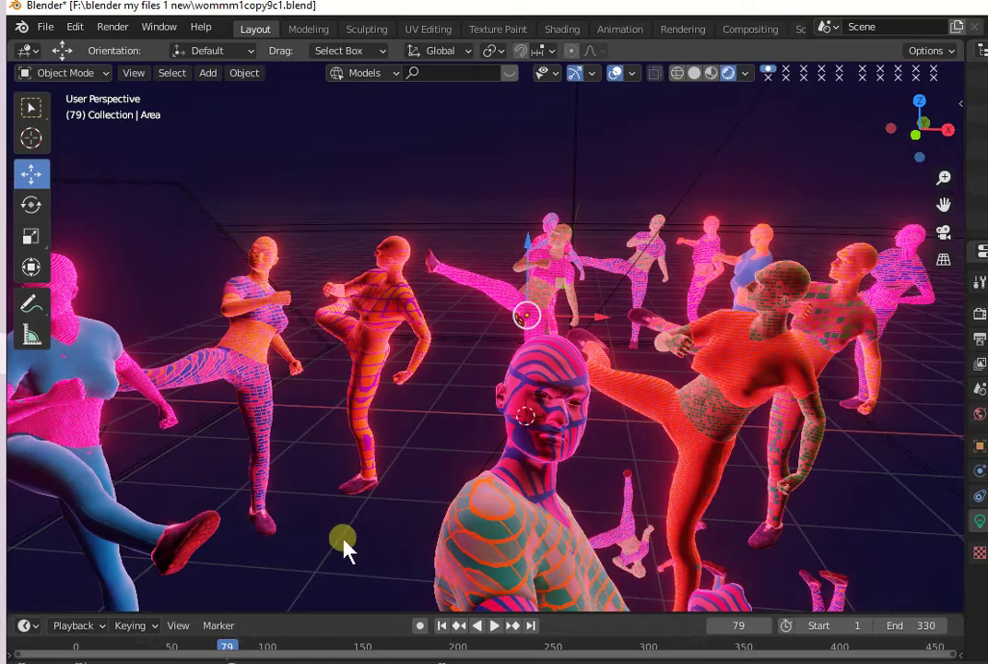
- Orbit and zoom closer to the dancers, then bring up the Add > Mesh list with Rock Generator
mouse_move(426, 545)
middle_mouse_down()
mouse_move(495, 540)
mouse_move(470, 536)
mouse_move(463, 552)
mouse_move(481, 281)
mouse_move(452, 152)
middle_mouse_up()
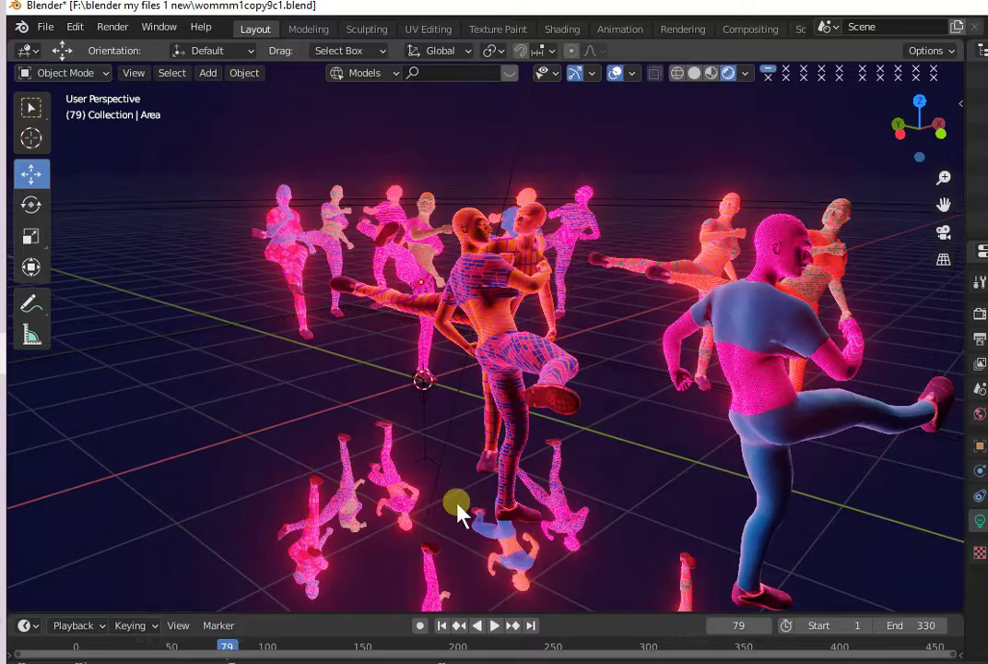
middle_click_drag(404, 529, 357, 507)
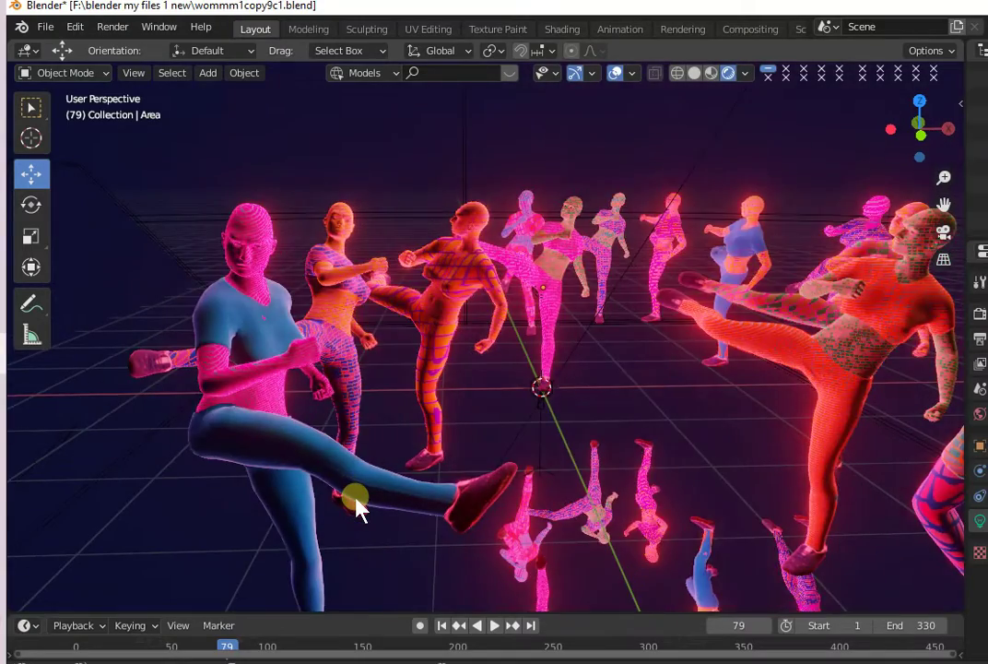
scroll(357, 507, "up", 1)
scroll(358, 507, "up", 2)
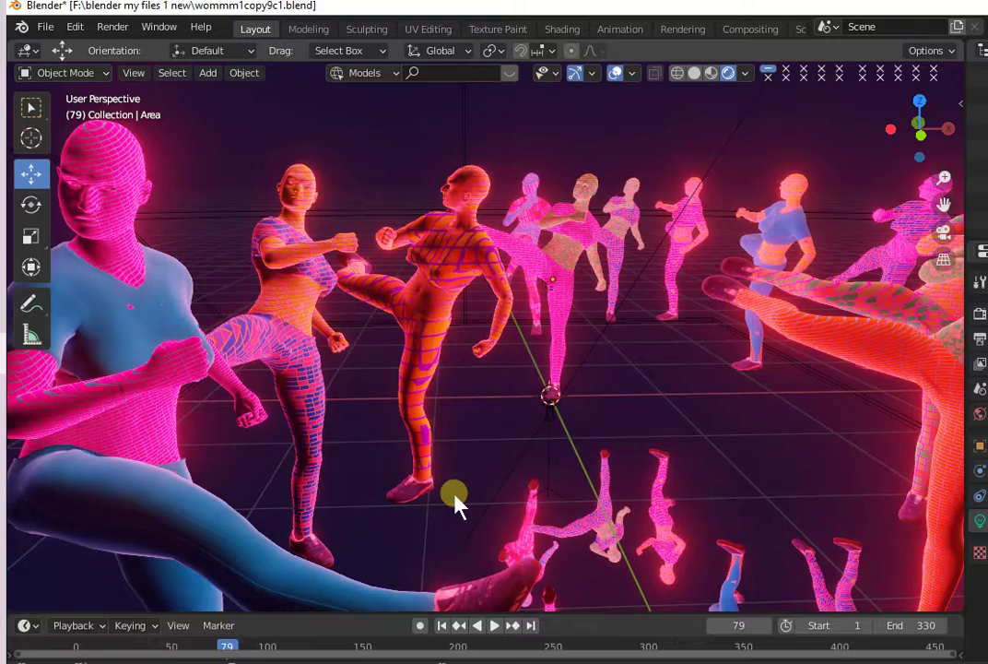
middle_click_drag(459, 505, 507, 507)
scroll(511, 507, "up", 1)
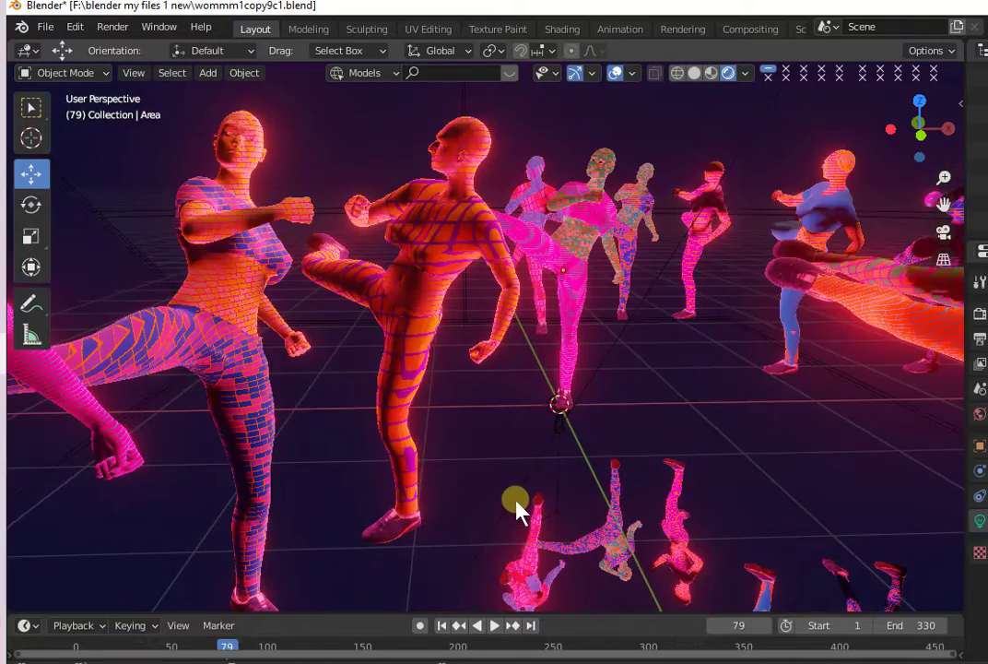
scroll(591, 520, "up", 1)
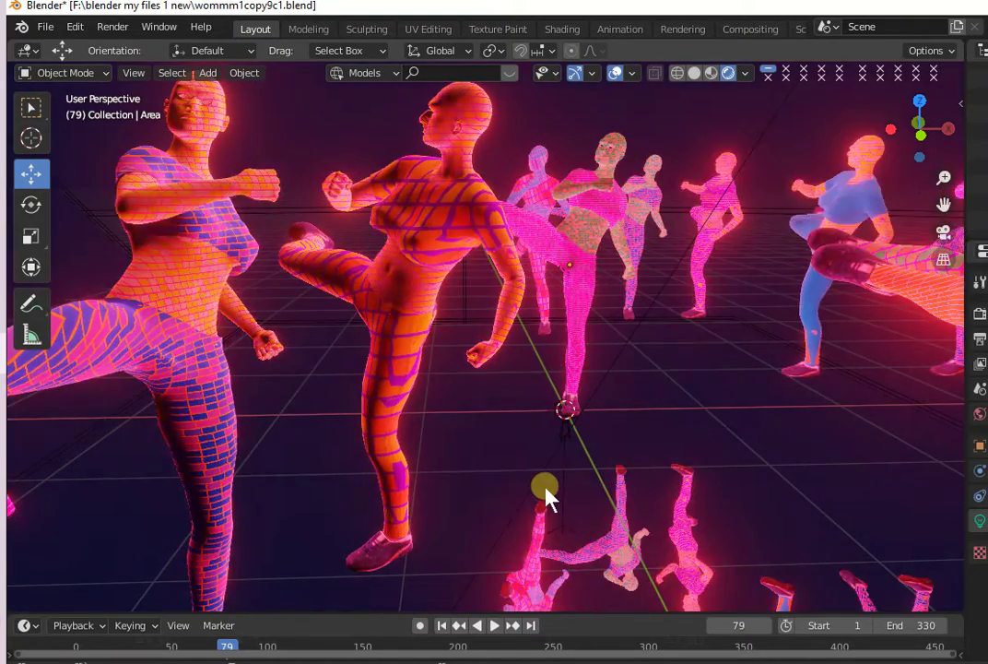
mouse_move(546, 412)
middle_mouse_down()
mouse_move(547, 397)
mouse_move(540, 503)
mouse_move(624, 494)
mouse_move(515, 489)
middle_mouse_up()
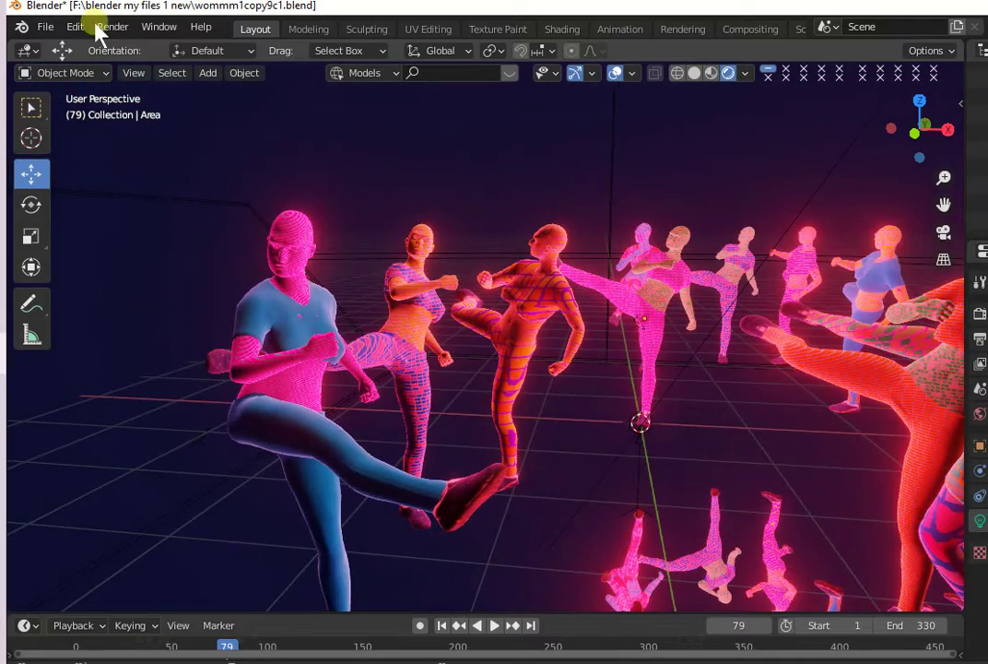
left_click(207, 73)
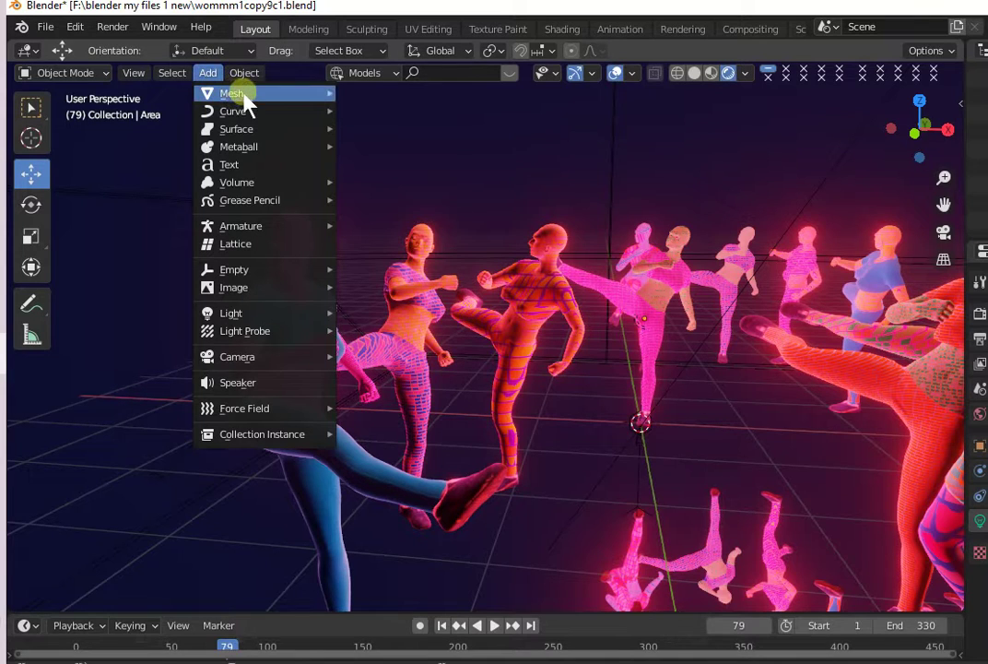
mouse_move(233, 93)
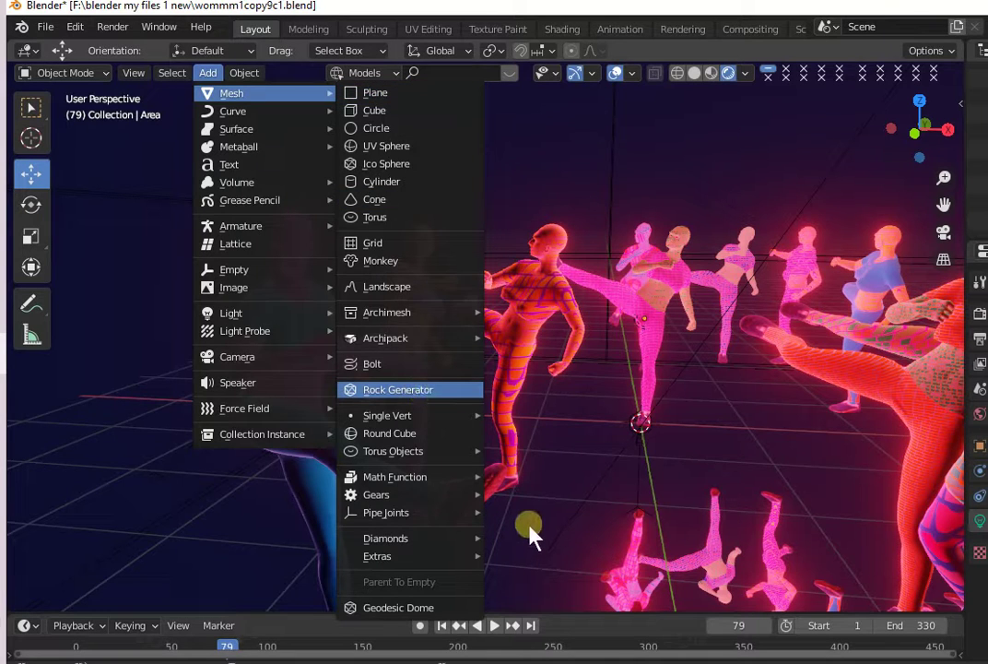
- Add generated rocks and set the rock count to 14
key("Return")
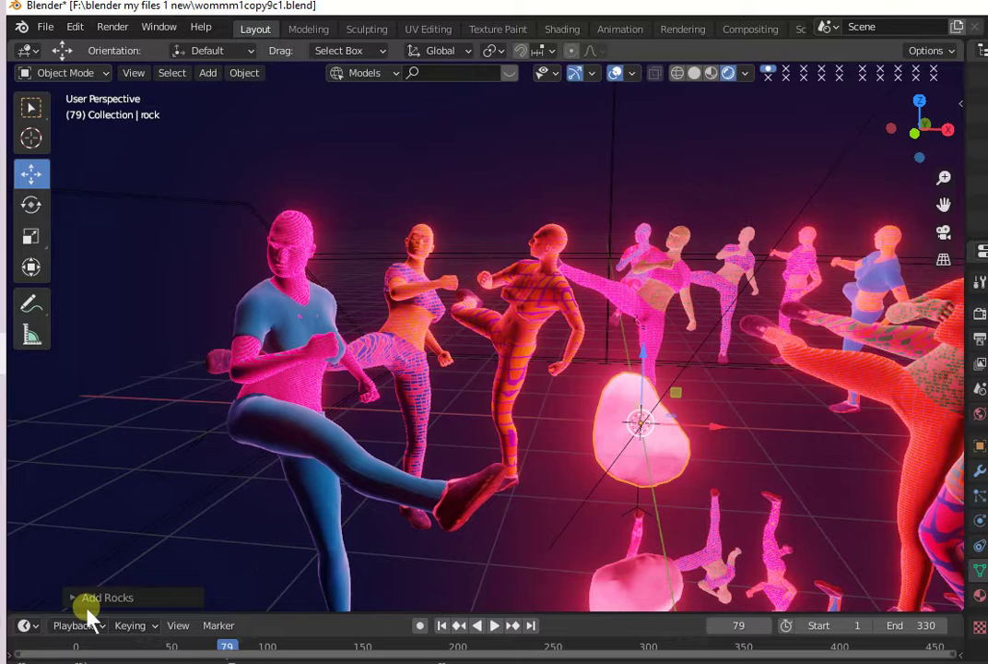
left_click(77, 598)
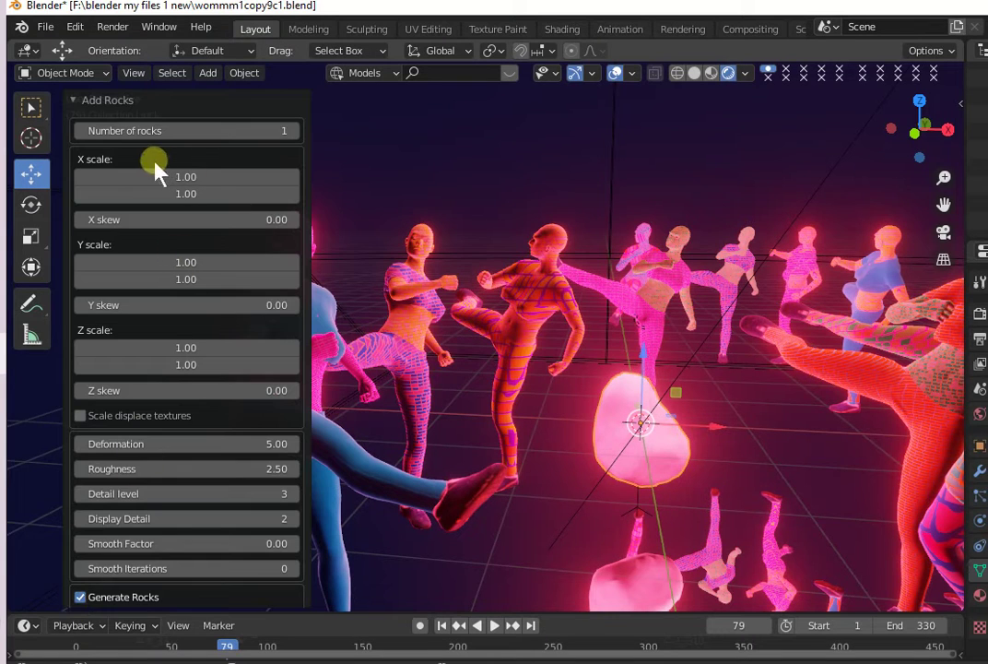
left_click(207, 135)
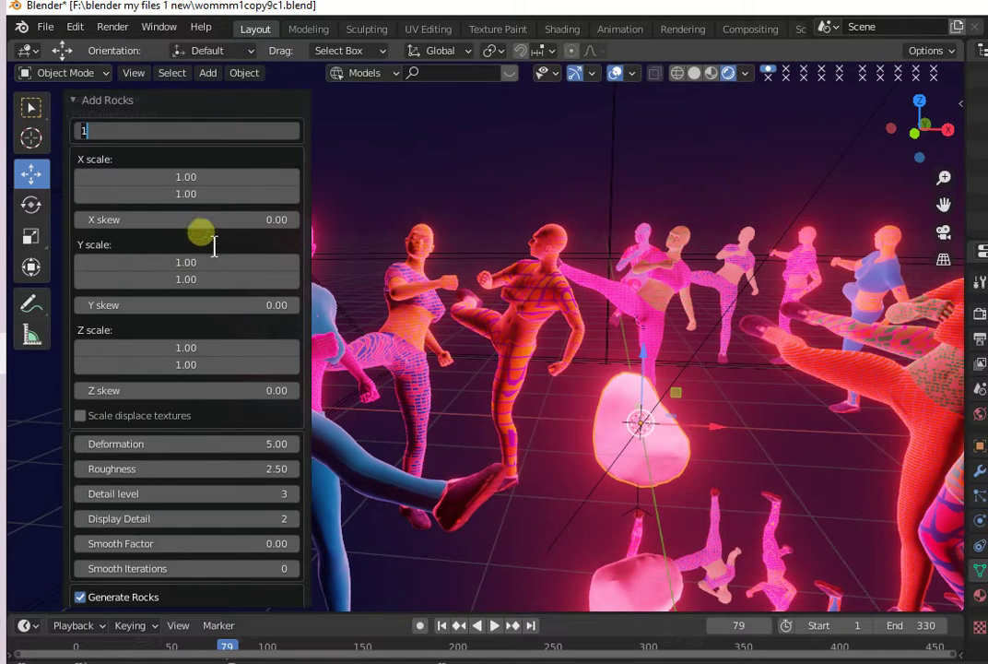
key("BackSpace")
left_click(136, 130)
left_click(89, 132)
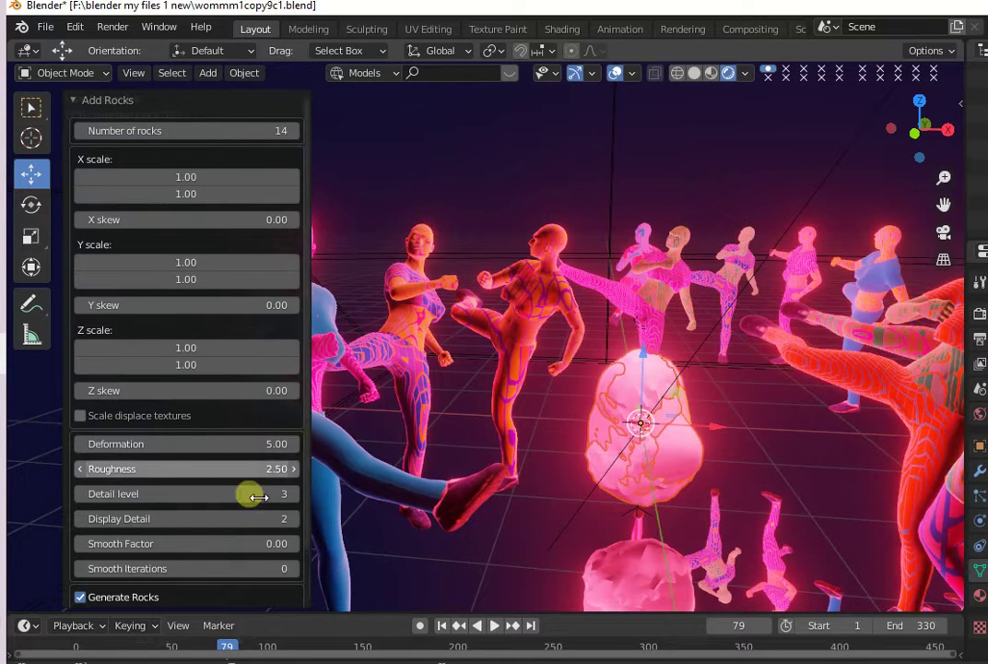
- Scroll the Add Rocks panel to reveal the random seed option and Presets dropdown
scroll(308, 489, "down", 1)
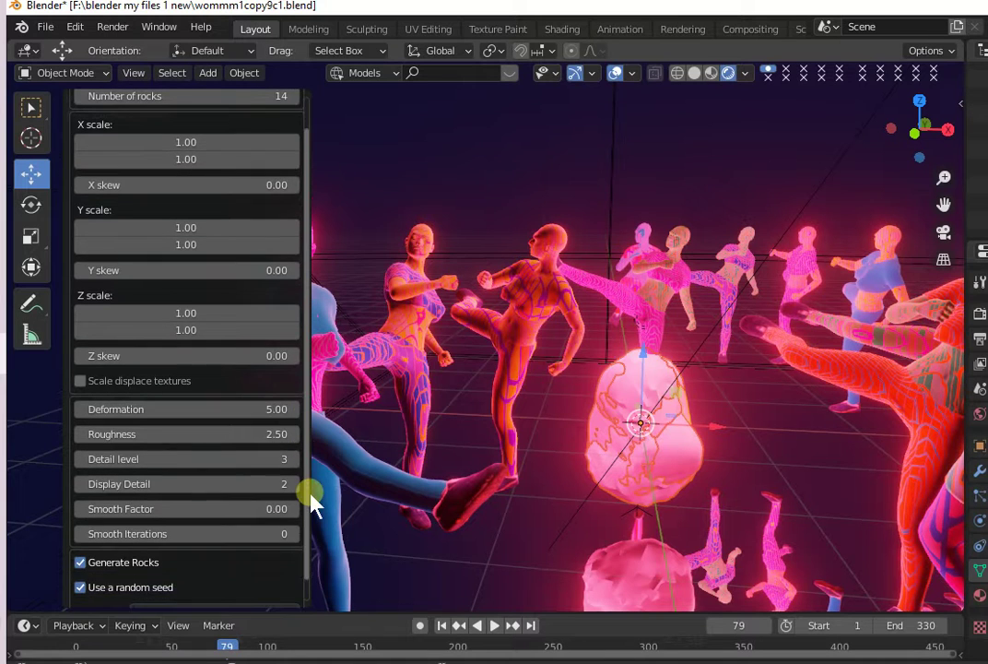
scroll(310, 512, "down", 1)
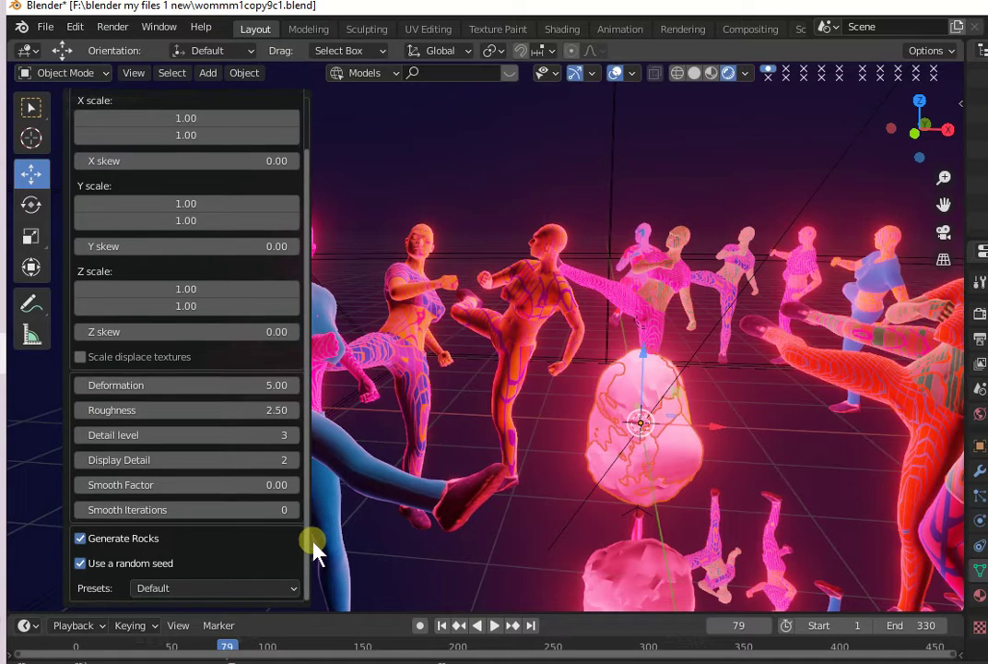
scroll(313, 533, "up", 1)
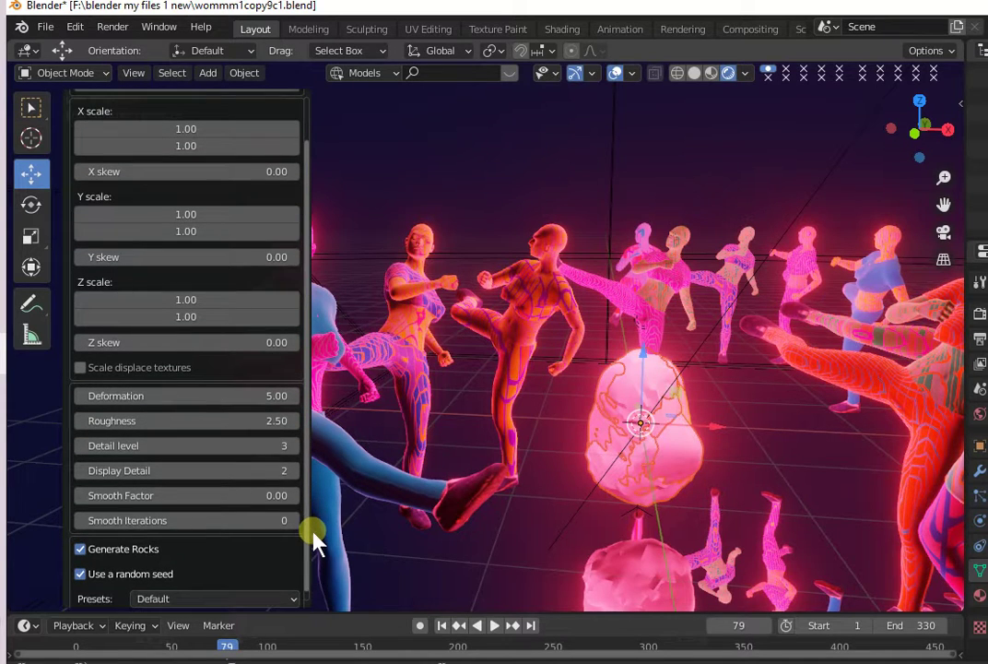
scroll(315, 516, "up", 2)
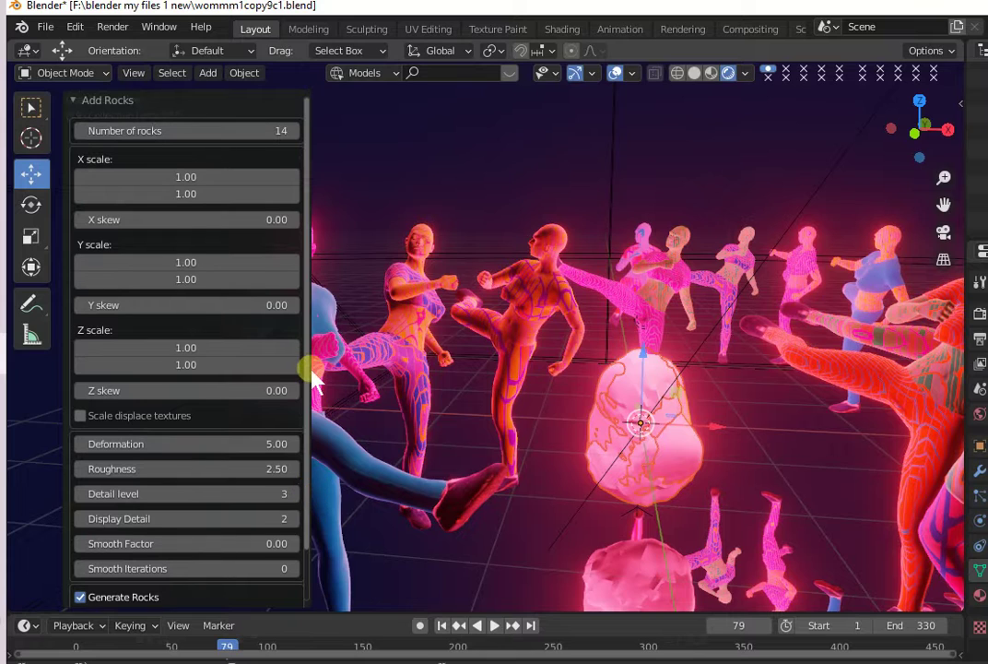
scroll(313, 378, "down", 2)
scroll(314, 385, "down", 1)
scroll(313, 401, "down", 1)
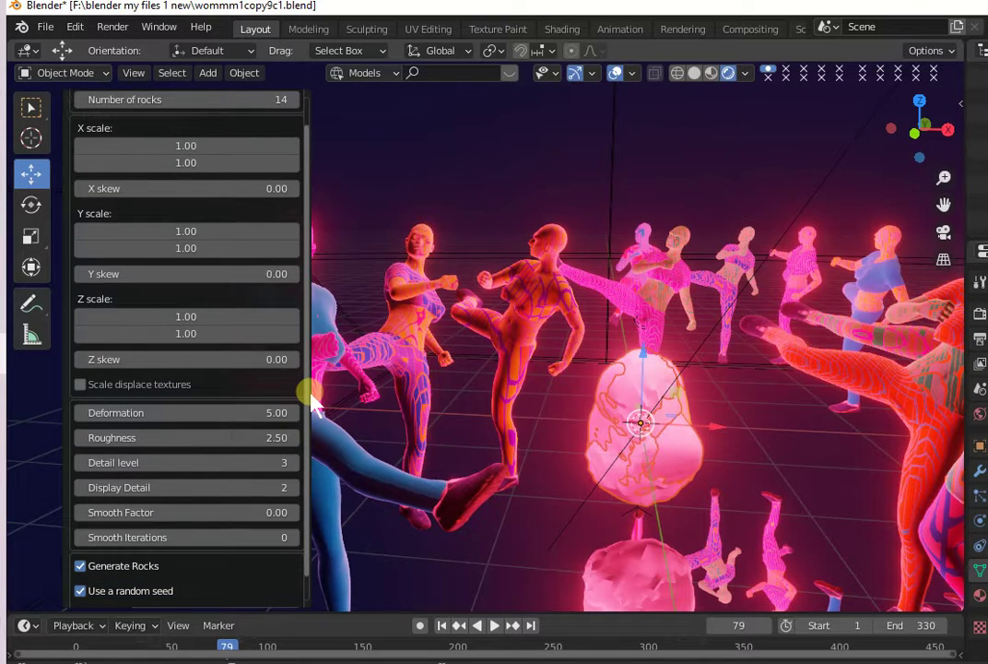
scroll(313, 403, "down", 1)
scroll(311, 405, "down", 1)
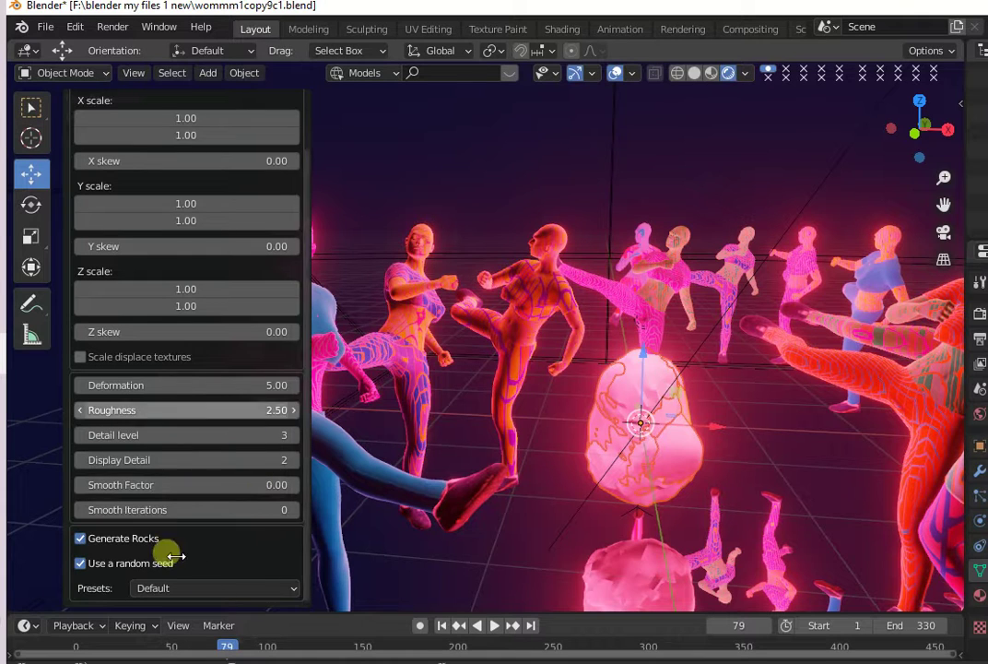
- Apply the River Rock preset and set the X scale range to 0.66–1.37
left_click(286, 590)
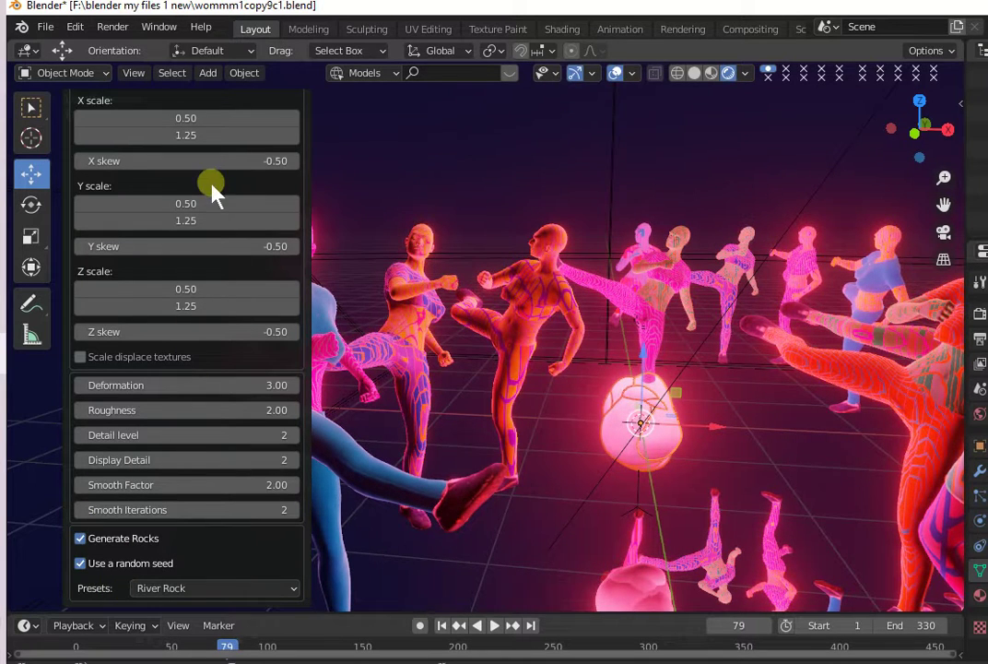
left_click(222, 136)
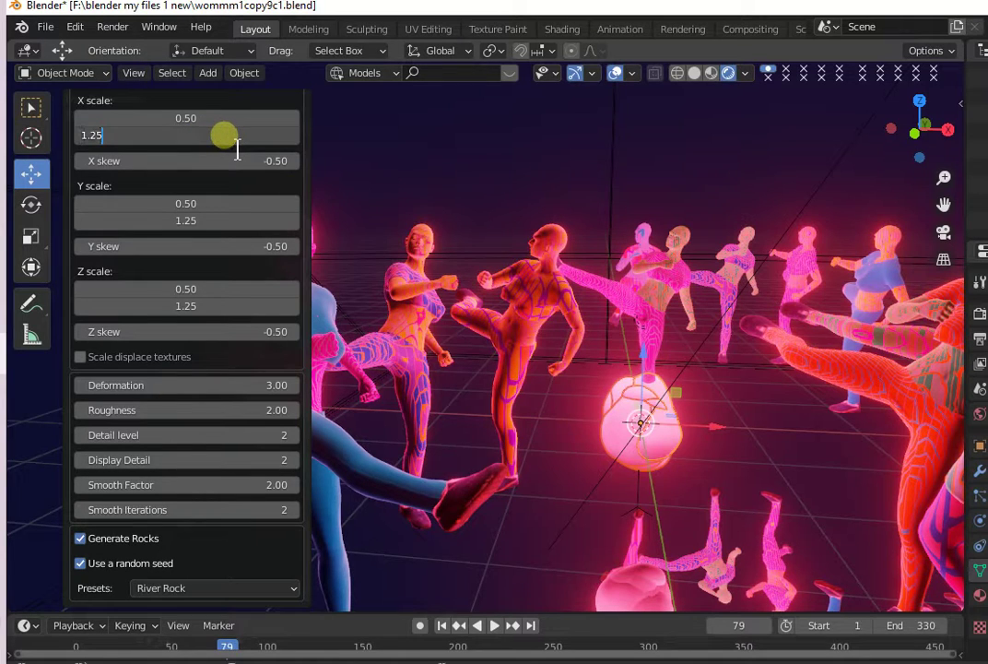
key("BackSpace")
key("BackSpace")
key("BackSpace")
type(".37")
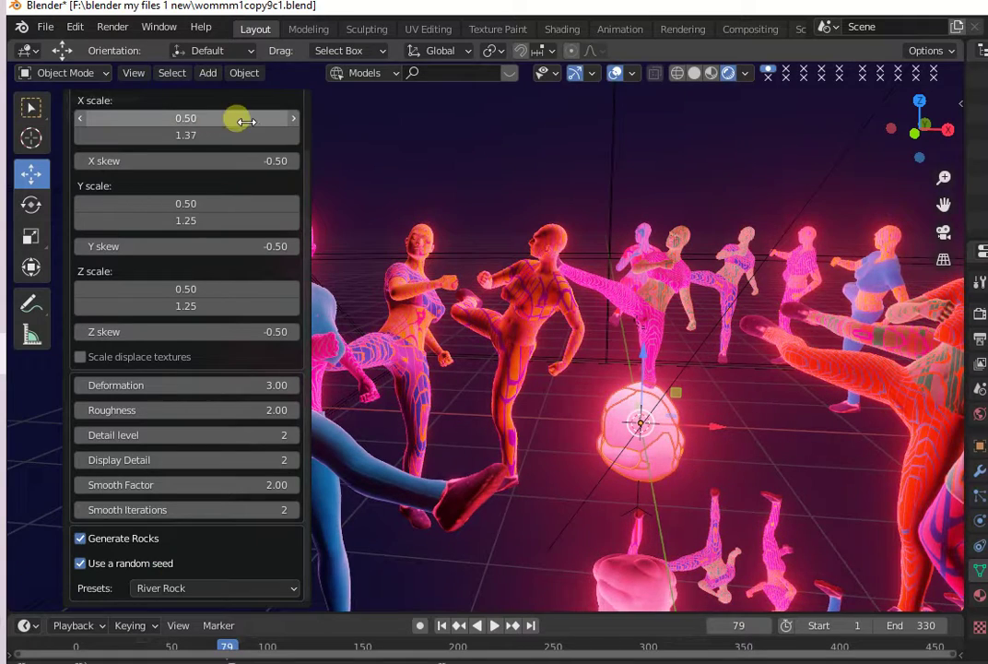
left_click(237, 119)
key("BackSpace")
key("BackSpace")
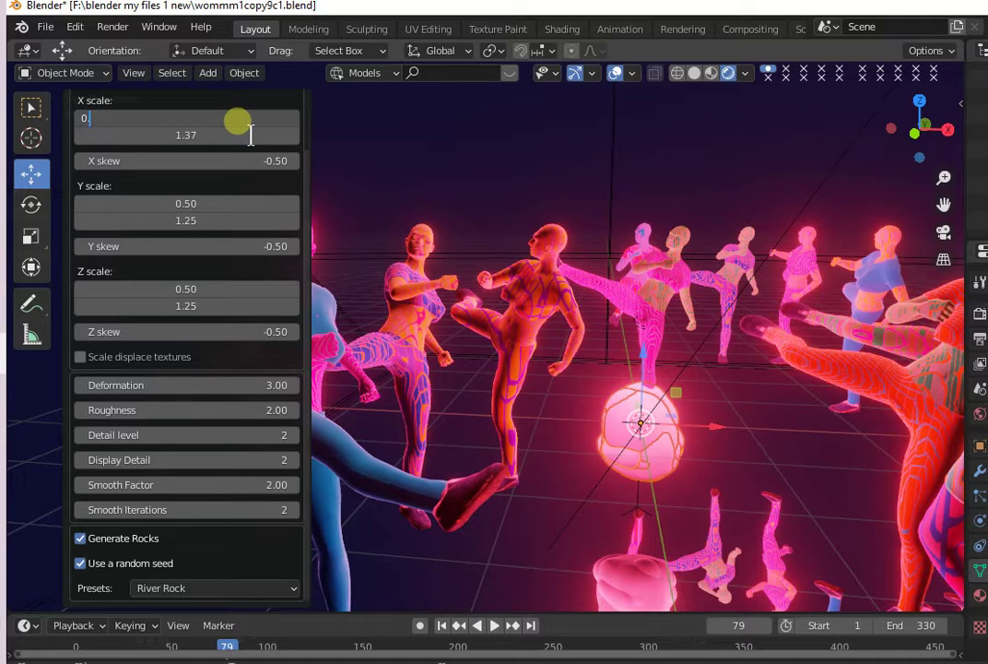
type(".66")
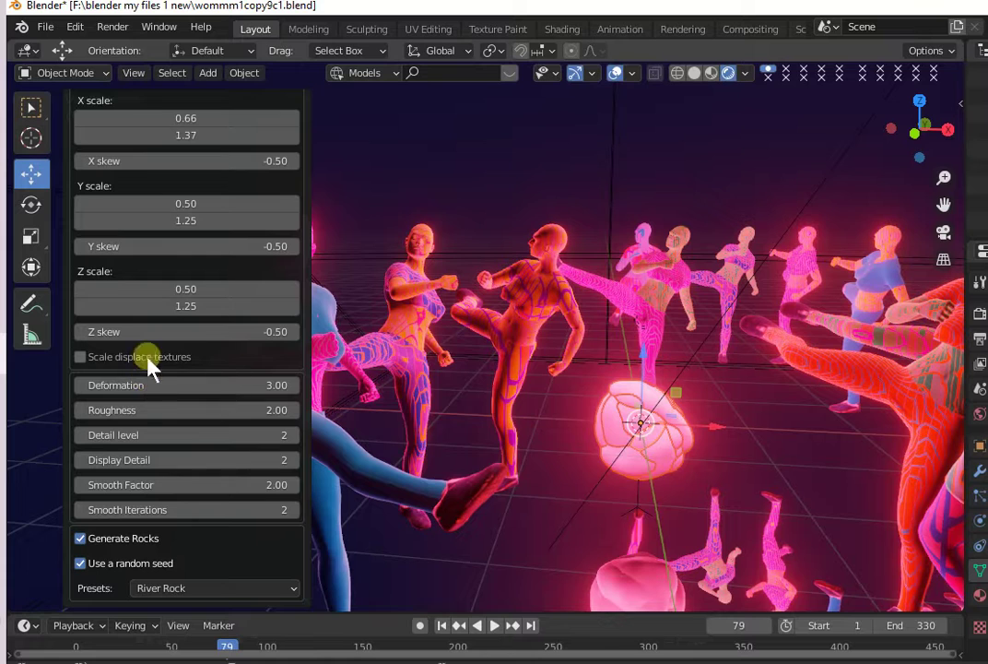
mouse_move(307, 313)
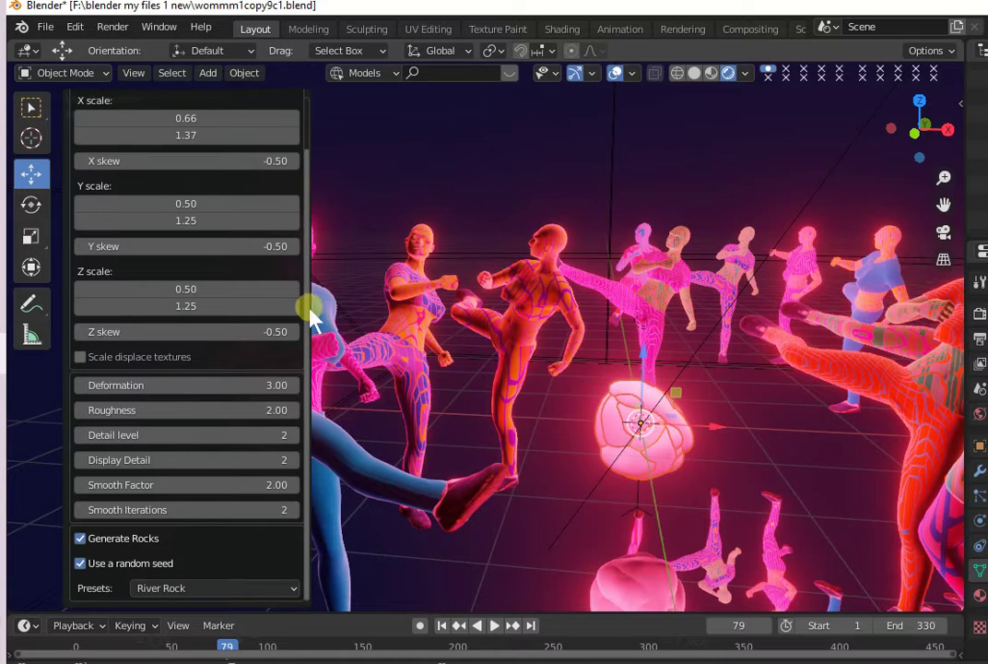
- Set the rock Deformation to 4.2
scroll(310, 295, "up", 2)
scroll(310, 258, "down", 2)
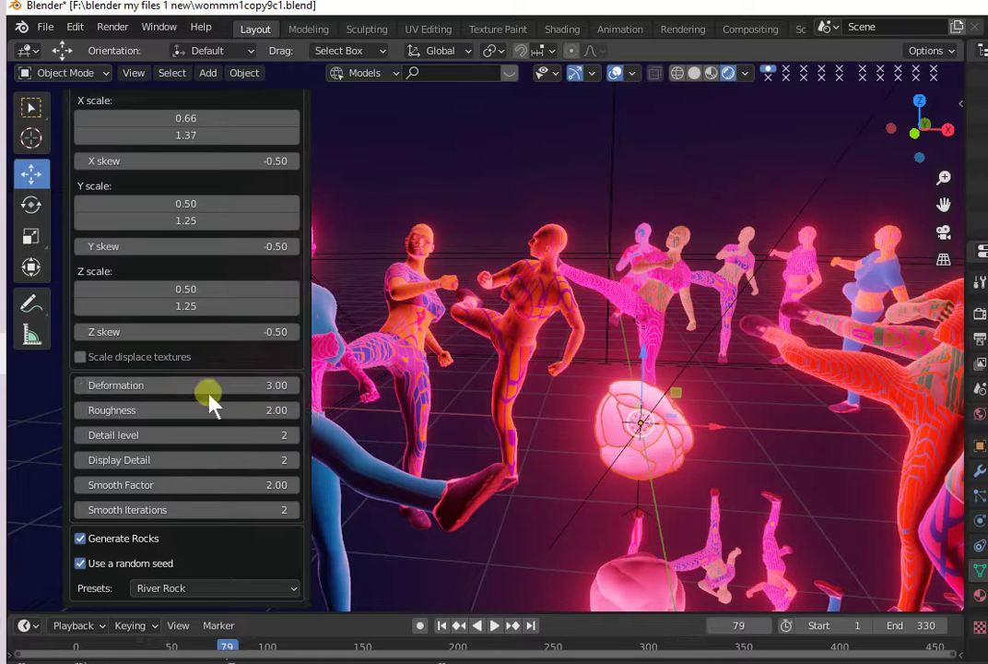
left_click(247, 388)
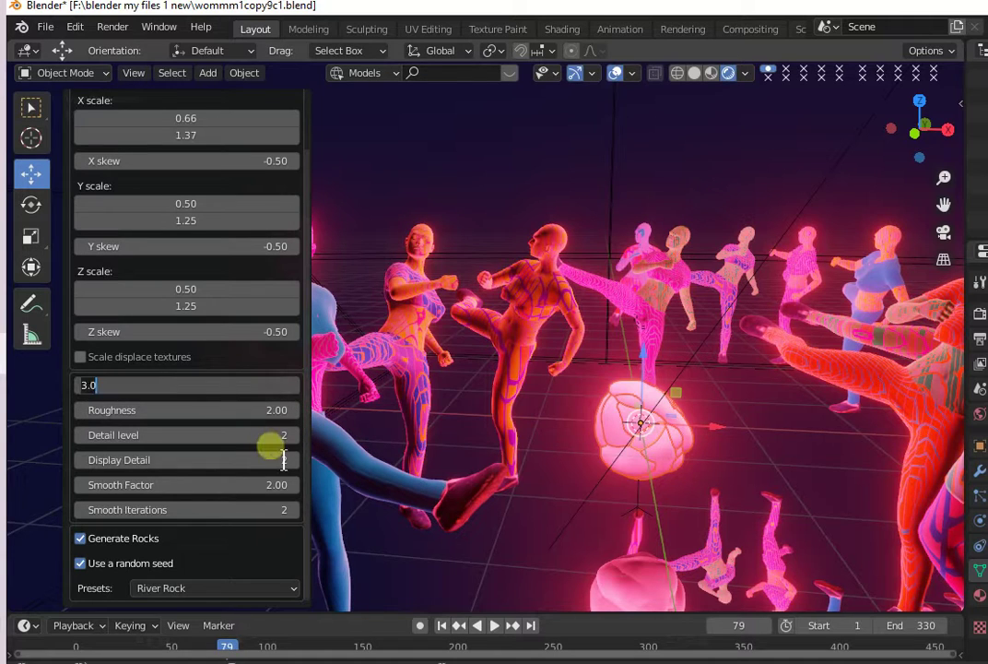
type("4")
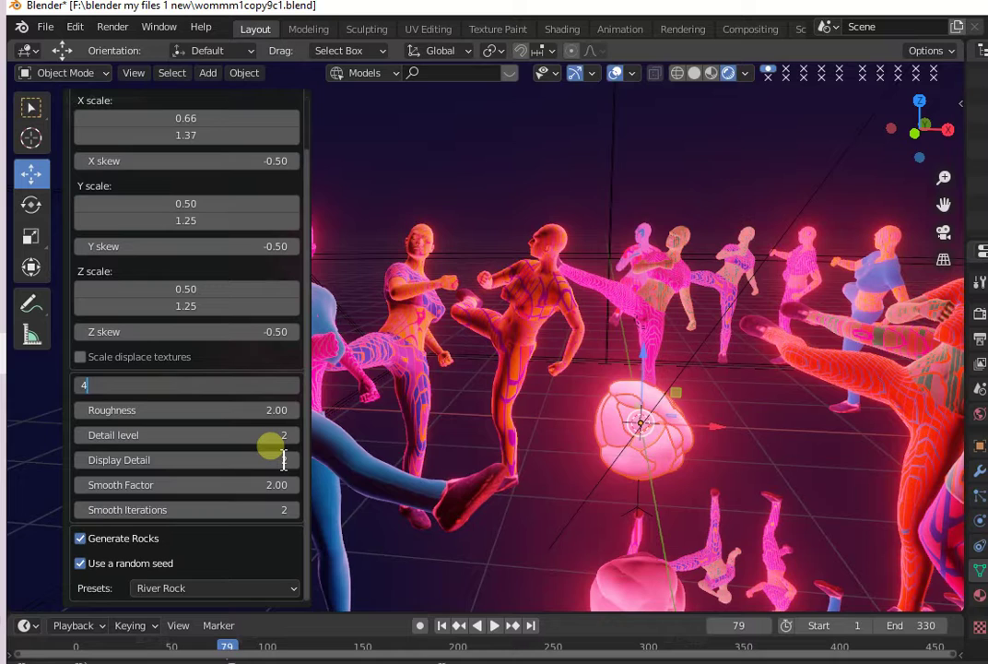
type(".2")
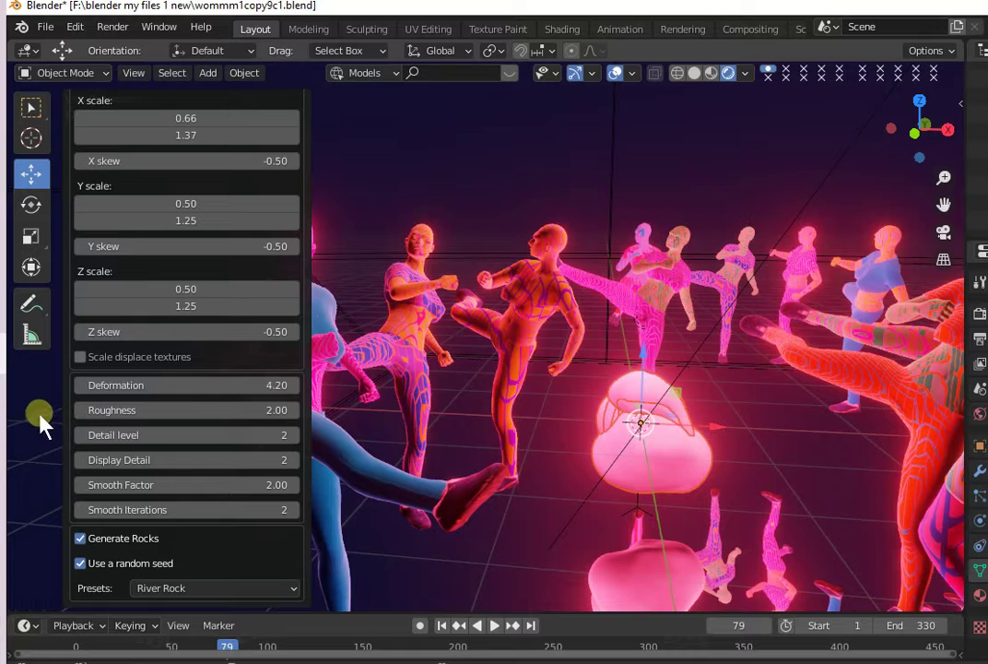
- Switch the viewport to see-through X-ray wireframe shading
left_click(225, 581)
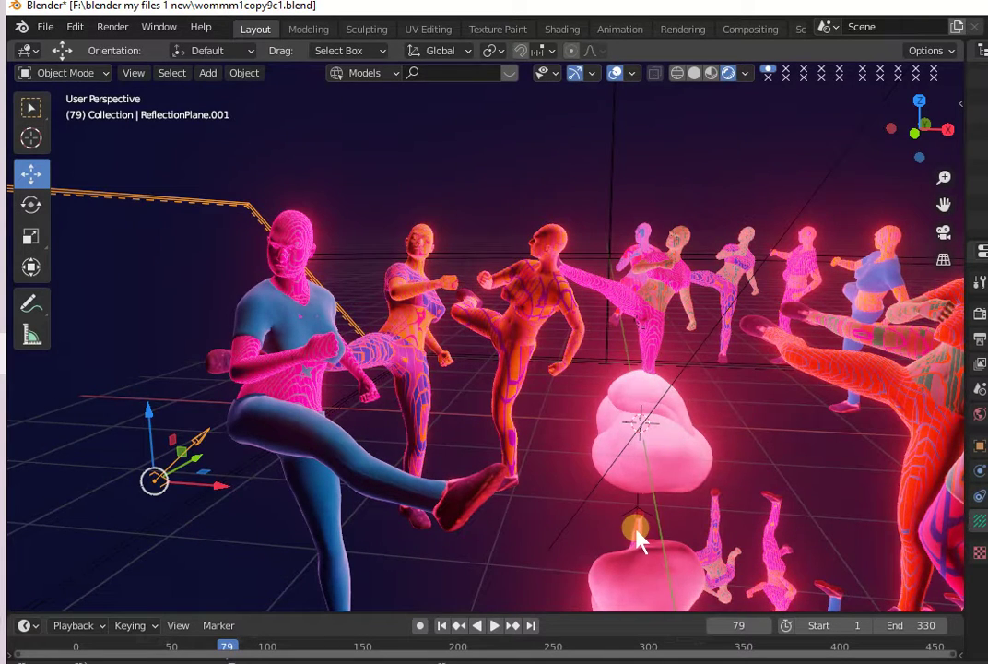
scroll(639, 542, "down", 3)
scroll(636, 537, "down", 2)
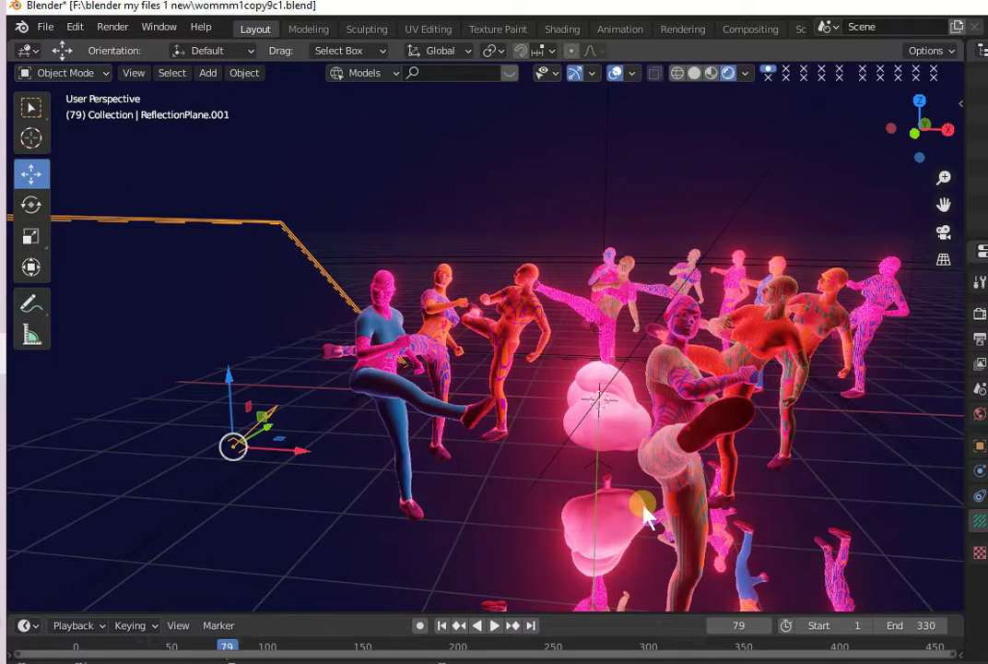
left_click(676, 74)
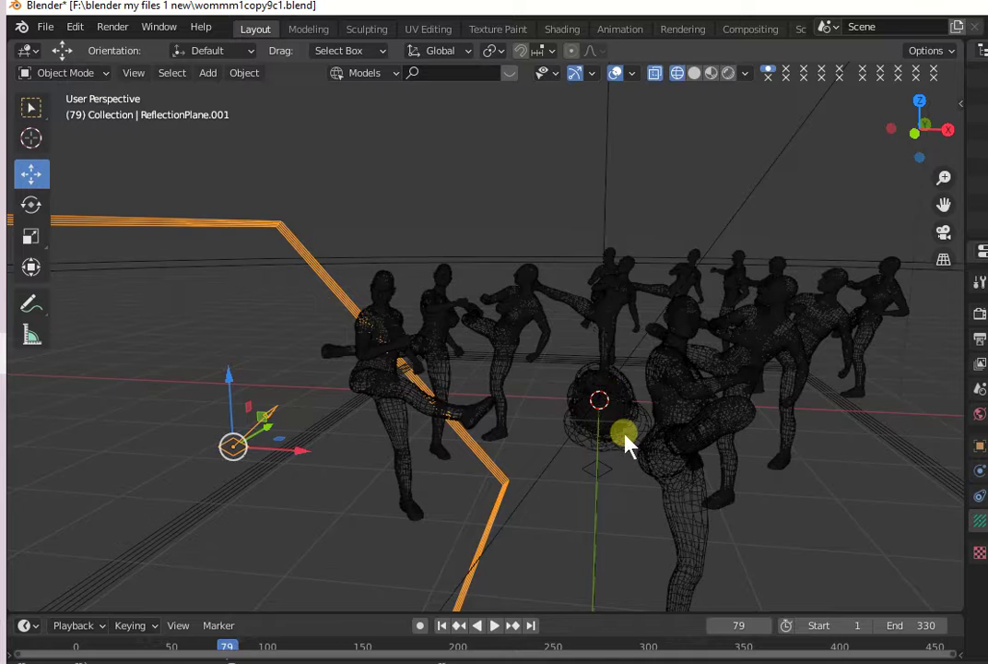
- Box-select the rock cluster at the centre of the scene
left_click(625, 443)
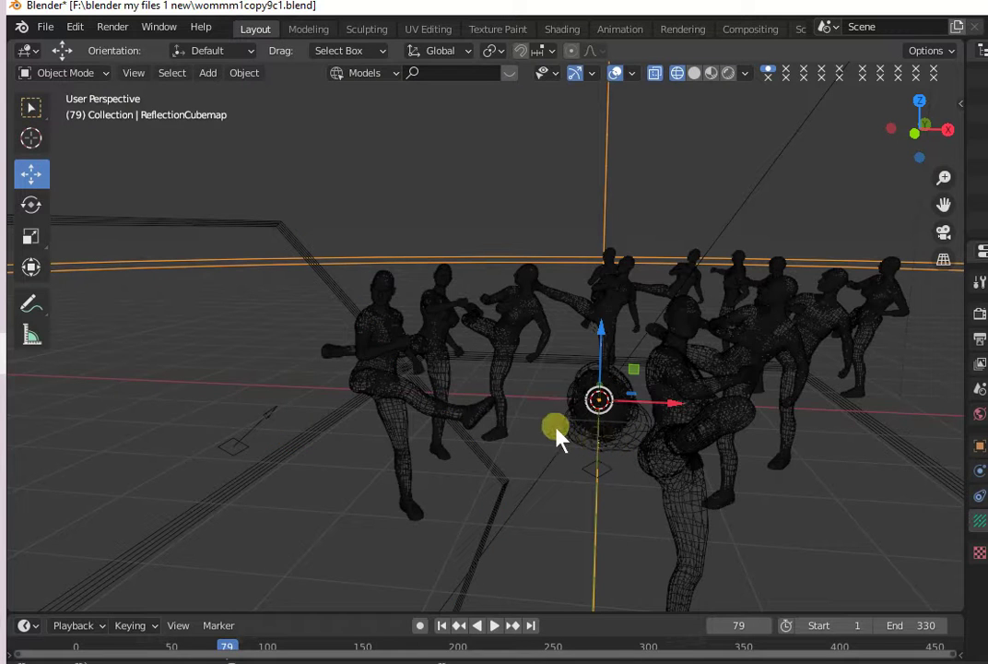
left_click_drag(627, 387, 597, 440)
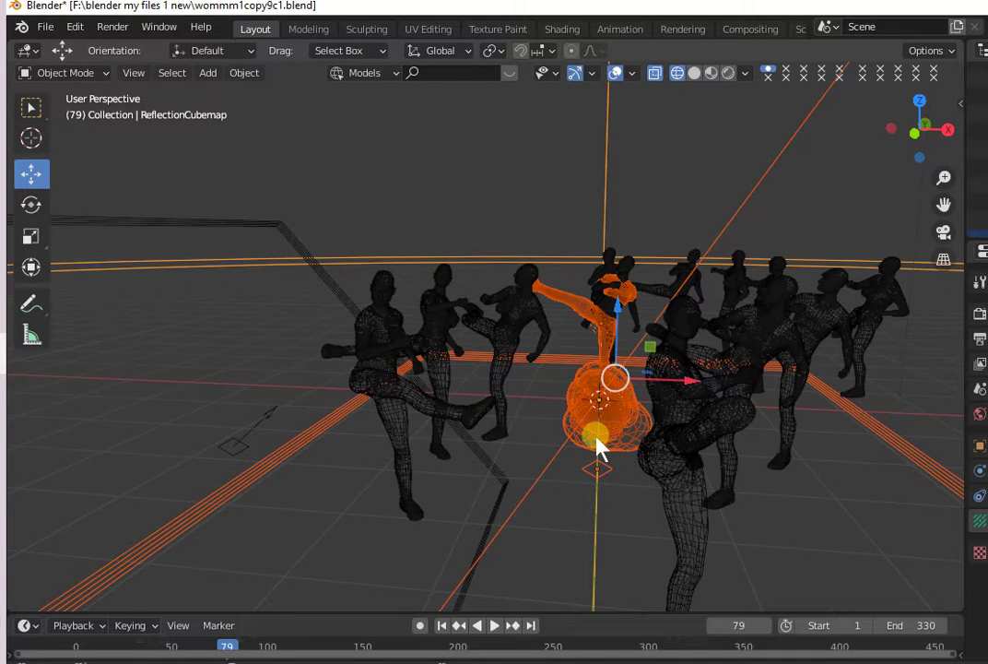
left_click(588, 318, "shift")
left_click(590, 322, "shift")
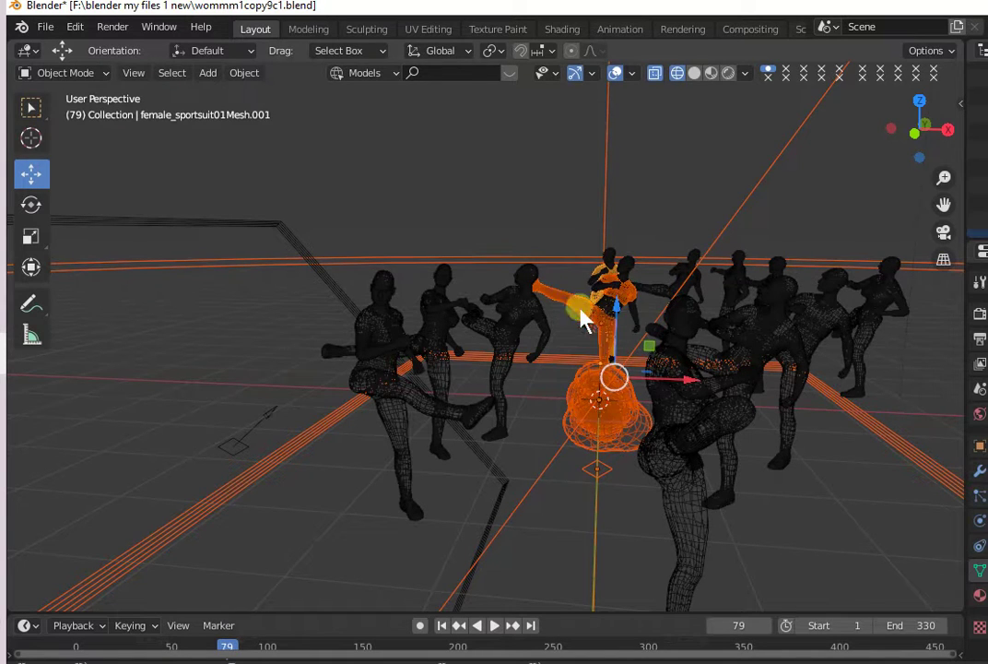
key("alt+a")
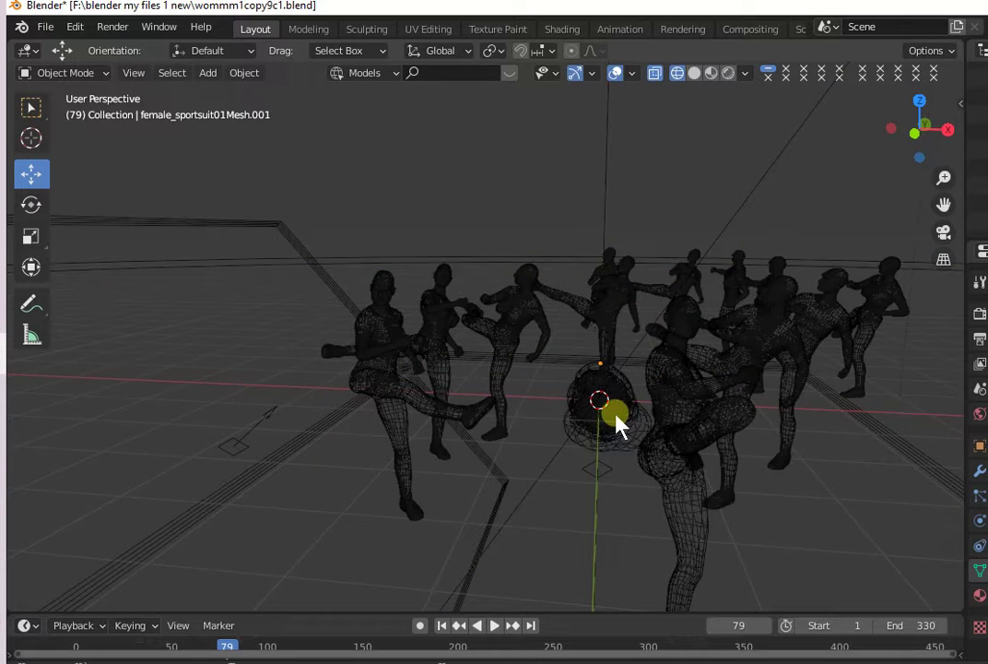
left_click_drag(577, 420, 612, 437)
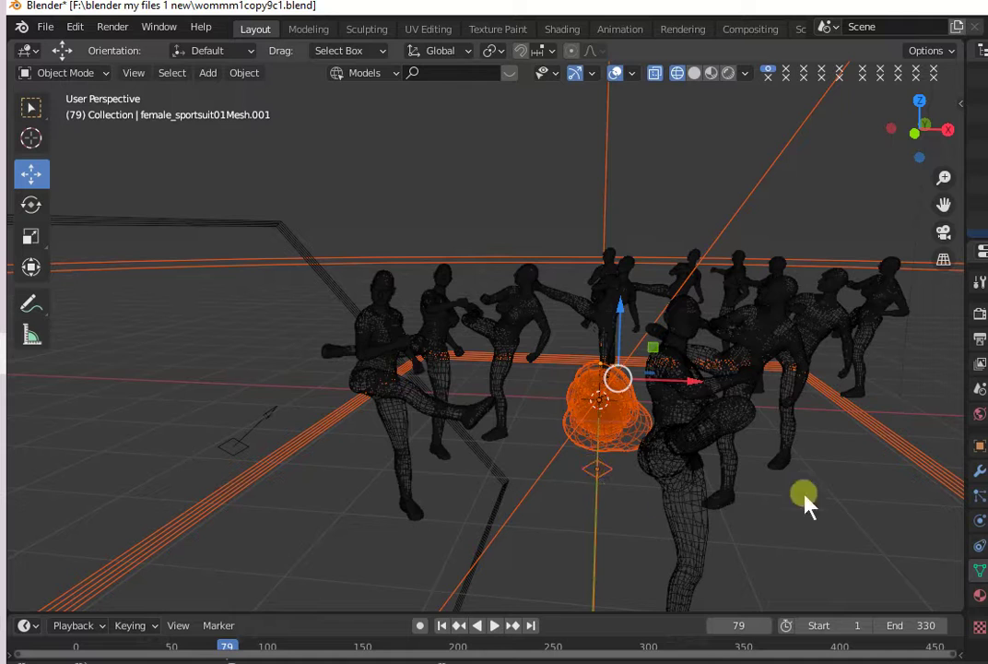
- Deselect the reflection plane and reflection cubemap, leaving only the rocks selected
left_click(898, 458, "shift")
left_click(899, 458, "shift")
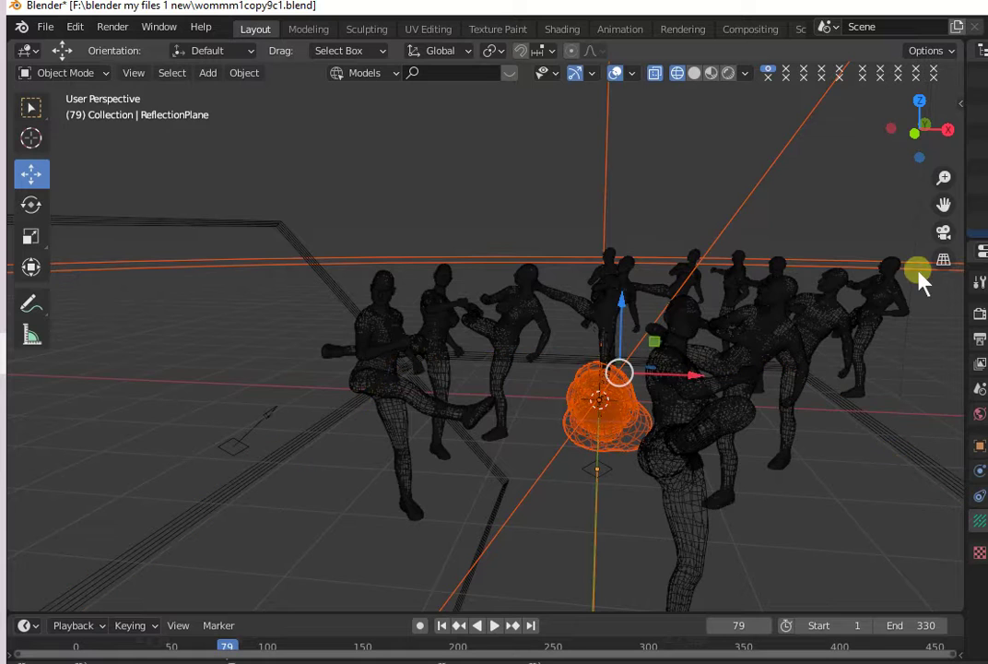
left_click(918, 269, "shift")
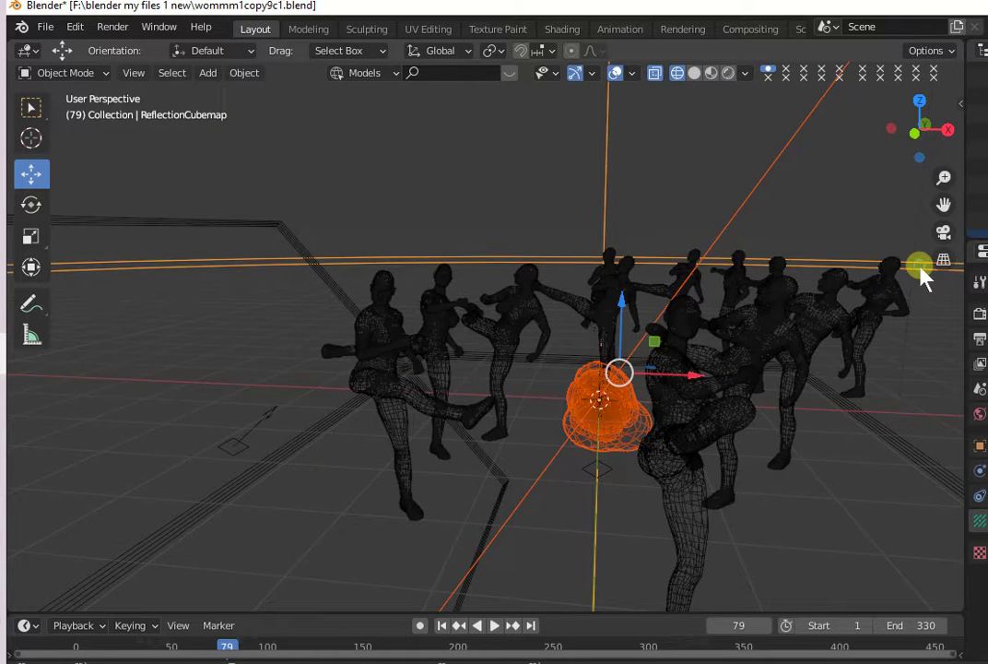
left_click(781, 157)
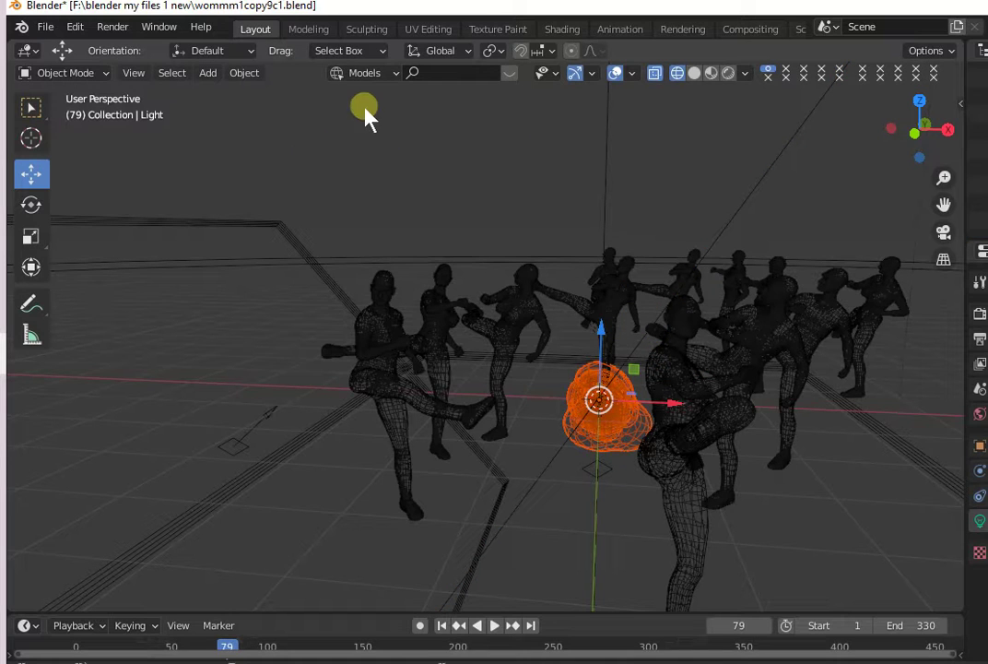
left_click(244, 74)
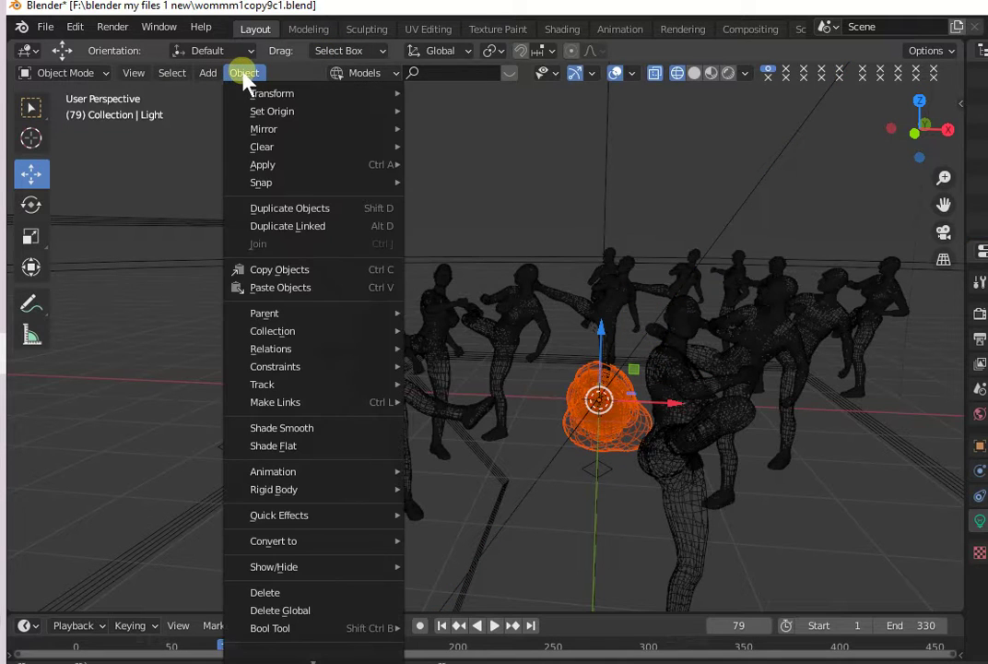
mouse_move(272, 93)
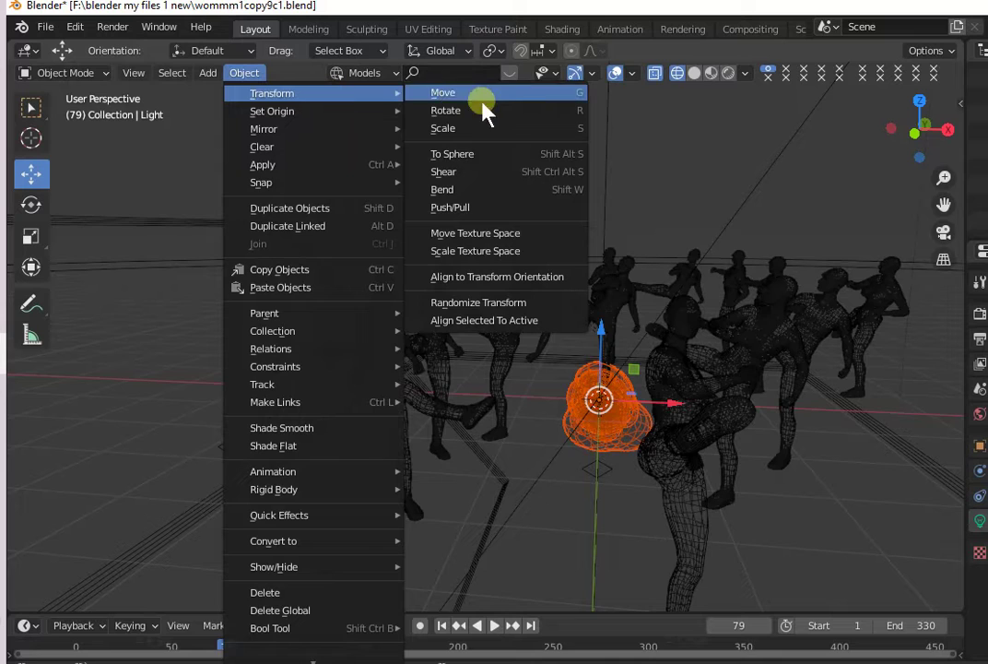
- Apply Randomize Transform to the rocks with random seed 68
left_click(531, 307)
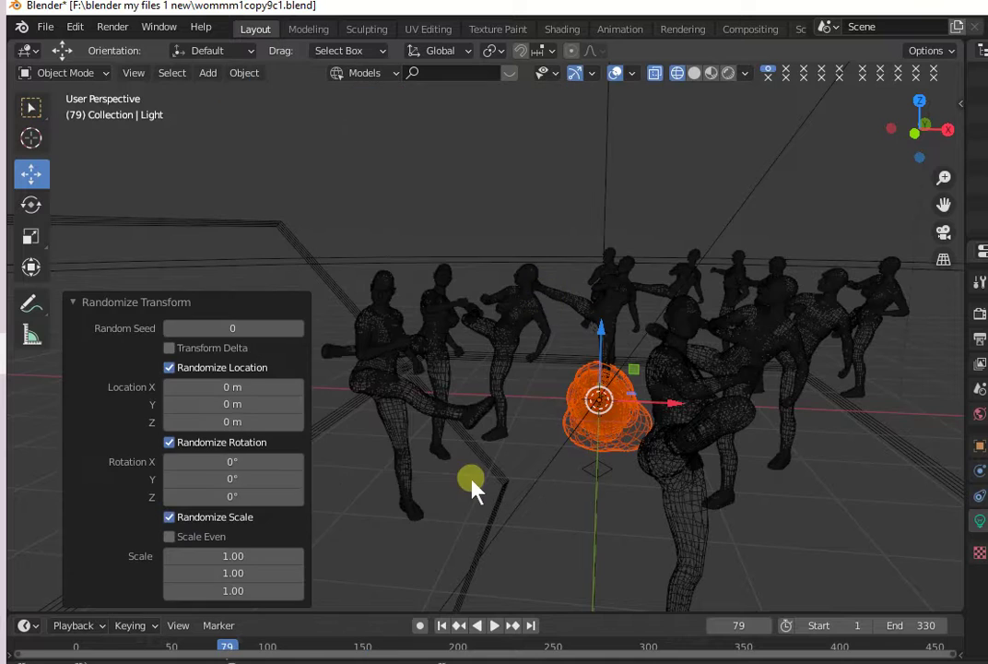
left_click(247, 329)
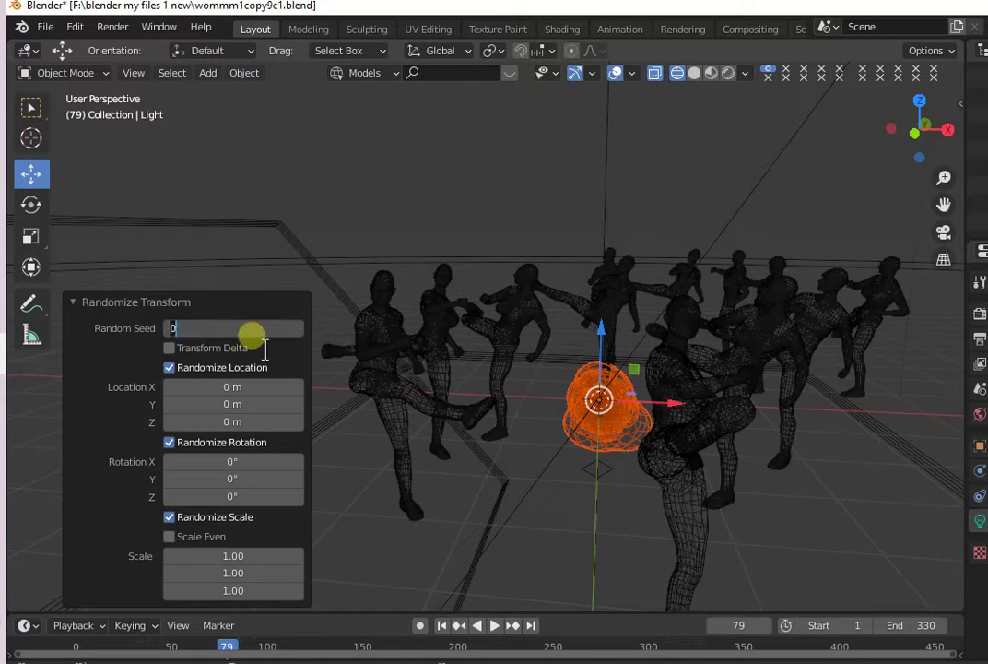
key("BackSpace")
type("68")
key("Return")
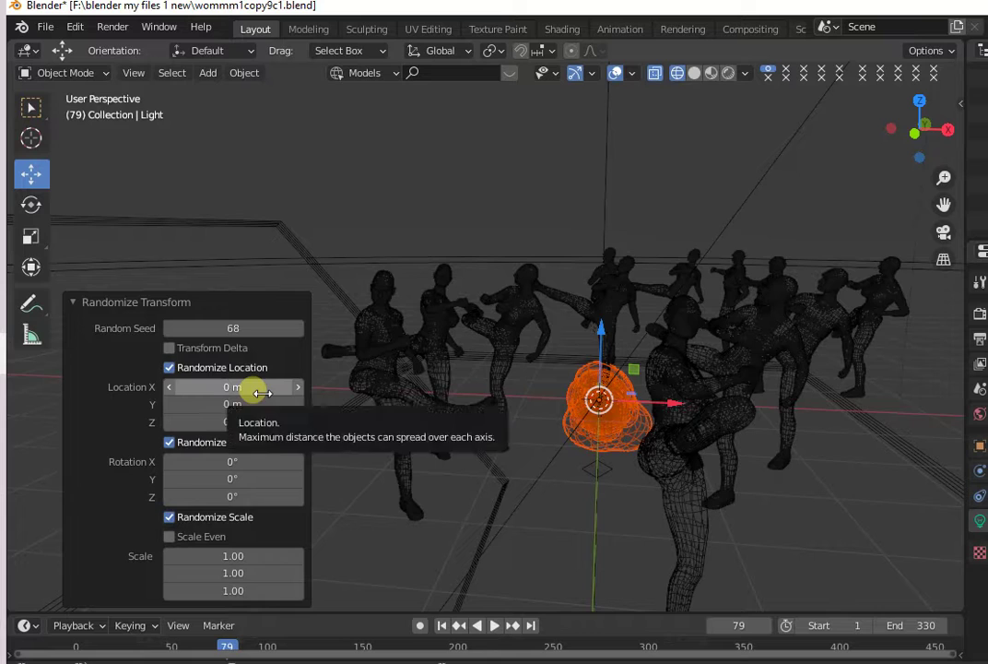
- Set the random location spread to 14 m in X and 8 m in Y
left_click(258, 391)
key("BackSpace")
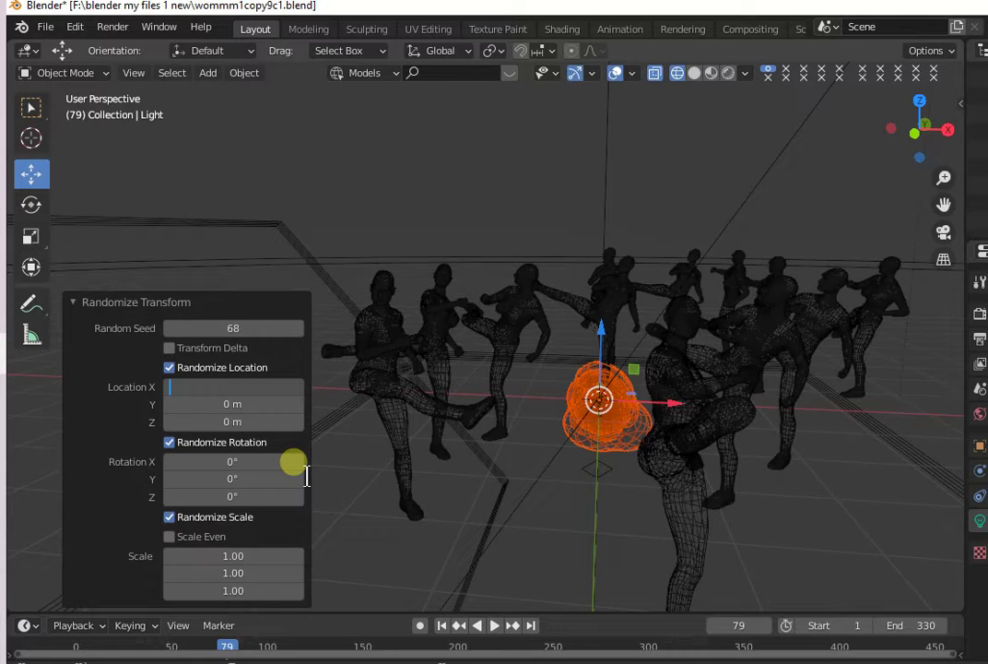
type("14")
key("Return")
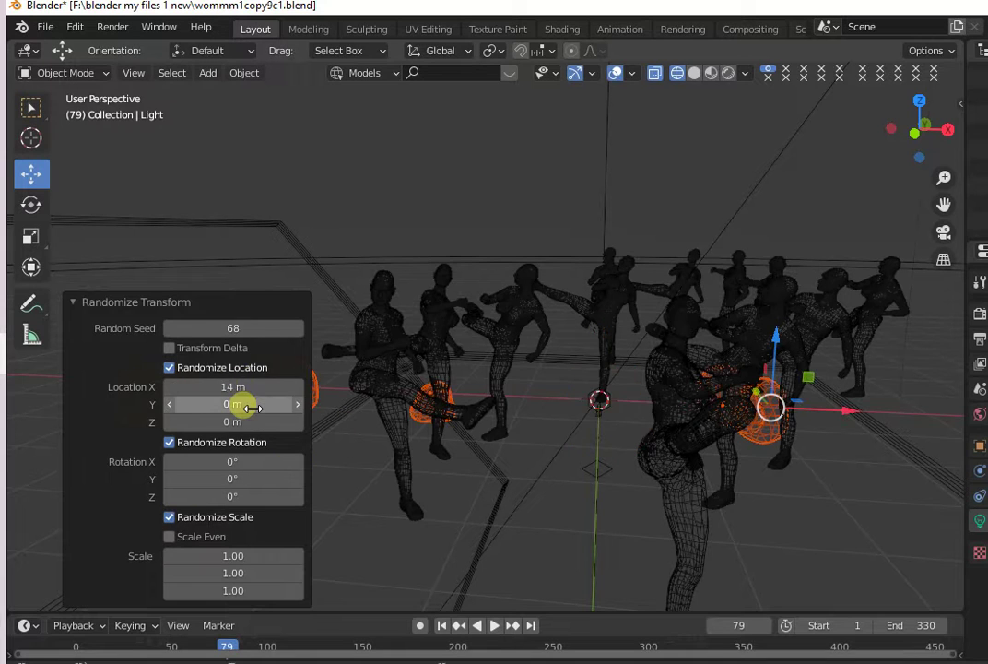
left_click(263, 403)
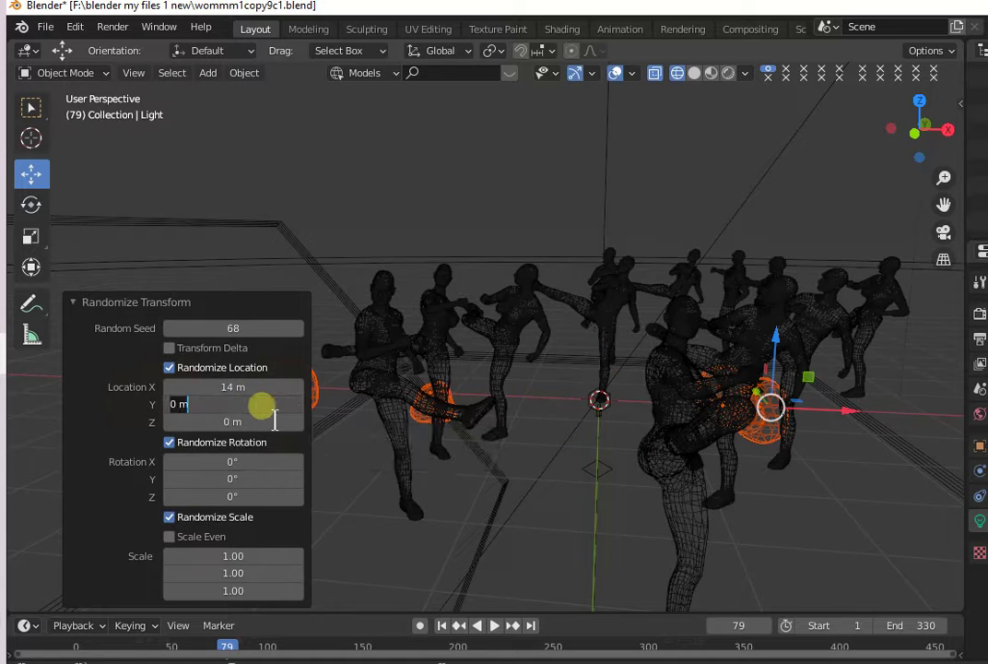
key("BackSpace")
type("8")
key("Return")
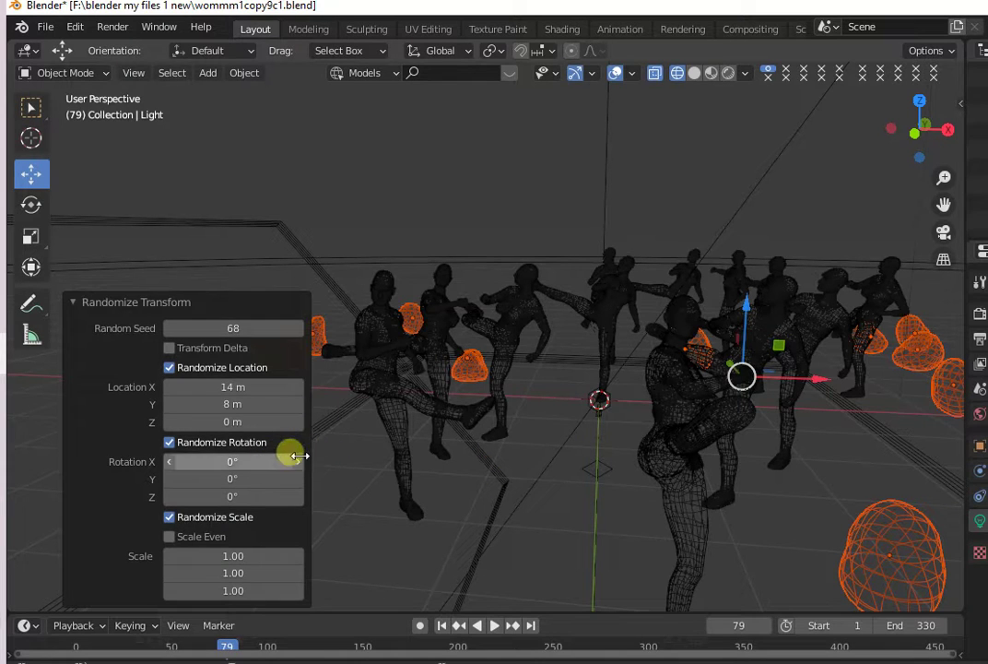
- Set the random rotation range to 67° in X and 133° in Y
scroll(486, 452, "down", 4)
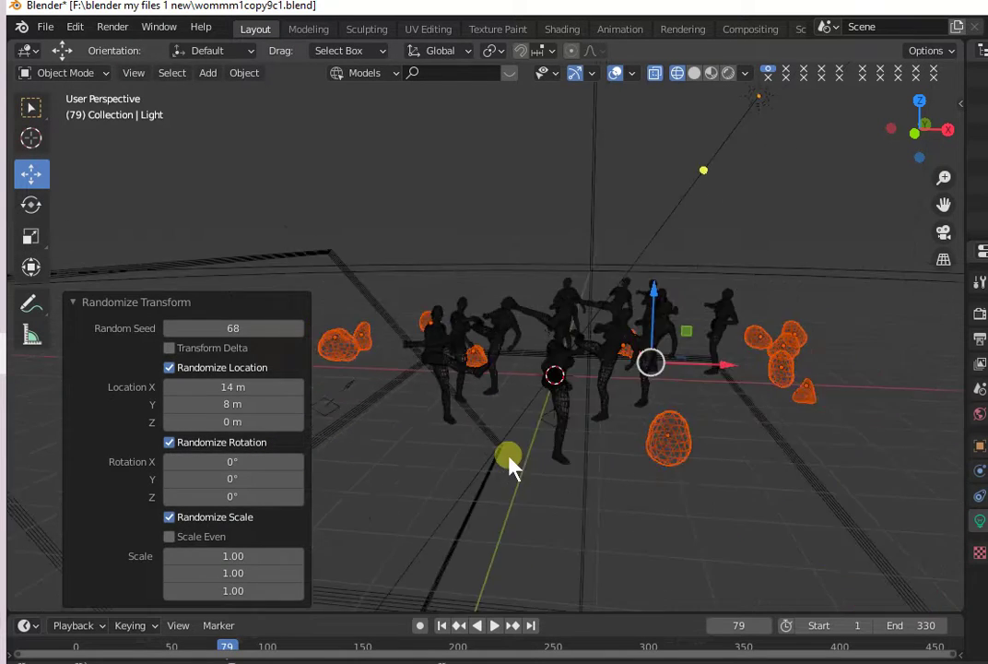
scroll(513, 461, "down", 2)
scroll(512, 461, "down", 2)
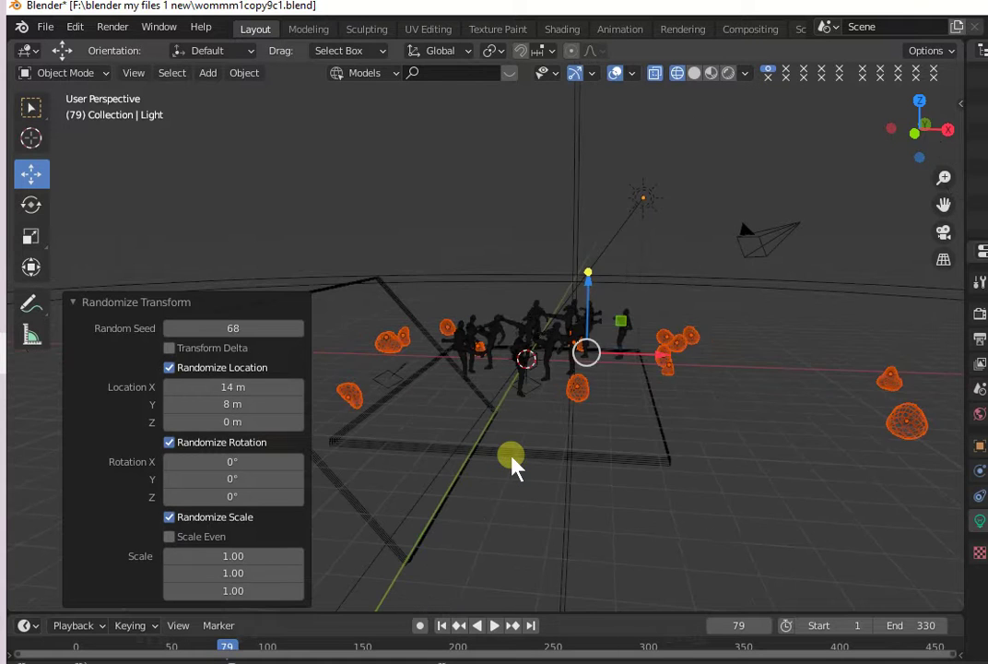
scroll(513, 460, "down", 1)
scroll(512, 458, "up", 1)
scroll(512, 458, "up", 2)
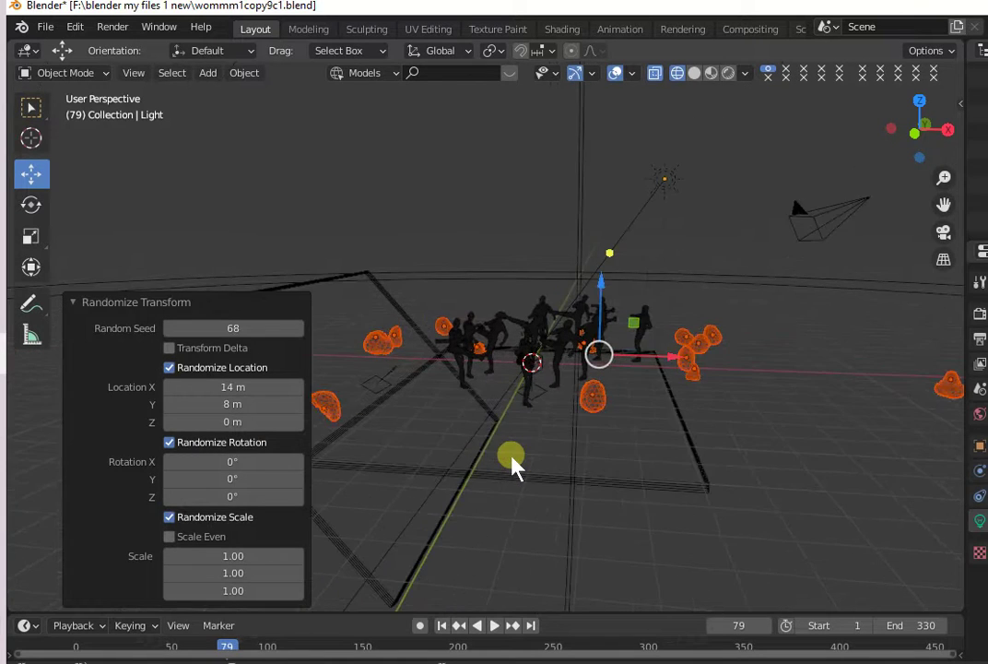
scroll(513, 458, "up", 2)
scroll(512, 465, "up", 1)
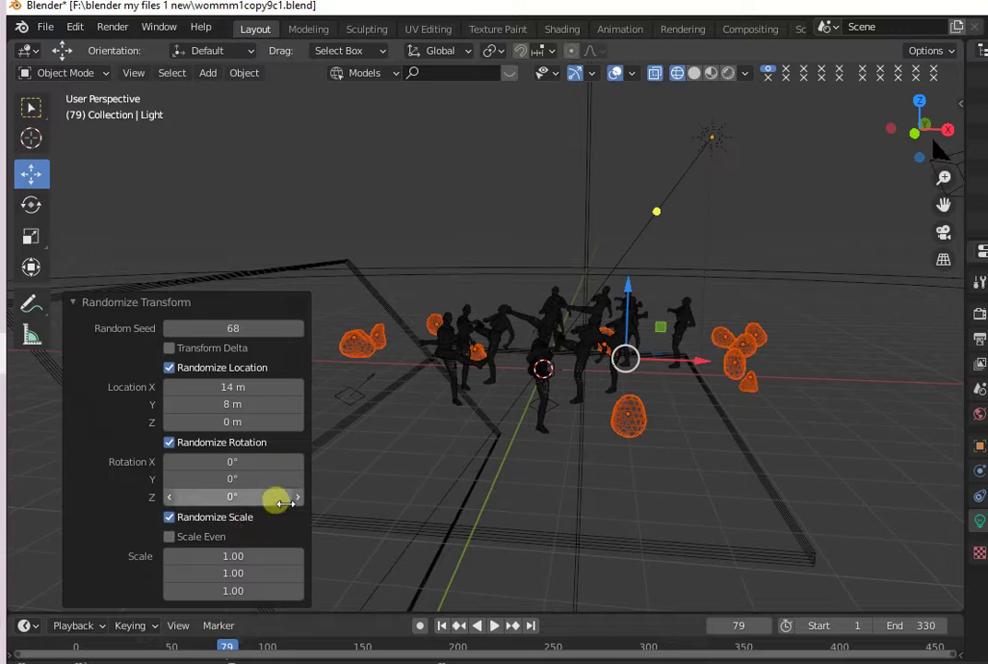
left_click(226, 463)
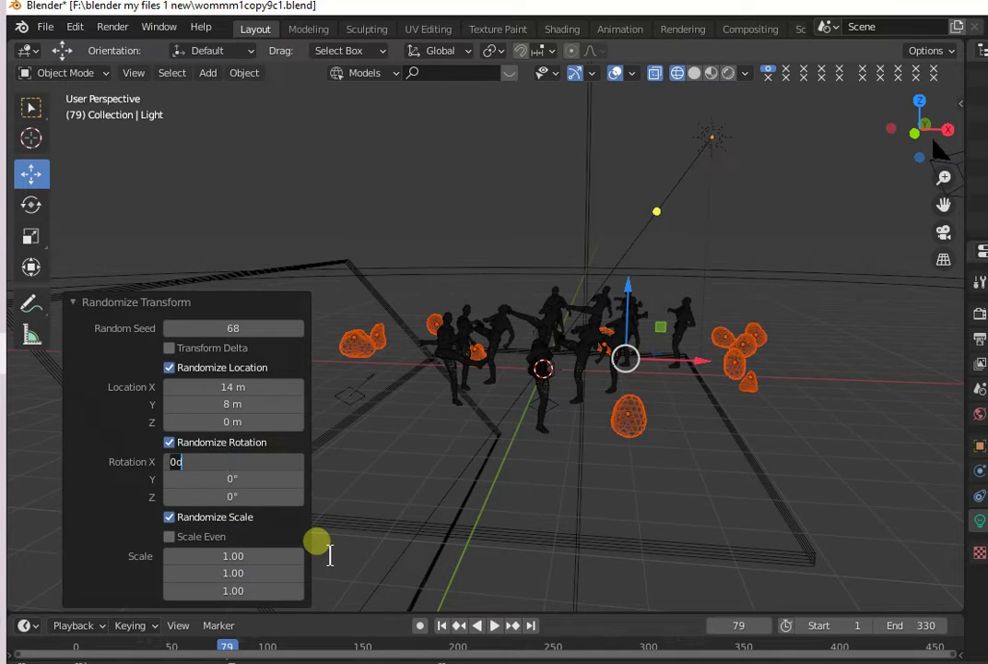
key("BackSpace")
key("BackSpace")
type("6")
type("7")
key("Return")
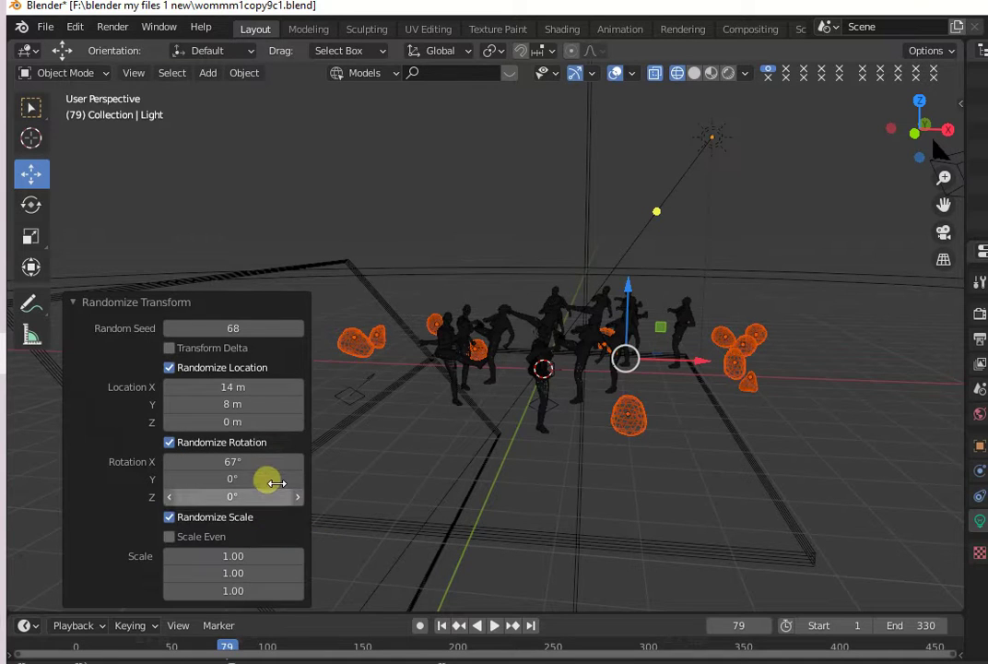
left_click(264, 478)
key("BackSpace")
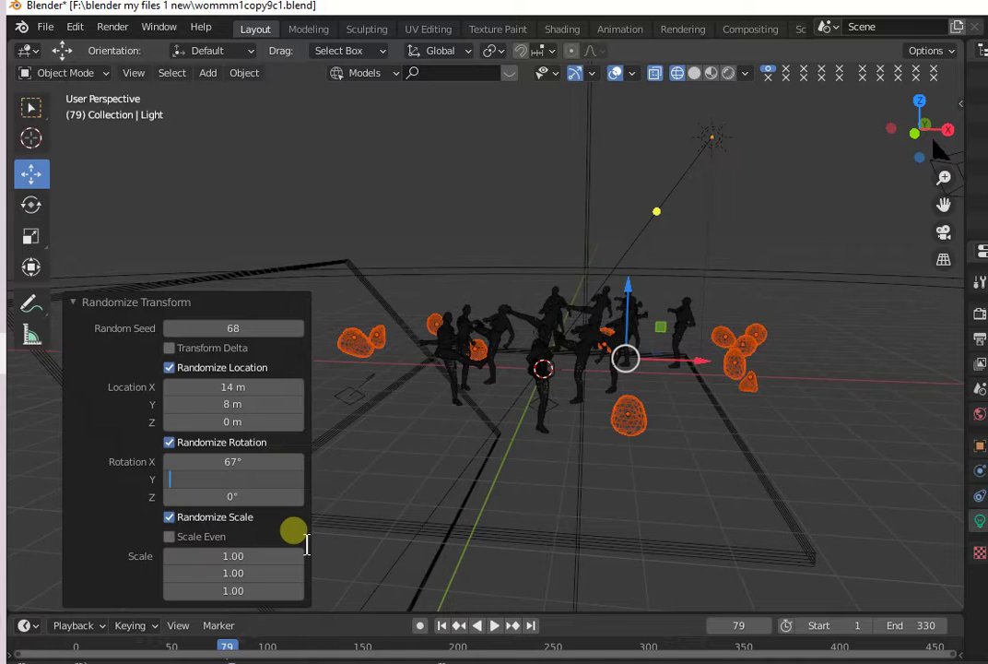
type("13")
type("3")
key("Return")
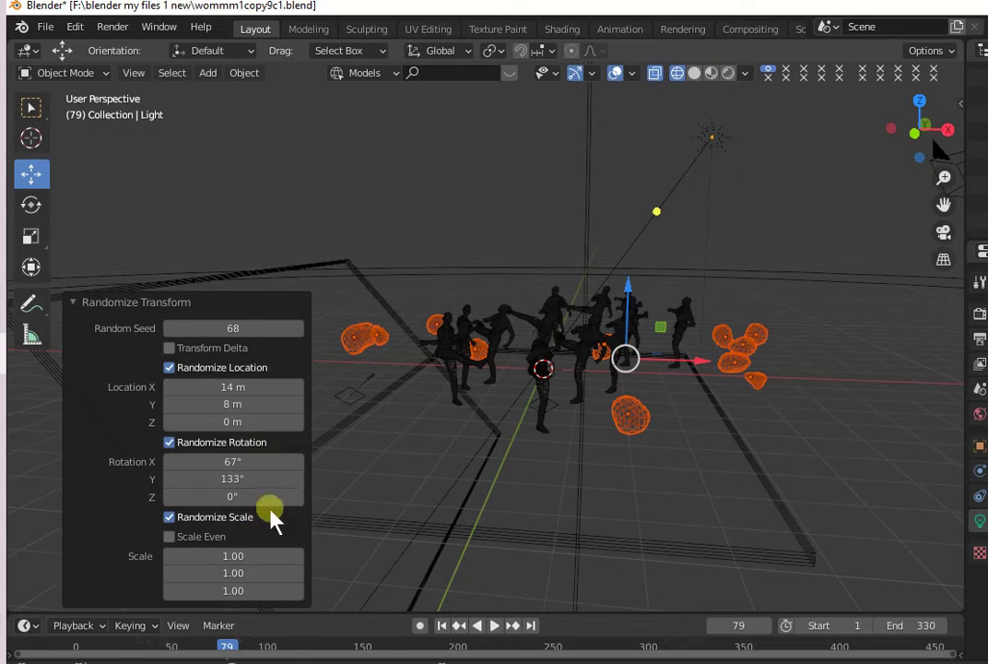
- Give the rocks a 1.4 m random Z location spread and collapse the panel
left_click(260, 420)
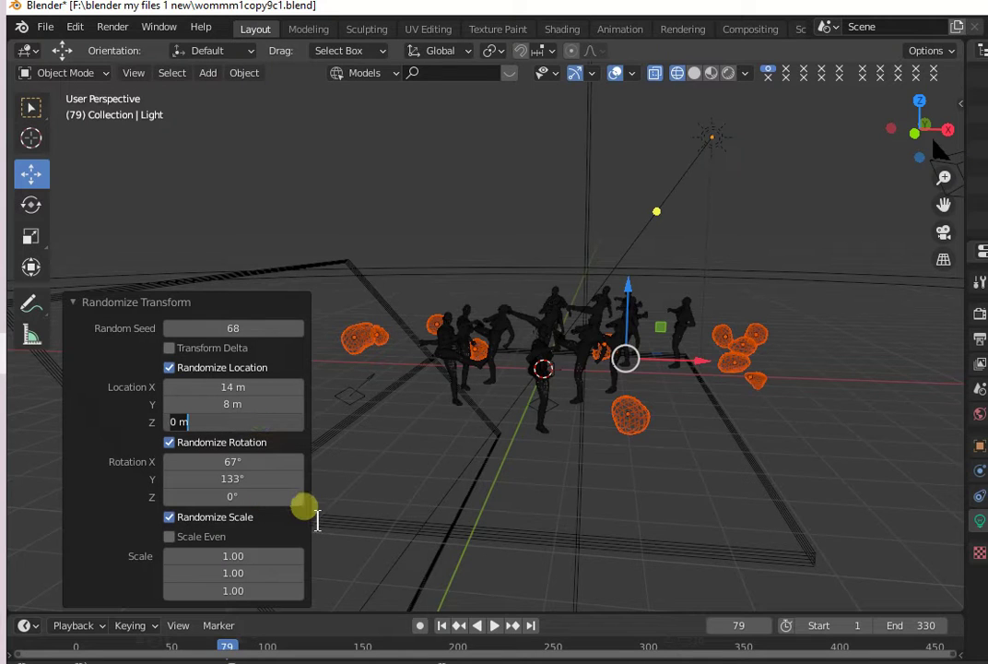
key("BackSpace")
type("1")
type(".4")
key("Return")
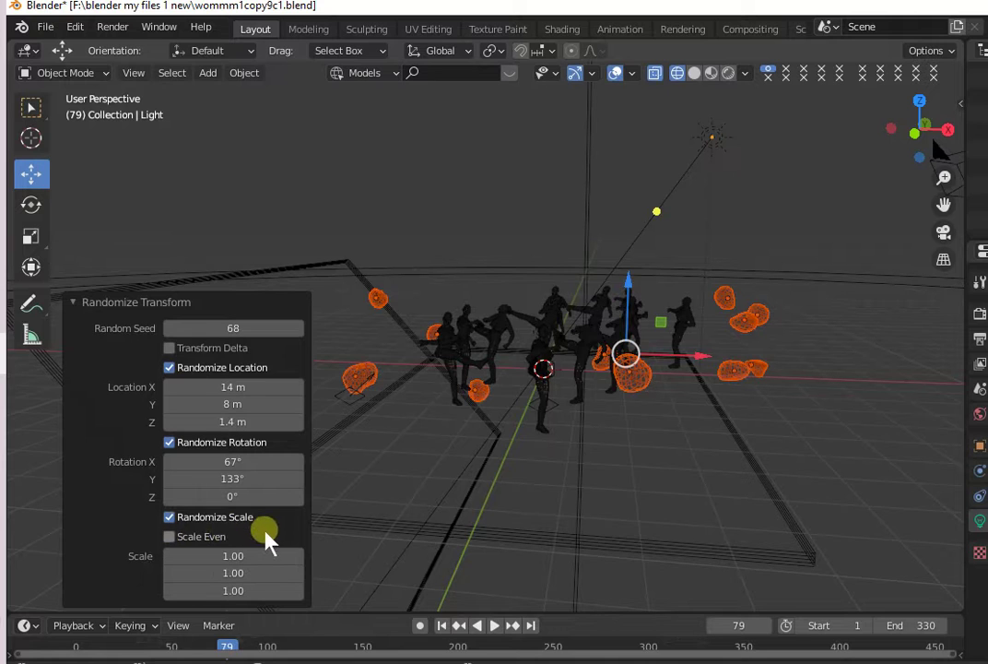
left_click(90, 304)
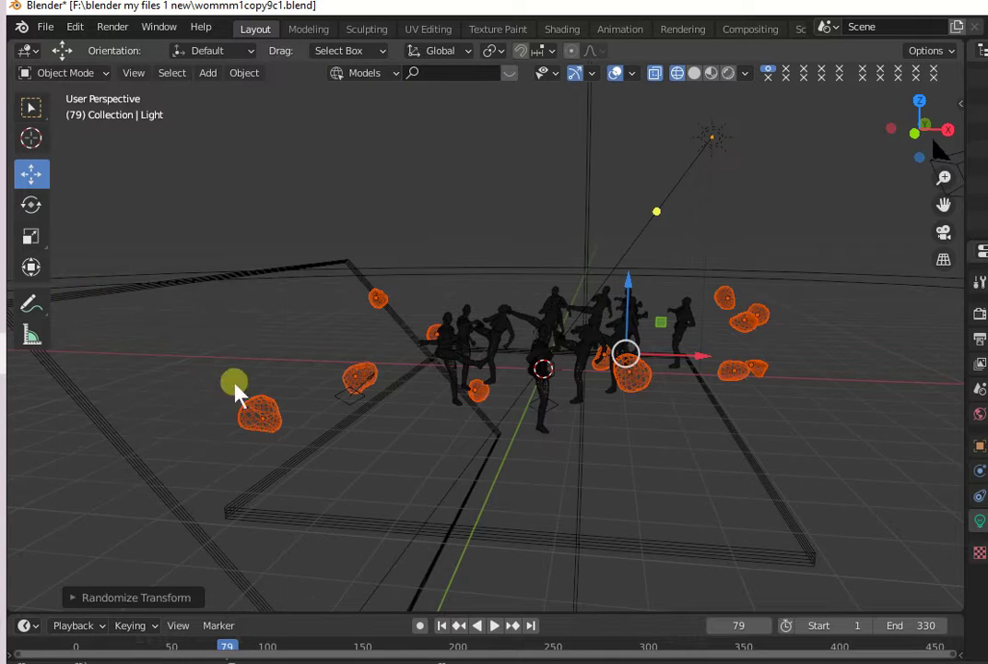
- View the scene in Rendered shading and move the light up along Z
left_click(727, 73)
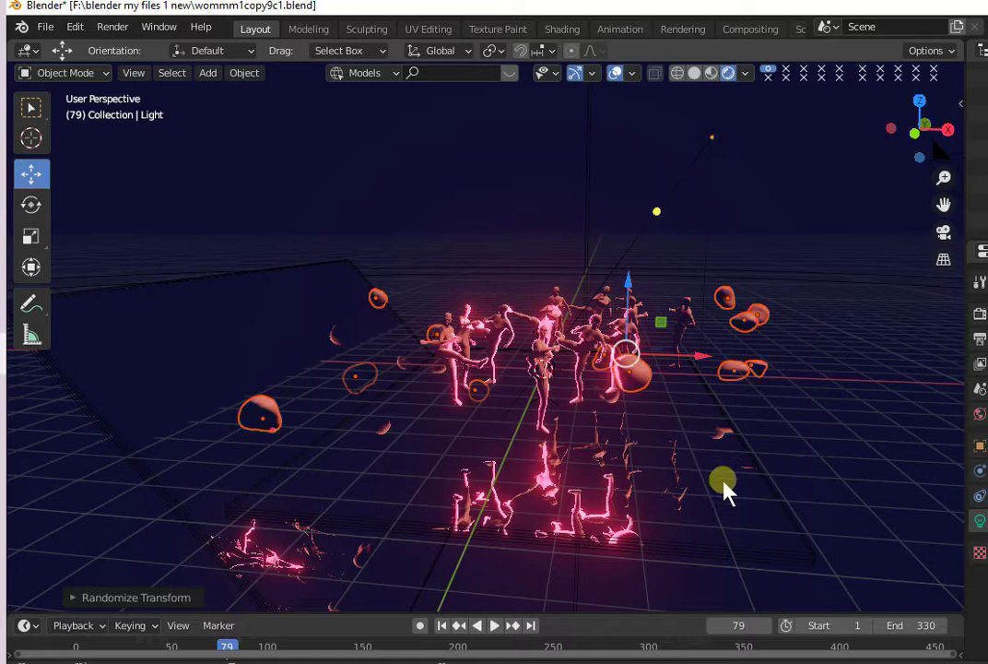
scroll(669, 289, "up", 3)
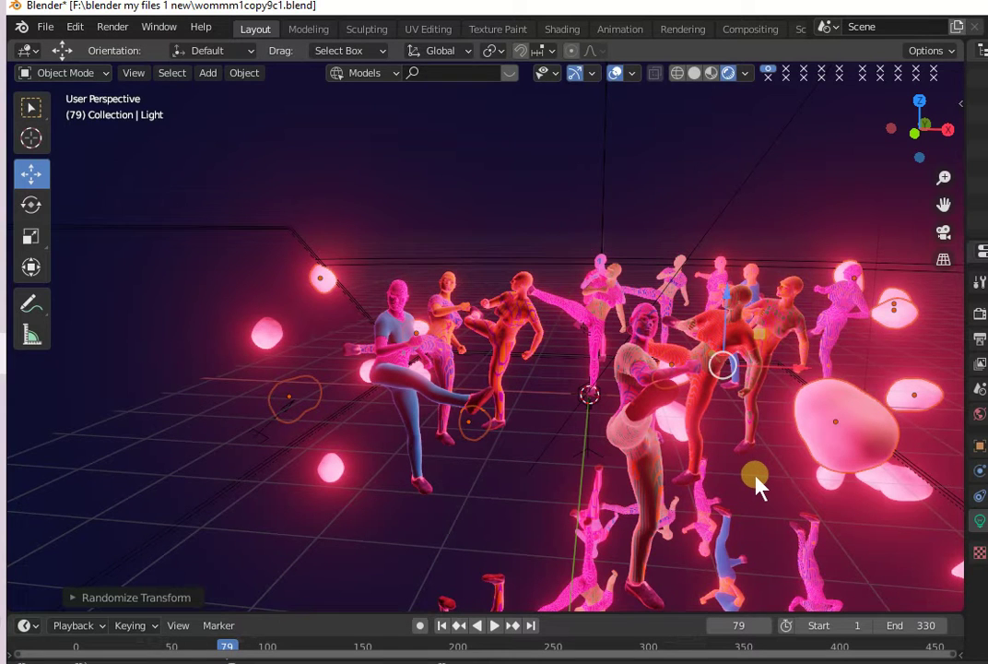
scroll(758, 480, "down", 1)
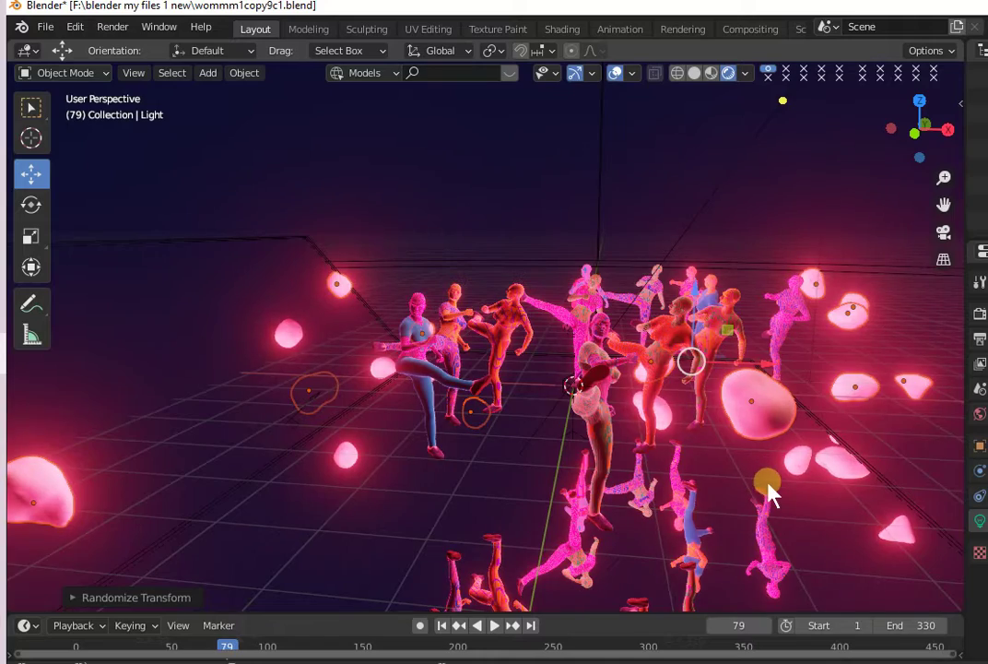
mouse_move(762, 484)
middle_mouse_down()
mouse_move(666, 481)
mouse_move(745, 489)
mouse_move(885, 475)
middle_mouse_up()
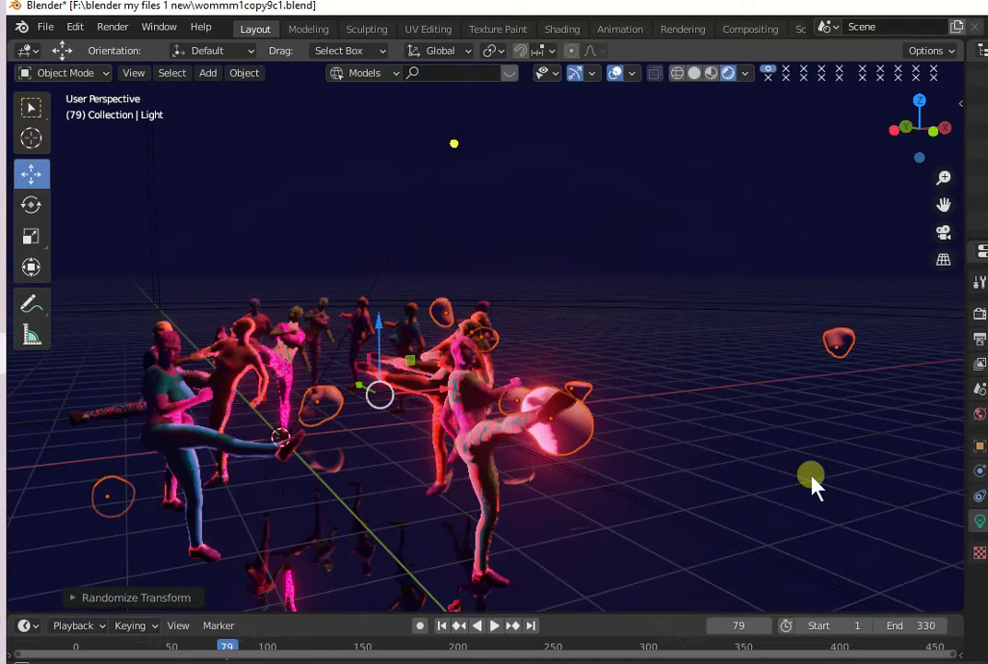
middle_click_drag(816, 485, 613, 276)
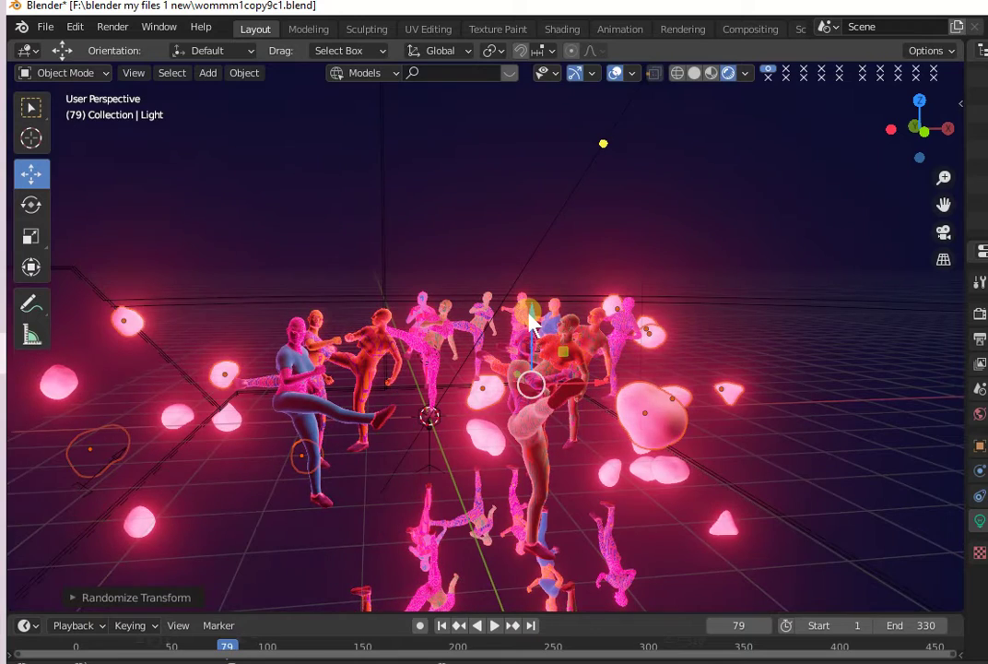
left_click_drag(532, 309, 568, 205)
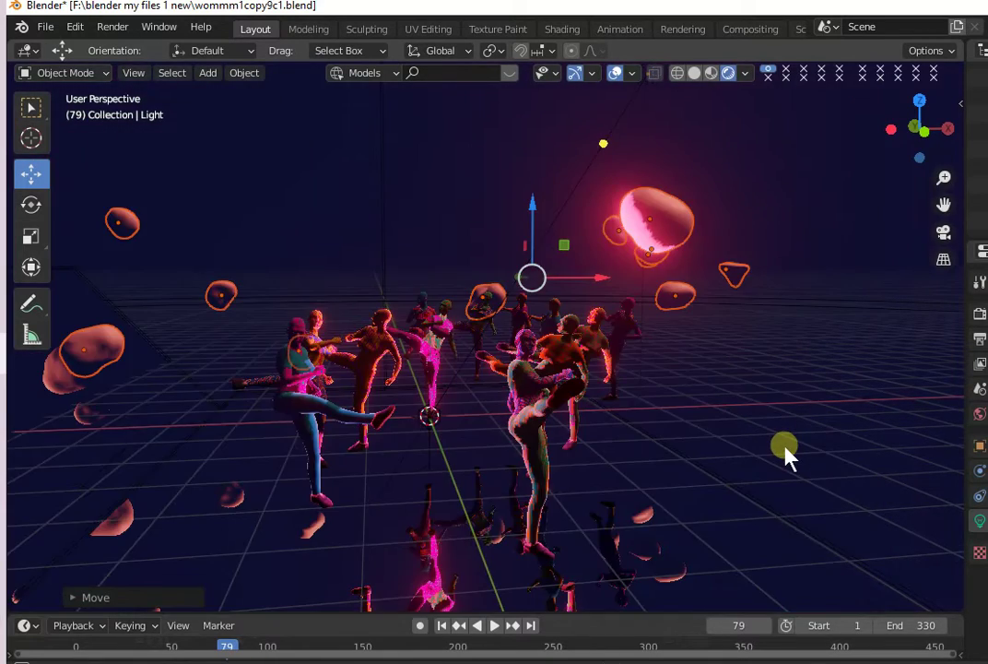
mouse_move(782, 451)
middle_mouse_down()
mouse_move(749, 449)
mouse_move(864, 474)
mouse_move(830, 466)
middle_mouse_up()
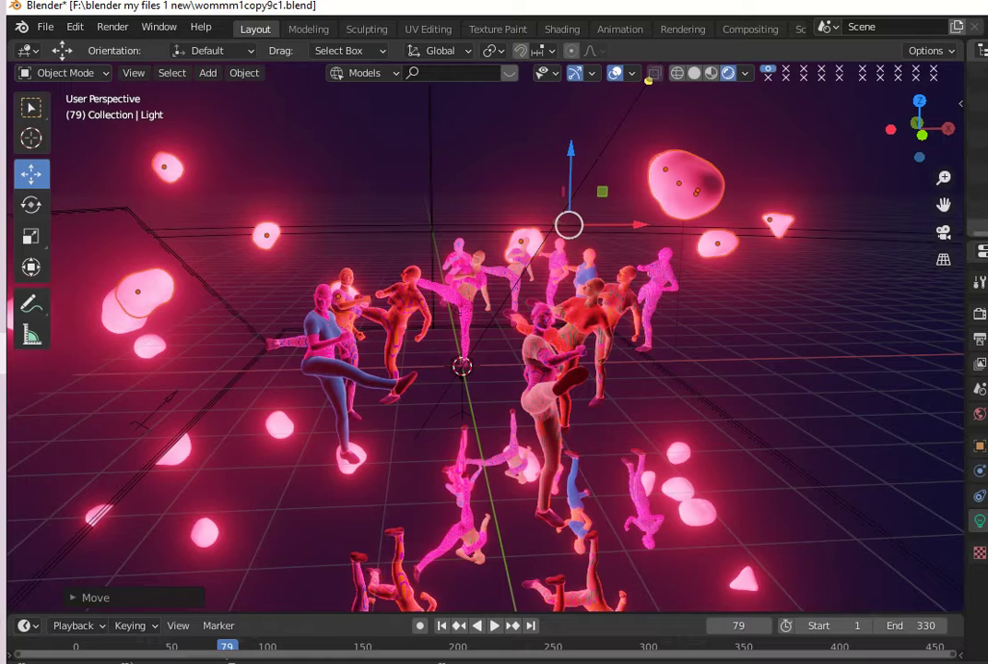
- Select the Area light and change its colour from pink to warm yellow
key("ctrl+z")
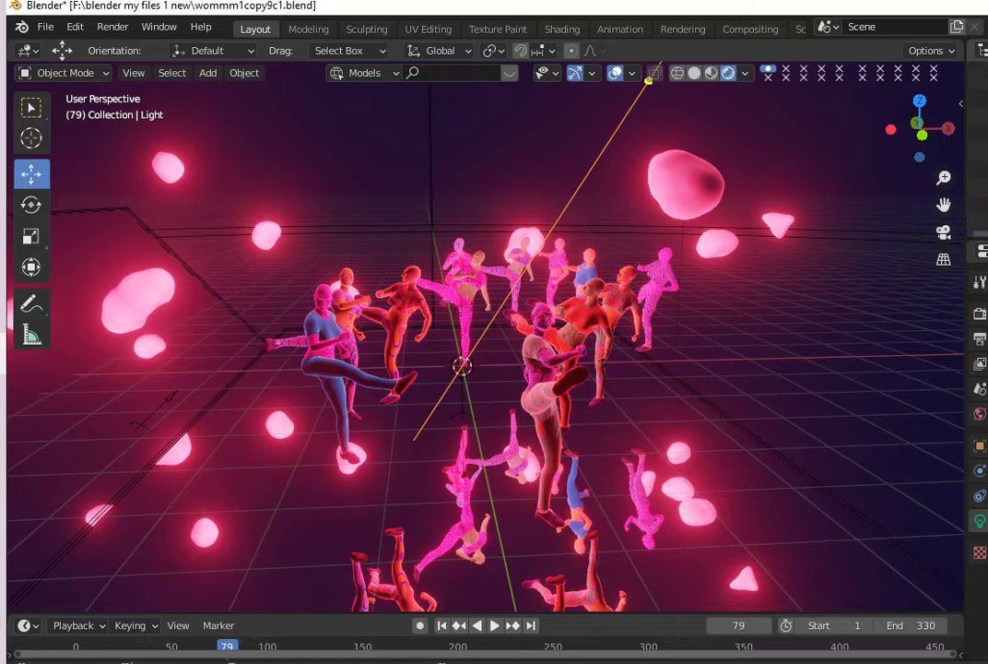
key("ctrl+z")
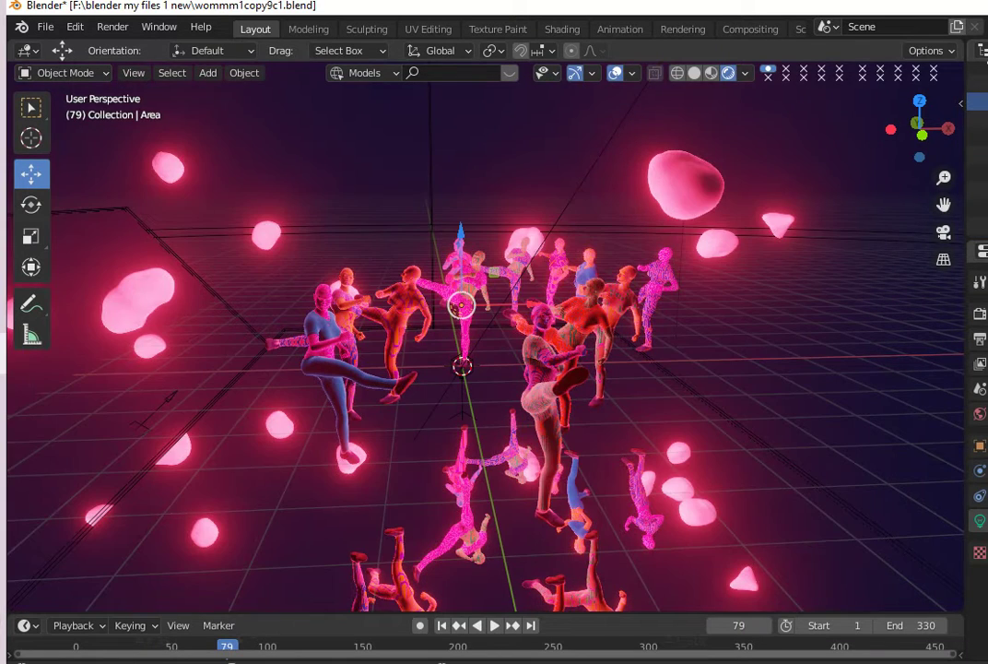
scroll(979, 185, "down", 3)
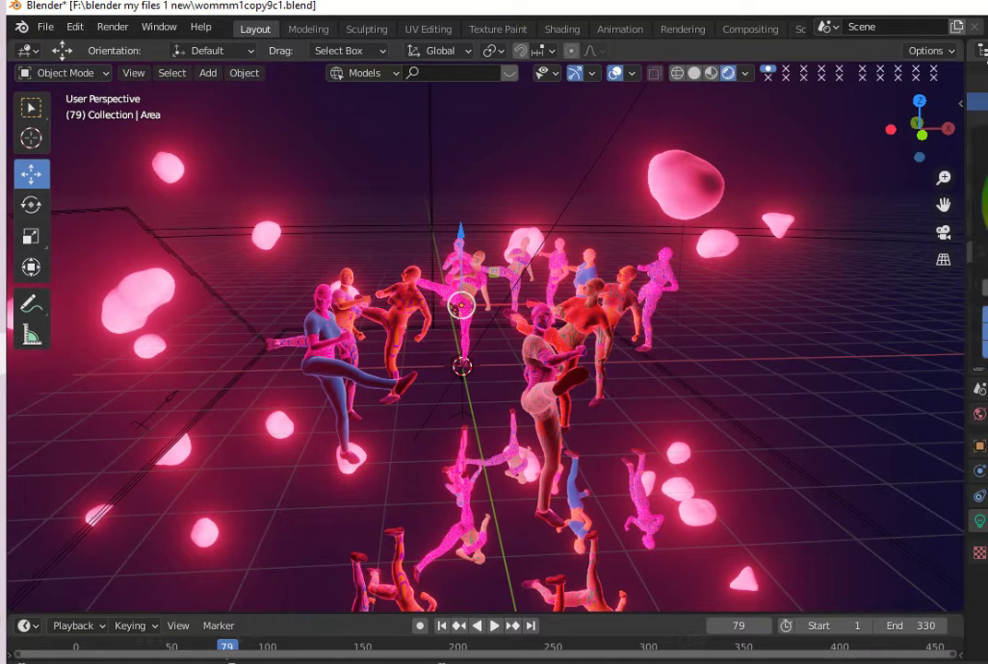
key("ctrl+z")
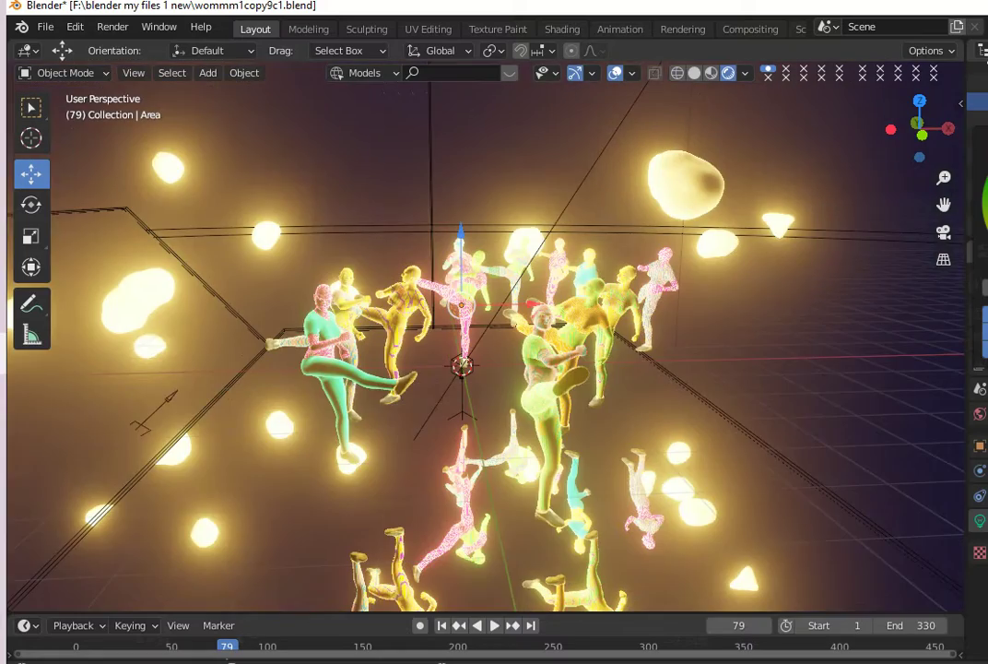
- Zoom and orbit in close among the kicking figures and glowing golden rocks
scroll(732, 459, "up", 2)
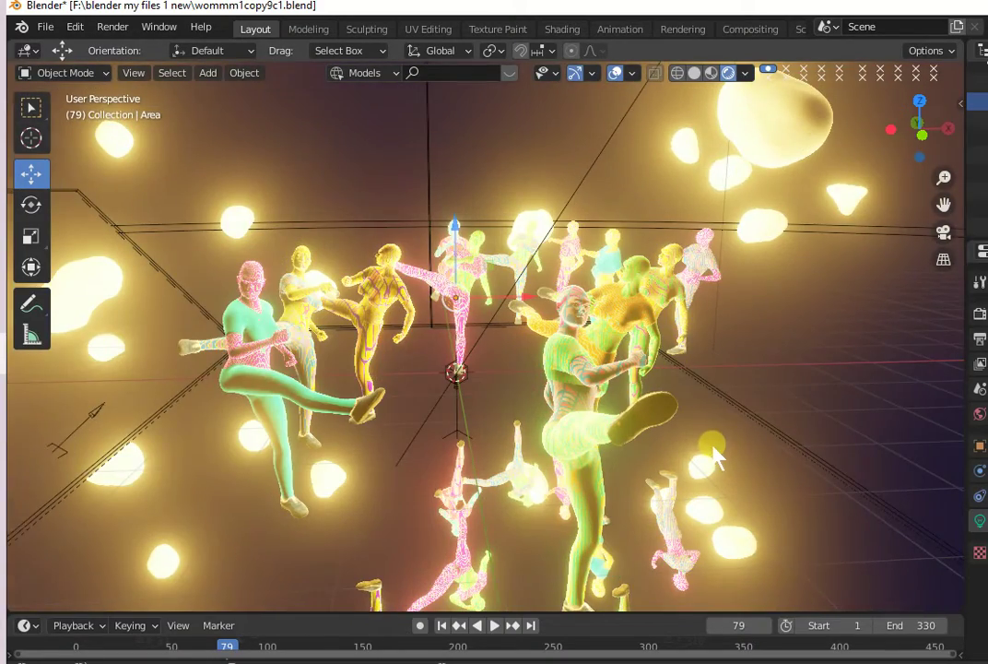
mouse_move(717, 454)
middle_mouse_down()
mouse_move(769, 431)
mouse_move(692, 456)
middle_mouse_up()
scroll(770, 431, "up", 2)
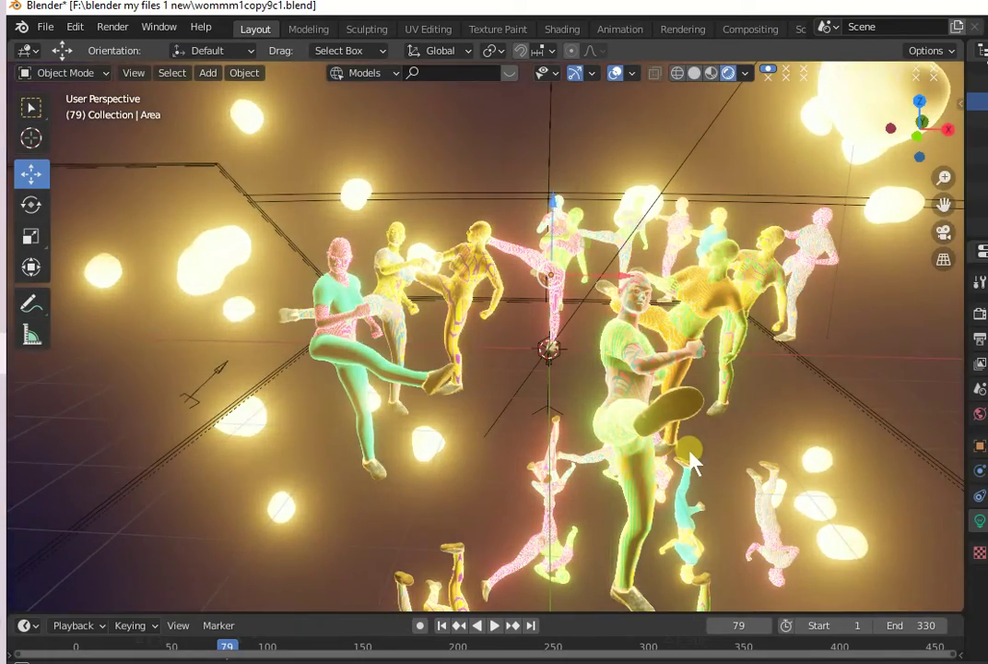
scroll(926, 401, "up", 1)
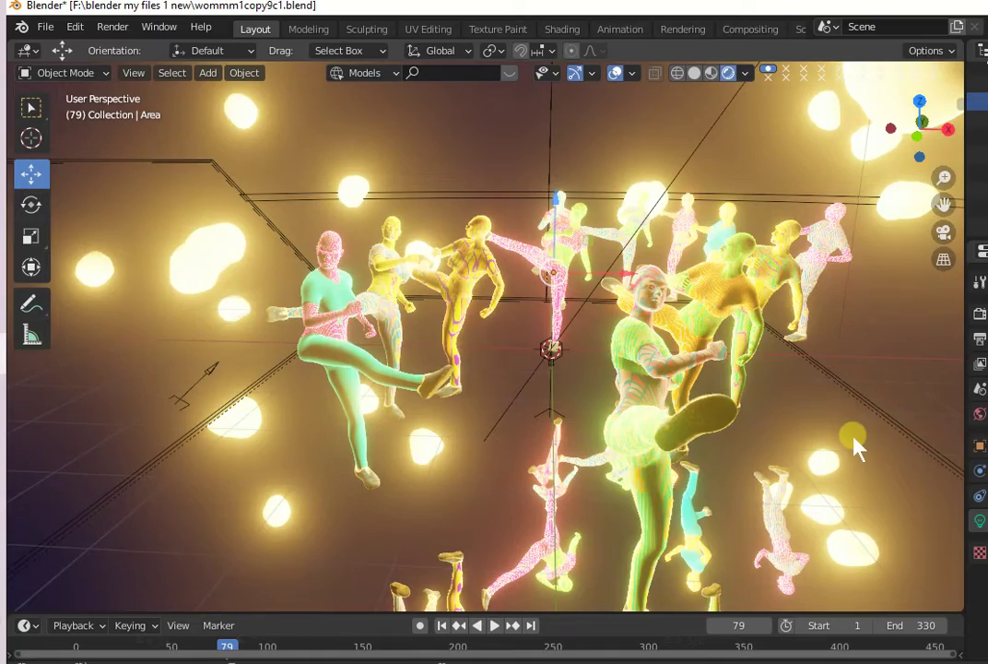
scroll(857, 447, "up", 2)
scroll(830, 449, "up", 1)
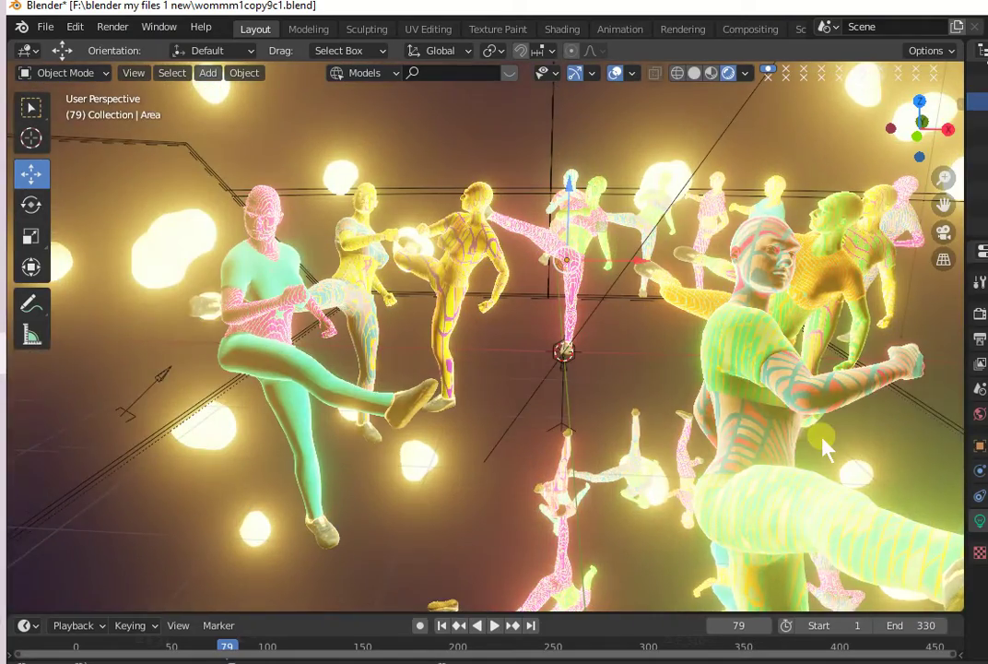
scroll(823, 449, "up", 2)
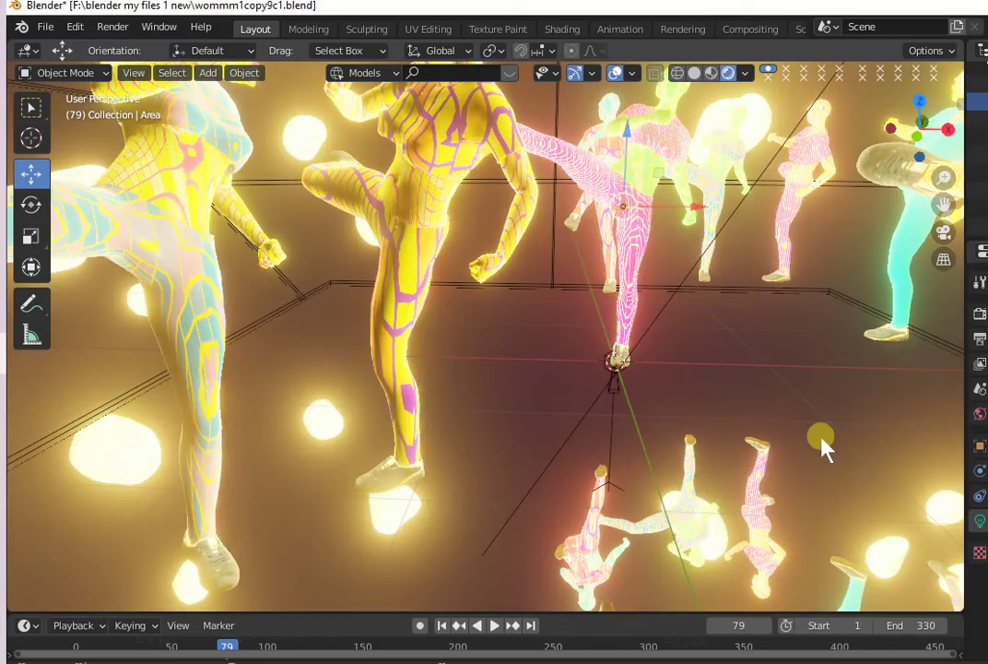
scroll(823, 449, "up", 1)
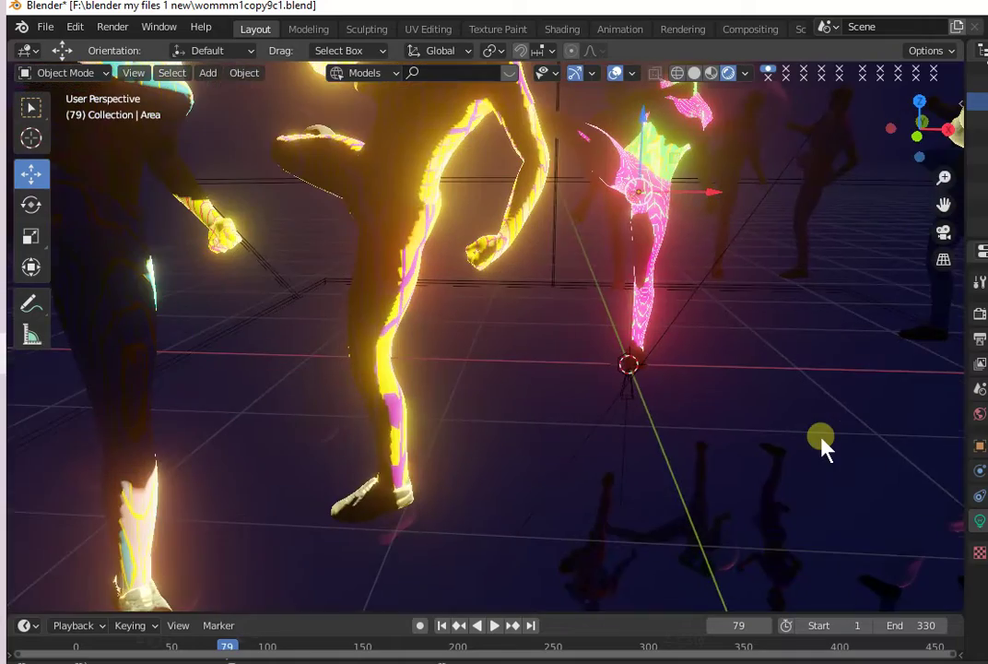
scroll(824, 448, "down", 1)
scroll(823, 449, "down", 3)
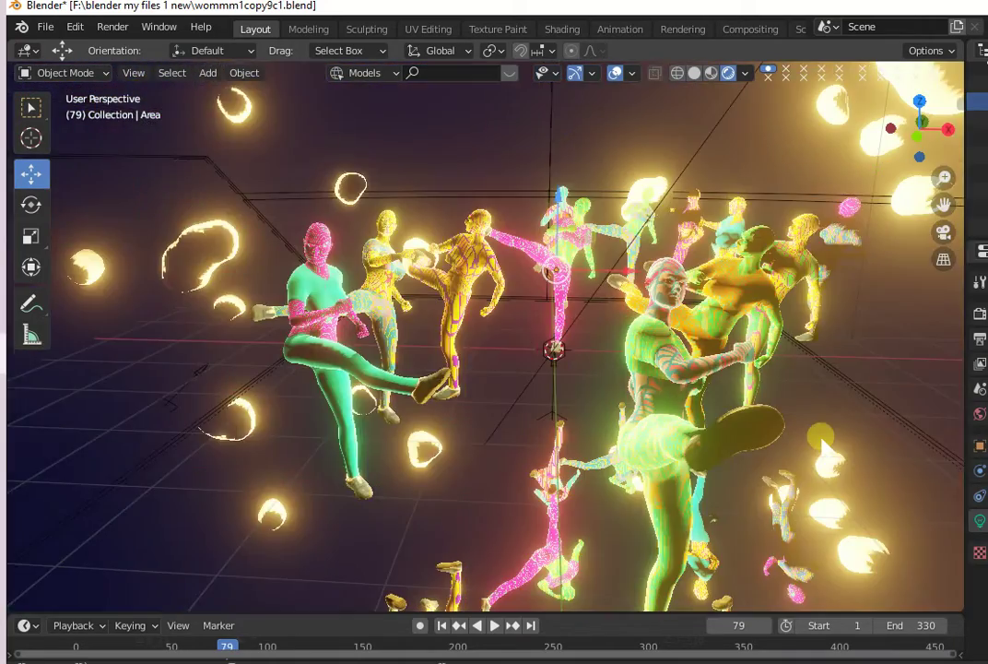
scroll(825, 452, "down", 1)
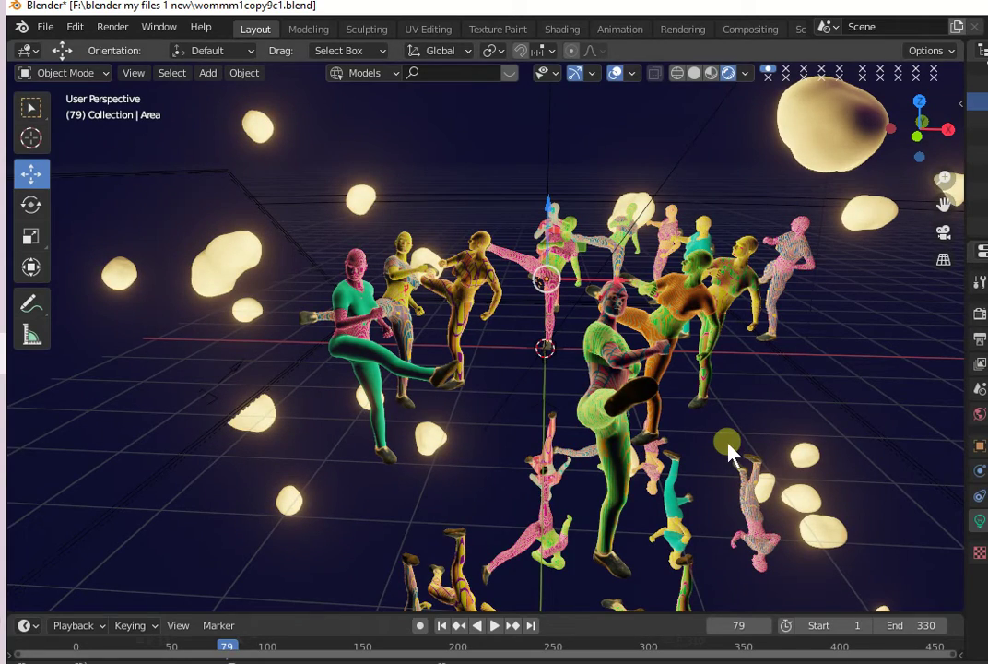
scroll(728, 449, "up", 3)
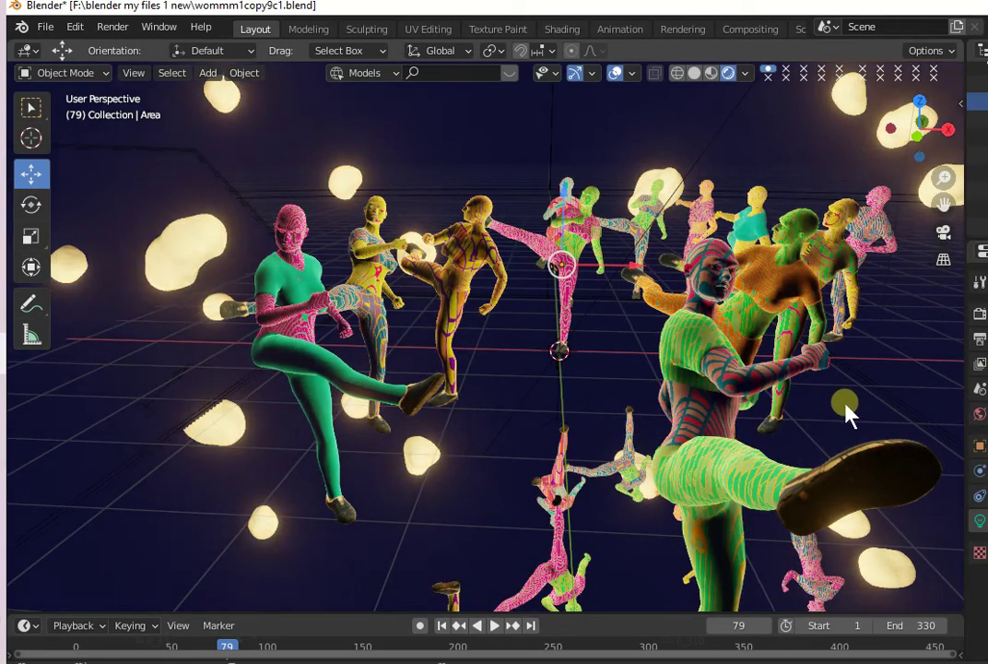
mouse_move(782, 412)
middle_mouse_down()
mouse_move(965, 380)
mouse_move(937, 430)
mouse_move(885, 419)
middle_mouse_up()
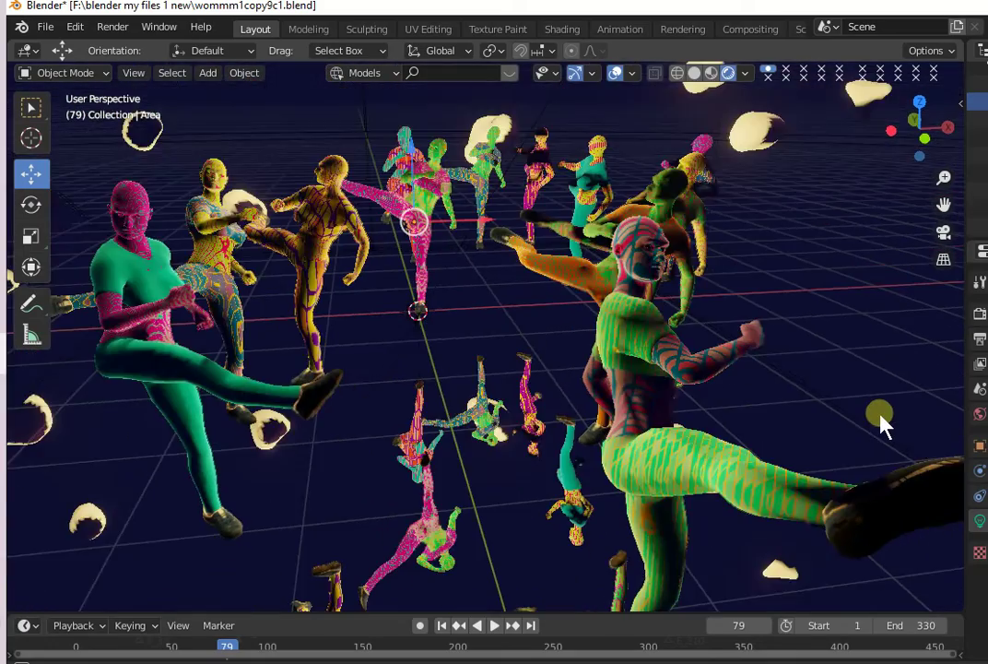